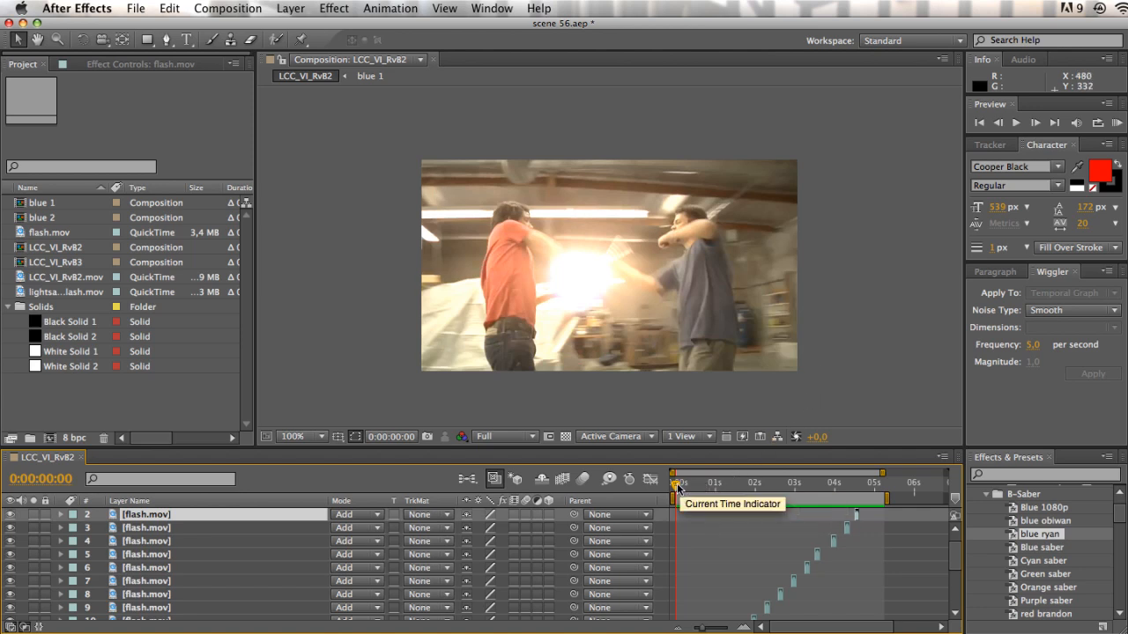
Step: Play back the finished lightsaber composition and check the start of the raw fight footage
{"action": "key", "text": "space"}
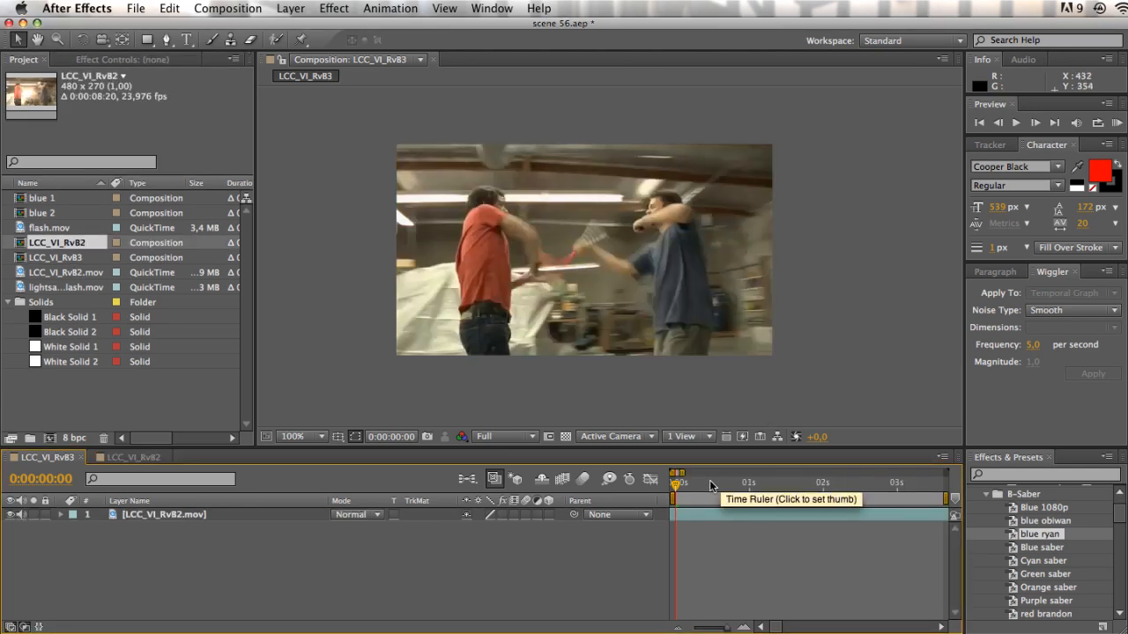
{"action": "mouse_move", "coordinate": [677, 485]}
{"action": "left_mouse_down"}
{"action": "mouse_move", "coordinate": [747, 486]}
{"action": "mouse_move", "coordinate": [679, 485]}
{"action": "left_mouse_up"}
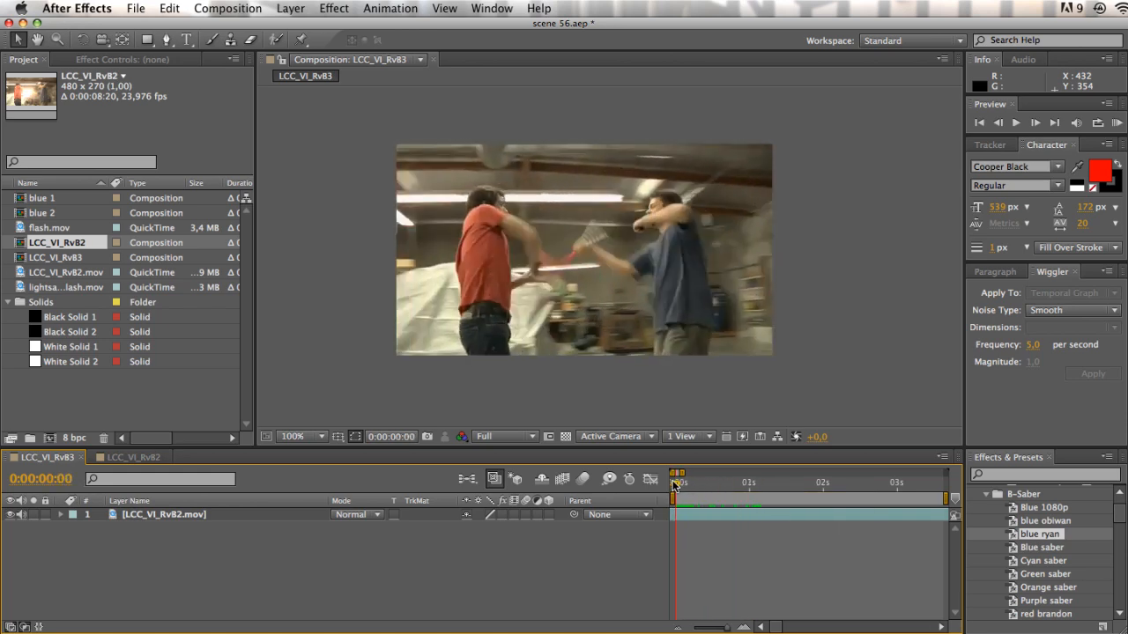
Step: Create a white (FFFFFF) solid layer of 480 × 270 px above the fight footage
{"action": "left_click", "coordinate": [287, 9]}
{"action": "mouse_move", "coordinate": [299, 27]}
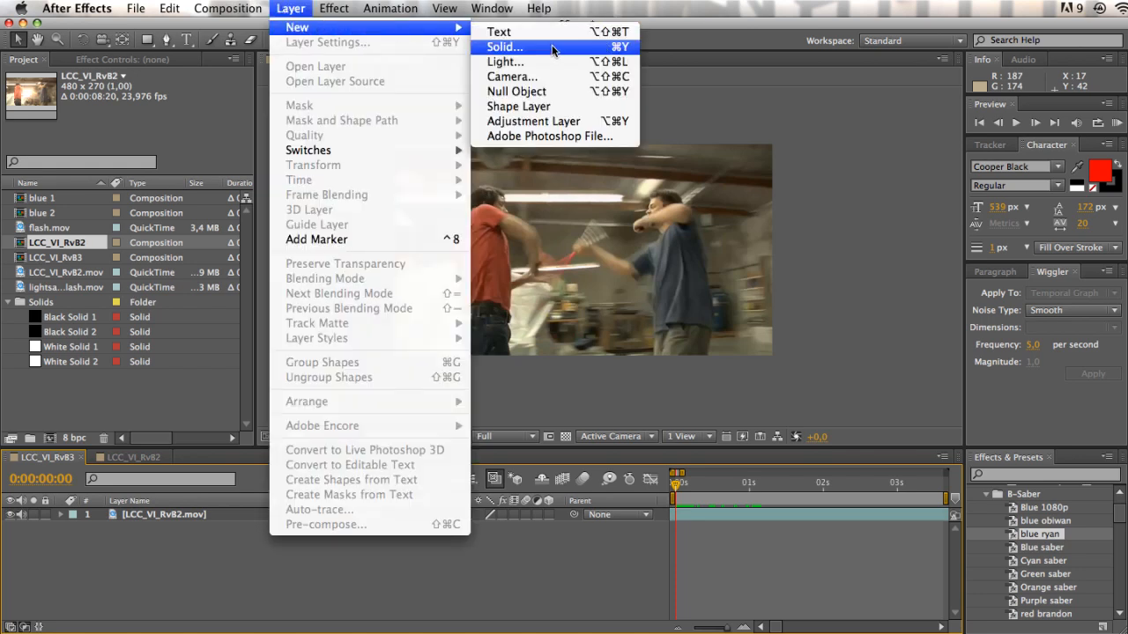
{"action": "left_click", "coordinate": [553, 47]}
{"action": "left_click", "coordinate": [466, 589]}
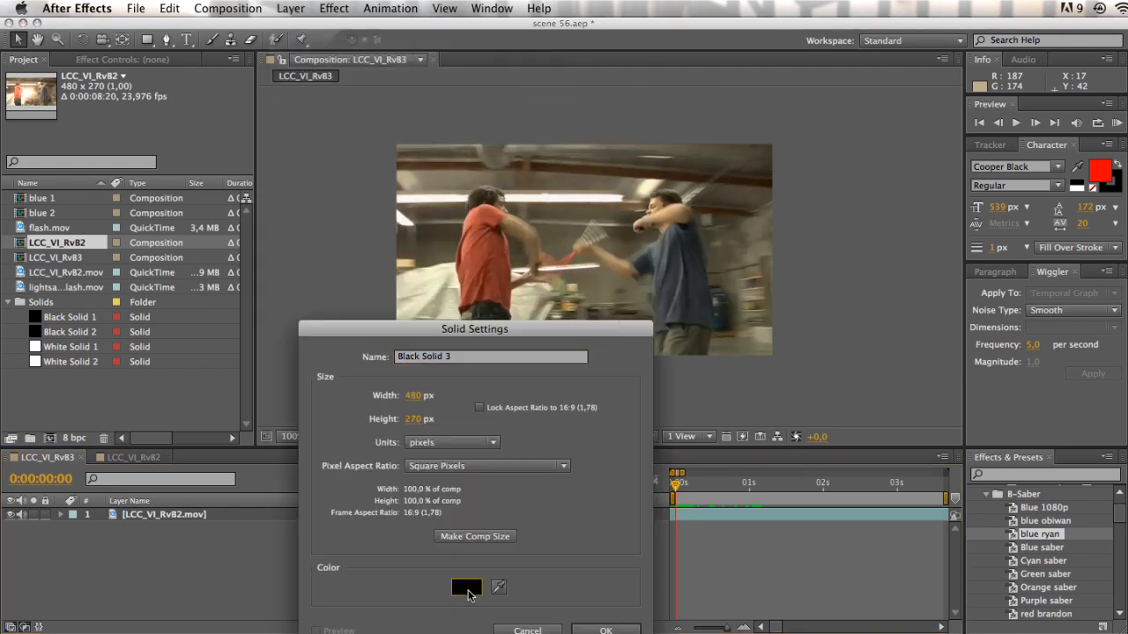
{"action": "left_click_drag", "start_coordinate": [149, 368], "coordinate": [28, 236]}
{"action": "left_click", "coordinate": [413, 274]}
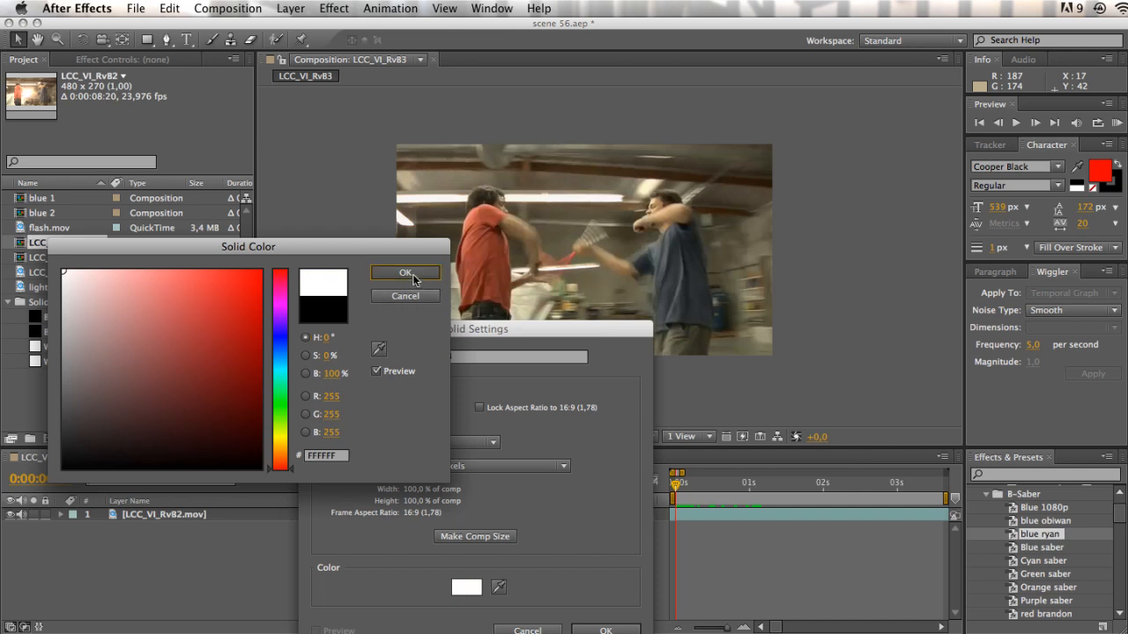
{"action": "left_click", "coordinate": [605, 630]}
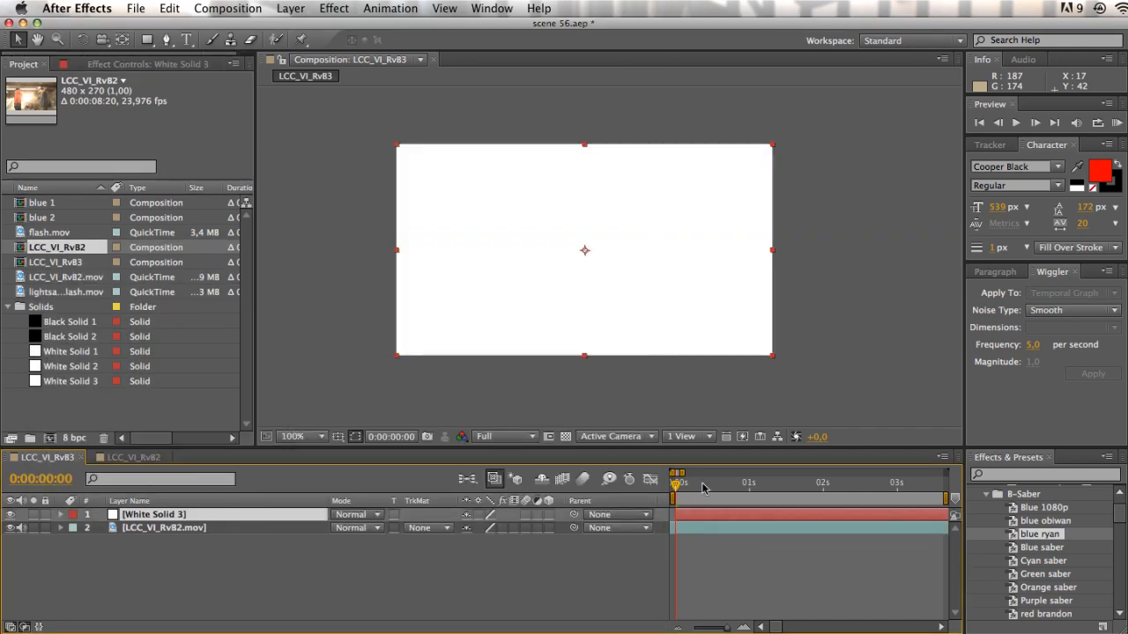
Step: Hide the white solid and draw a closed four-point mask on it around the red blade's motion blur at the first frame
{"action": "left_click_drag", "start_coordinate": [676, 485], "coordinate": [670, 490]}
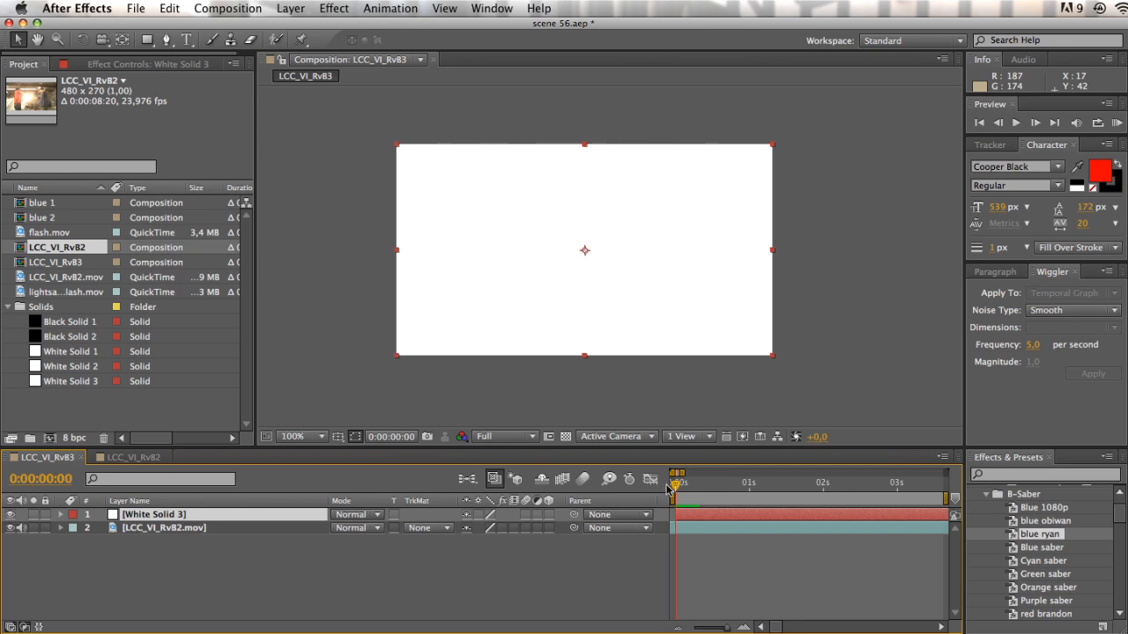
{"action": "left_click", "coordinate": [10, 515]}
{"action": "left_click", "coordinate": [167, 39]}
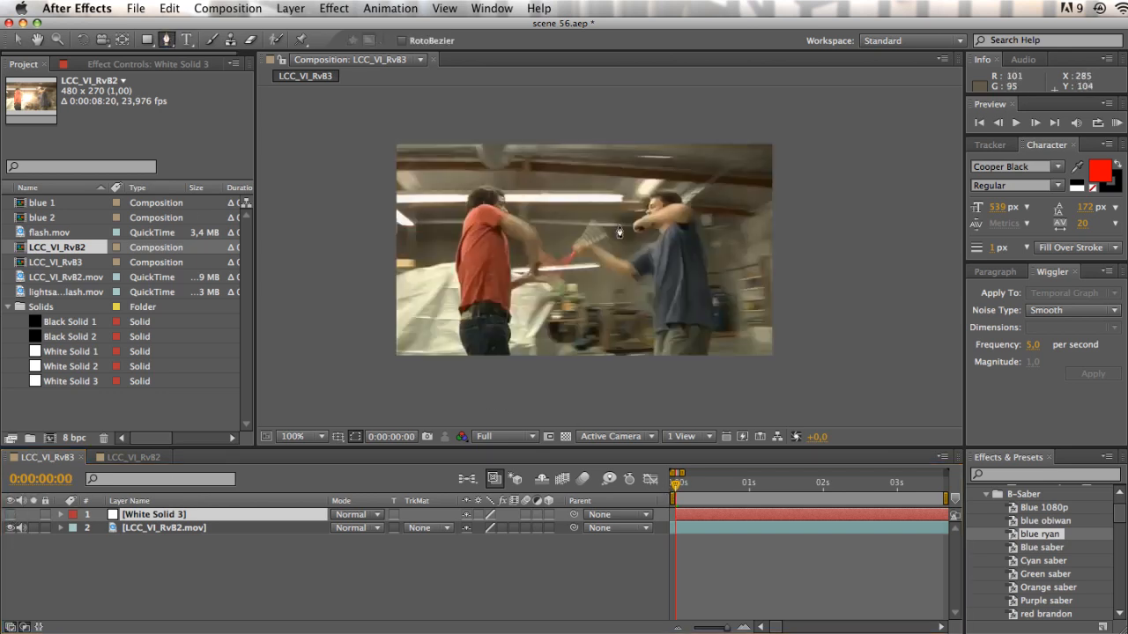
{"action": "scroll", "coordinate": [599, 278], "scroll_direction": "up", "scroll_amount": 8}
{"action": "scroll", "coordinate": [599, 279], "scroll_direction": "down", "scroll_amount": 2}
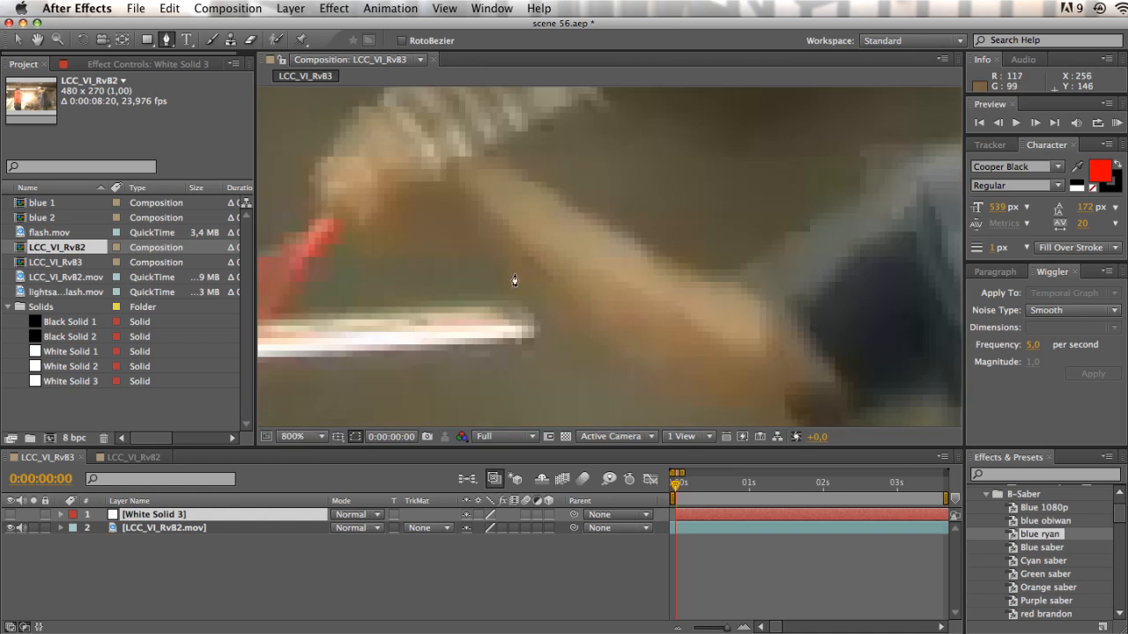
{"action": "left_click", "coordinate": [490, 219]}
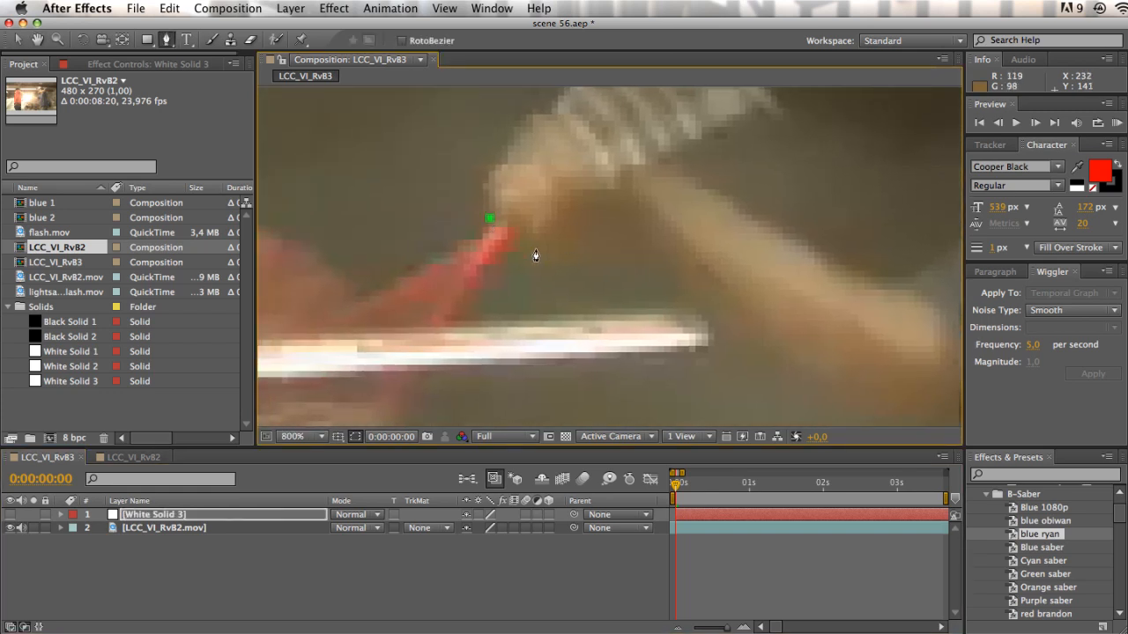
{"action": "left_click", "coordinate": [514, 243]}
{"action": "key", "text": "space"}
{"action": "left_click_drag", "start_coordinate": [501, 285], "coordinate": [713, 119]}
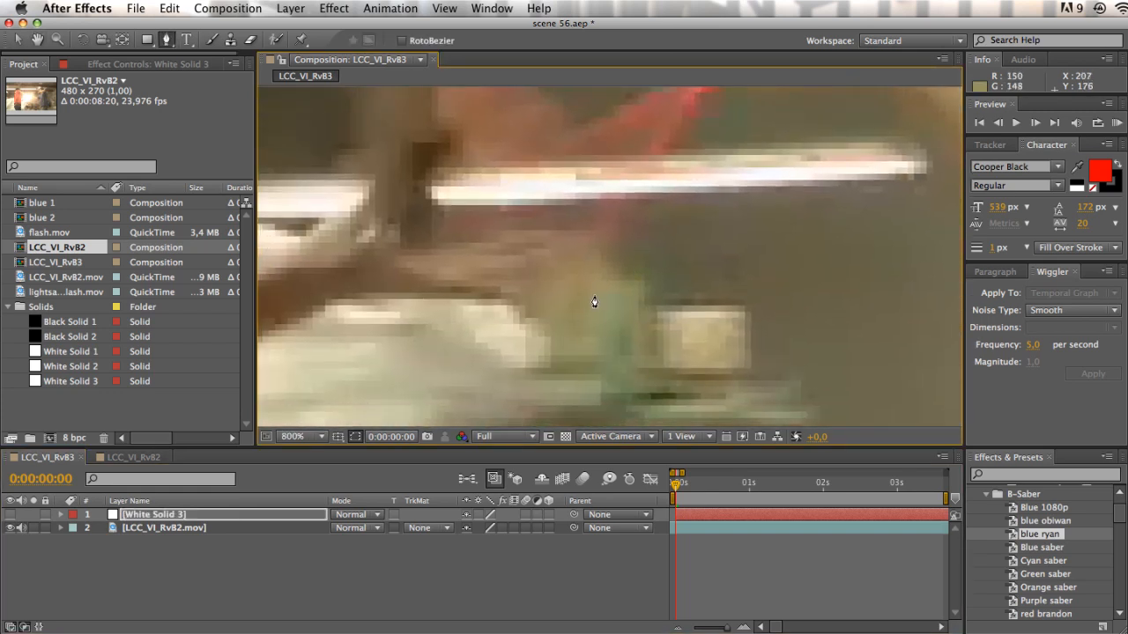
{"action": "left_click", "coordinate": [581, 297]}
{"action": "left_click", "coordinate": [433, 196]}
{"action": "key", "text": "space"}
{"action": "left_click_drag", "start_coordinate": [529, 166], "coordinate": [471, 305]}
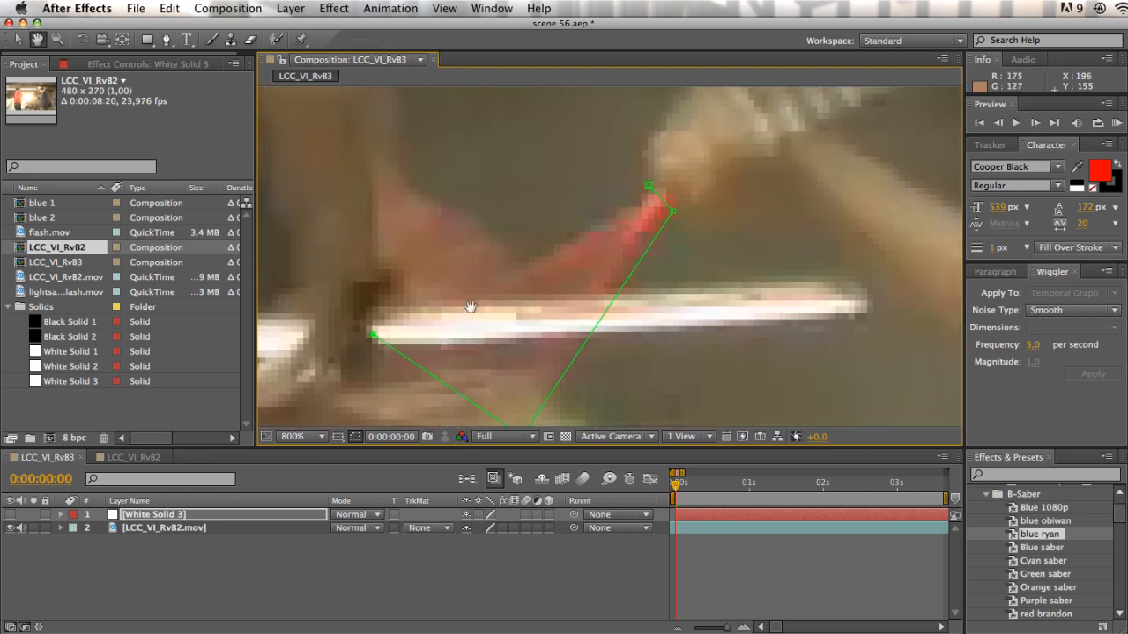
{"action": "left_click", "coordinate": [649, 186]}
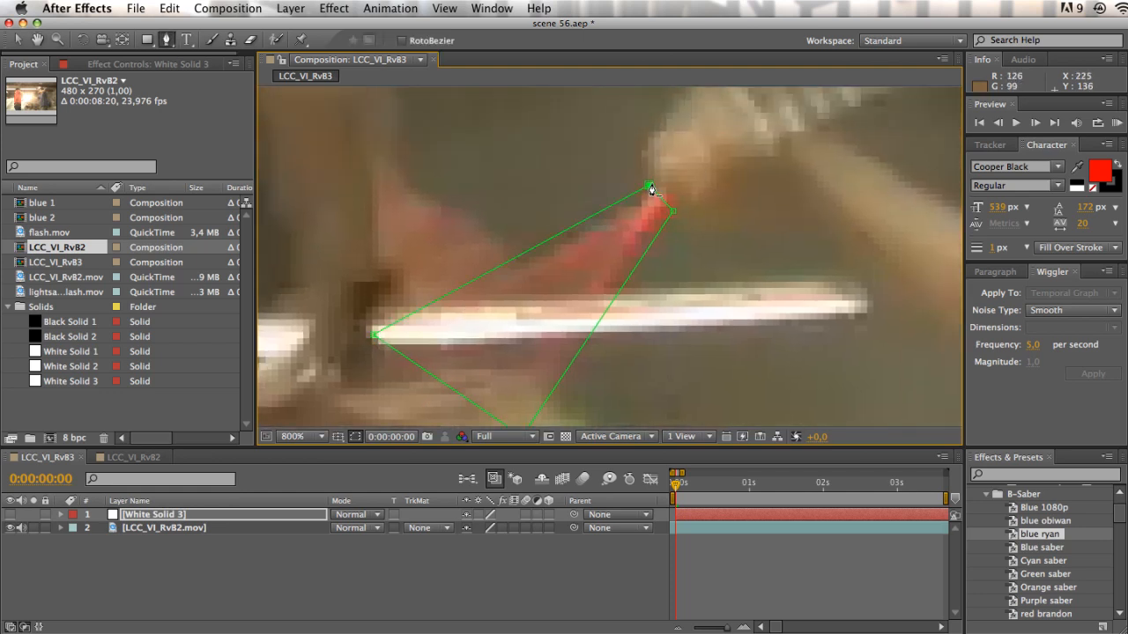
Step: Make the white solid visible again and start keyframing its Mask Path at the first frame
{"action": "left_click", "coordinate": [18, 41]}
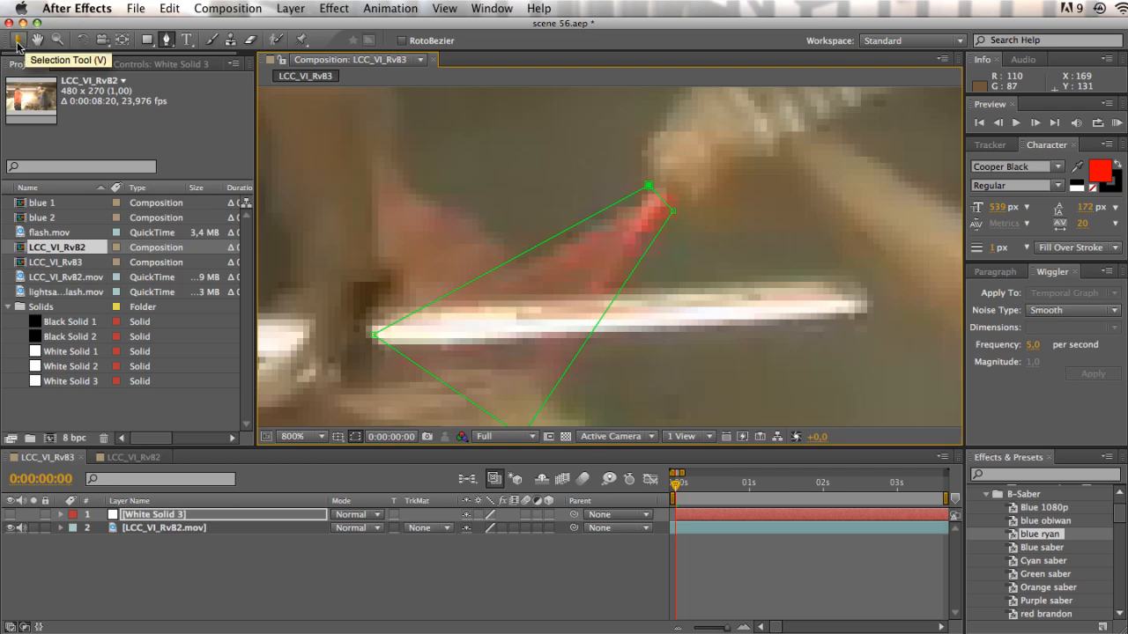
{"action": "left_click", "coordinate": [17, 41]}
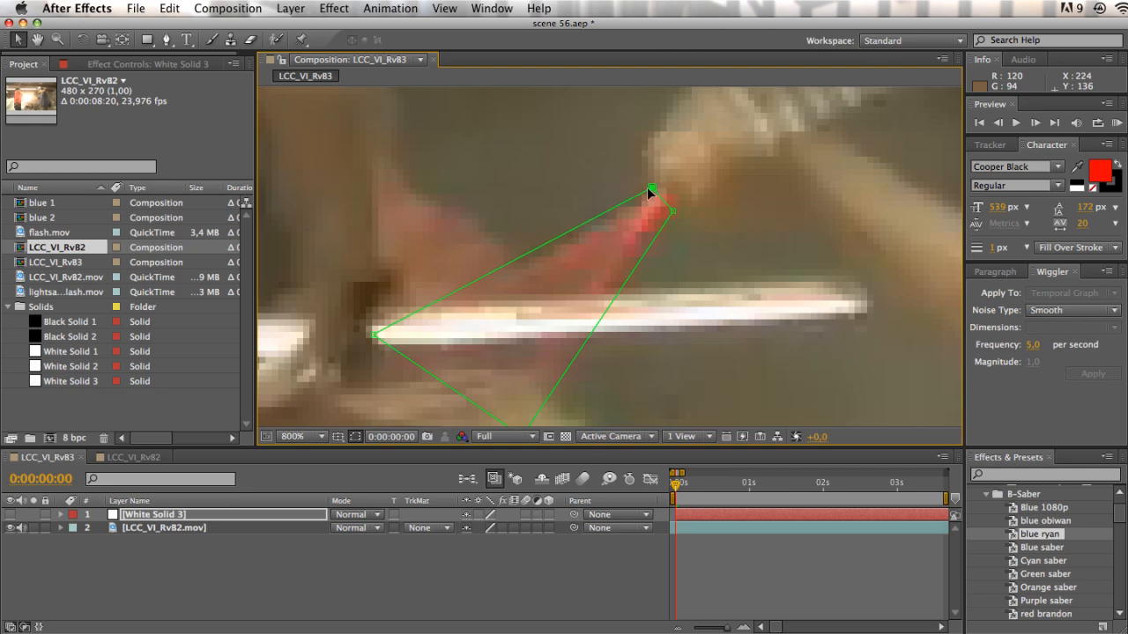
{"action": "key", "text": "comma"}
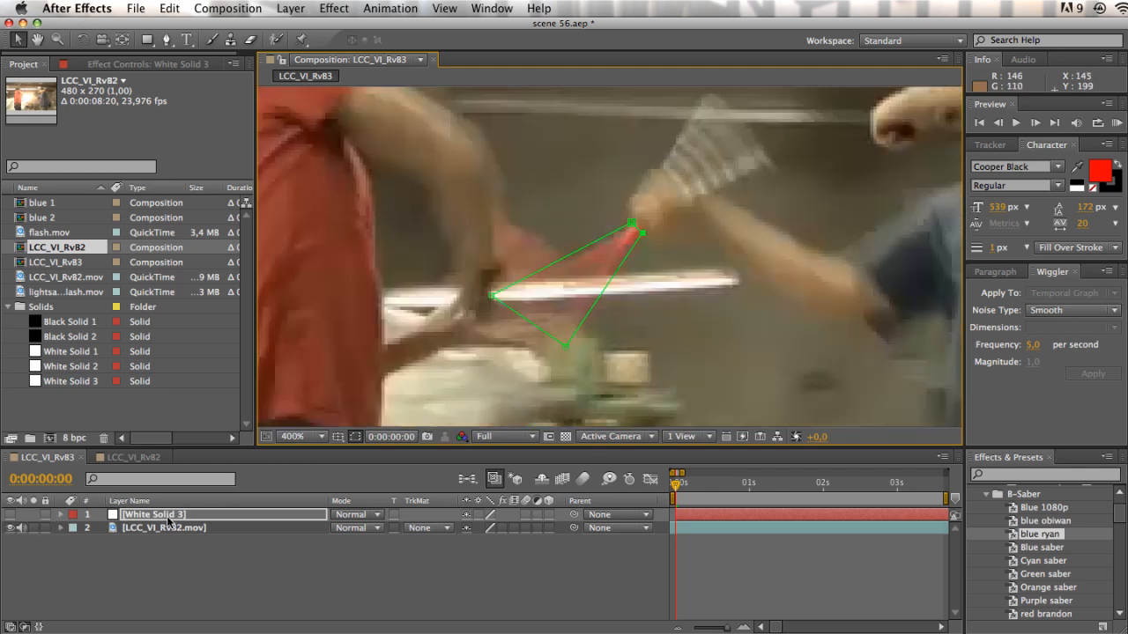
{"action": "key", "text": "m"}
{"action": "key", "text": "m"}
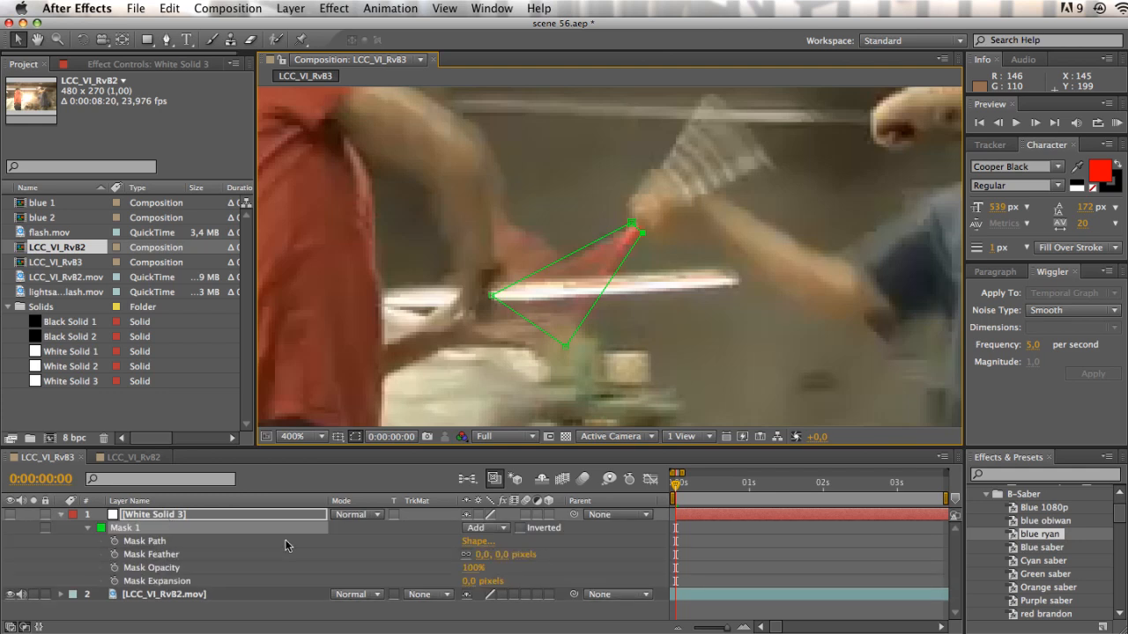
{"action": "left_click", "coordinate": [10, 515]}
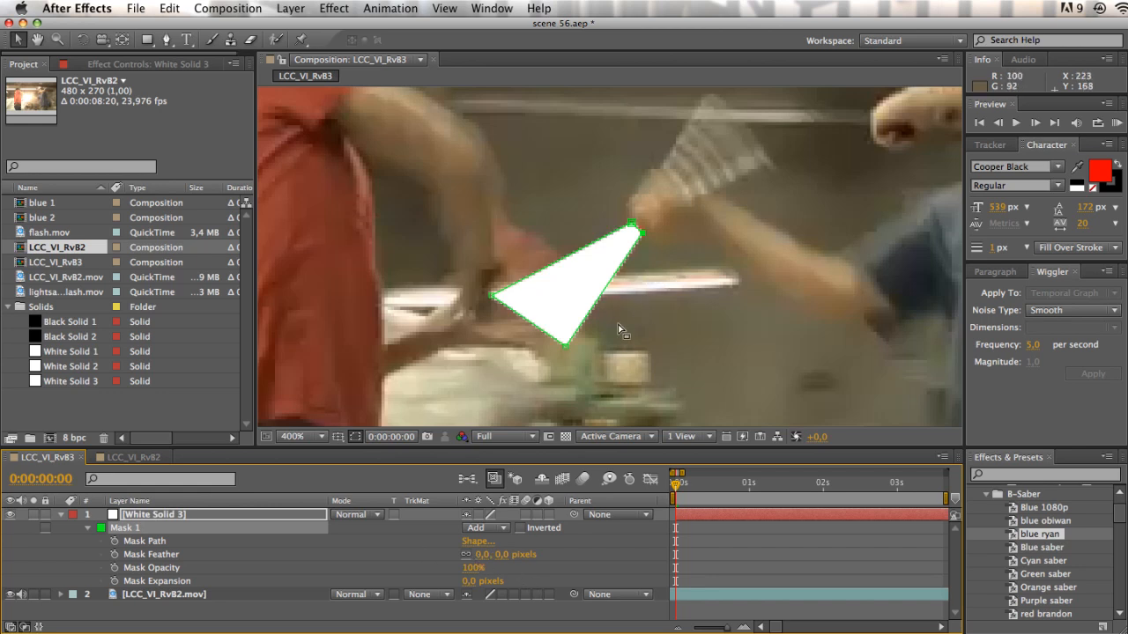
{"action": "left_click", "coordinate": [115, 543]}
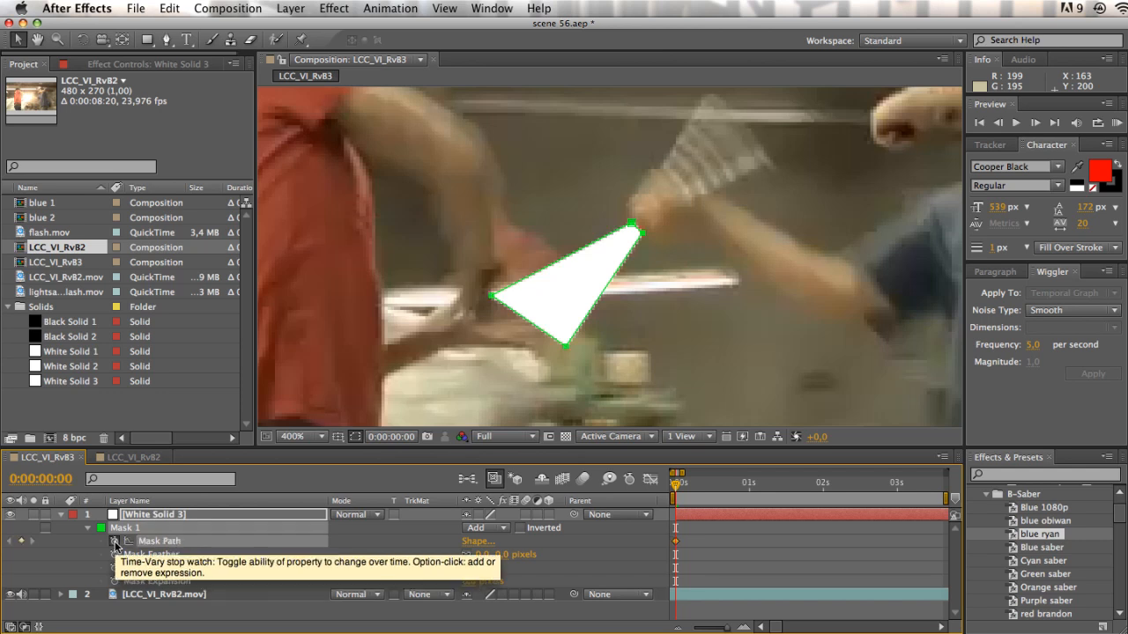
Step: Advance one frame and reshape the mask to follow the blade's blur below the hand of the fighter in blue
{"action": "left_click", "coordinate": [1035, 123]}
{"action": "left_click_drag", "start_coordinate": [637, 227], "coordinate": [708, 126]}
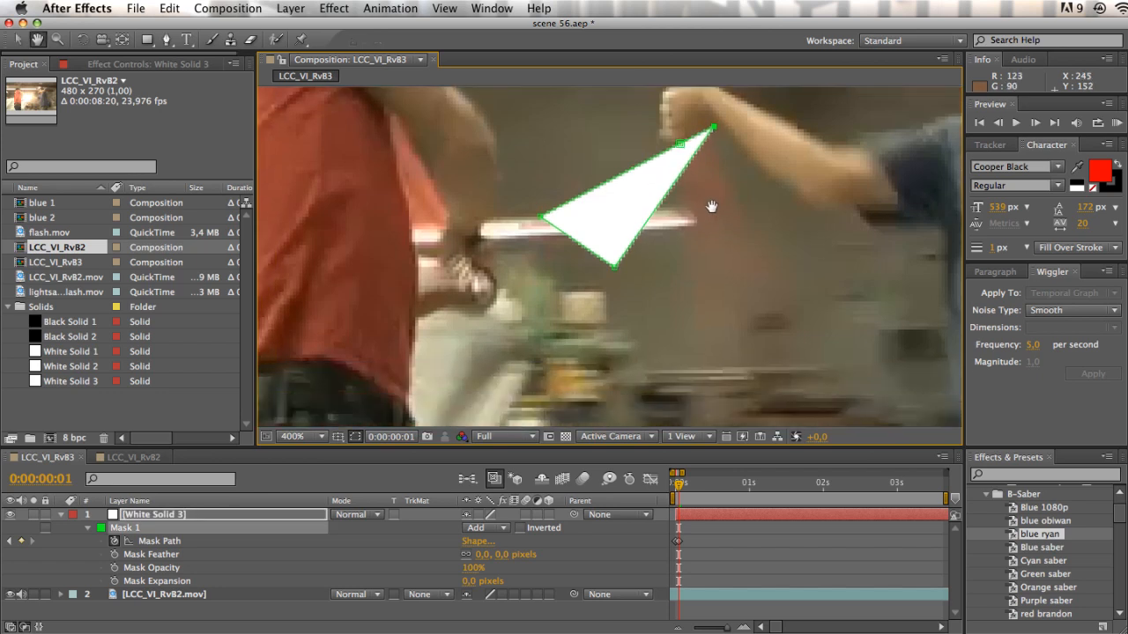
{"action": "left_click_drag", "start_coordinate": [619, 263], "coordinate": [802, 313]}
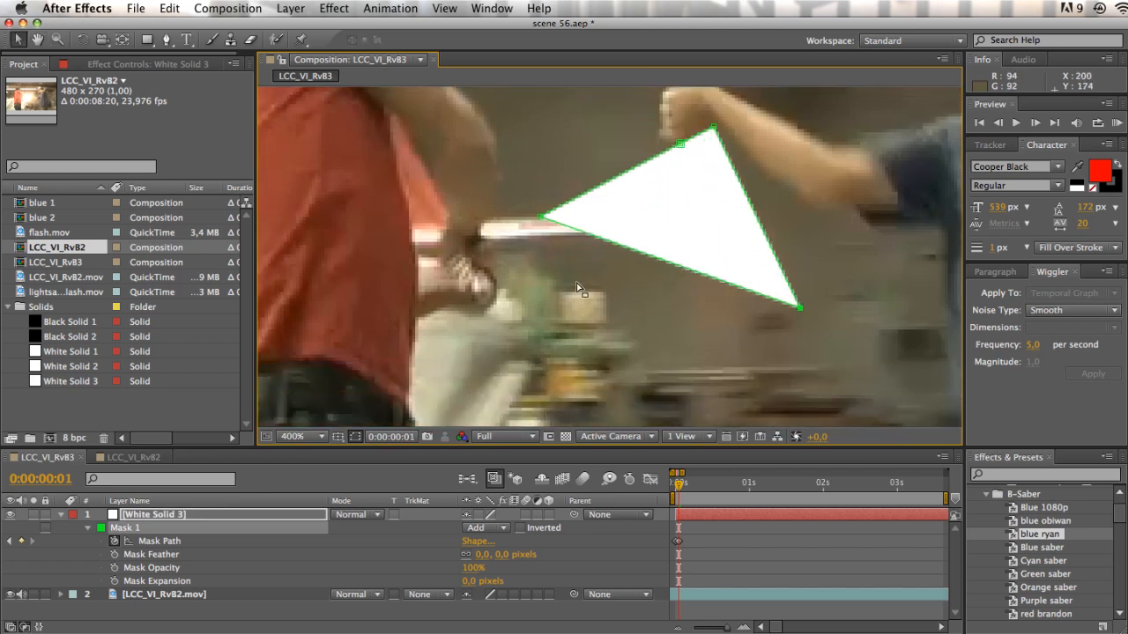
{"action": "left_click_drag", "start_coordinate": [580, 282], "coordinate": [574, 224]}
{"action": "left_click_drag", "start_coordinate": [739, 360], "coordinate": [697, 277]}
{"action": "scroll", "coordinate": [649, 338], "scroll_direction": "down", "scroll_amount": 2}
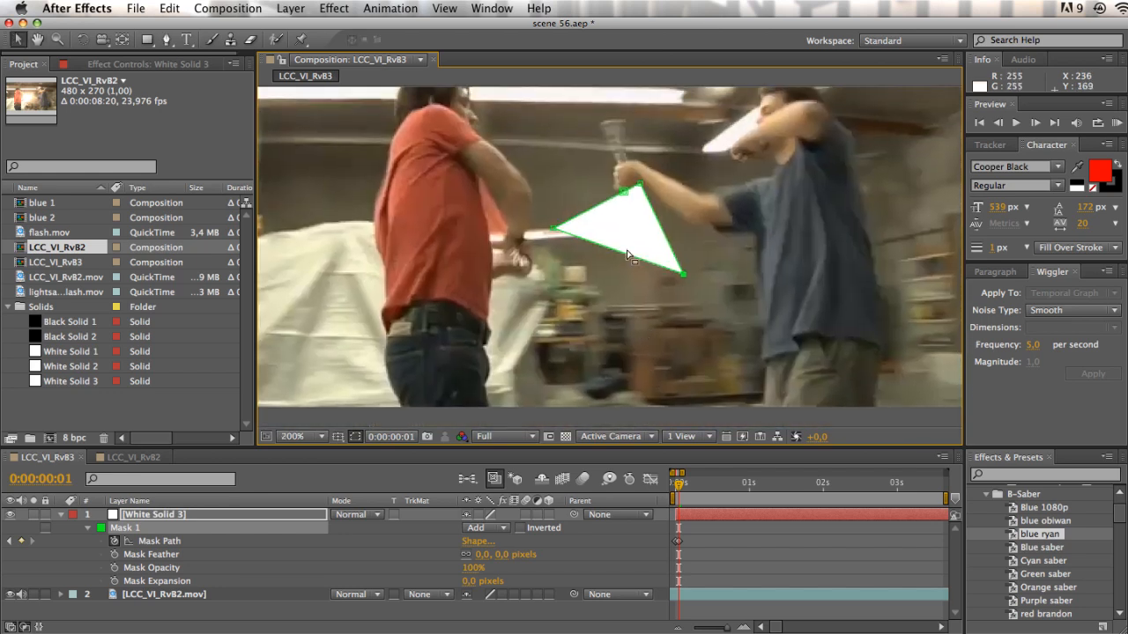
{"action": "left_click_drag", "start_coordinate": [553, 227], "coordinate": [639, 381]}
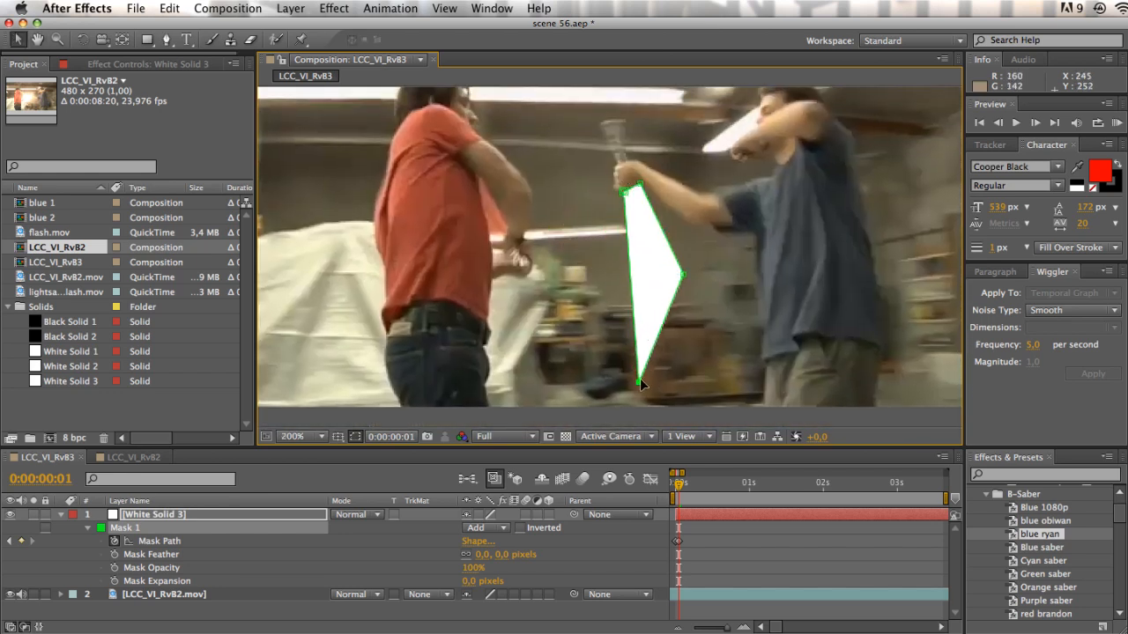
Step: Enable the Vibrance and Hue/Saturation effects on the footage layer and hide the white solid to reveal the blade blur
{"action": "left_click", "coordinate": [280, 594]}
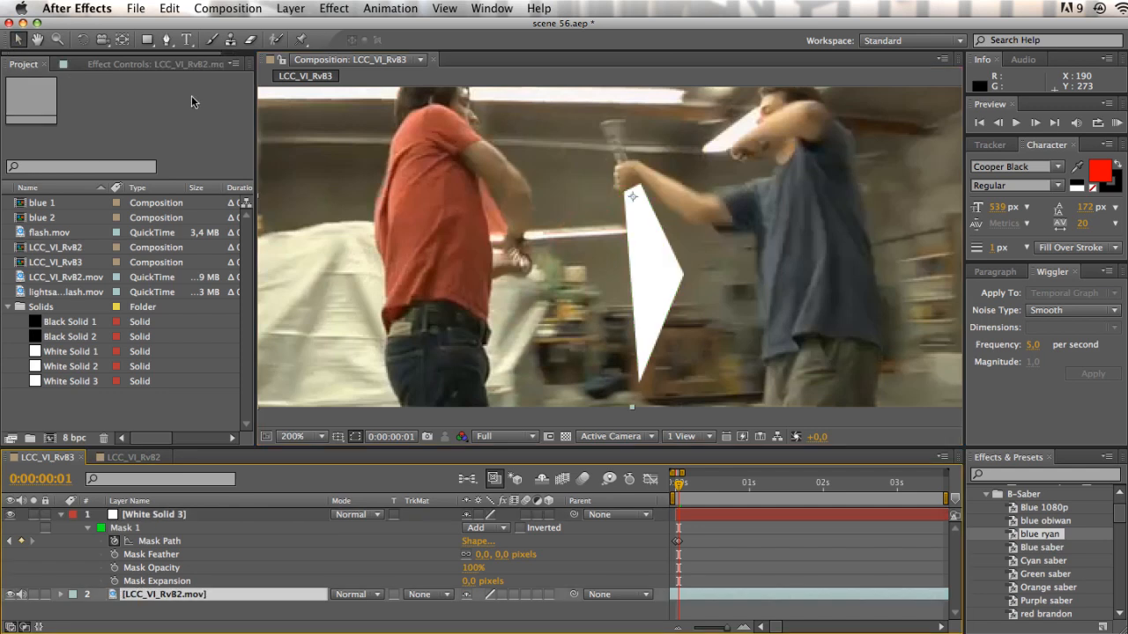
{"action": "left_click", "coordinate": [176, 67]}
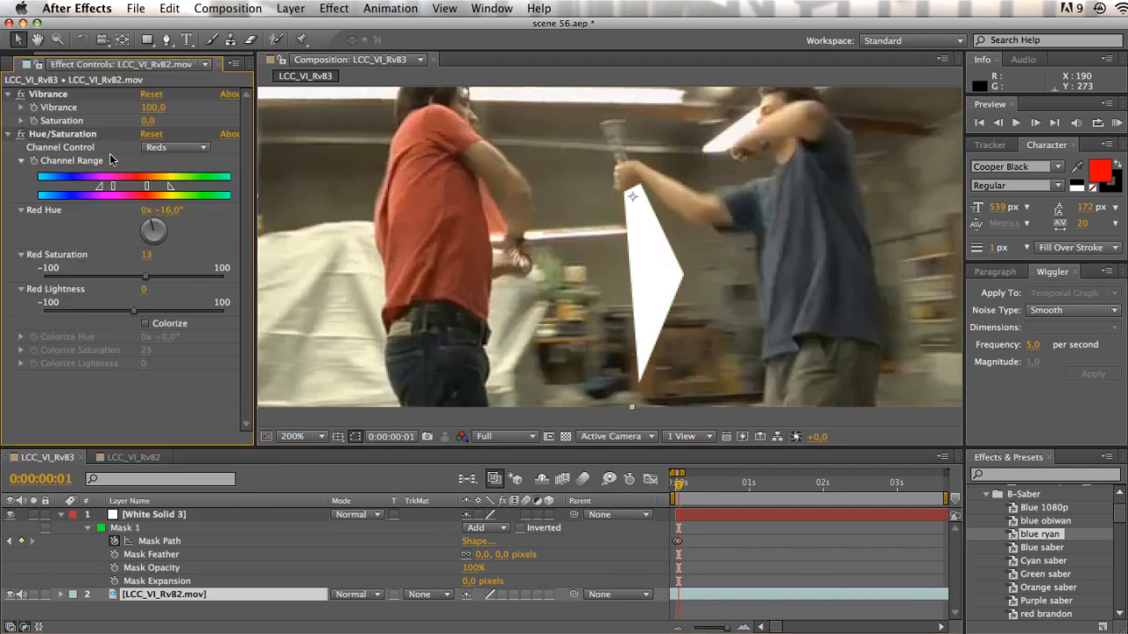
{"action": "left_click", "coordinate": [504, 595]}
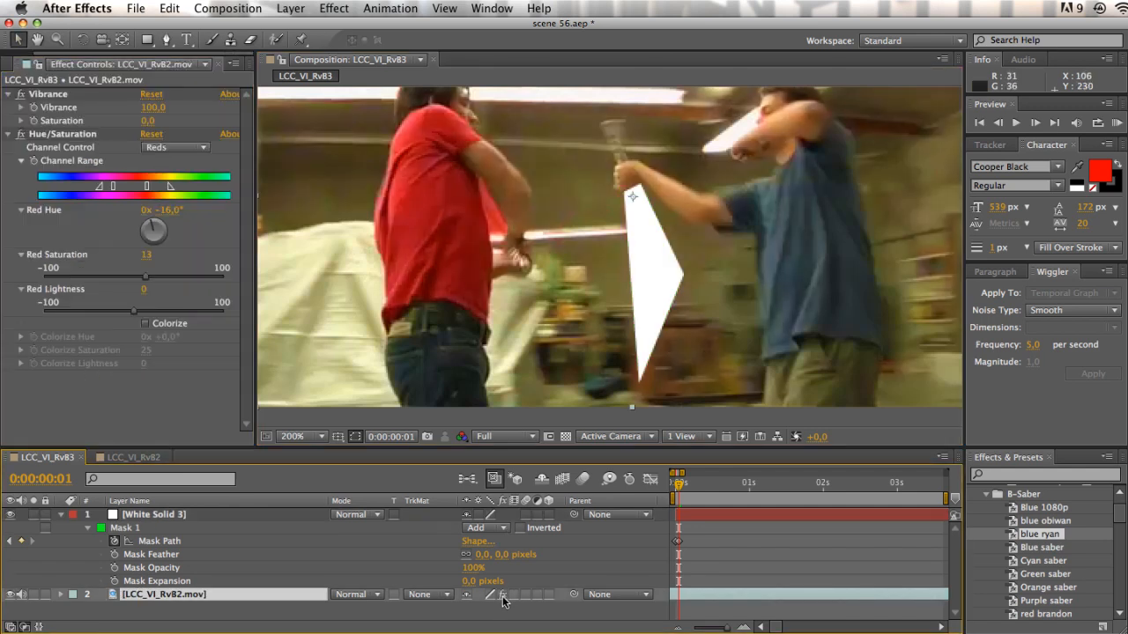
{"action": "left_click", "coordinate": [12, 514]}
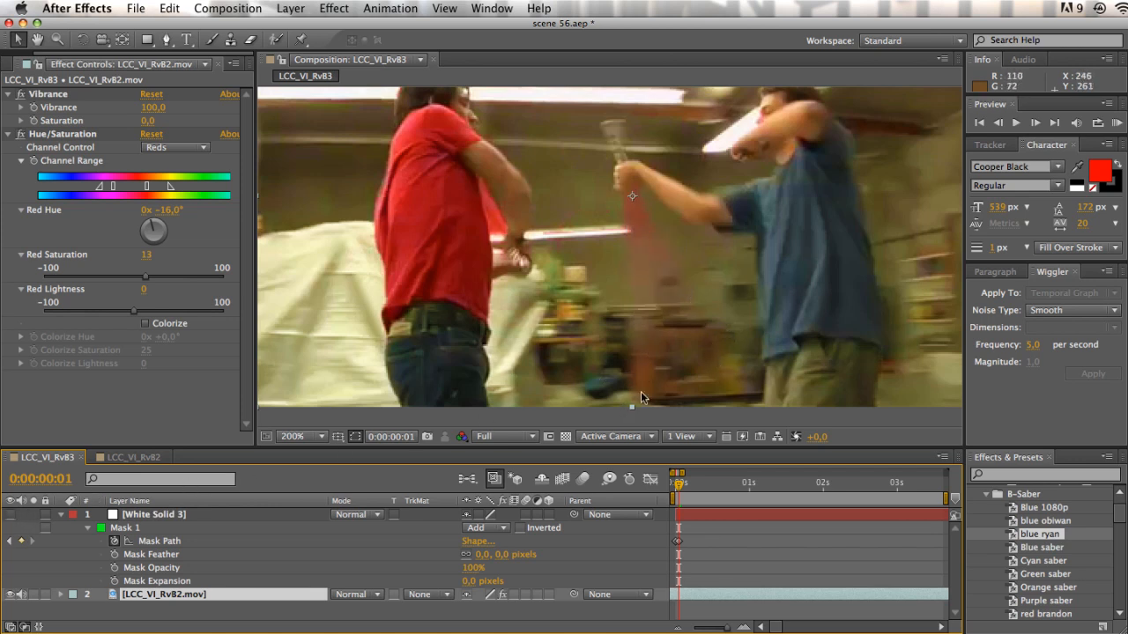
{"action": "left_click", "coordinate": [11, 515]}
{"action": "left_click", "coordinate": [12, 515]}
Step: Compare the footage with its color effects switched off and on
{"action": "left_click", "coordinate": [10, 594]}
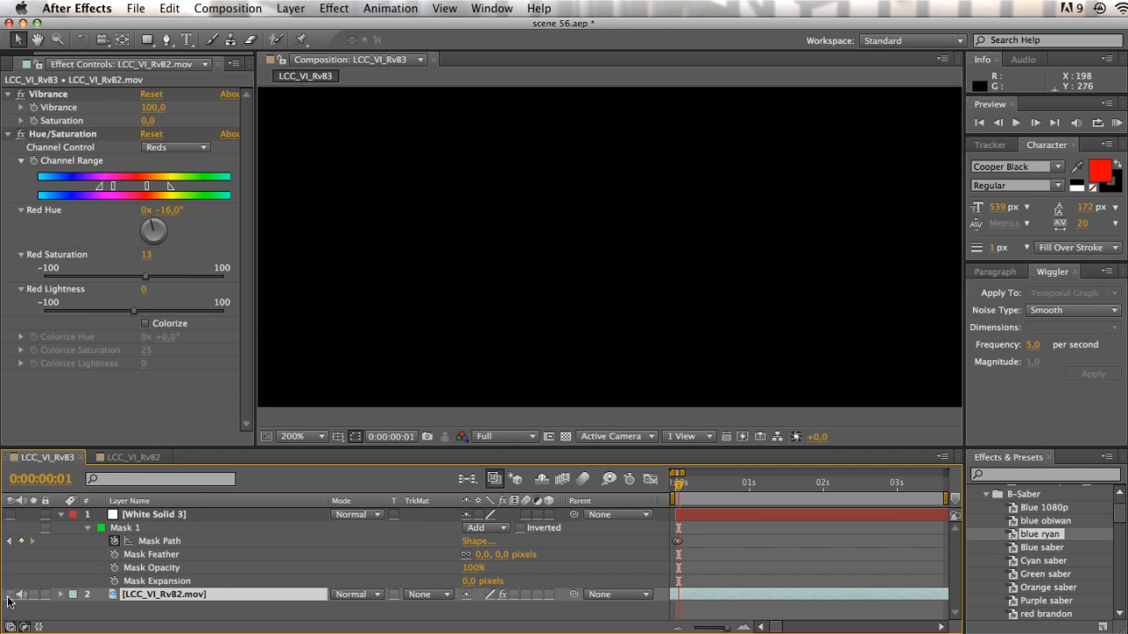
{"action": "left_click", "coordinate": [10, 595]}
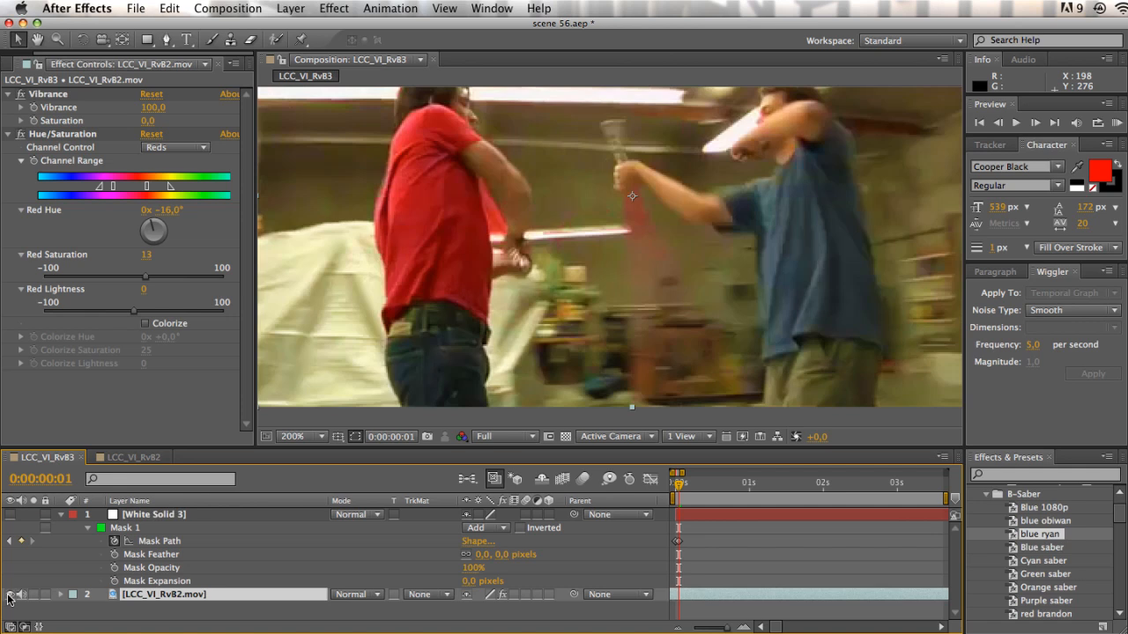
{"action": "left_click", "coordinate": [504, 596]}
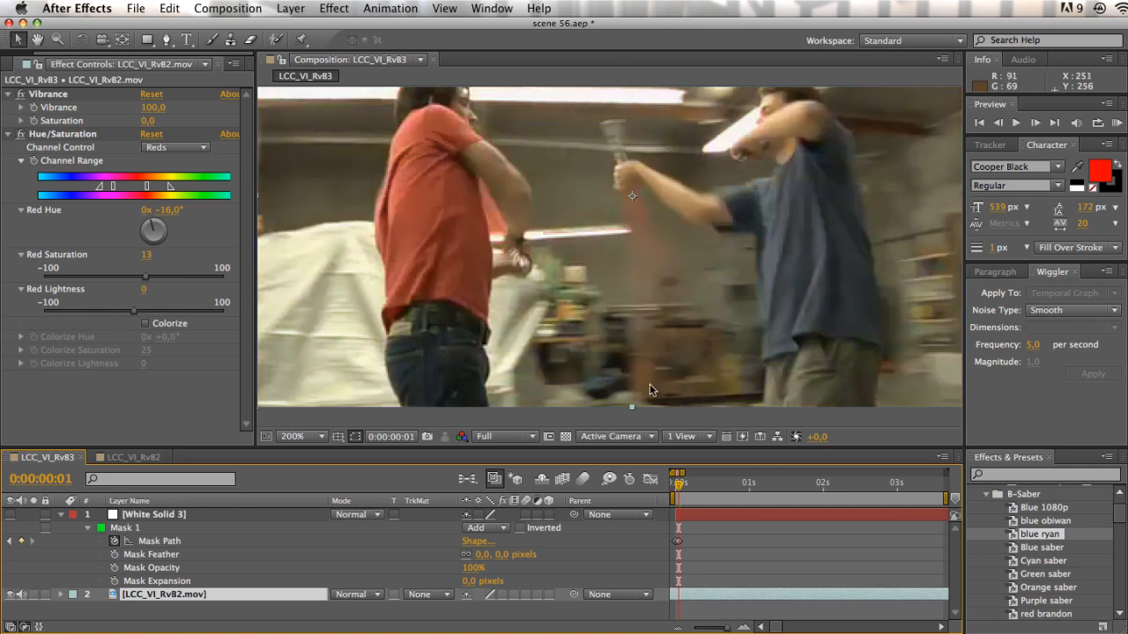
{"action": "left_click", "coordinate": [503, 596]}
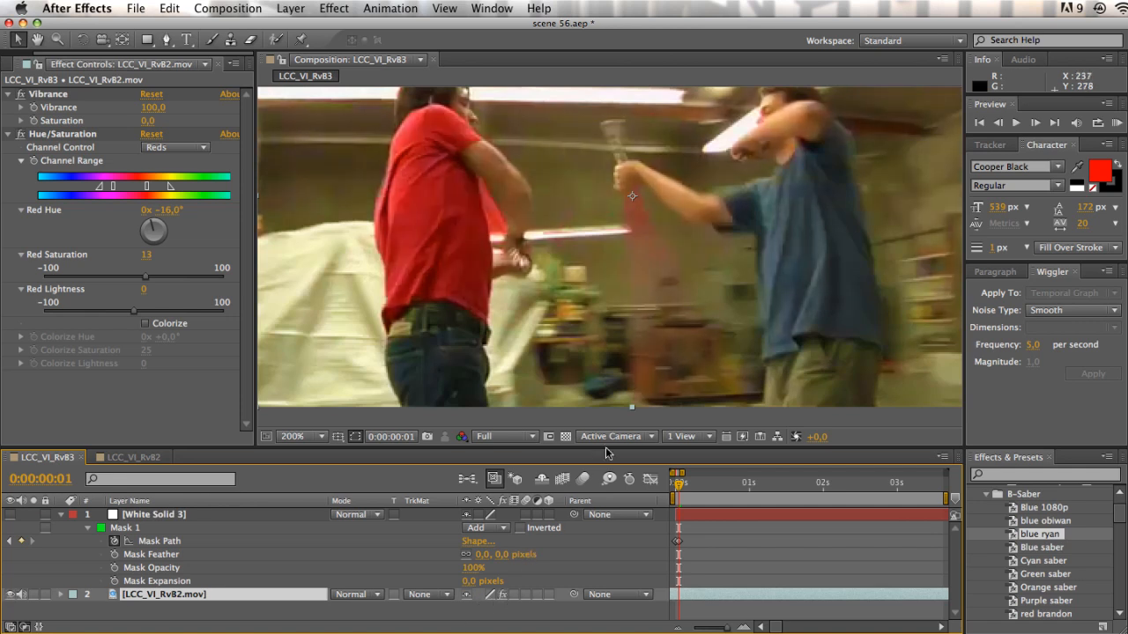
Step: Examine the footage's Vibrance setting and the Reds channel settings of Hue/Saturation, and collapse the Hue/Saturation controls
{"action": "left_click", "coordinate": [50, 94]}
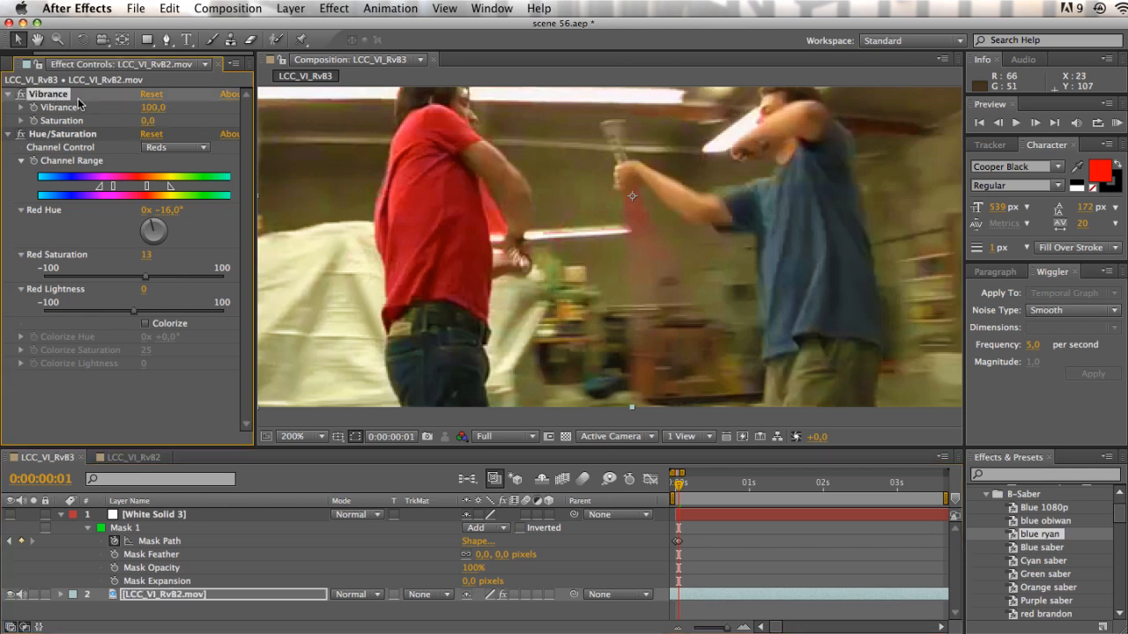
{"action": "left_click", "coordinate": [79, 134]}
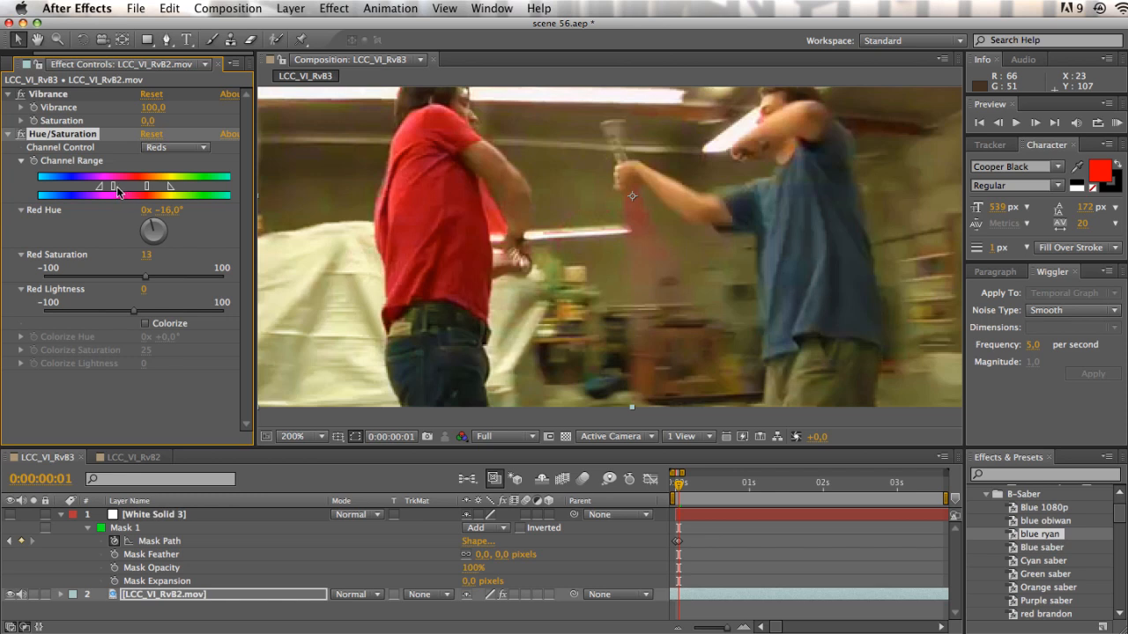
{"action": "left_click_drag", "start_coordinate": [118, 190], "coordinate": [112, 194]}
{"action": "mouse_move", "coordinate": [148, 282]}
{"action": "left_mouse_down"}
{"action": "mouse_move", "coordinate": [192, 282]}
{"action": "mouse_move", "coordinate": [149, 281]}
{"action": "left_mouse_up"}
{"action": "left_click", "coordinate": [8, 134]}
Step: Move the side and lowest vertices of the white solid's mask outward to cover the full blade blur
{"action": "left_click", "coordinate": [253, 610]}
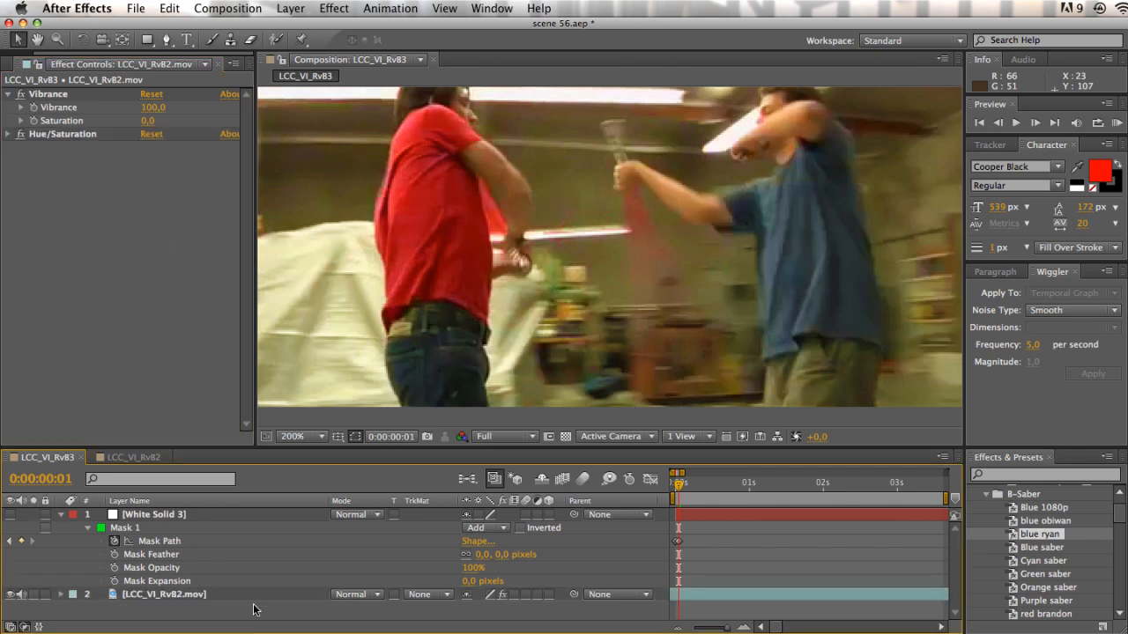
{"action": "left_click", "coordinate": [191, 514]}
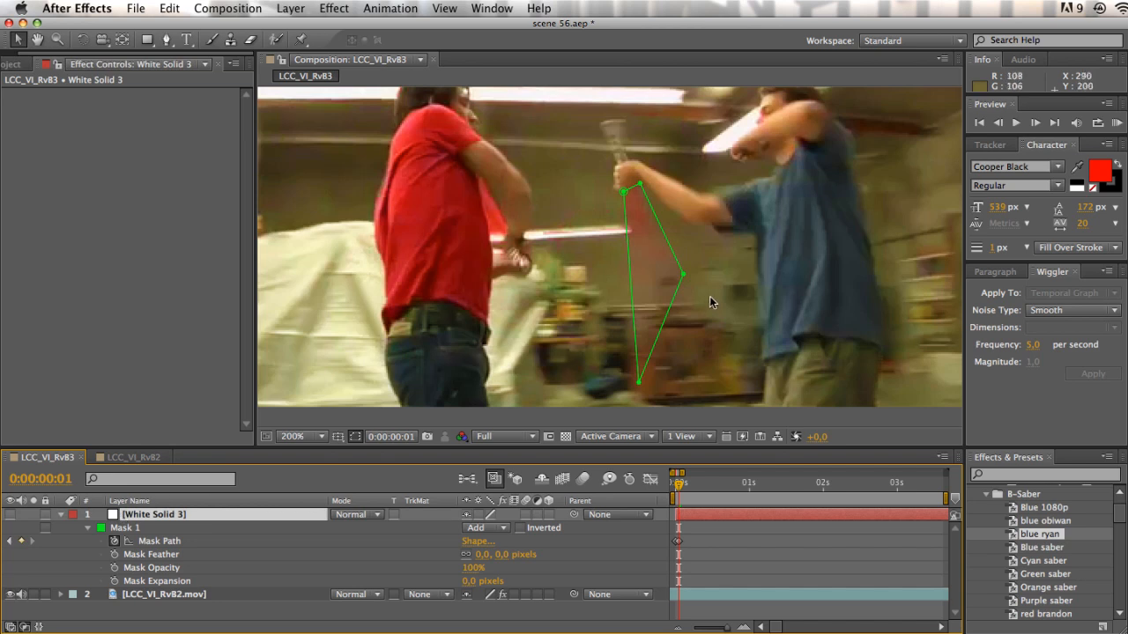
{"action": "left_click_drag", "start_coordinate": [683, 280], "coordinate": [721, 359]}
{"action": "left_click_drag", "start_coordinate": [640, 382], "coordinate": [637, 393]}
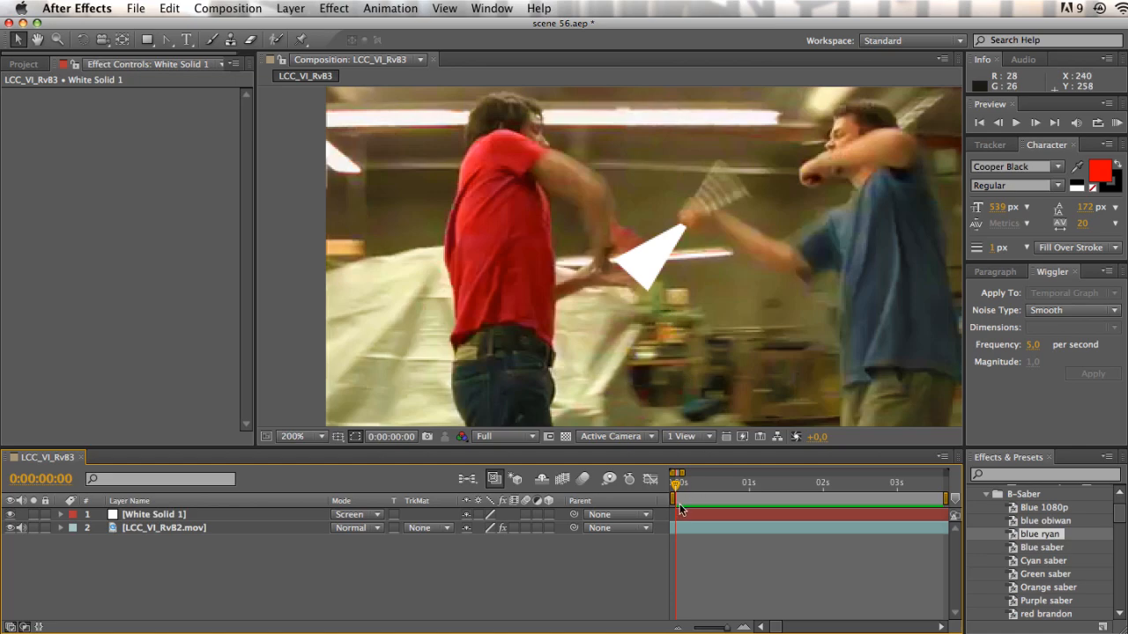
Step: Play back the clip to examine the rotoscoped white blade, and return to the first frame
{"action": "key", "text": "KP_0"}
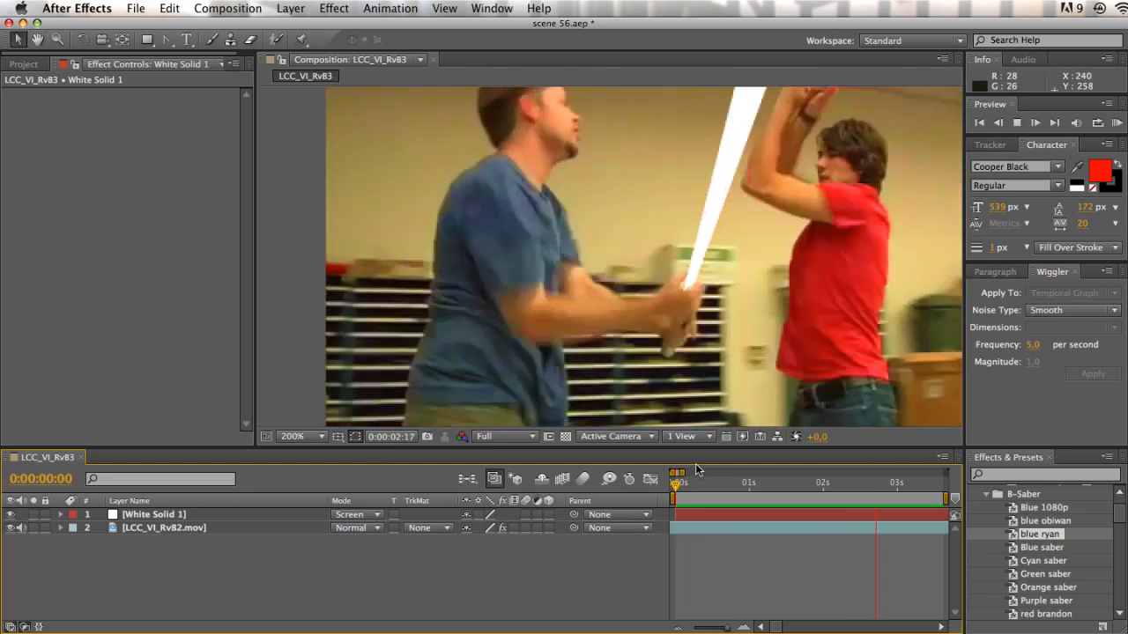
{"action": "key", "text": "space"}
{"action": "mouse_move", "coordinate": [690, 484]}
{"action": "left_mouse_down"}
{"action": "mouse_move", "coordinate": [663, 494]}
{"action": "mouse_move", "coordinate": [698, 489]}
{"action": "mouse_move", "coordinate": [675, 490]}
{"action": "left_mouse_up"}
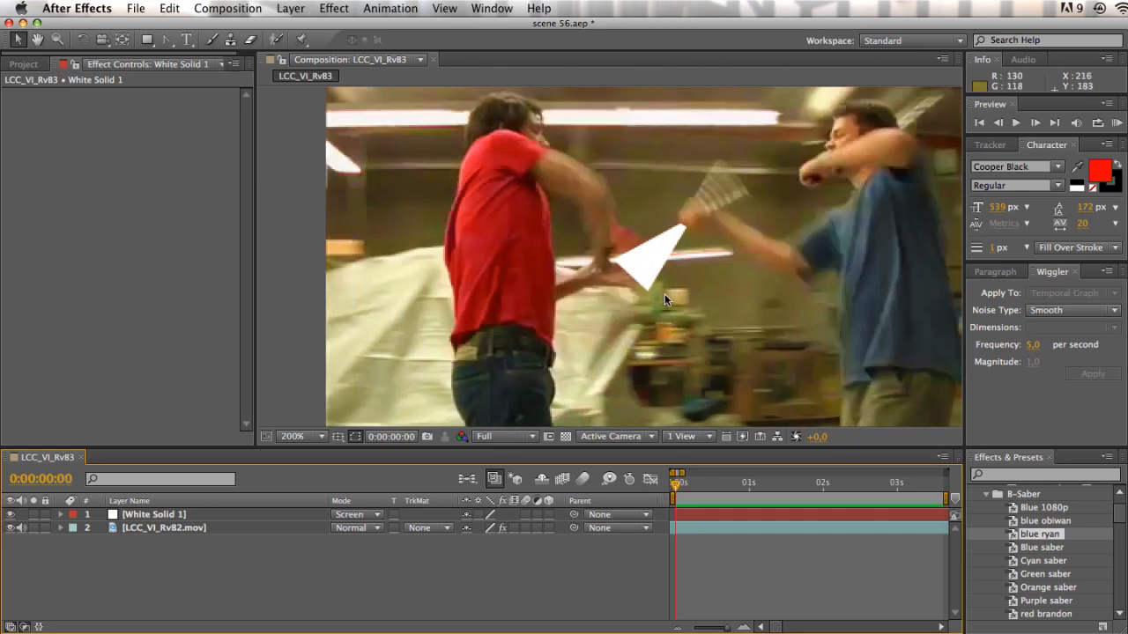
{"action": "left_click_drag", "start_coordinate": [665, 296], "coordinate": [663, 329]}
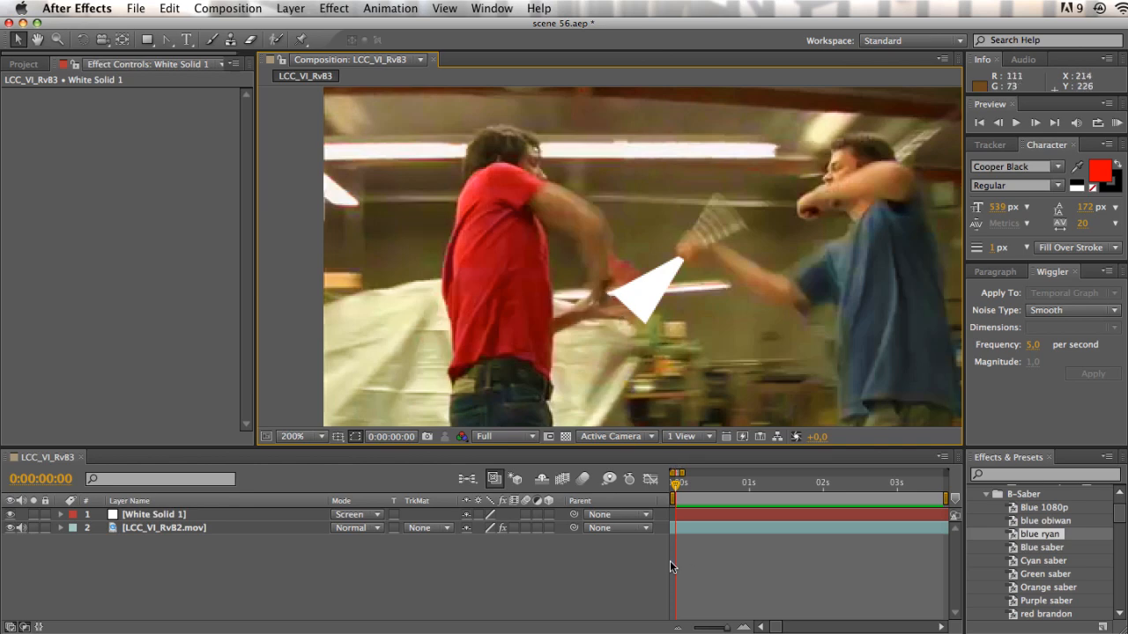
{"action": "mouse_move", "coordinate": [677, 485]}
{"action": "left_mouse_down"}
{"action": "mouse_move", "coordinate": [688, 486]}
{"action": "mouse_move", "coordinate": [665, 489]}
{"action": "left_mouse_up"}
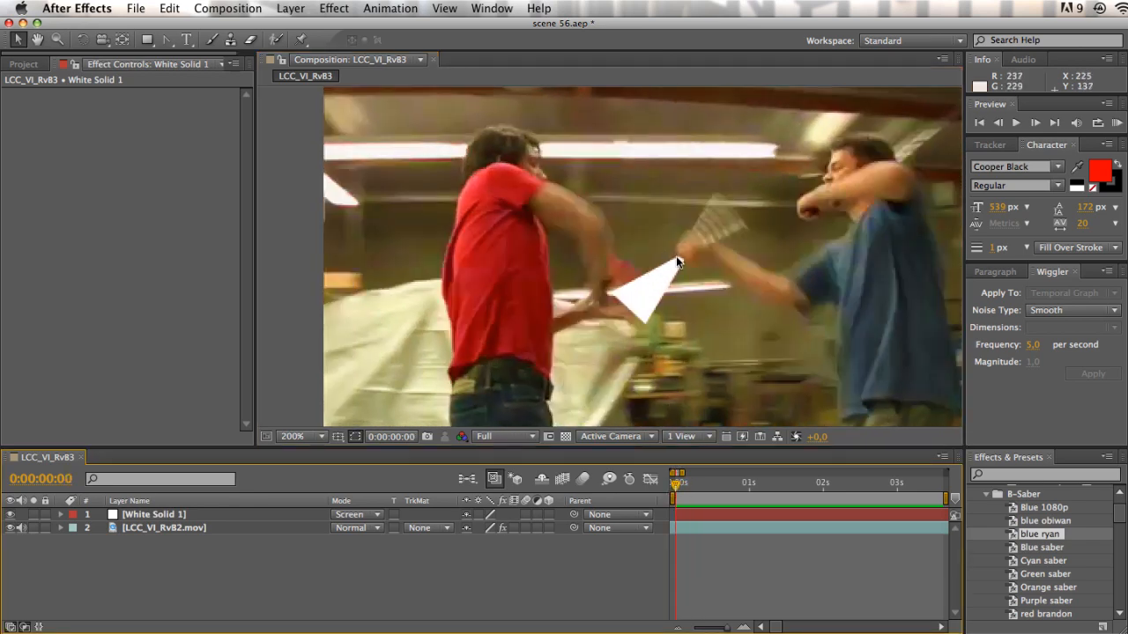
Step: Set the Mask Feather of Mask 1 on the white solid to 2 pixels
{"action": "left_click", "coordinate": [204, 515]}
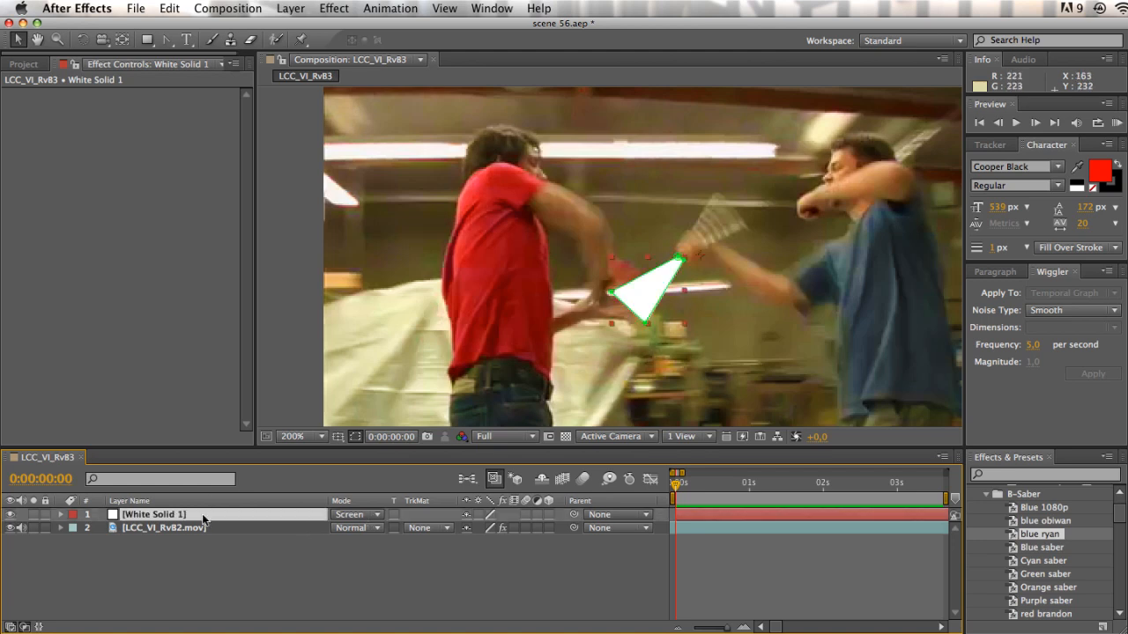
{"action": "key", "text": "m"}
{"action": "key", "text": "m"}
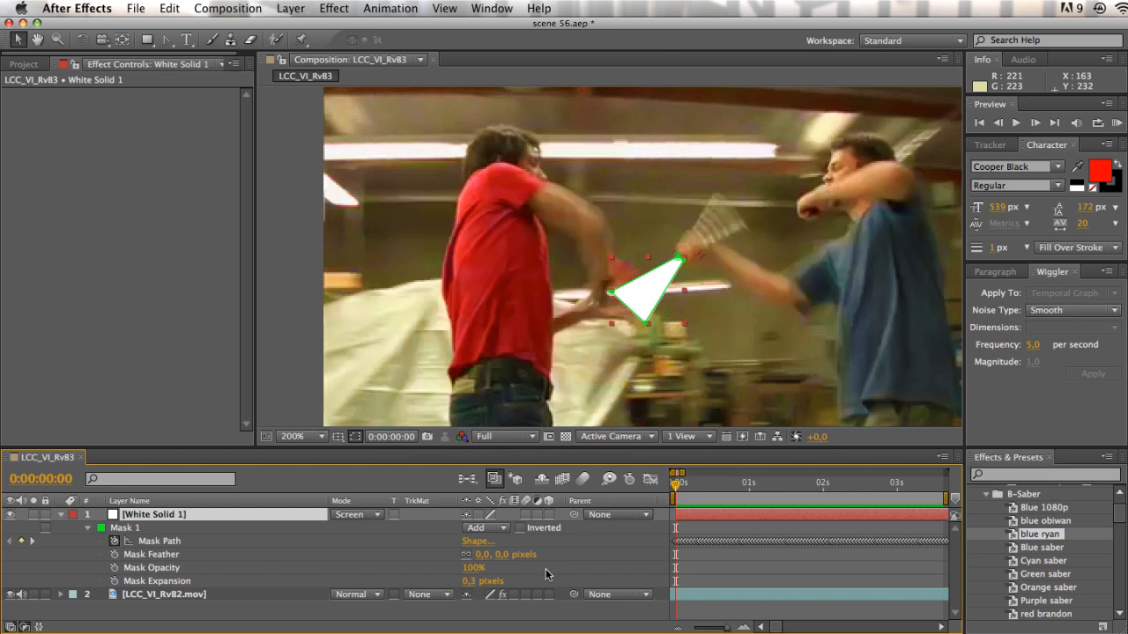
{"action": "left_click_drag", "start_coordinate": [481, 554], "coordinate": [502, 554]}
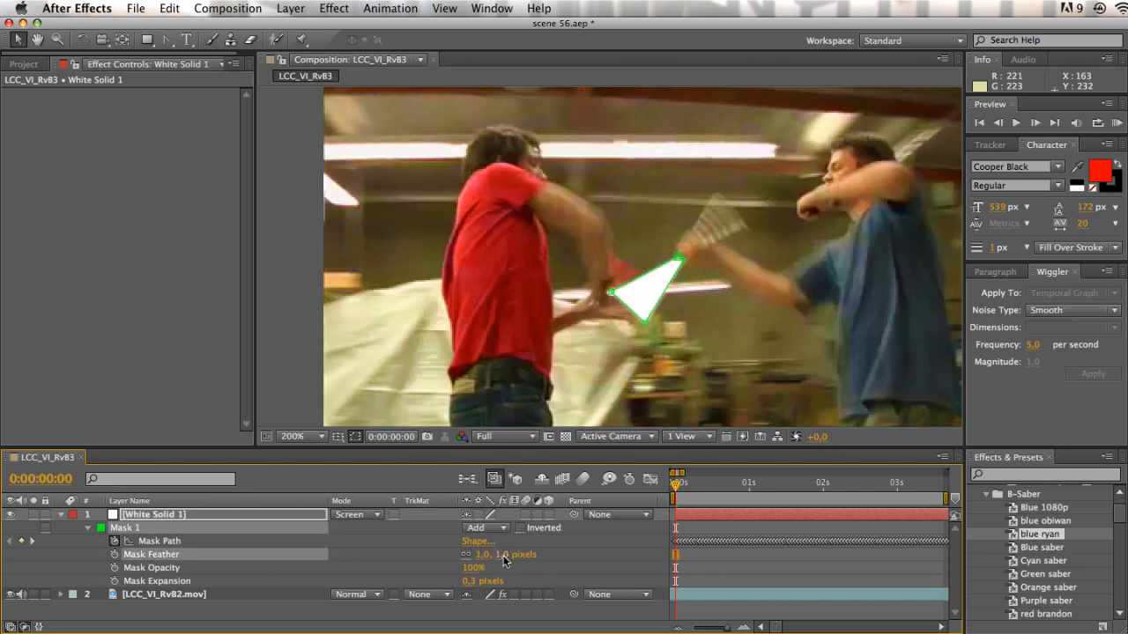
{"action": "type", "text": "2"}
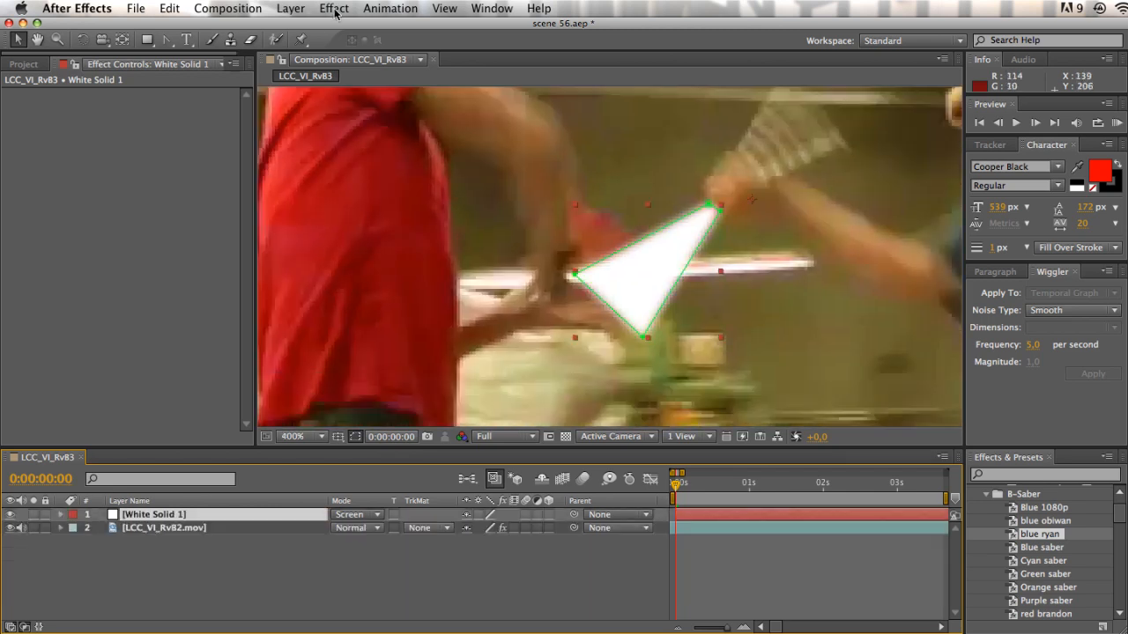
Step: Add a Curves effect to the white solid and shape its Alpha channel into a steep S-curve
{"action": "left_click", "coordinate": [338, 10]}
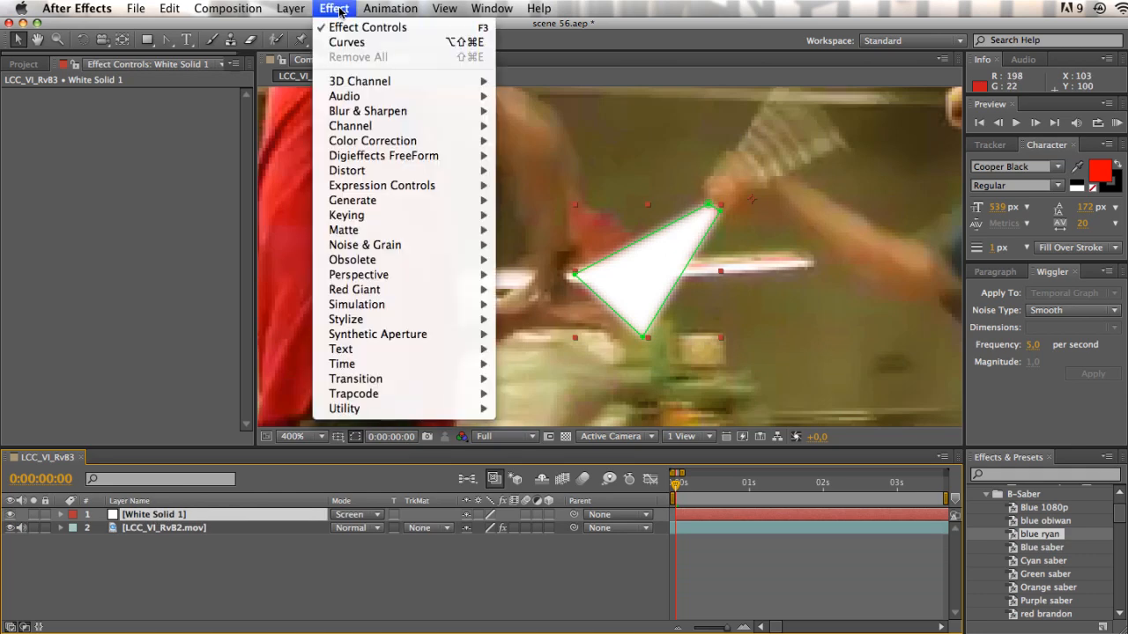
{"action": "mouse_move", "coordinate": [426, 178]}
{"action": "mouse_move", "coordinate": [416, 141]}
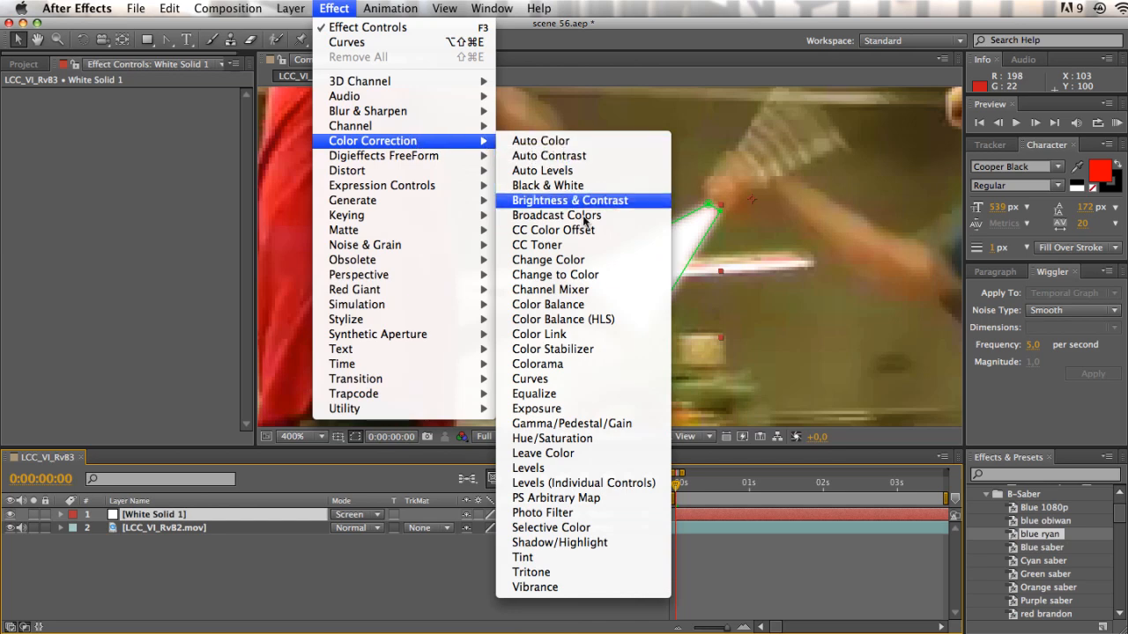
{"action": "left_click", "coordinate": [610, 380]}
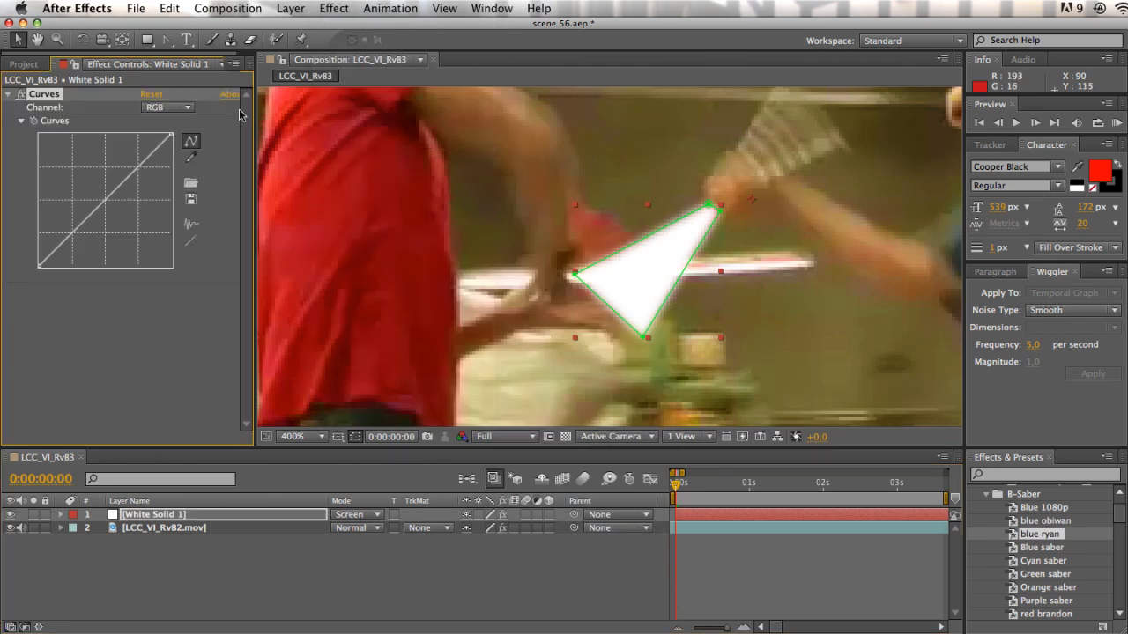
{"action": "left_click", "coordinate": [162, 106]}
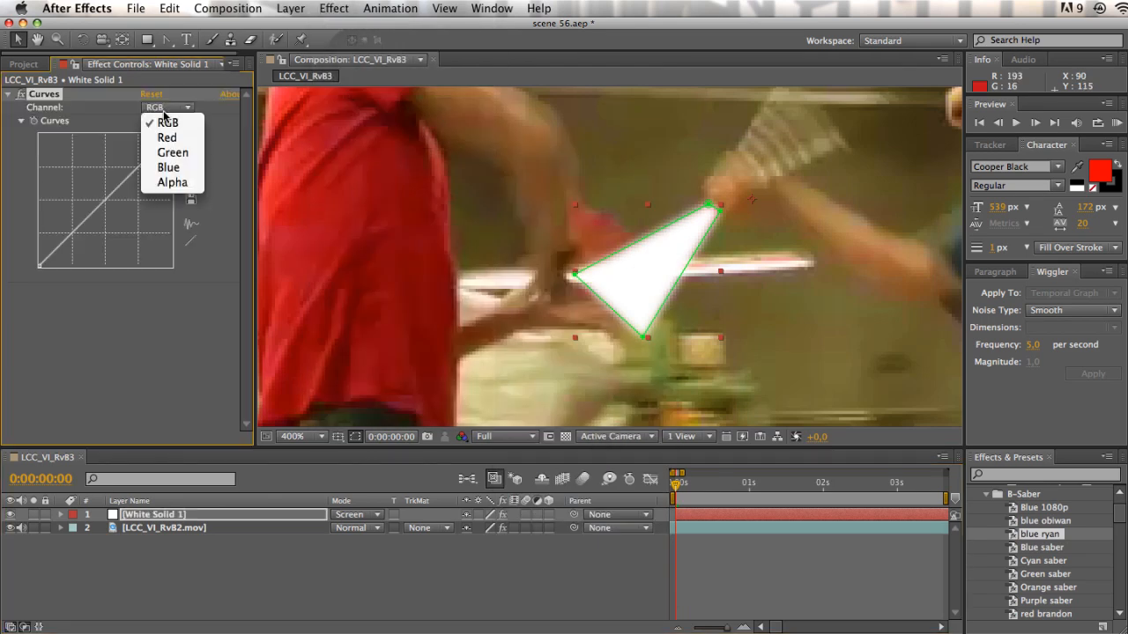
{"action": "left_click", "coordinate": [180, 186]}
{"action": "left_click_drag", "start_coordinate": [125, 182], "coordinate": [109, 168]}
{"action": "left_click_drag", "start_coordinate": [76, 221], "coordinate": [86, 230]}
{"action": "left_click", "coordinate": [495, 573]}
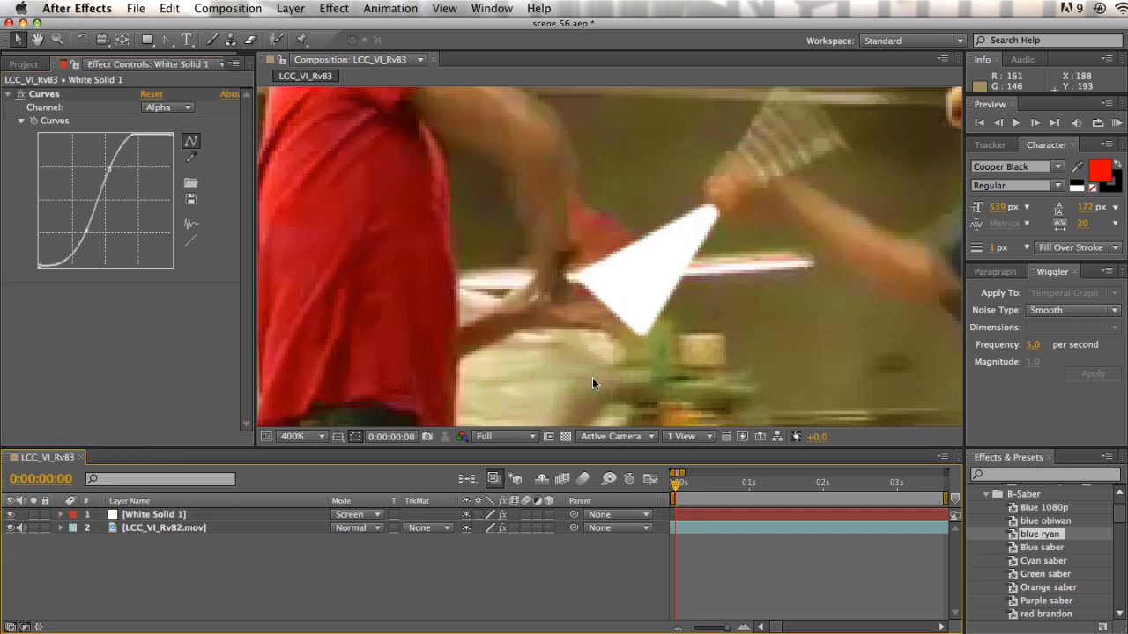
Step: Check the blade's mask edges up close and in playback, and collapse the Curves controls
{"action": "scroll", "coordinate": [604, 367], "scroll_direction": "down", "scroll_amount": 3}
{"action": "scroll", "coordinate": [605, 366], "scroll_direction": "up", "scroll_amount": 3}
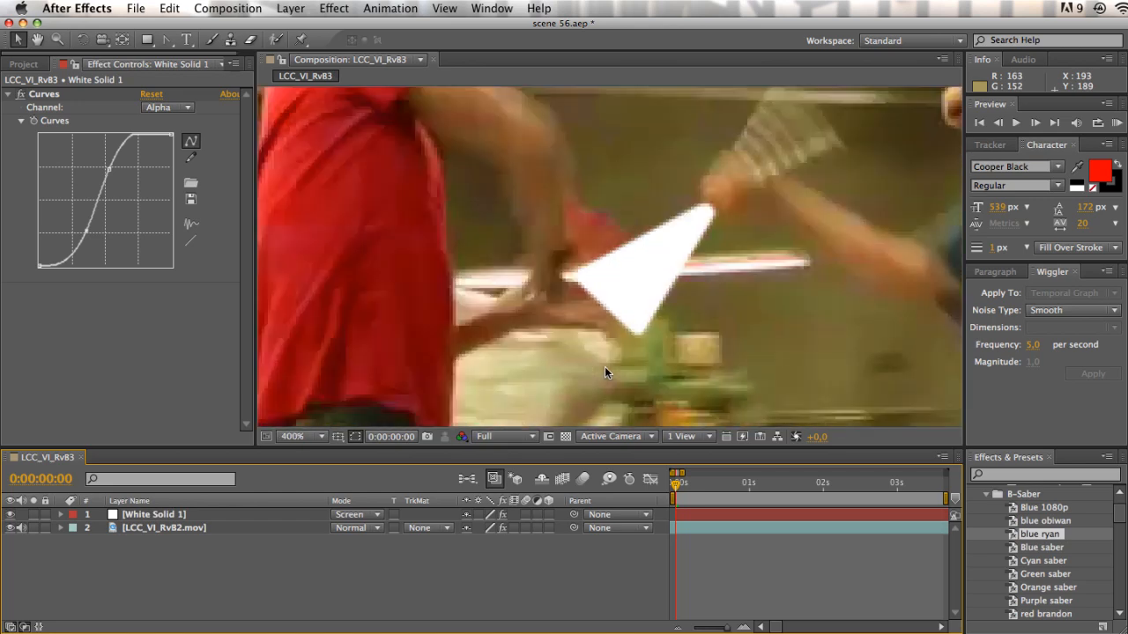
{"action": "scroll", "coordinate": [604, 366], "scroll_direction": "down", "scroll_amount": 1}
{"action": "key", "text": "space"}
{"action": "left_click_drag", "start_coordinate": [605, 366], "coordinate": [598, 368]}
{"action": "key", "text": "space"}
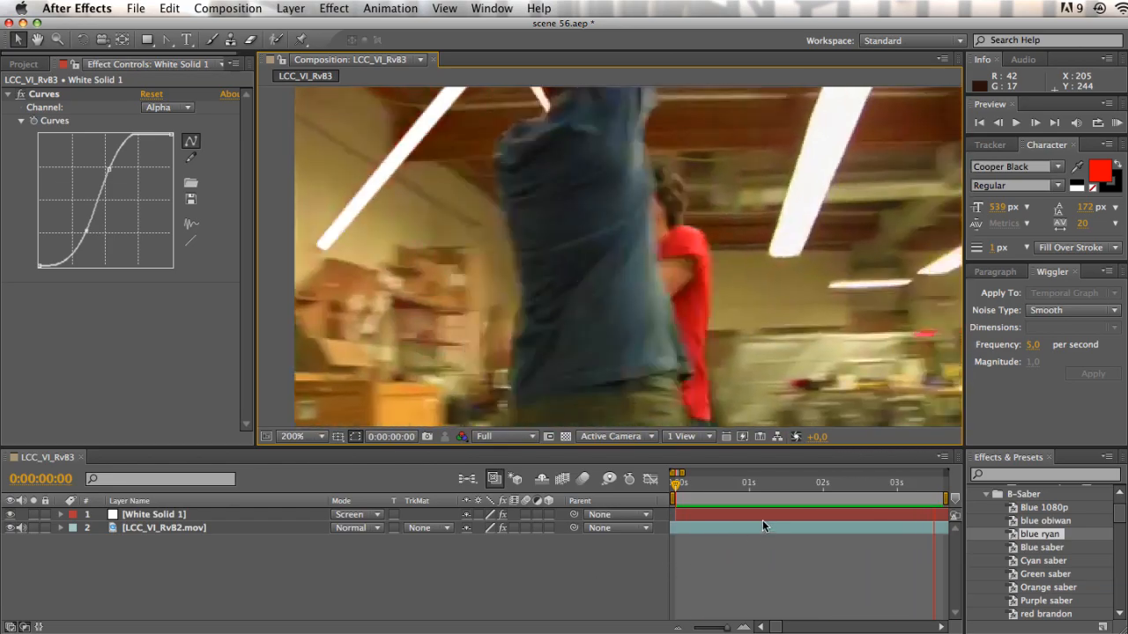
{"action": "key", "text": "space"}
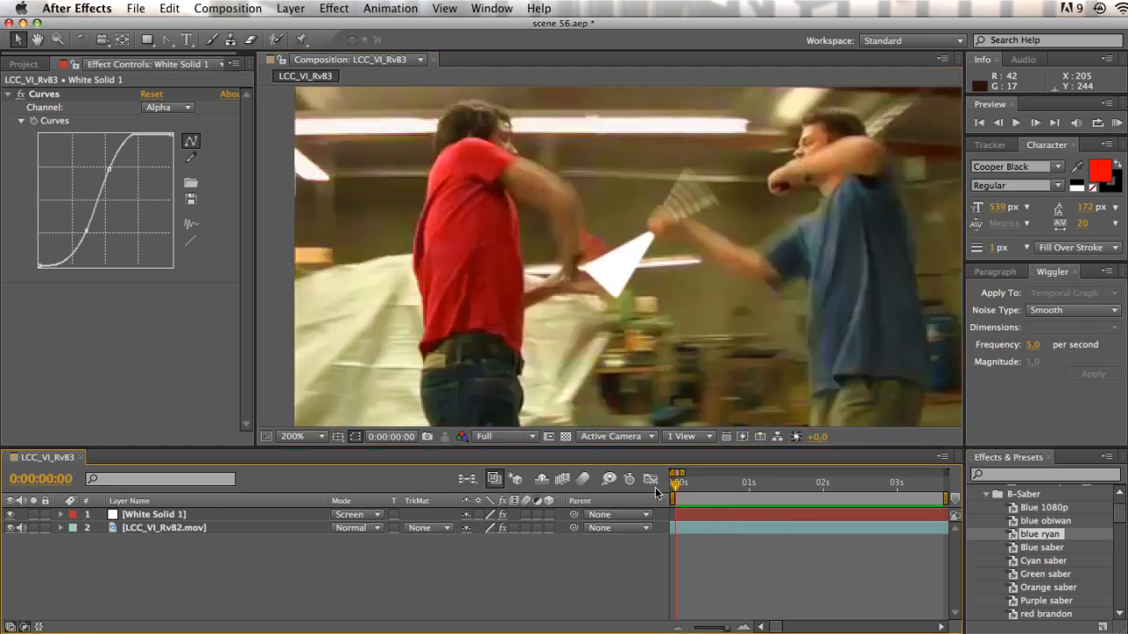
{"action": "left_click", "coordinate": [8, 93]}
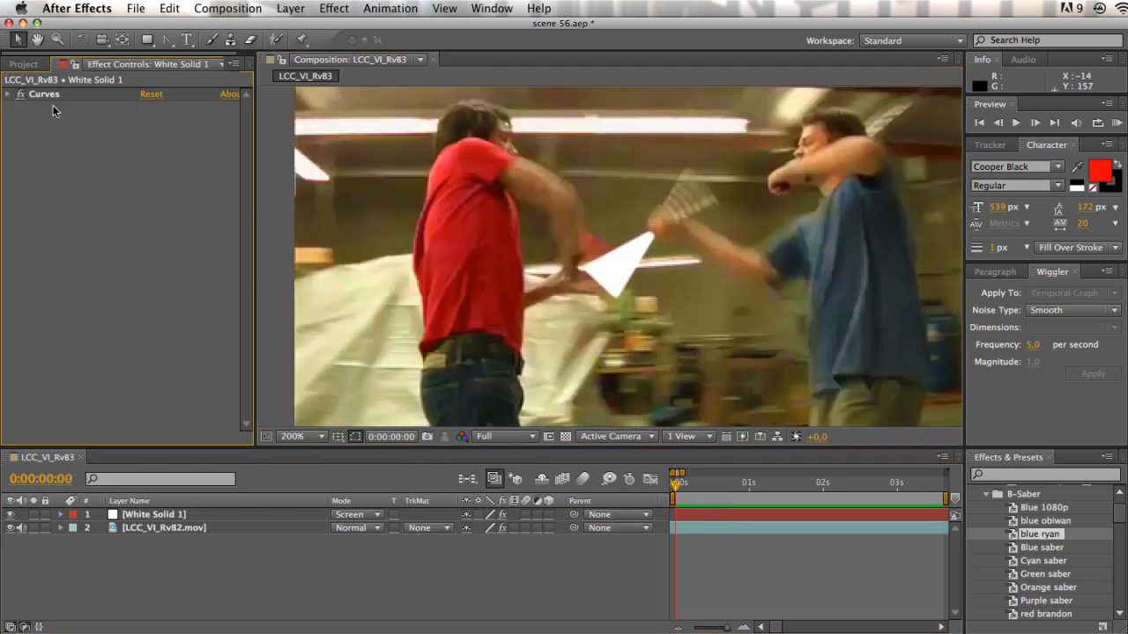
{"action": "left_click", "coordinate": [589, 564]}
Step: Add a smooth vertex with direction handles midway along the edge of the white solid's mask at the blade tip
{"action": "key", "text": "space"}
{"action": "left_click_drag", "start_coordinate": [624, 345], "coordinate": [665, 337]}
{"action": "scroll", "coordinate": [667, 342], "scroll_direction": "up", "scroll_amount": 4}
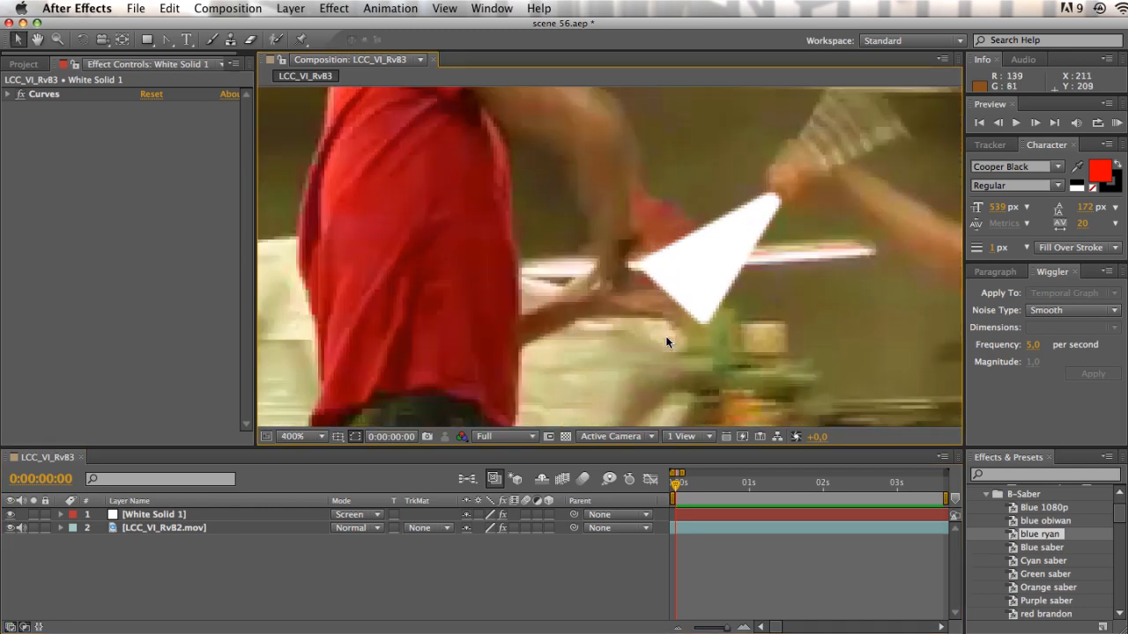
{"action": "left_click", "coordinate": [240, 511]}
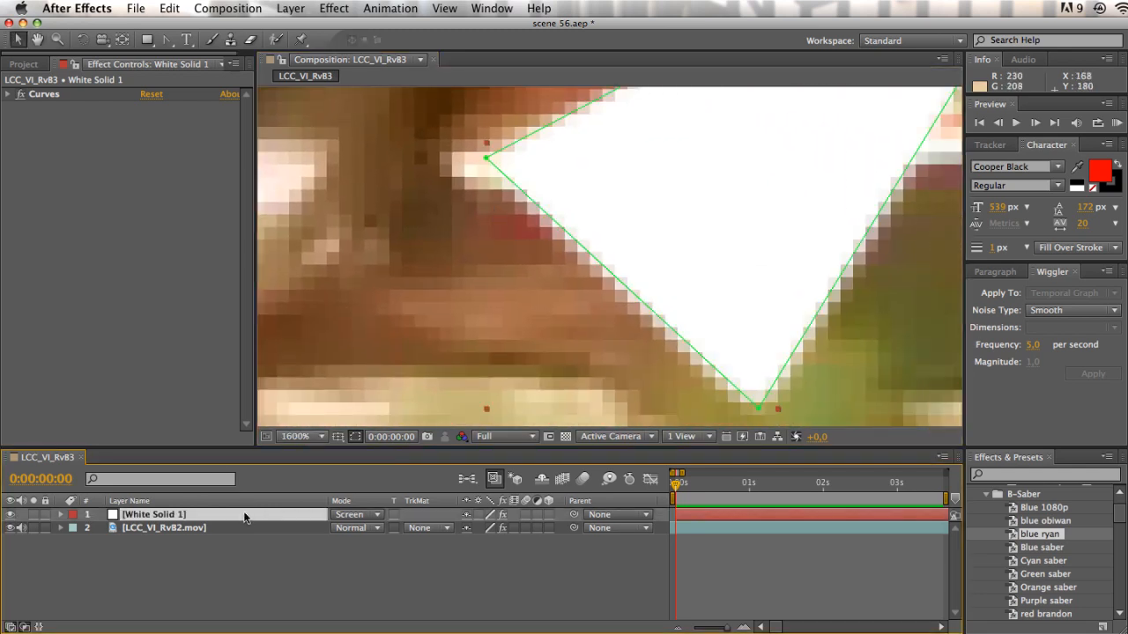
{"action": "scroll", "coordinate": [705, 252], "scroll_direction": "down", "scroll_amount": 1}
{"action": "left_click", "coordinate": [167, 39]}
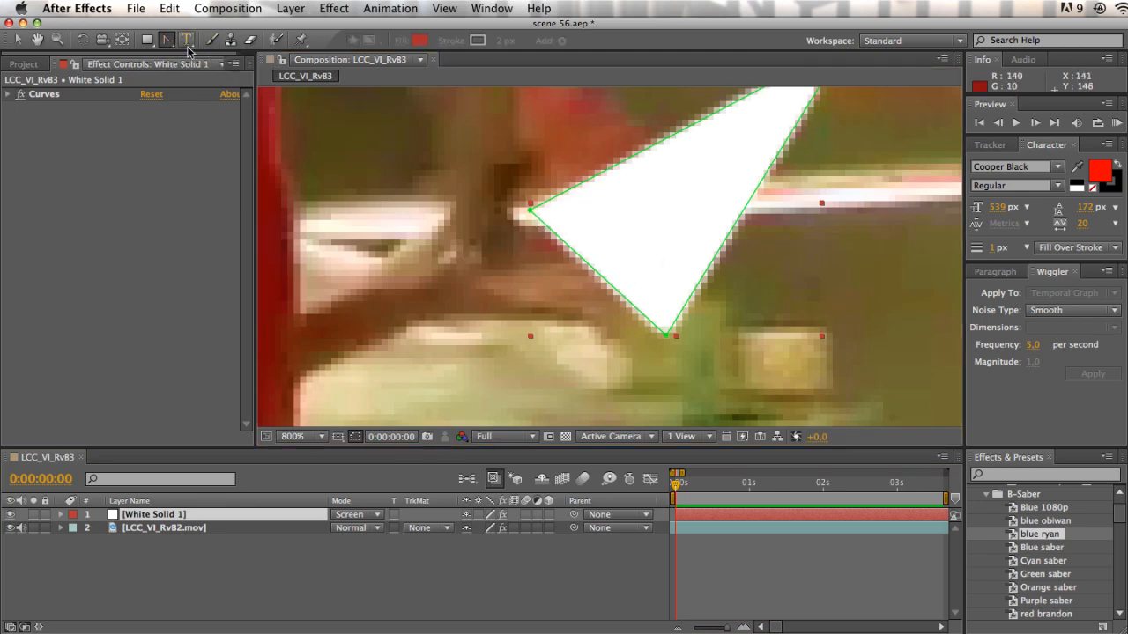
{"action": "left_click_drag", "start_coordinate": [167, 39], "coordinate": [212, 44]}
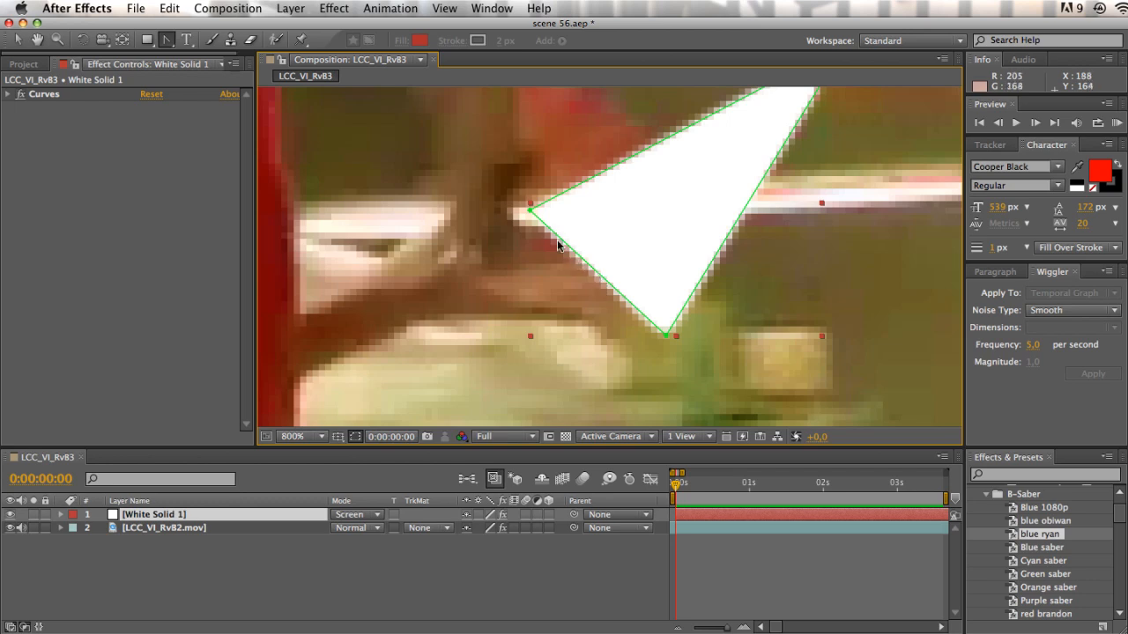
{"action": "left_click_drag", "start_coordinate": [597, 271], "coordinate": [660, 330]}
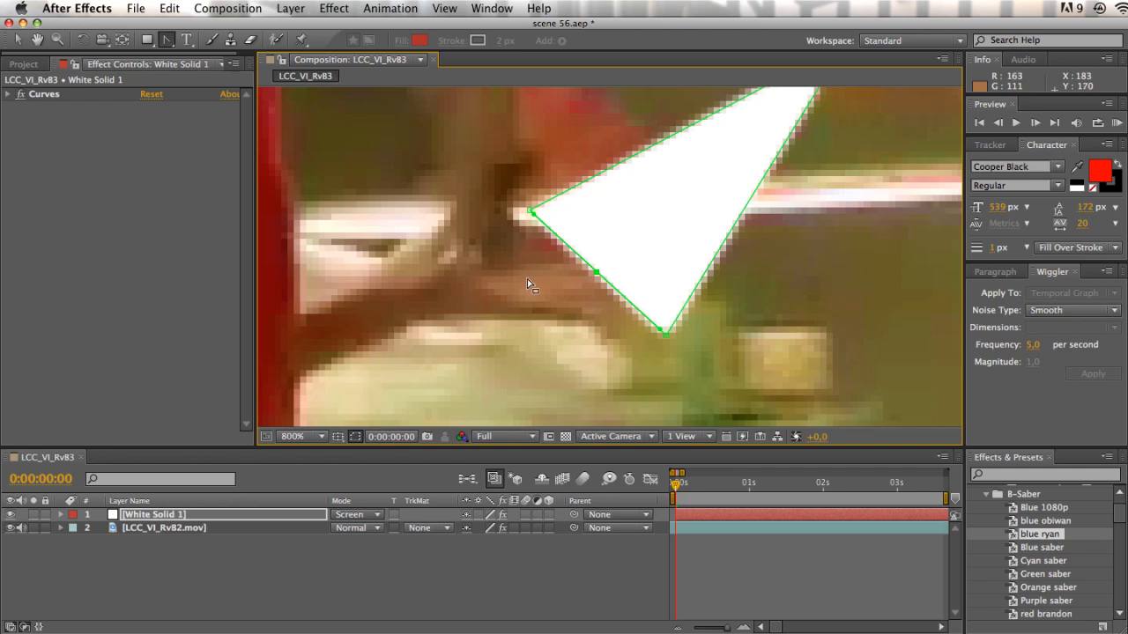
Step: Move the new tip-edge vertex outward and adjust its handles to round the end of the blade
{"action": "key", "text": "v"}
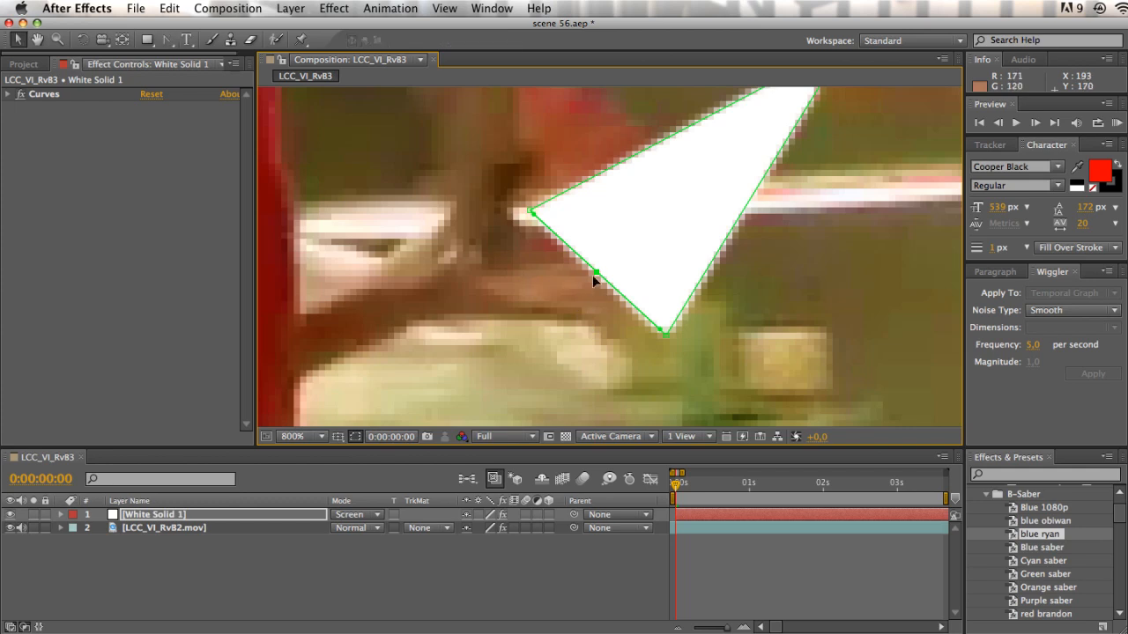
{"action": "left_click_drag", "start_coordinate": [596, 276], "coordinate": [505, 230]}
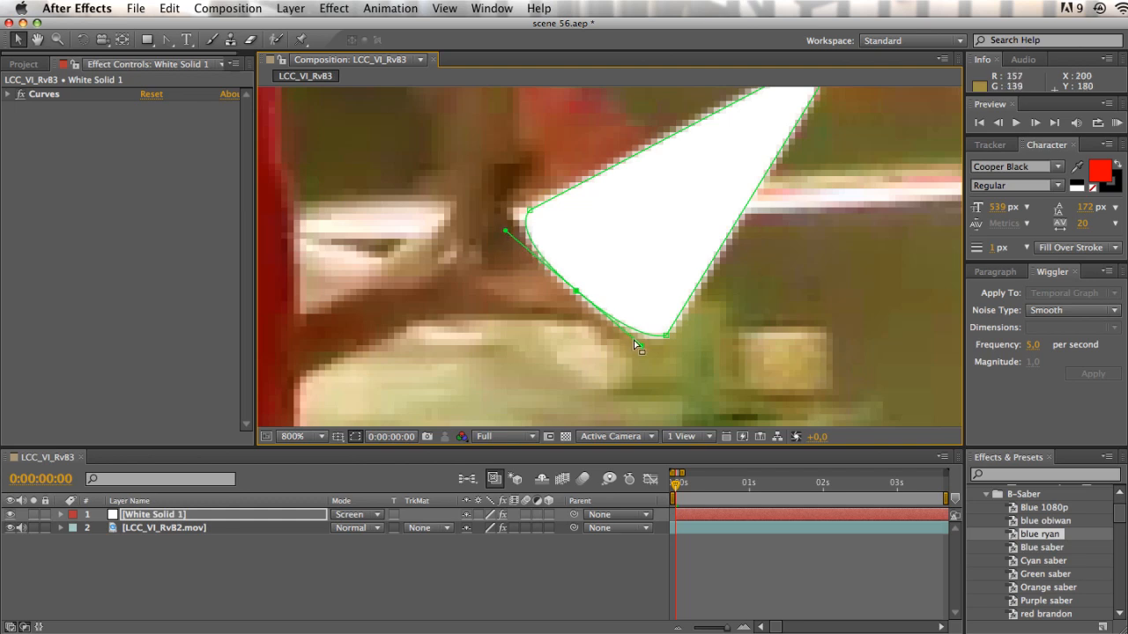
{"action": "left_click_drag", "start_coordinate": [639, 347], "coordinate": [643, 348]}
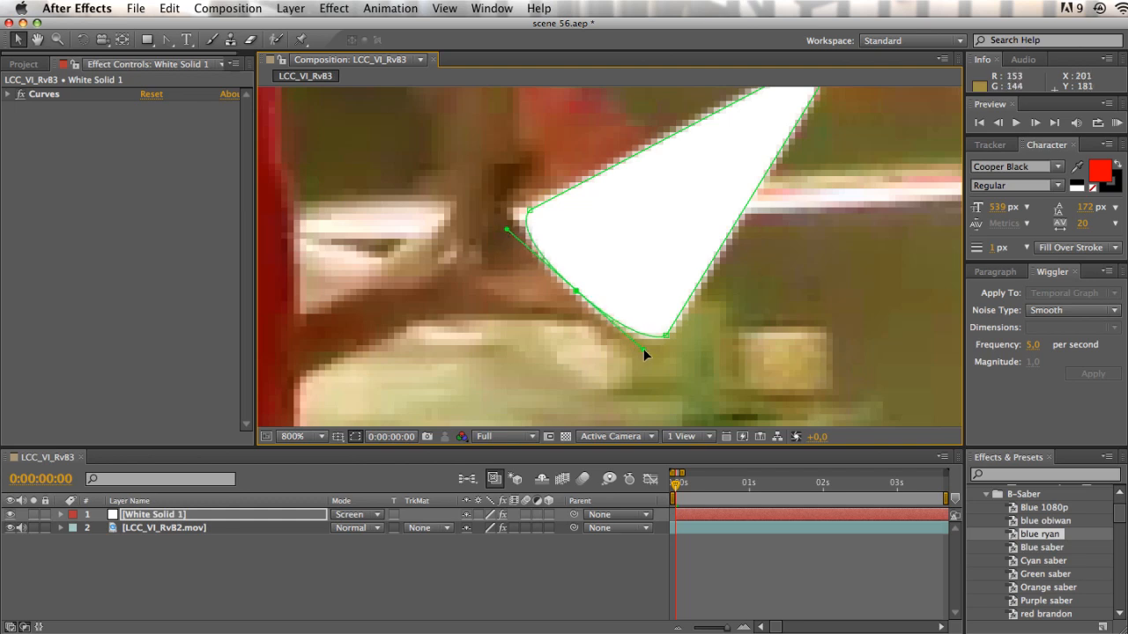
Step: Advance one frame and convert the middle tip-edge vertex to a smooth point so the blade's end follows a rounded arc
{"action": "left_click", "coordinate": [1035, 123]}
{"action": "key", "text": "space"}
{"action": "left_click_drag", "start_coordinate": [775, 362], "coordinate": [672, 311]}
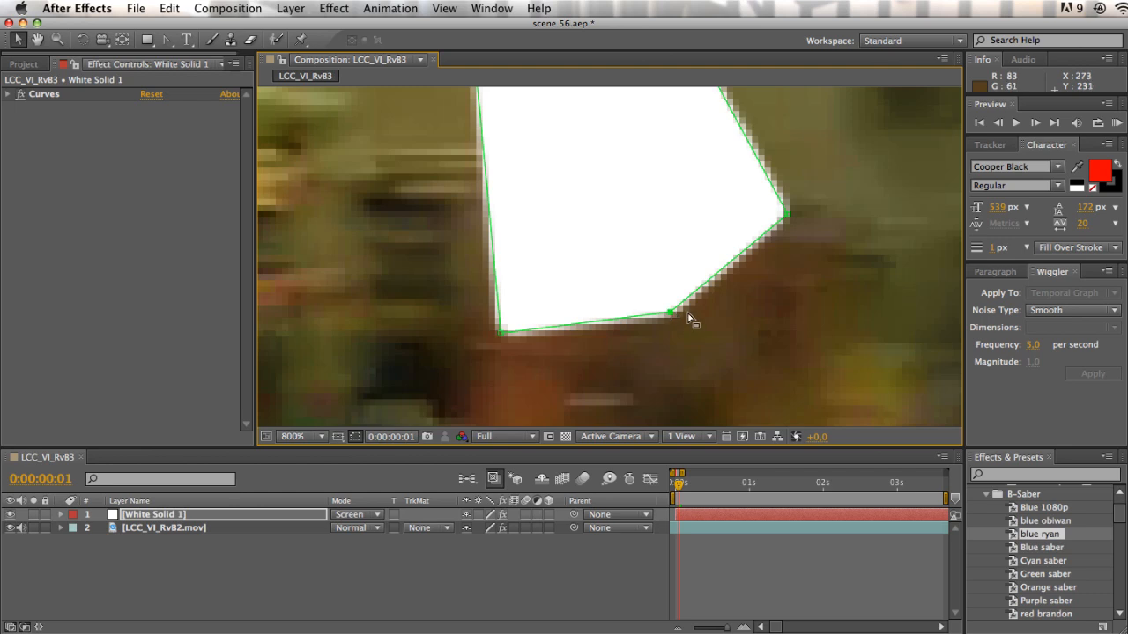
{"action": "key", "text": "g"}
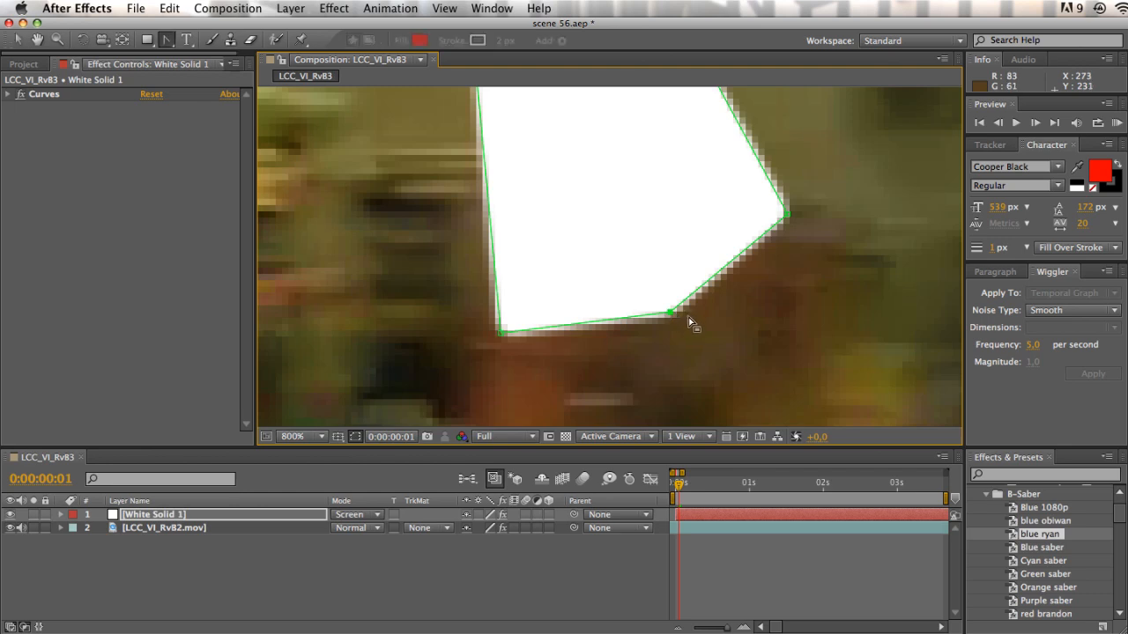
{"action": "left_click_drag", "start_coordinate": [669, 313], "coordinate": [829, 256]}
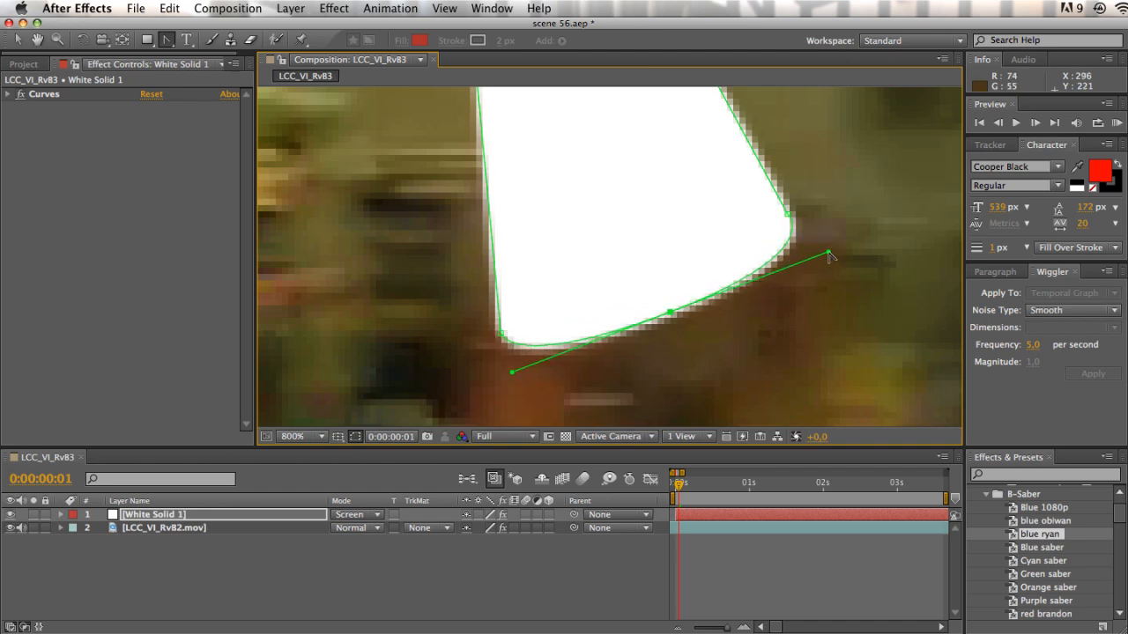
{"action": "key", "text": "v"}
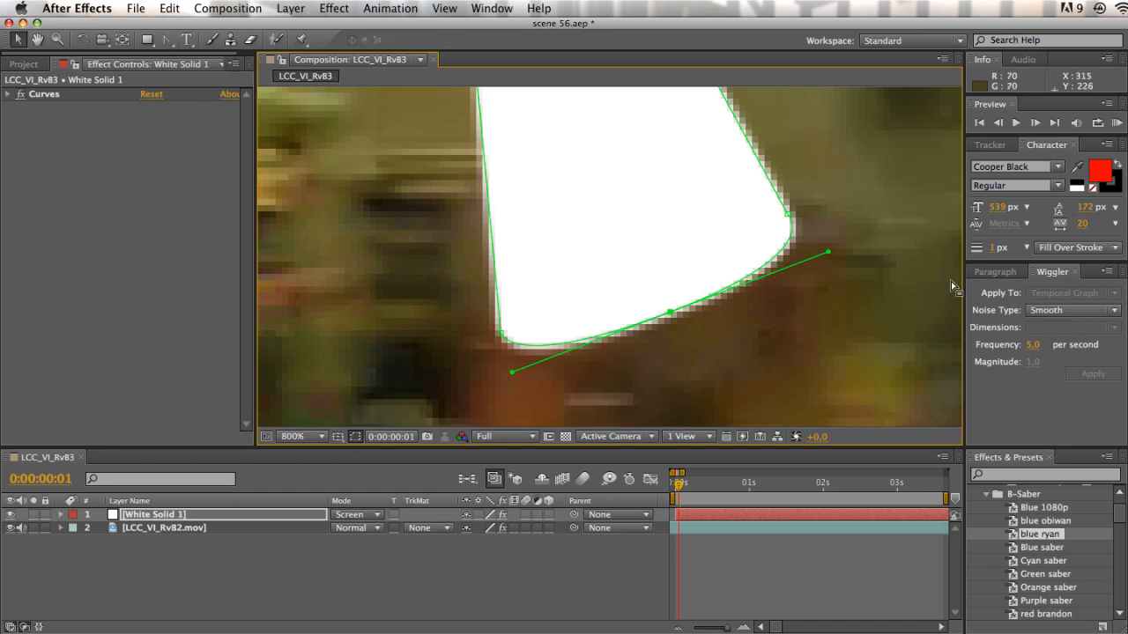
Step: Advance two frames and examine the mask's shape and tip edge against the blade blur on each frame
{"action": "left_click", "coordinate": [1040, 124]}
{"action": "key", "text": "space"}
{"action": "left_click_drag", "start_coordinate": [850, 220], "coordinate": [546, 212]}
{"action": "left_click_drag", "start_coordinate": [730, 184], "coordinate": [726, 416]}
{"action": "key", "text": "space"}
{"action": "left_click_drag", "start_coordinate": [615, 280], "coordinate": [686, 314]}
{"action": "key", "text": "space"}
{"action": "left_click", "coordinate": [1036, 123]}
{"action": "key", "text": "space"}
{"action": "left_click_drag", "start_coordinate": [531, 127], "coordinate": [652, 431]}
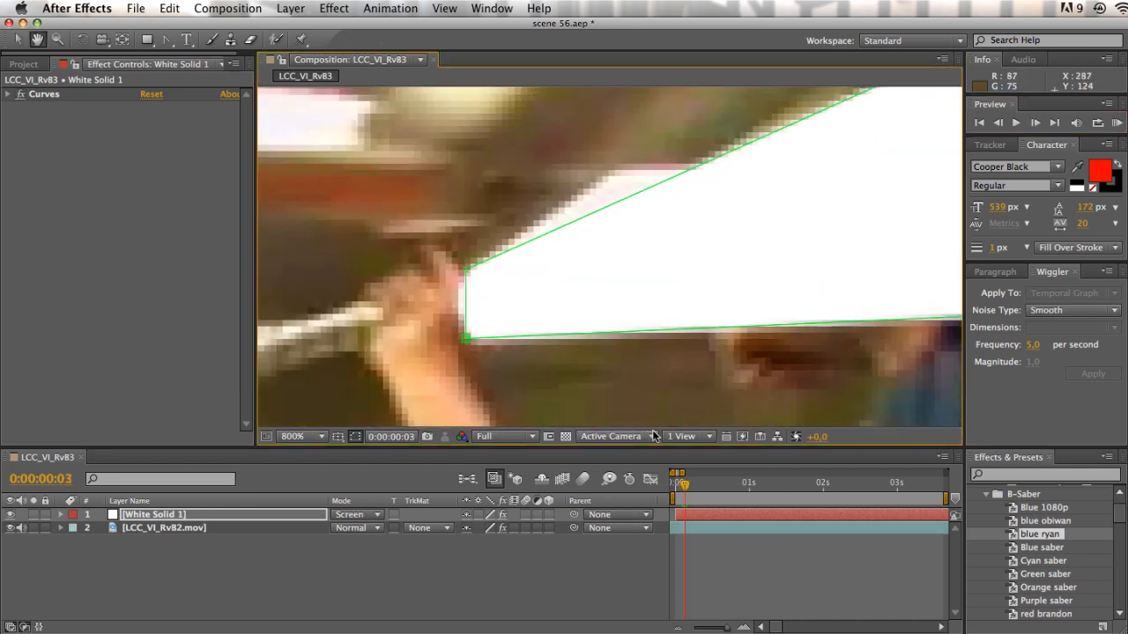
{"action": "left_click_drag", "start_coordinate": [668, 293], "coordinate": [394, 345]}
{"action": "left_click_drag", "start_coordinate": [807, 232], "coordinate": [577, 282]}
{"action": "key", "text": "space"}
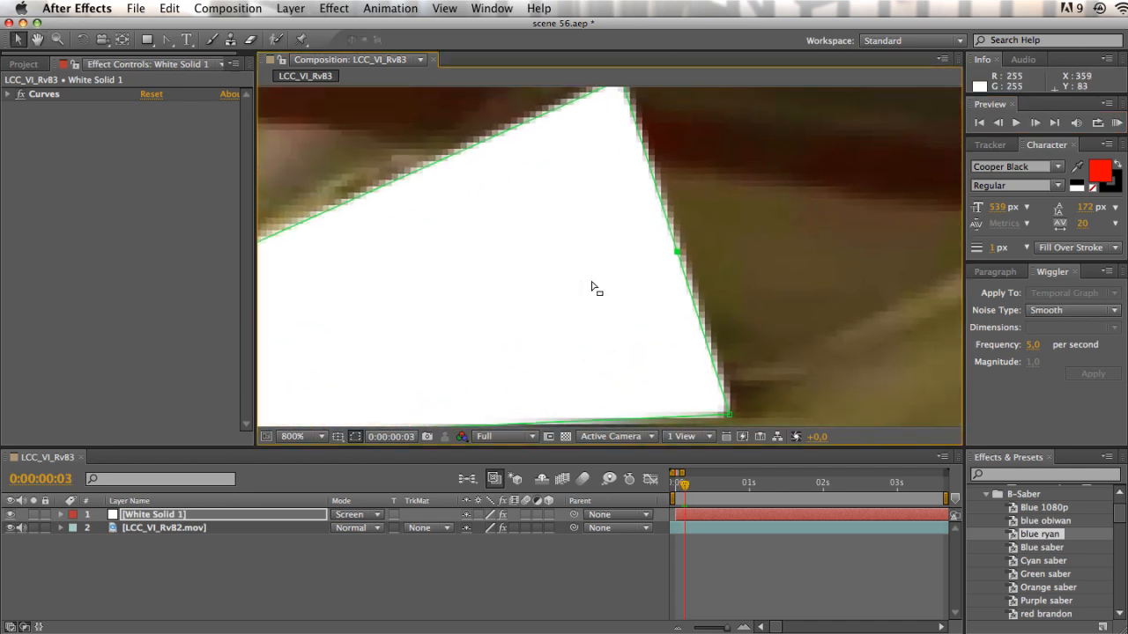
{"action": "key", "text": "comma"}
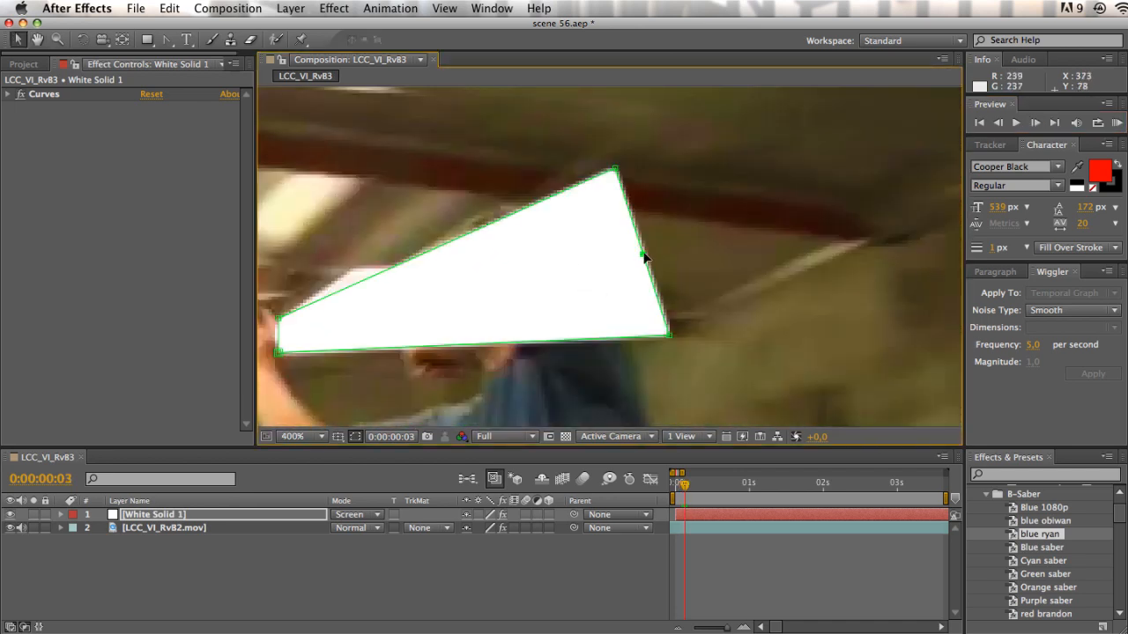
Step: Move the middle tip-edge vertex of the white solid's mask outward at 0:00:00:03 and smooth it into a rounded blade end
{"action": "left_click_drag", "start_coordinate": [644, 257], "coordinate": [678, 246]}
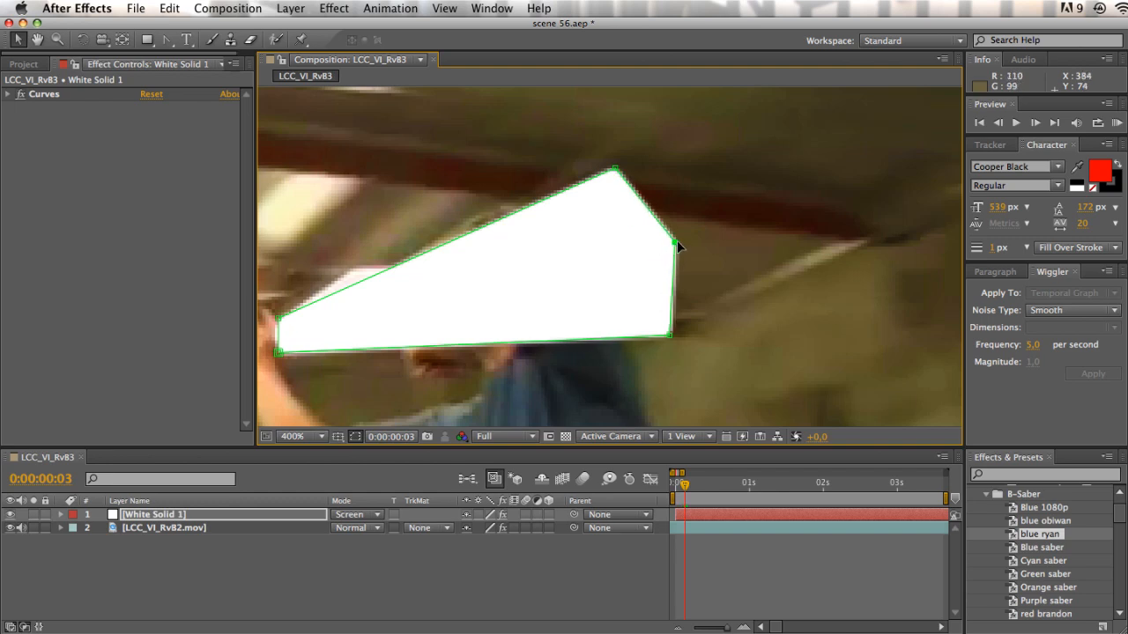
{"action": "key", "text": "g"}
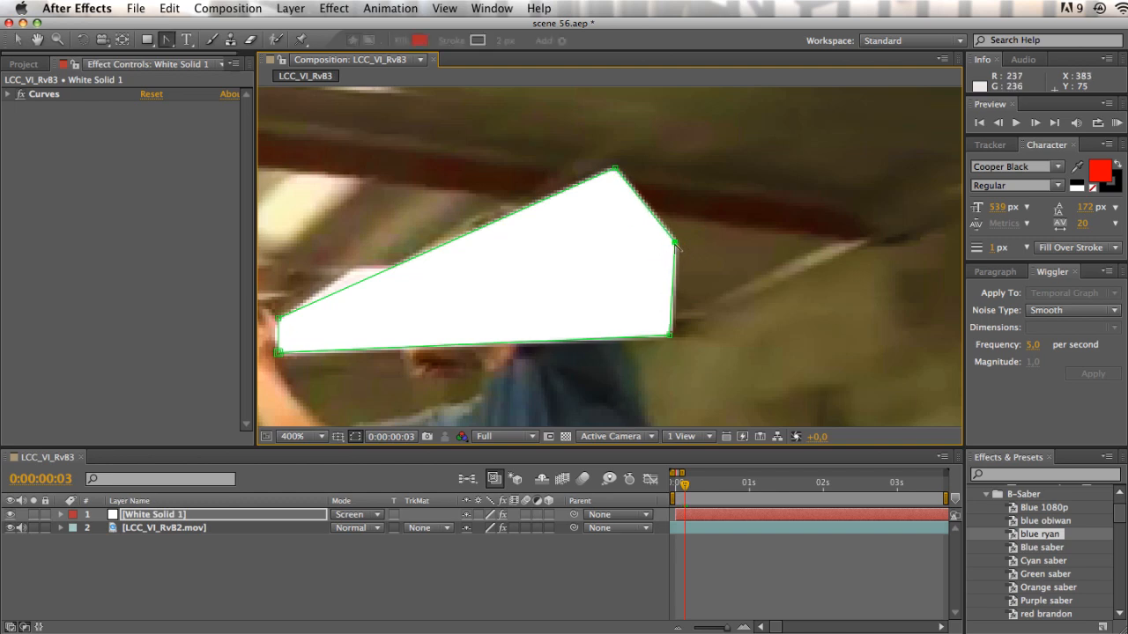
{"action": "left_click_drag", "start_coordinate": [673, 227], "coordinate": [647, 151]}
{"action": "key", "text": "v"}
{"action": "left_click_drag", "start_coordinate": [675, 244], "coordinate": [671, 246]}
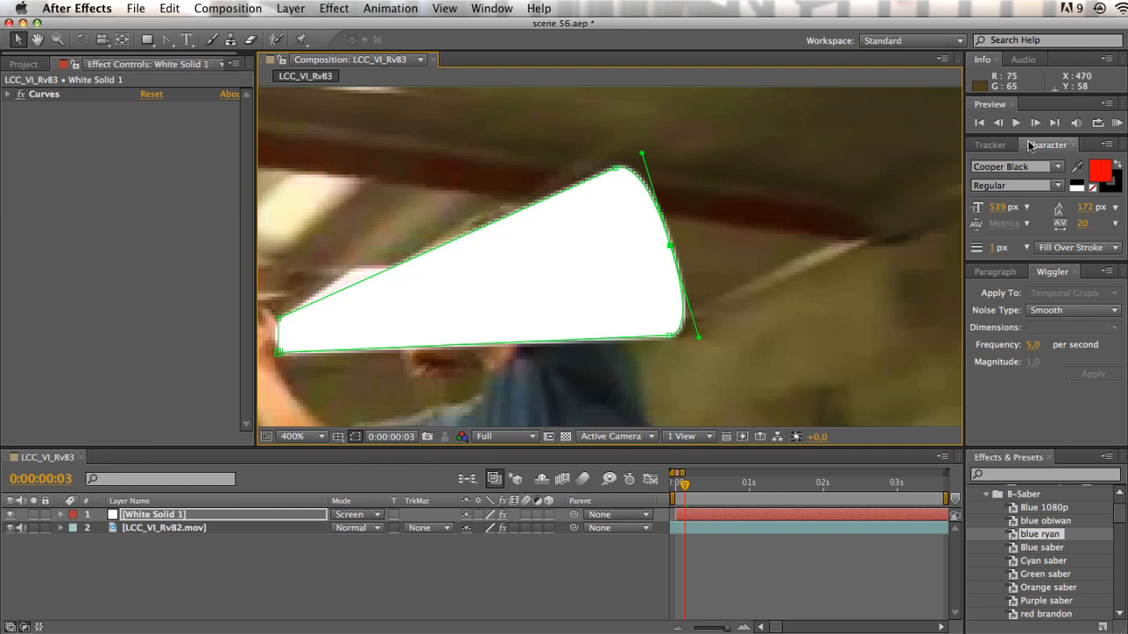
Step: Advance to 0:00:00:04 and round the blade tip by pulling out the middle tip-edge vertex with smooth direction handles
{"action": "left_click", "coordinate": [1036, 124]}
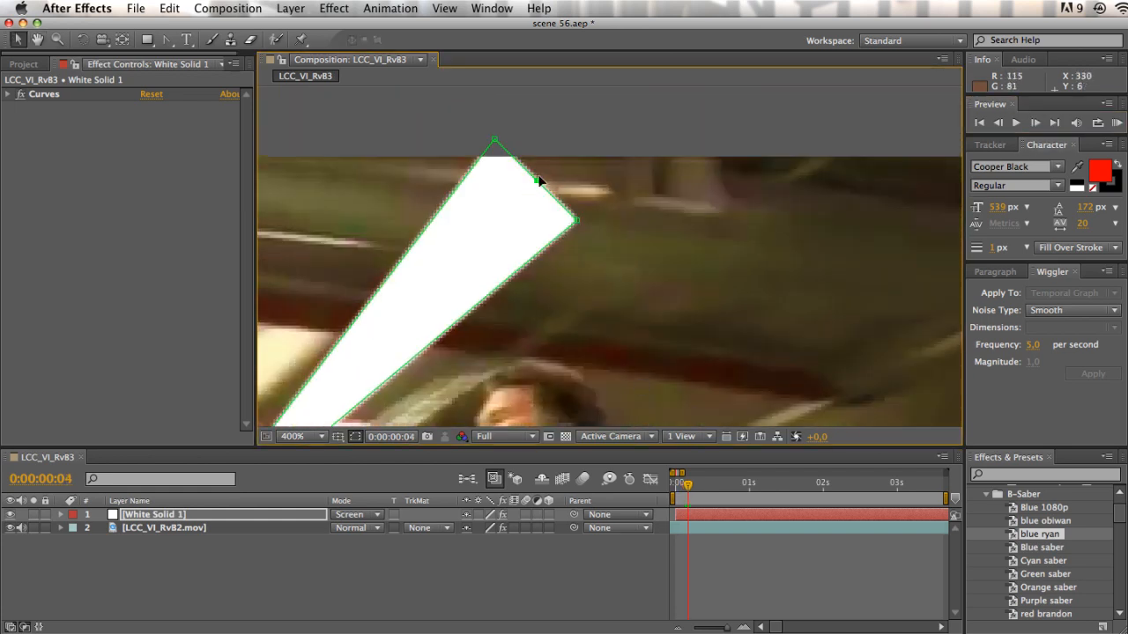
{"action": "key", "text": "g"}
{"action": "left_click_drag", "start_coordinate": [550, 173], "coordinate": [511, 128]}
{"action": "key", "text": "v"}
{"action": "left_click_drag", "start_coordinate": [559, 169], "coordinate": [550, 167]}
Step: Go to frame 0:00:00:06 and give the mask's middle tip-edge vertex smooth handles so the blade end forms an arc
{"action": "left_click", "coordinate": [1035, 122]}
{"action": "key", "text": "h"}
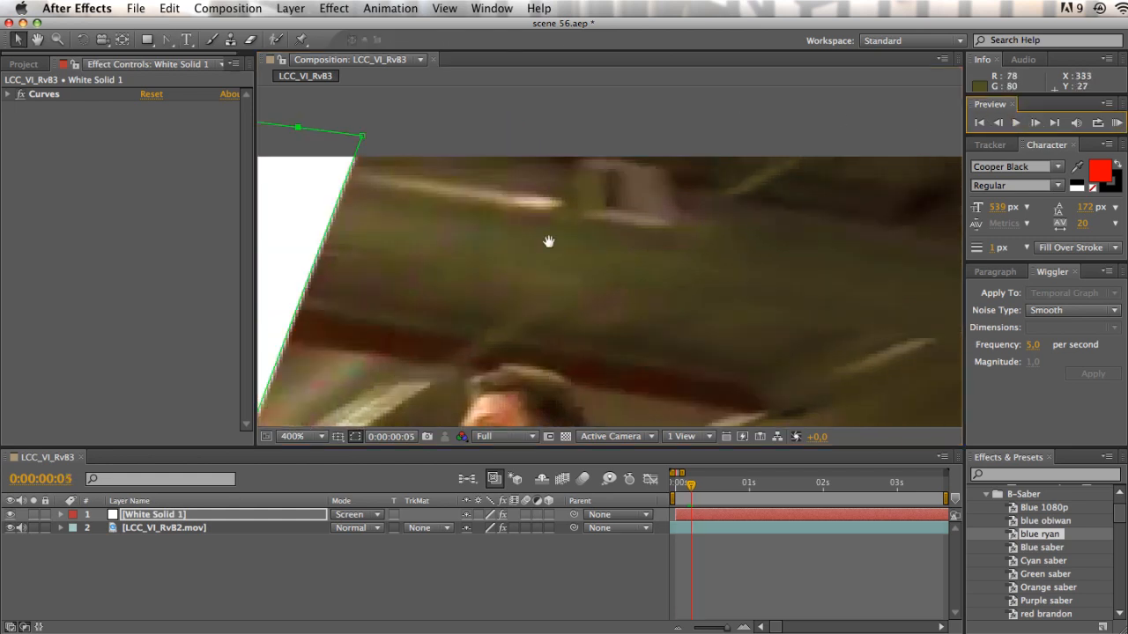
{"action": "left_click_drag", "start_coordinate": [545, 256], "coordinate": [951, 258]}
{"action": "left_click", "coordinate": [1036, 123]}
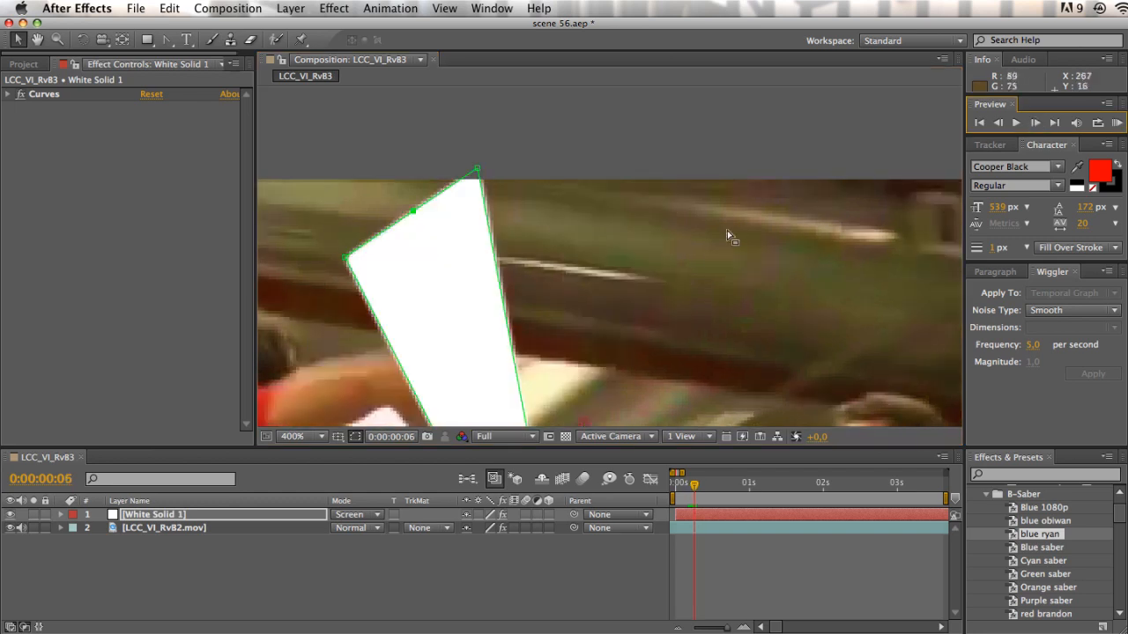
{"action": "left_click_drag", "start_coordinate": [679, 257], "coordinate": [871, 253]}
{"action": "key", "text": "v"}
{"action": "left_click_drag", "start_coordinate": [612, 203], "coordinate": [525, 236]}
{"action": "key", "text": "g"}
{"action": "key", "text": "v"}
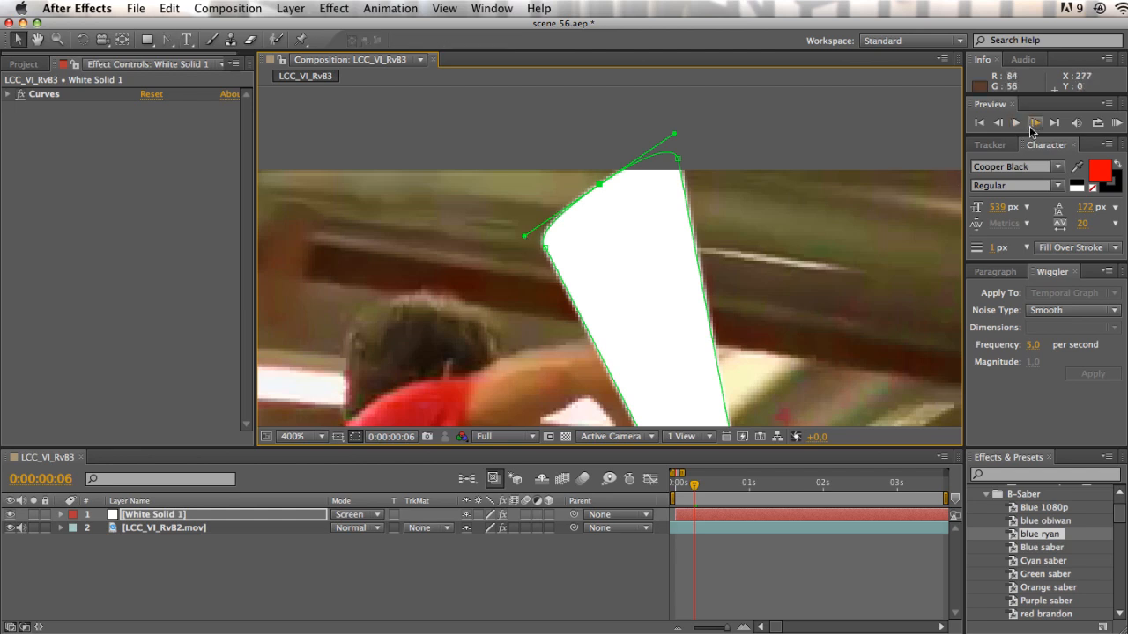
Step: Preview the rotoscoped blade animation from the start and return to the first frame
{"action": "key", "text": "Page_Down"}
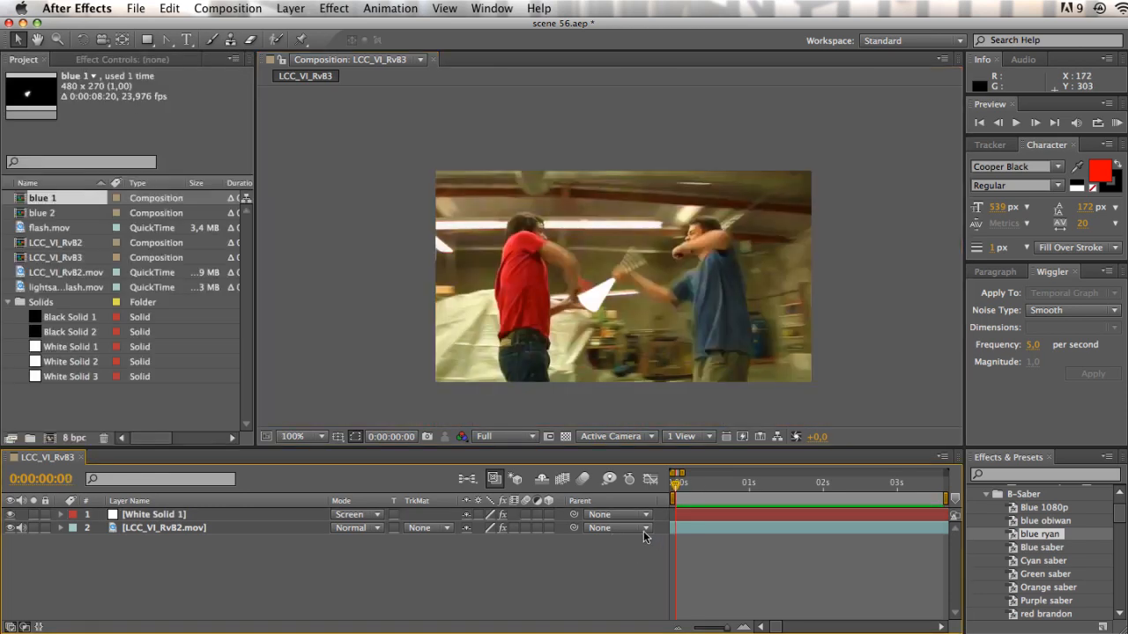
{"action": "key", "text": "space"}
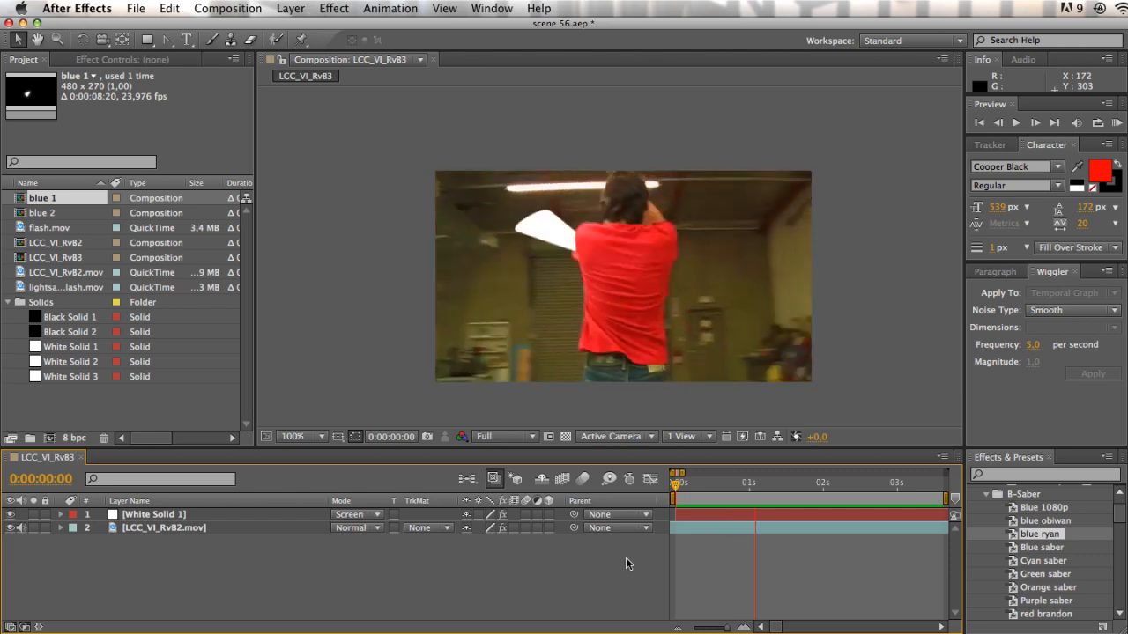
{"action": "left_click", "coordinate": [676, 485]}
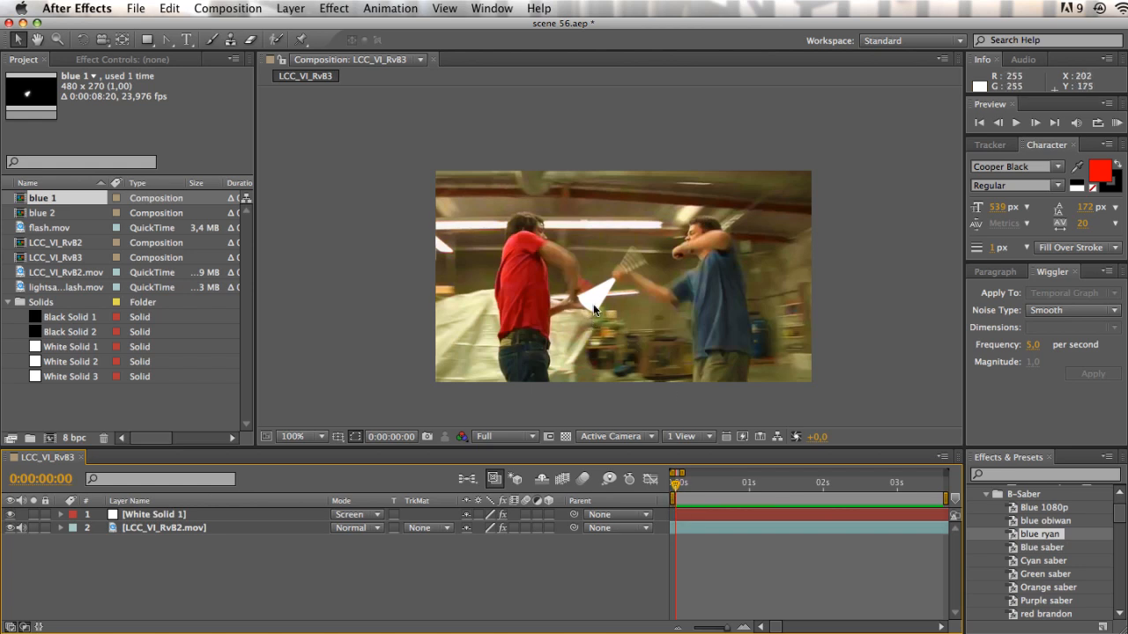
Step: Zoom in on the blade at the first frame and hide White Solid 1 to expose the footage underneath
{"action": "left_click_drag", "start_coordinate": [580, 322], "coordinate": [560, 181]}
{"action": "scroll", "coordinate": [638, 333], "scroll_direction": "up", "scroll_amount": 5}
{"action": "scroll", "coordinate": [640, 337], "scroll_direction": "down", "scroll_amount": 3}
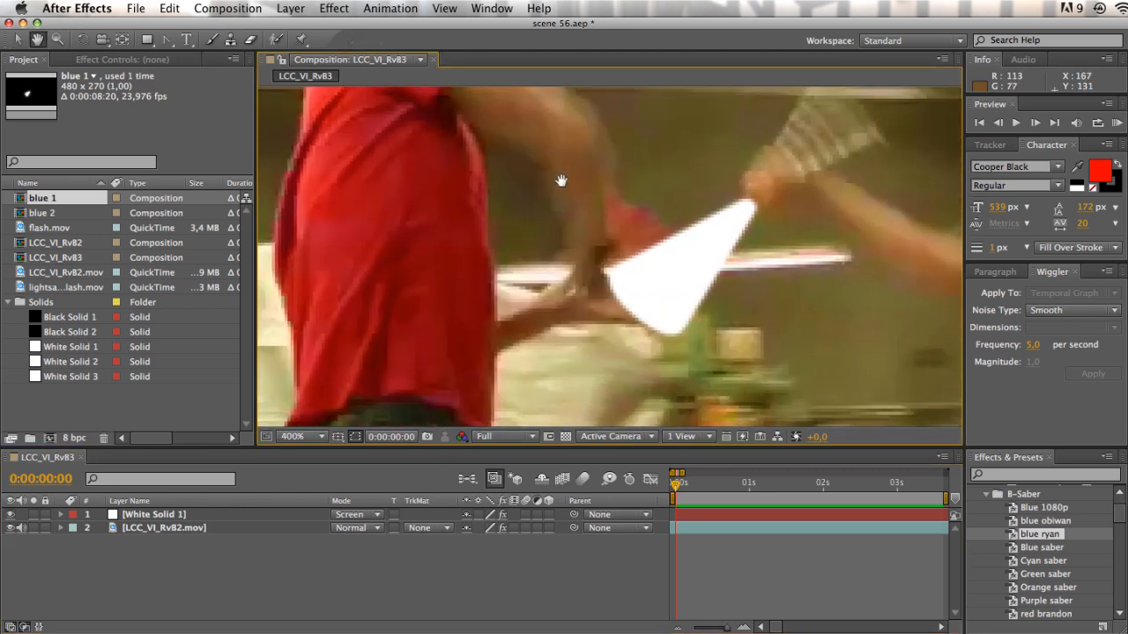
{"action": "left_click", "coordinate": [11, 515]}
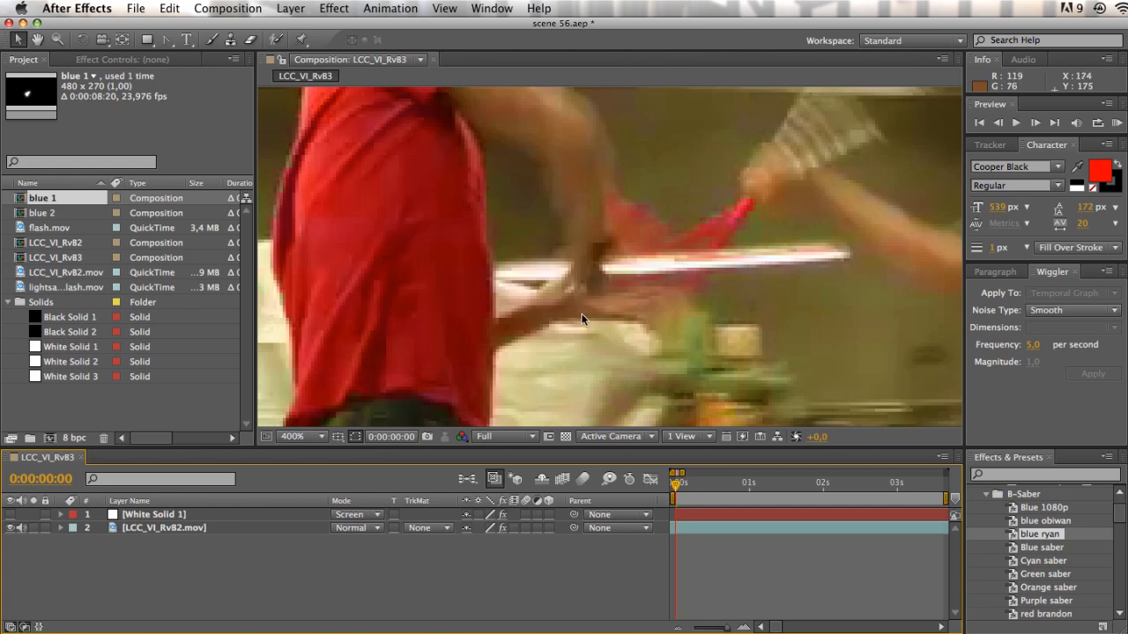
Step: Activate the Pen tool and lock Mask 1 of White Solid 1, undoing any stray vertex edit on its outline
{"action": "left_click_drag", "start_coordinate": [169, 42], "coordinate": [231, 46]}
{"action": "key", "text": "space"}
{"action": "left_click_drag", "start_coordinate": [540, 276], "coordinate": [499, 270]}
{"action": "left_click", "coordinate": [192, 512]}
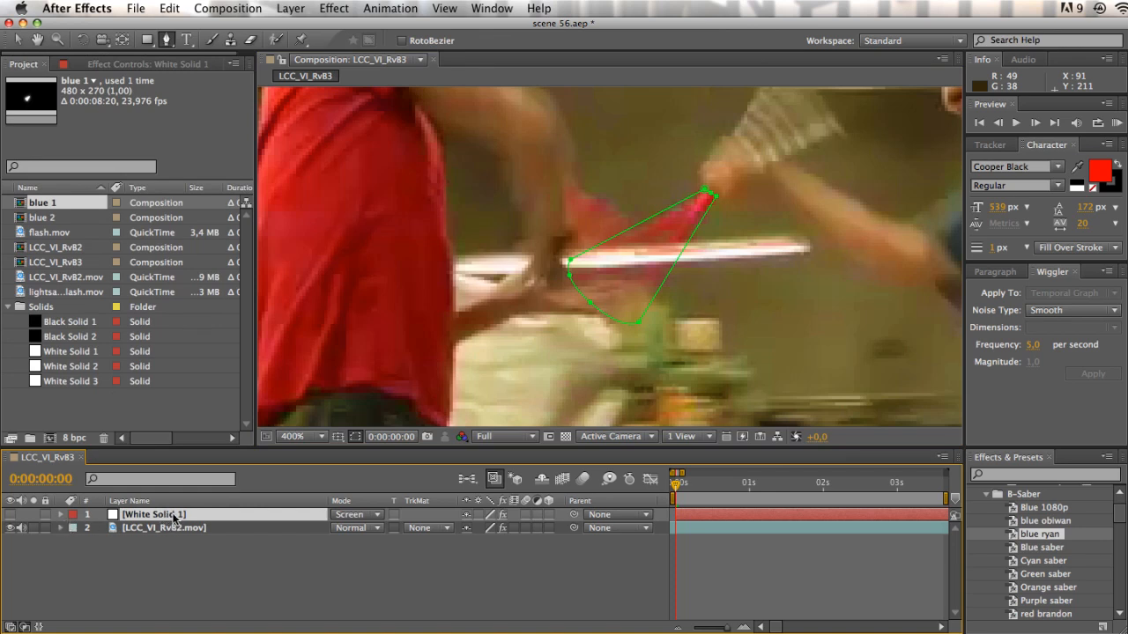
{"action": "key", "text": "m"}
{"action": "key", "text": "m"}
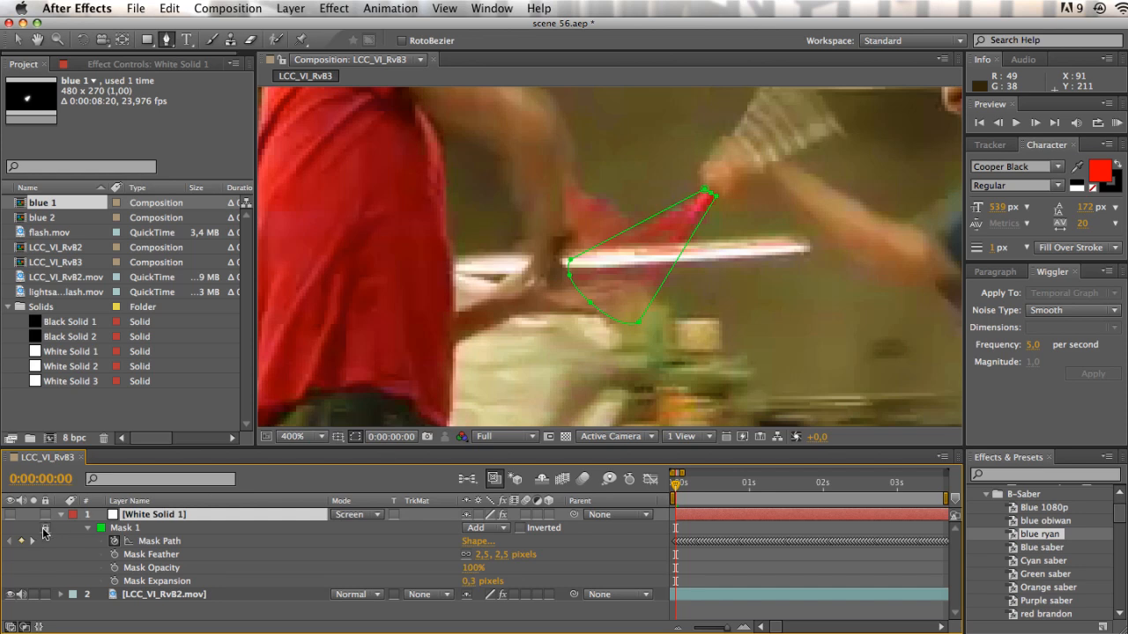
{"action": "left_click", "coordinate": [60, 515]}
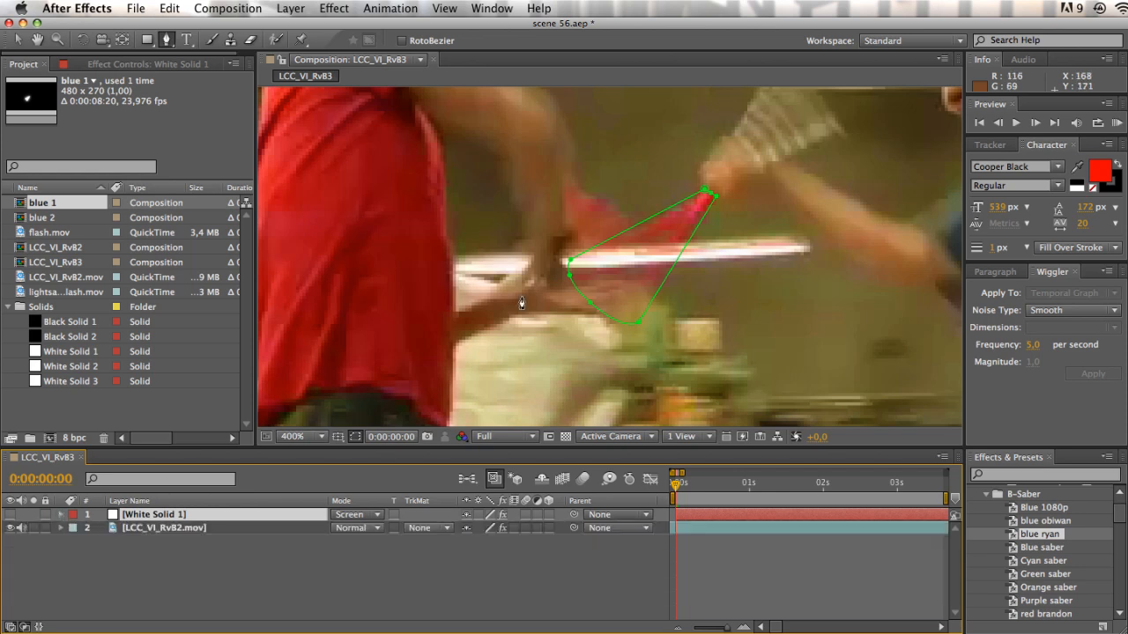
{"action": "left_click", "coordinate": [590, 305]}
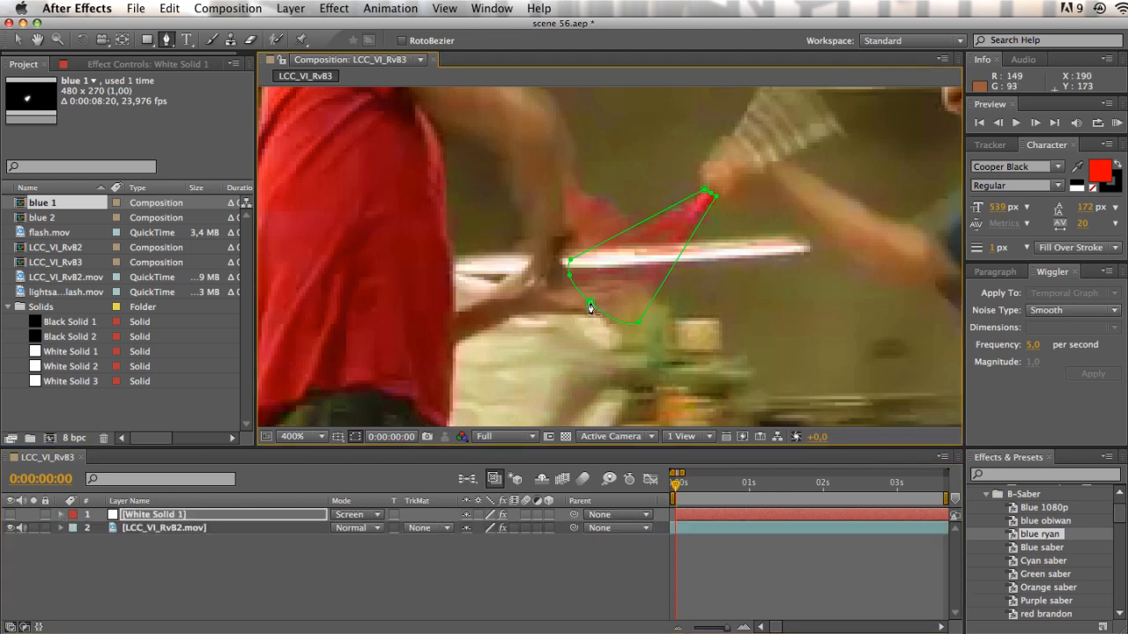
{"action": "key", "text": "super+z"}
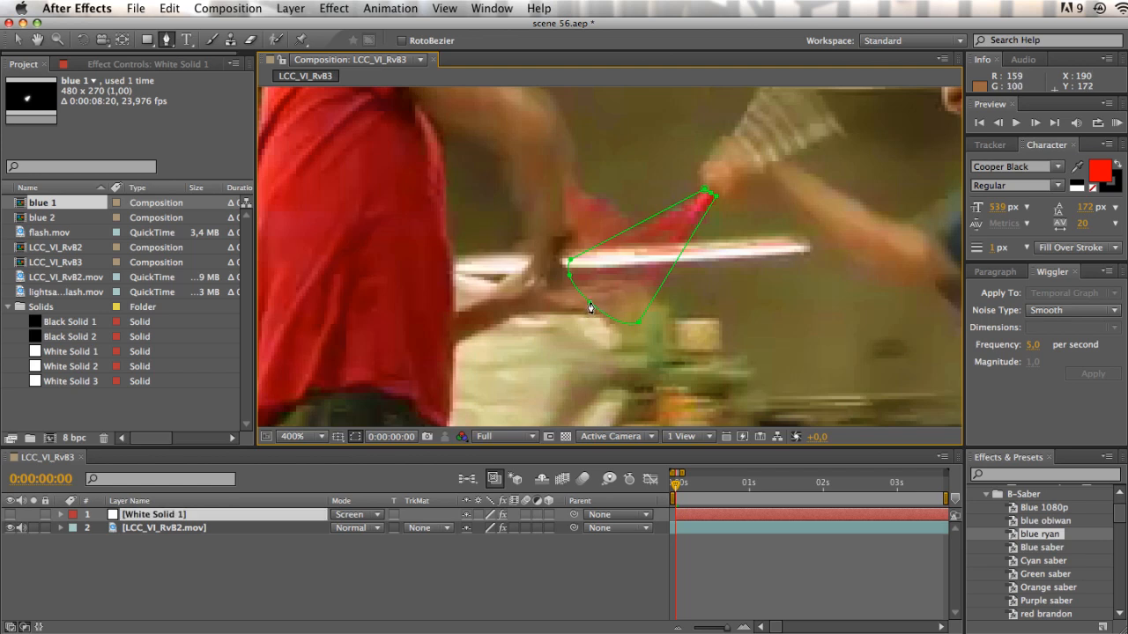
Step: Examine the mask outline against the blade and the fighters' arms at the first frame, 0:00:00:07 and 0:00:00:10
{"action": "left_click_drag", "start_coordinate": [642, 251], "coordinate": [656, 265]}
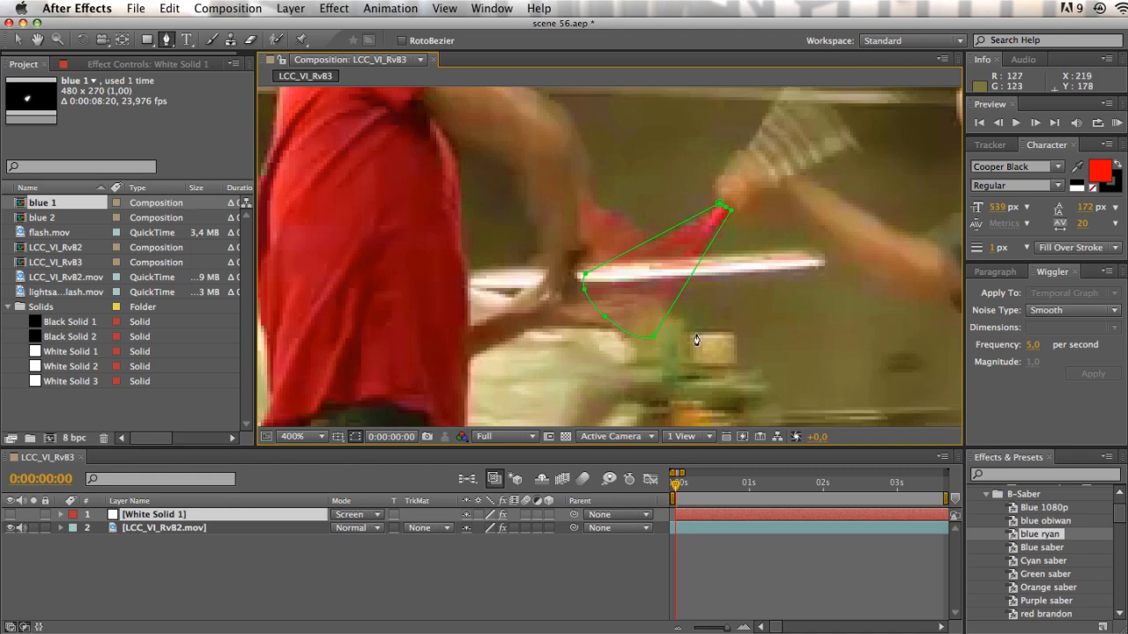
{"action": "key", "text": "space"}
{"action": "left_click_drag", "start_coordinate": [693, 401], "coordinate": [650, 401]}
{"action": "left_click_drag", "start_coordinate": [677, 485], "coordinate": [697, 486]}
{"action": "key", "text": "space"}
{"action": "left_click_drag", "start_coordinate": [629, 334], "coordinate": [733, 501]}
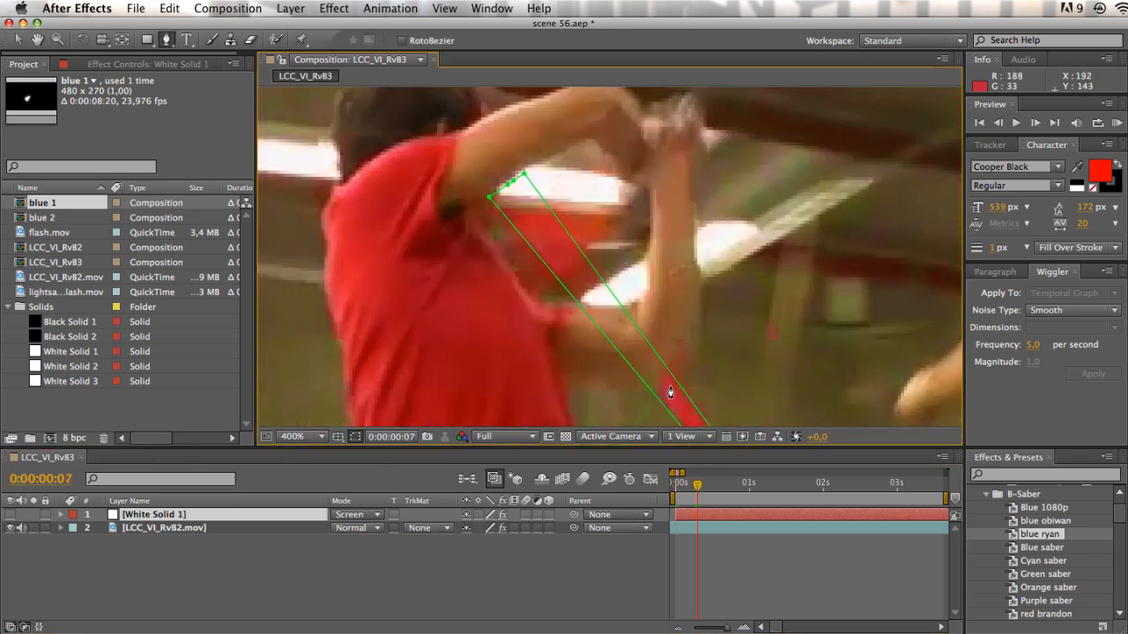
{"action": "key", "text": "space"}
{"action": "left_click_drag", "start_coordinate": [677, 390], "coordinate": [613, 295]}
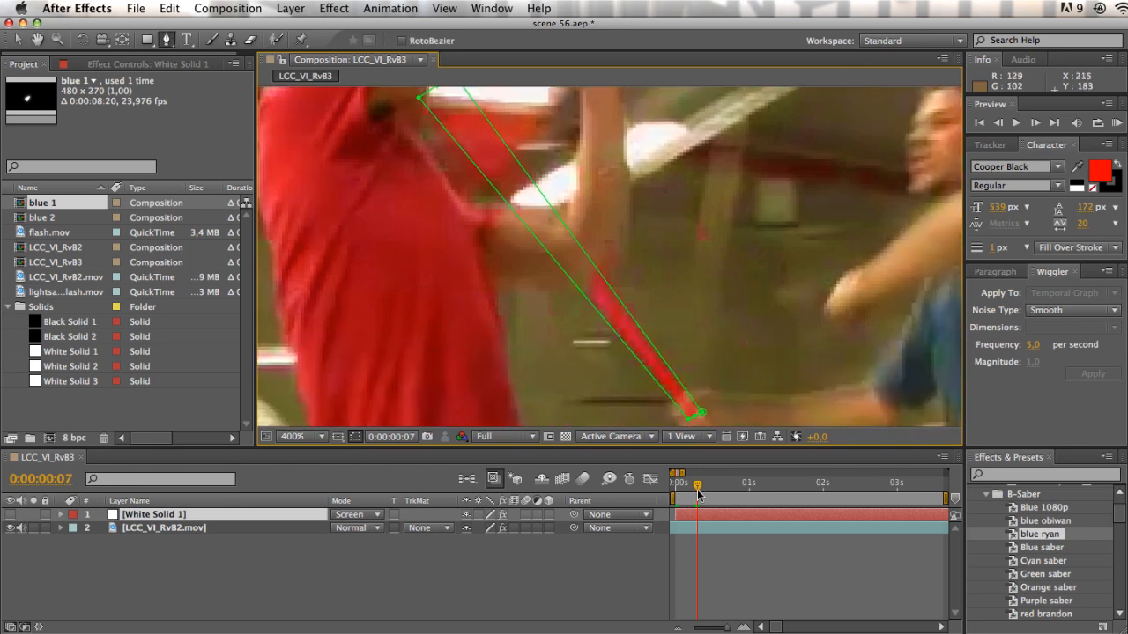
{"action": "left_click_drag", "start_coordinate": [698, 494], "coordinate": [708, 491]}
{"action": "key", "text": "space"}
{"action": "left_click_drag", "start_coordinate": [579, 286], "coordinate": [657, 283]}
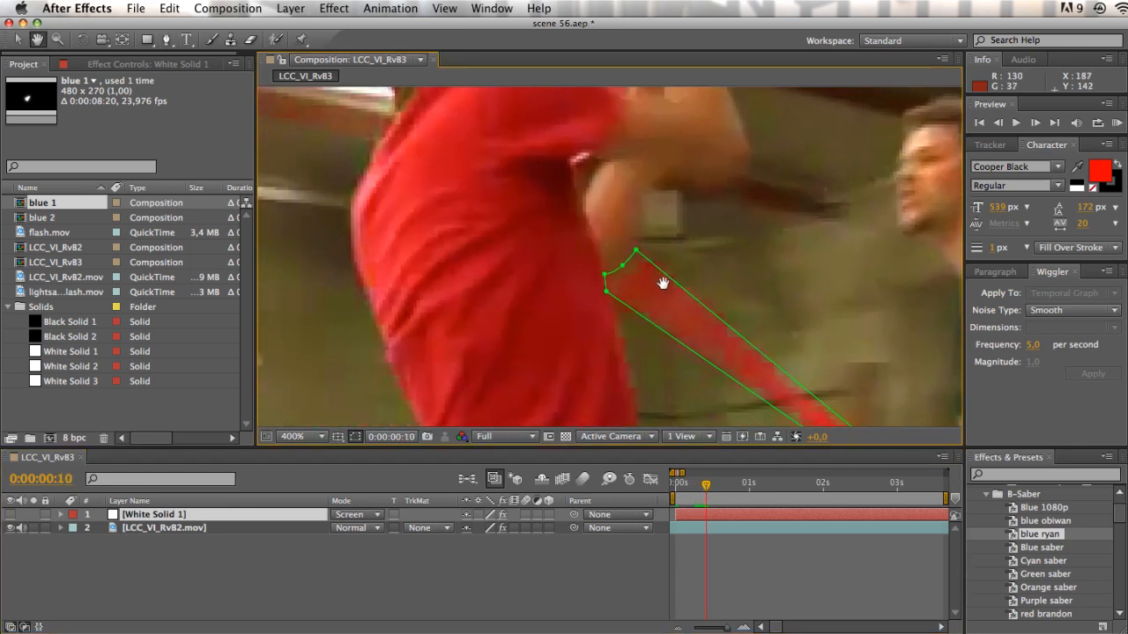
{"action": "scroll", "coordinate": [665, 297], "scroll_direction": "up", "scroll_amount": 1}
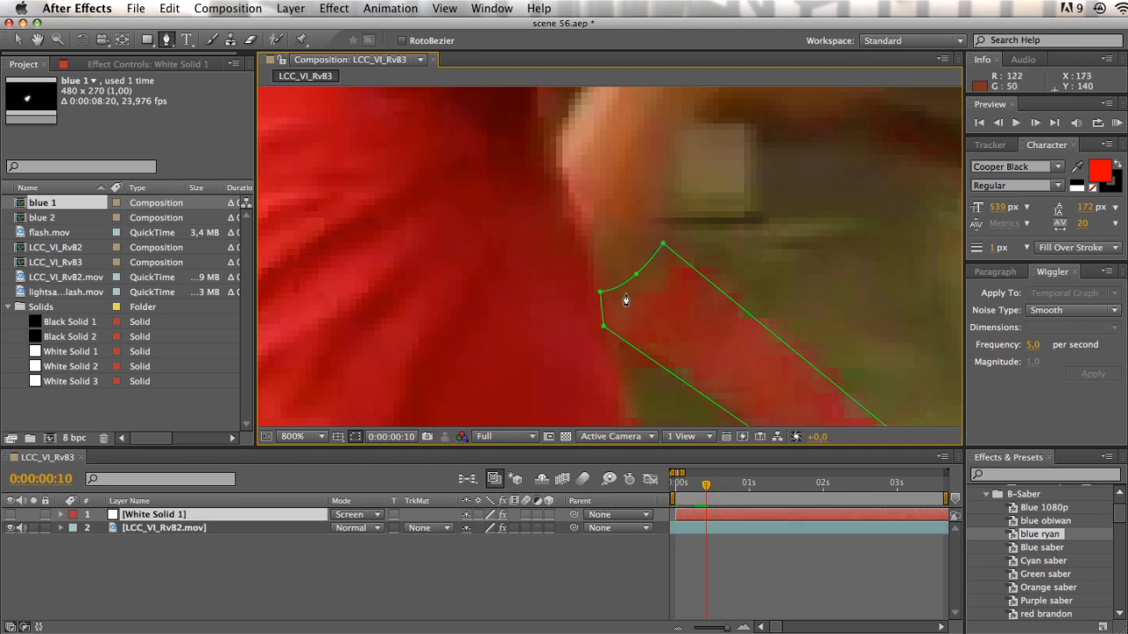
Step: Draw a closed second mask on White Solid 1 at the first frame, around the forearm overlapping the blade's tip
{"action": "left_click_drag", "start_coordinate": [703, 490], "coordinate": [674, 489]}
{"action": "key", "text": "space"}
{"action": "left_click_drag", "start_coordinate": [728, 353], "coordinate": [652, 166]}
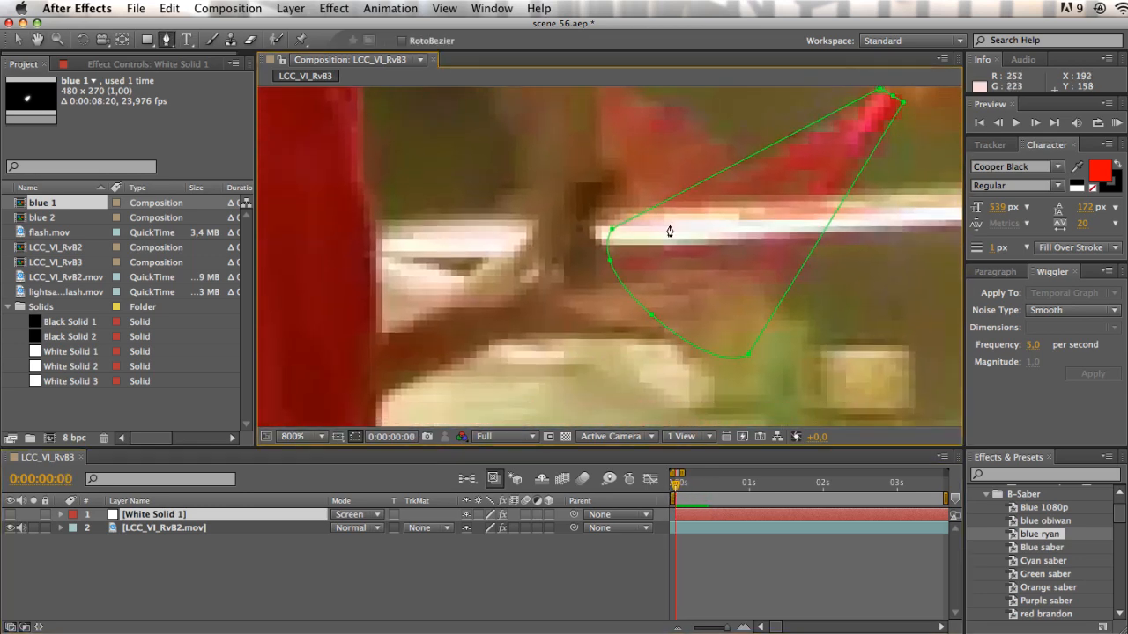
{"action": "left_click", "coordinate": [651, 277]}
{"action": "left_click_drag", "start_coordinate": [710, 264], "coordinate": [719, 275]}
{"action": "left_click_drag", "start_coordinate": [665, 334], "coordinate": [544, 330]}
{"action": "left_click", "coordinate": [518, 241]}
{"action": "left_click", "coordinate": [595, 240]}
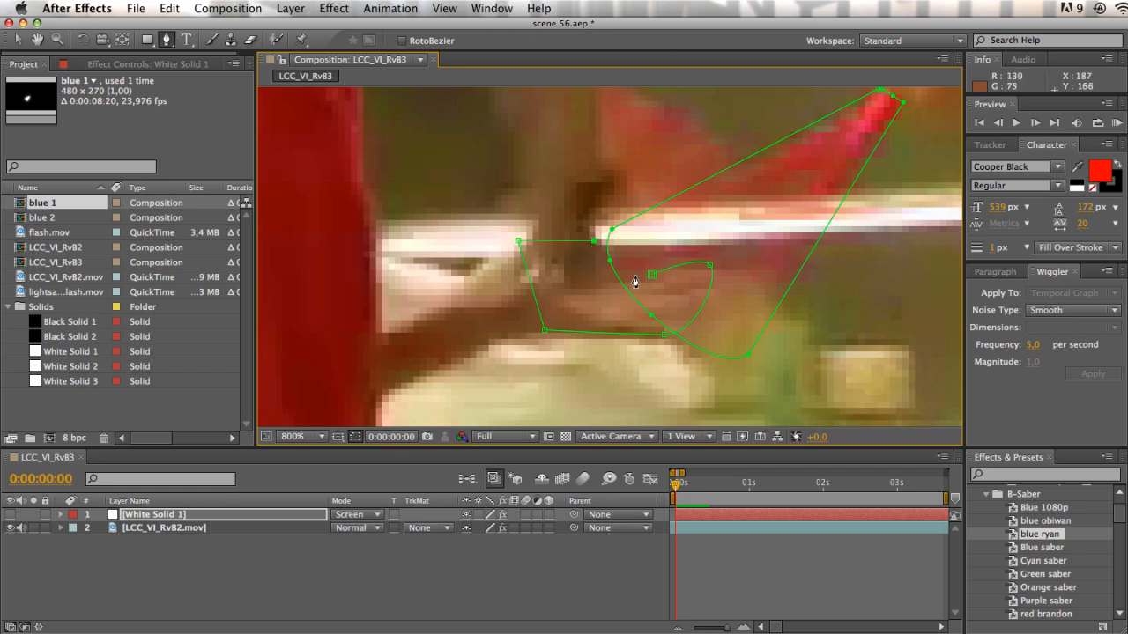
{"action": "left_click", "coordinate": [651, 275]}
Step: Convert the new mask's starting vertex to a smooth point so its upper edge curves along the forearm
{"action": "key", "text": "alt"}
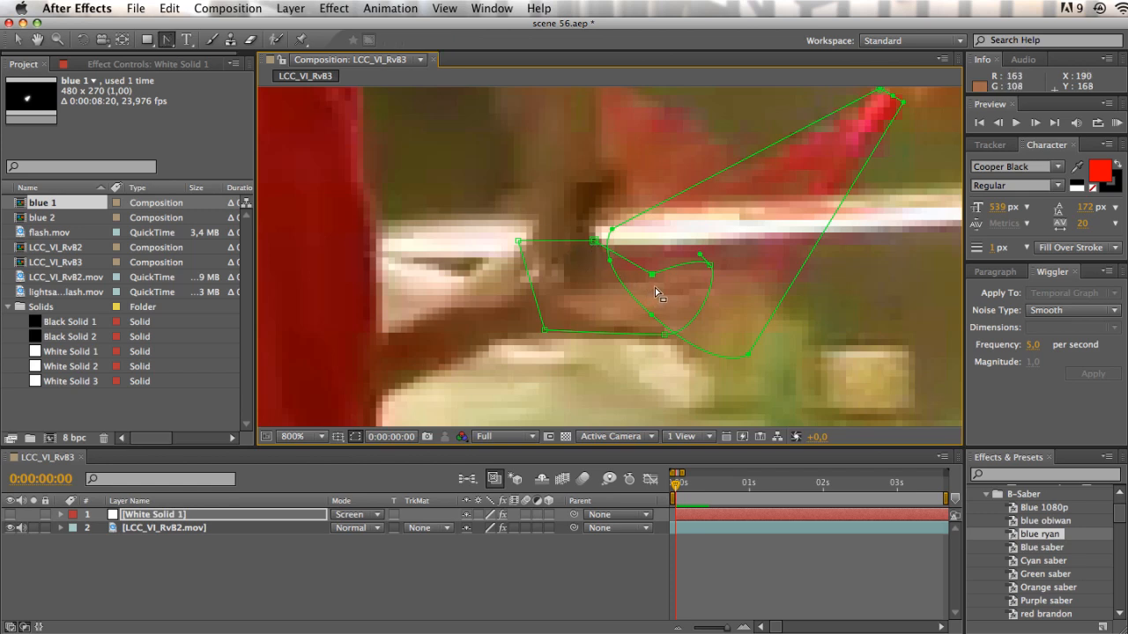
{"action": "left_click_drag", "start_coordinate": [651, 275], "coordinate": [623, 278]}
{"action": "key", "text": "v"}
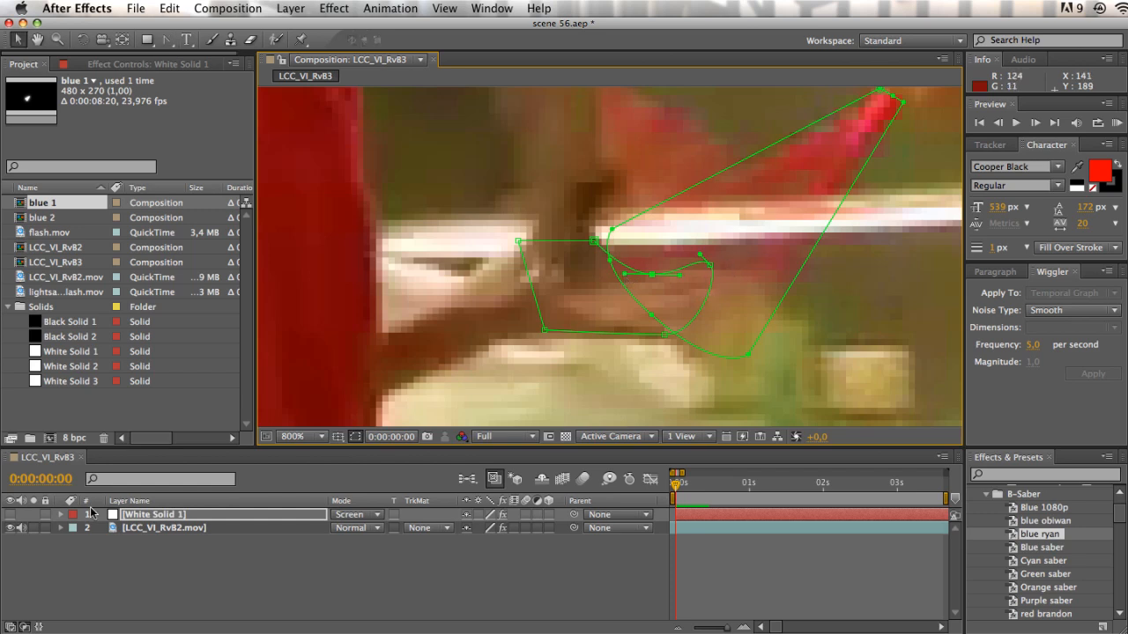
Step: Set Mask 2's feather to 6 pixels and make White Solid 1 visible again
{"action": "key", "text": "m"}
{"action": "key", "text": "m"}
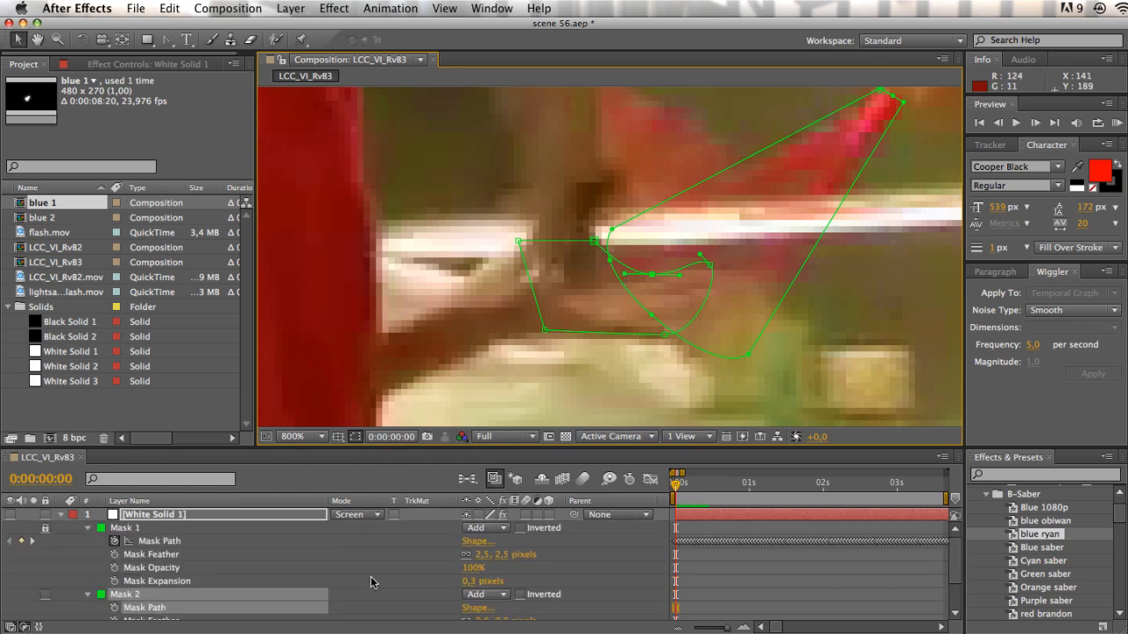
{"action": "scroll", "coordinate": [371, 582], "scroll_direction": "down", "scroll_amount": 2}
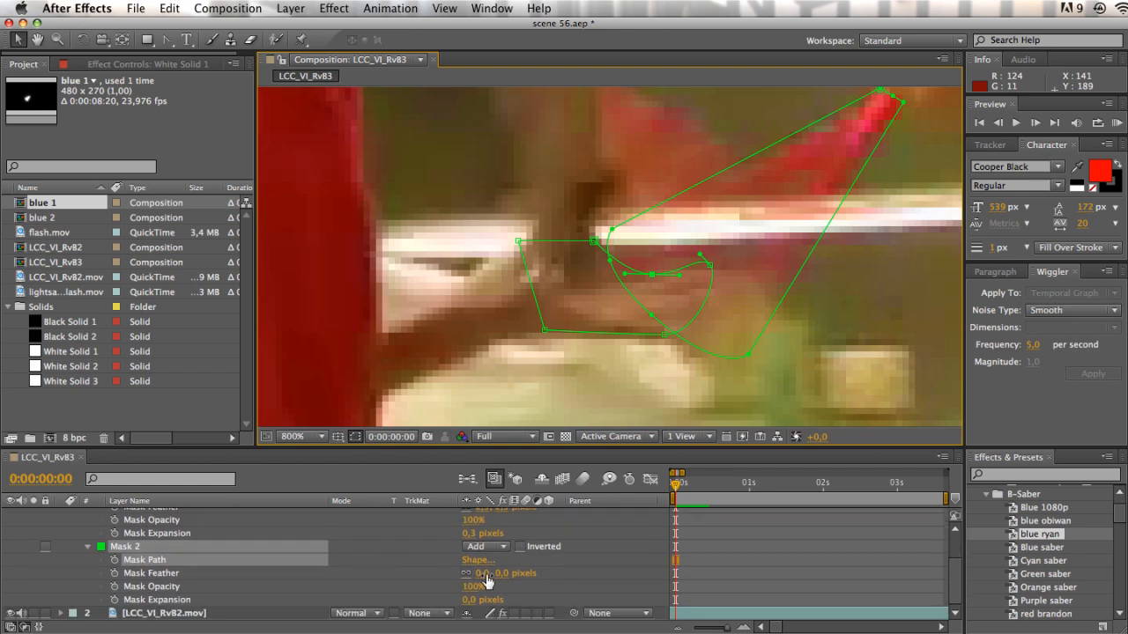
{"action": "left_click_drag", "start_coordinate": [487, 576], "coordinate": [492, 576]}
{"action": "scroll", "coordinate": [91, 511], "scroll_direction": "up", "scroll_amount": 2}
{"action": "left_click", "coordinate": [11, 516]}
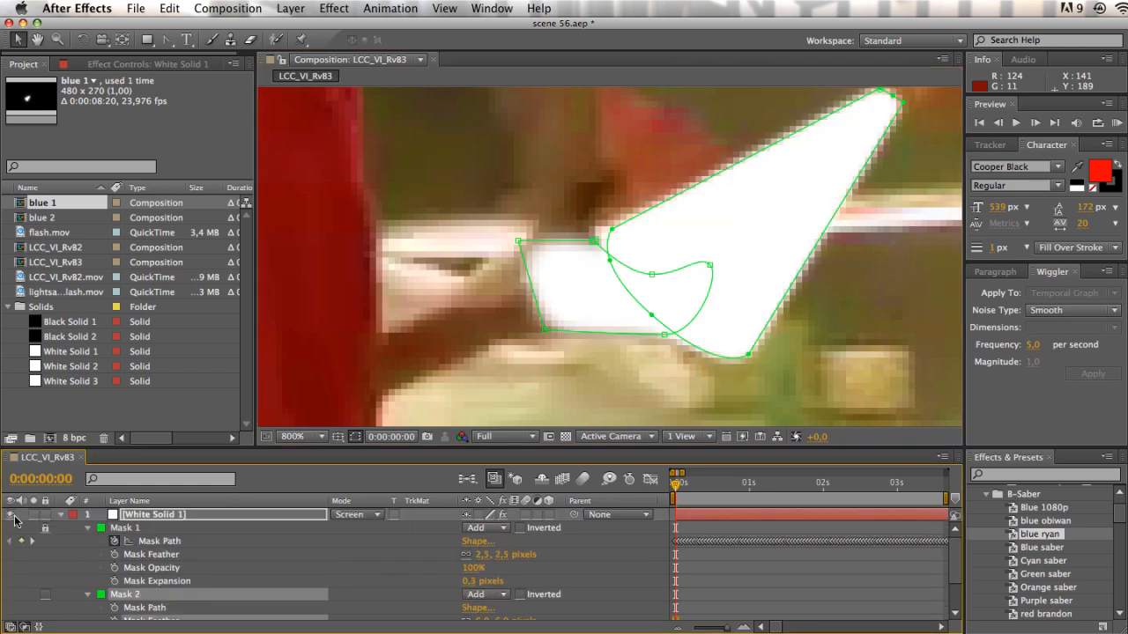
Step: Set Mask 2's mode to Subtract and its feather to 2 pixels
{"action": "scroll", "coordinate": [269, 561], "scroll_direction": "down", "scroll_amount": 2}
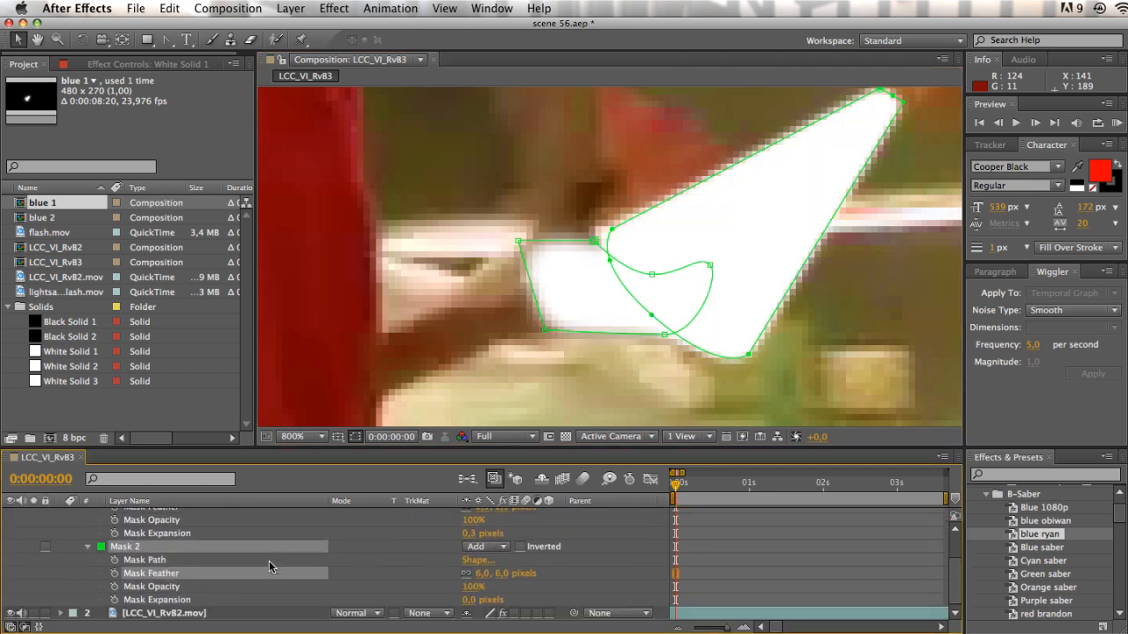
{"action": "left_click", "coordinate": [487, 548]}
{"action": "left_click", "coordinate": [516, 590]}
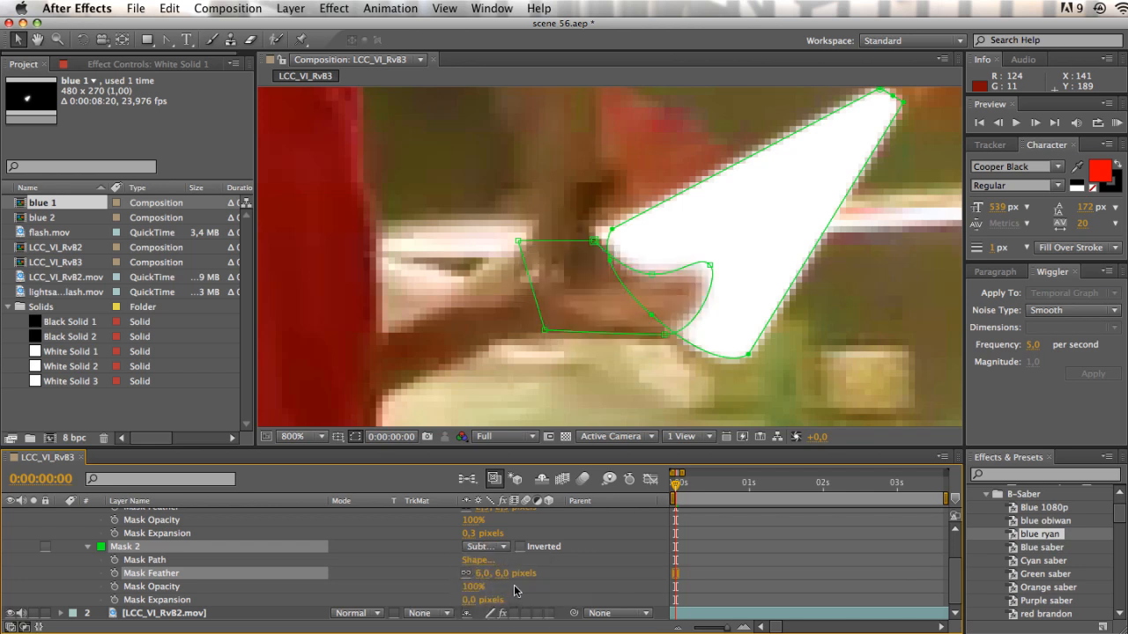
{"action": "left_click_drag", "start_coordinate": [482, 574], "coordinate": [471, 574]}
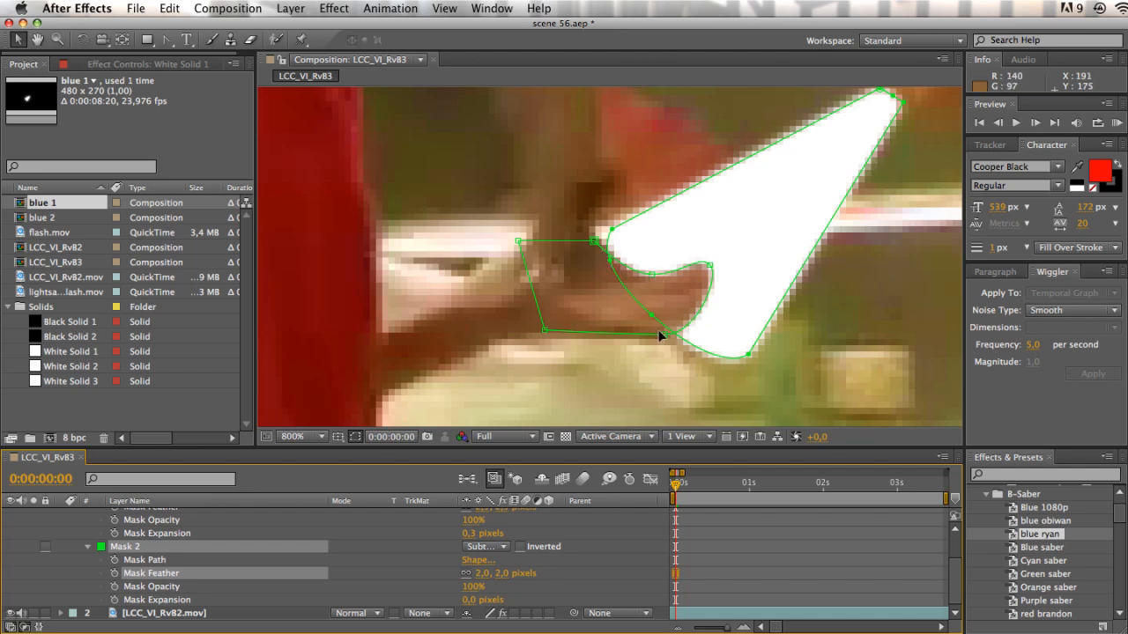
Step: Nudge Mask 2's upper vertex beside the blade, enable Mask Path keyframing at the first frame and advance one frame
{"action": "left_click", "coordinate": [593, 242]}
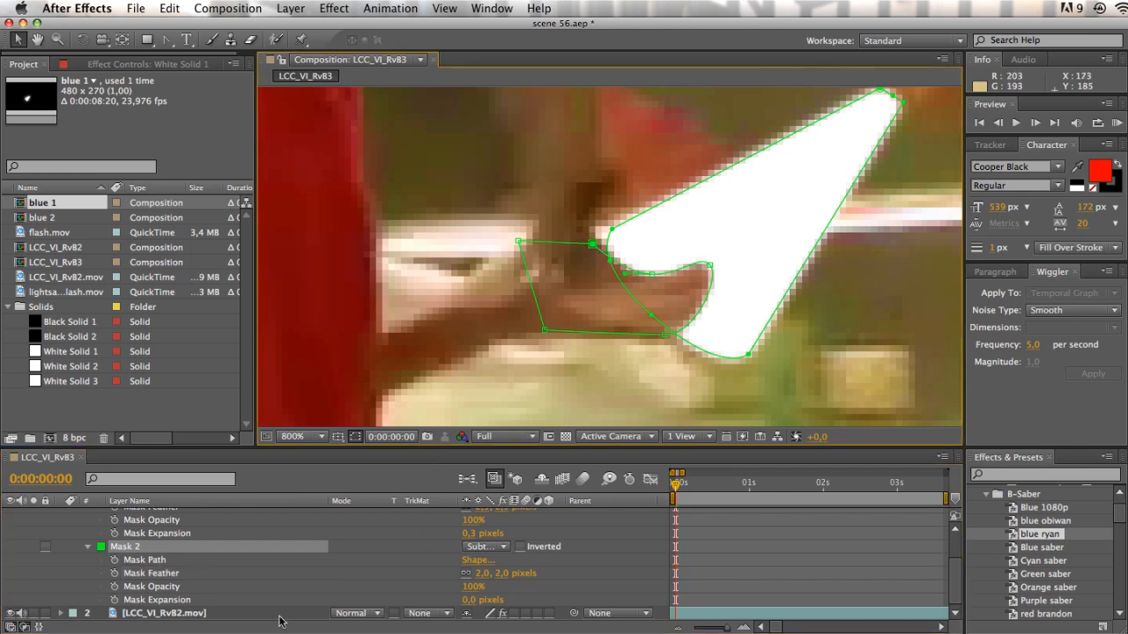
{"action": "left_click", "coordinate": [114, 559]}
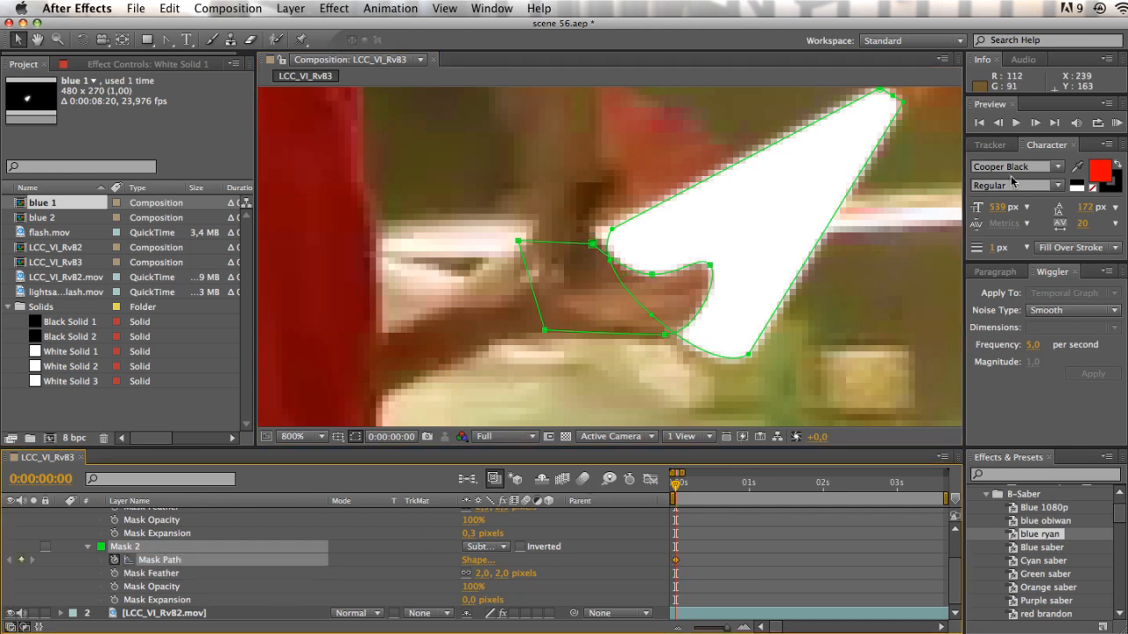
{"action": "left_click", "coordinate": [1036, 122]}
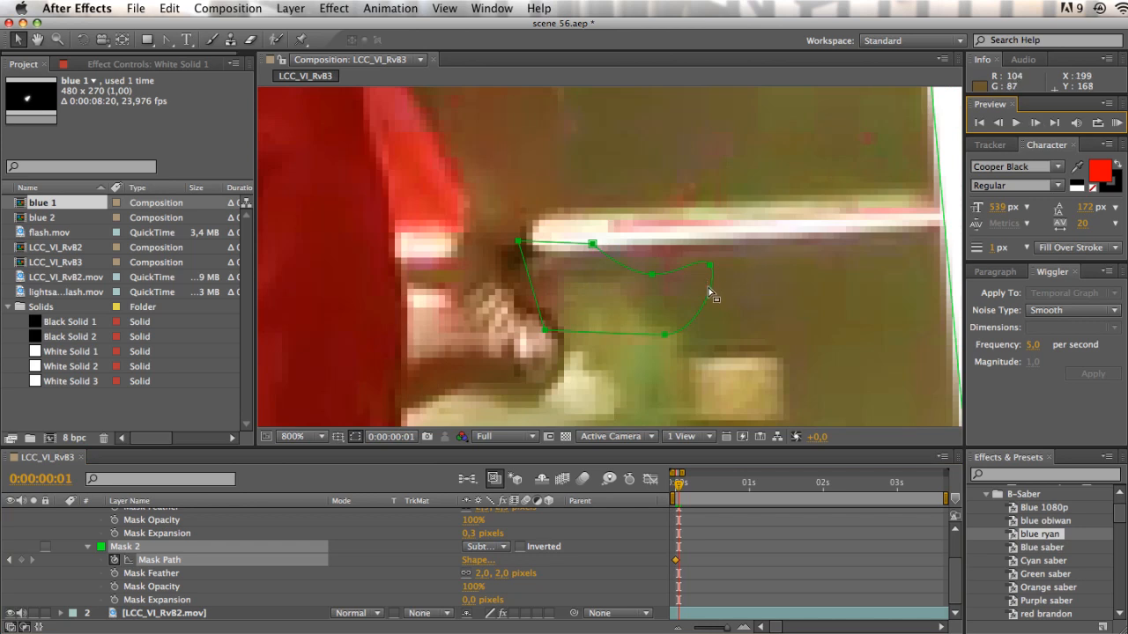
Step: Move Mask 2 completely outside the footage, beside its left edge, at frame 0:00:00:01 and advance one frame
{"action": "key", "text": "comma"}
{"action": "key", "text": "comma"}
{"action": "left_click_drag", "start_coordinate": [632, 256], "coordinate": [317, 226]}
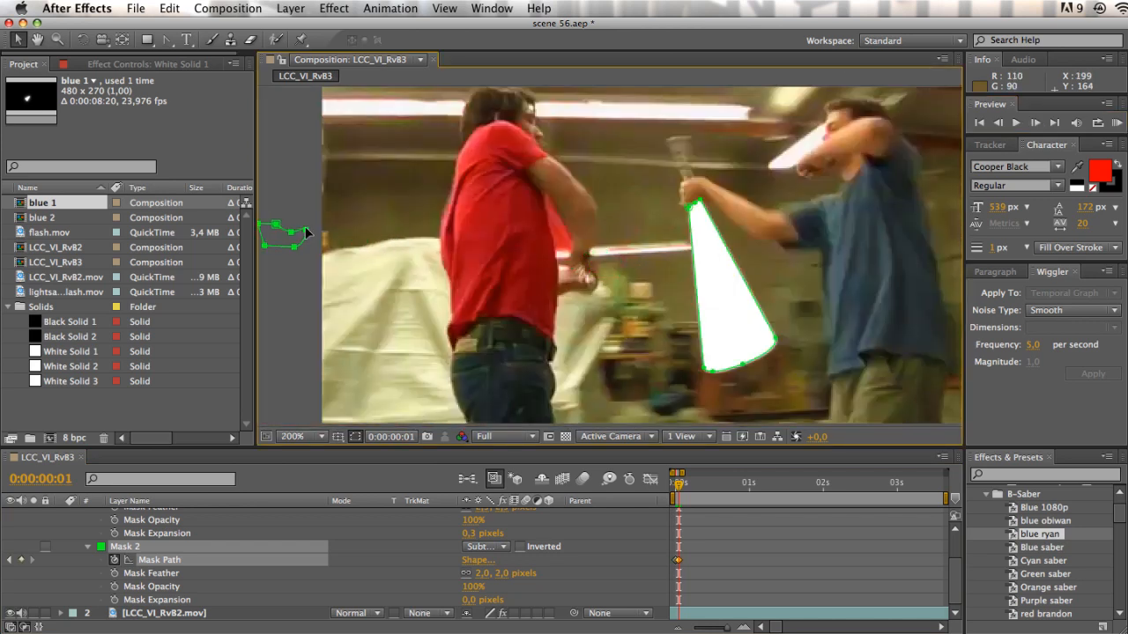
{"action": "left_click", "coordinate": [1036, 122]}
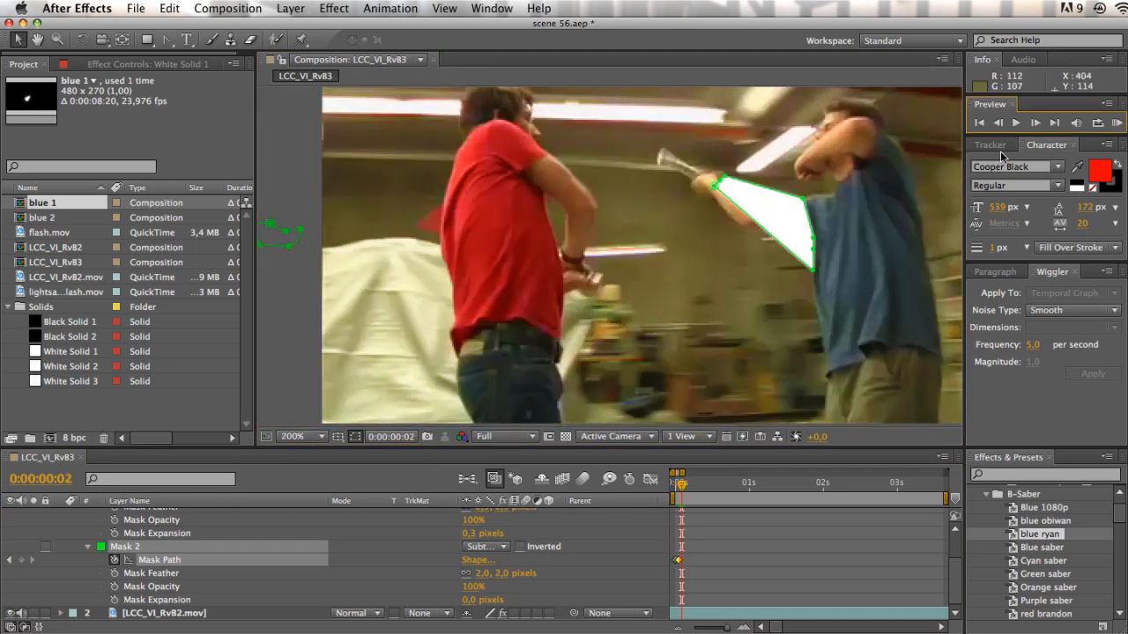
Step: Move Mask 2 back over the red-shirted fighter's forearm at frame 0:00:00:02
{"action": "left_click_drag", "start_coordinate": [295, 233], "coordinate": [561, 252]}
{"action": "key", "text": "h"}
{"action": "scroll", "coordinate": [677, 285], "scroll_direction": "up", "scroll_amount": 2}
{"action": "scroll", "coordinate": [677, 284], "scroll_direction": "down", "scroll_amount": 1}
{"action": "left_click_drag", "start_coordinate": [584, 214], "coordinate": [667, 268]}
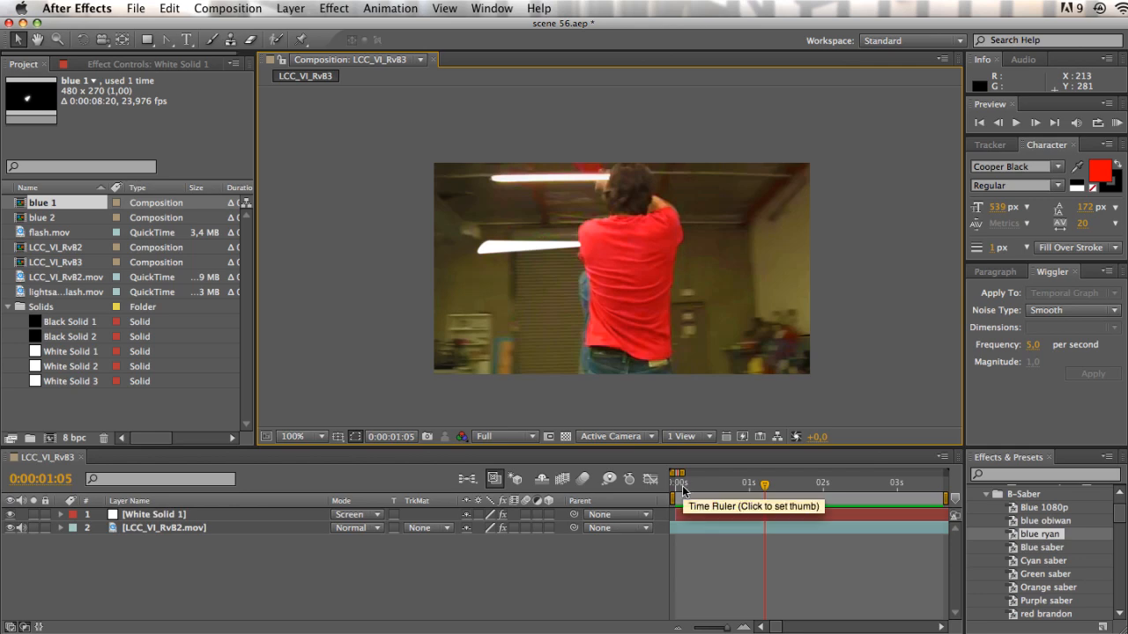
Step: Play back the rotoscoped blades across the clip and return to the first frame
{"action": "key", "text": "space"}
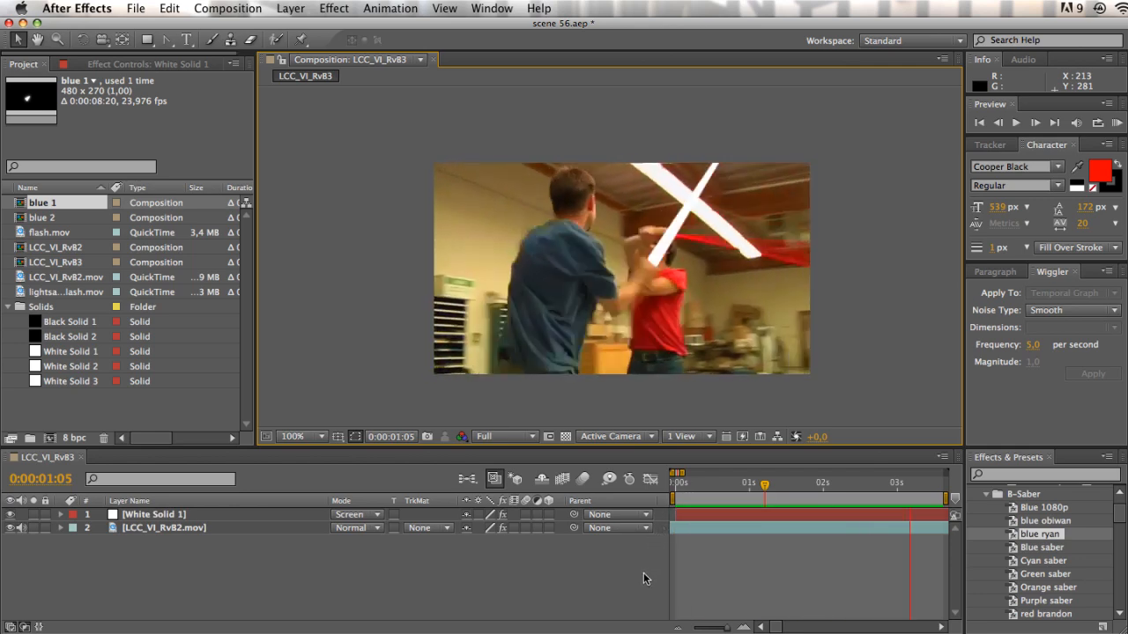
{"action": "left_click", "coordinate": [673, 484]}
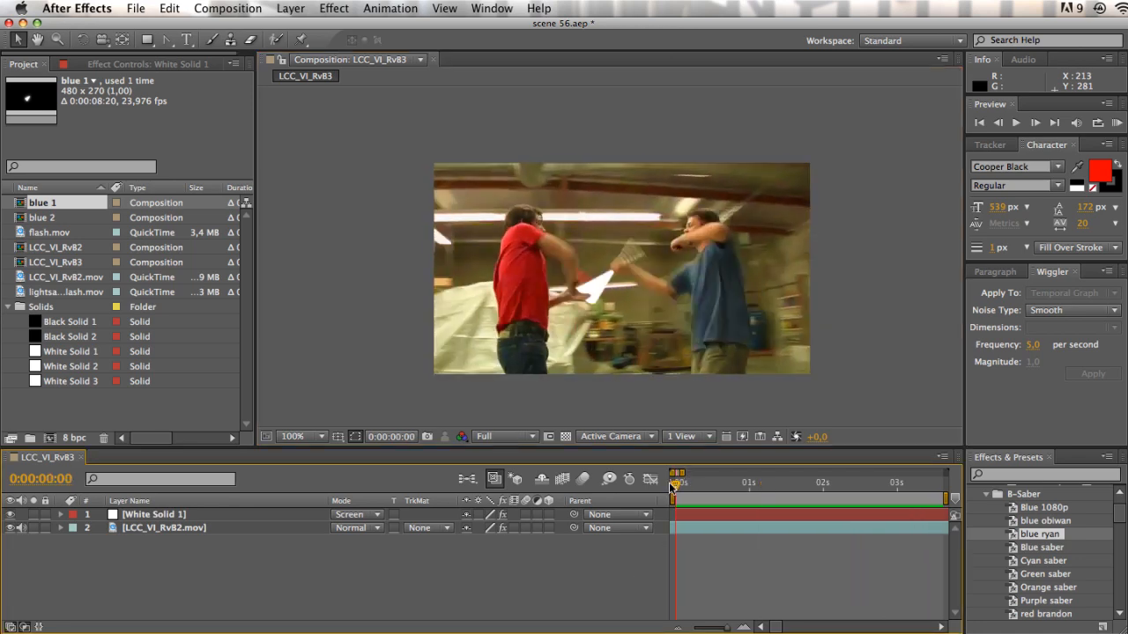
{"action": "left_click", "coordinate": [503, 528]}
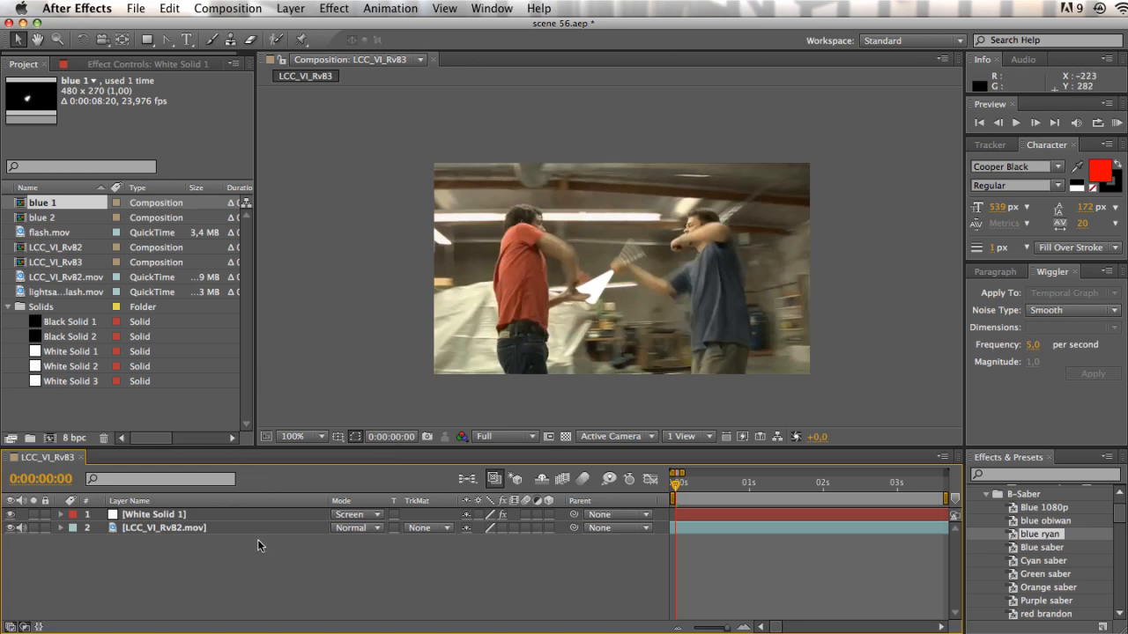
{"action": "mouse_move", "coordinate": [677, 483]}
{"action": "left_mouse_down"}
{"action": "mouse_move", "coordinate": [720, 484]}
{"action": "mouse_move", "coordinate": [659, 484]}
{"action": "mouse_move", "coordinate": [854, 490]}
{"action": "mouse_move", "coordinate": [675, 490]}
{"action": "left_mouse_up"}
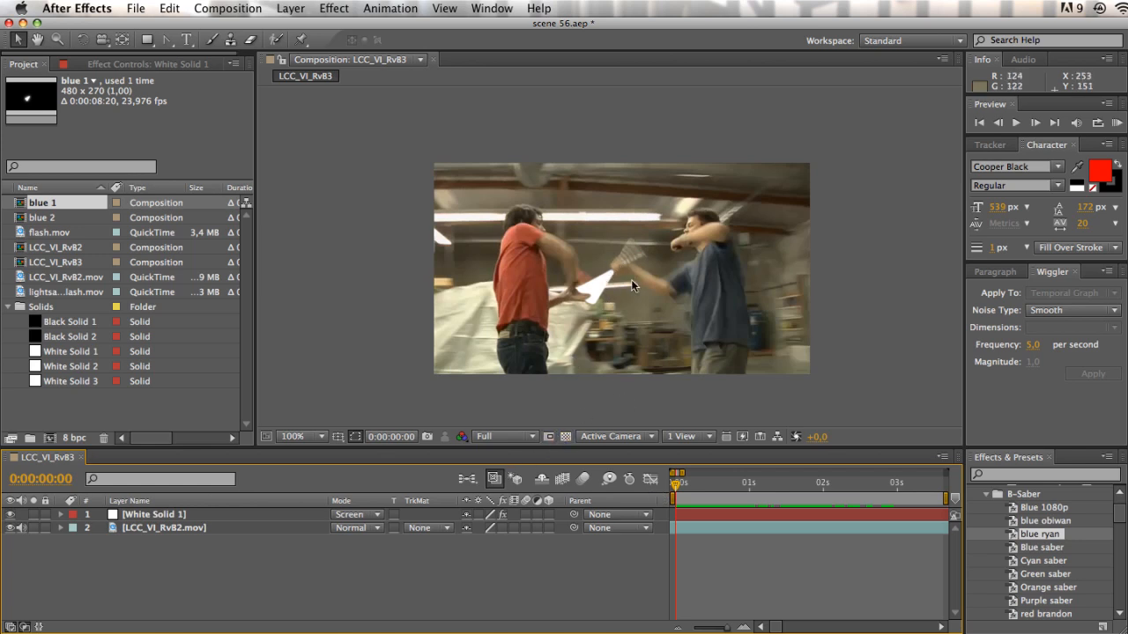
Step: Duplicate the White Solid 1 layer and keep the upper copy selected
{"action": "scroll", "coordinate": [557, 296], "scroll_direction": "up", "scroll_amount": 2}
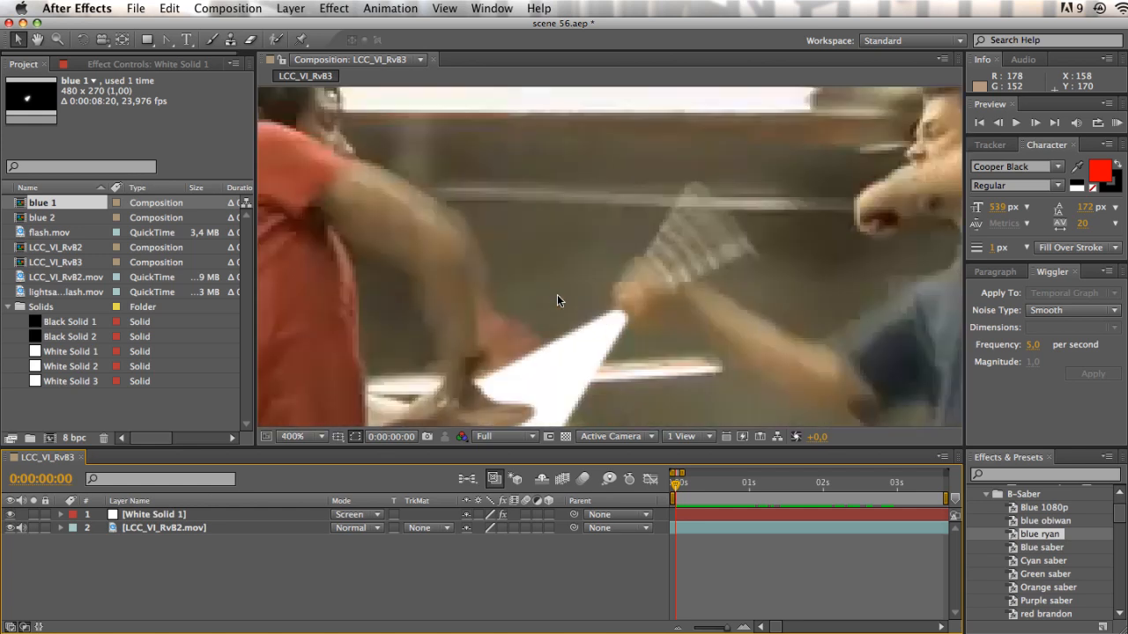
{"action": "scroll", "coordinate": [557, 296], "scroll_direction": "down", "scroll_amount": 1}
{"action": "key", "text": "space"}
{"action": "left_click_drag", "start_coordinate": [571, 343], "coordinate": [607, 308]}
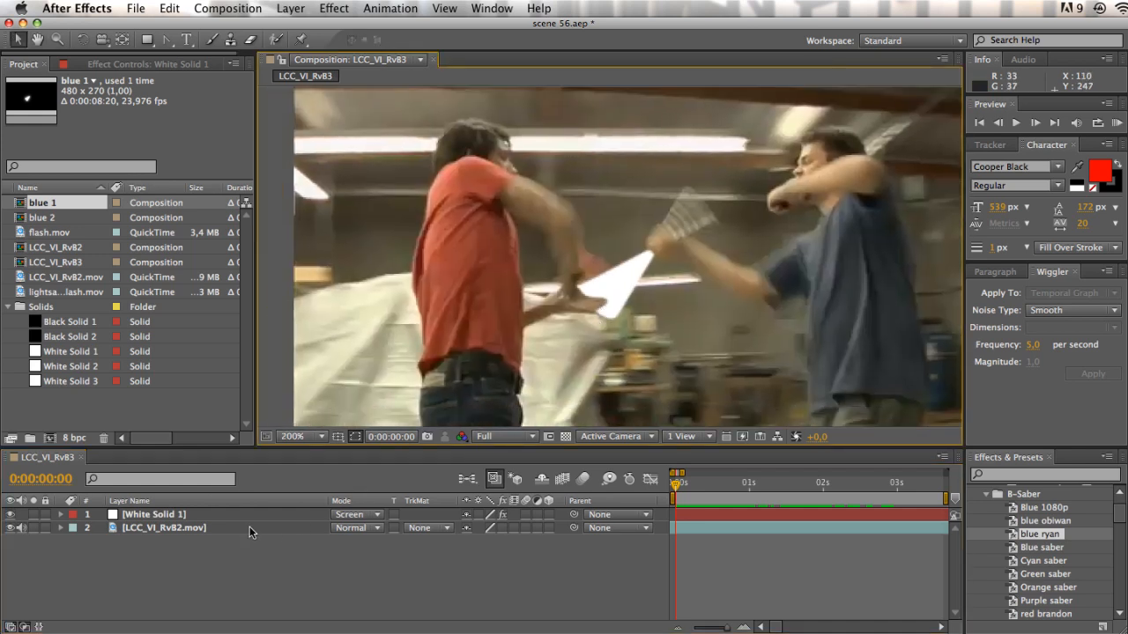
{"action": "left_click", "coordinate": [198, 514]}
{"action": "key", "text": "super+d"}
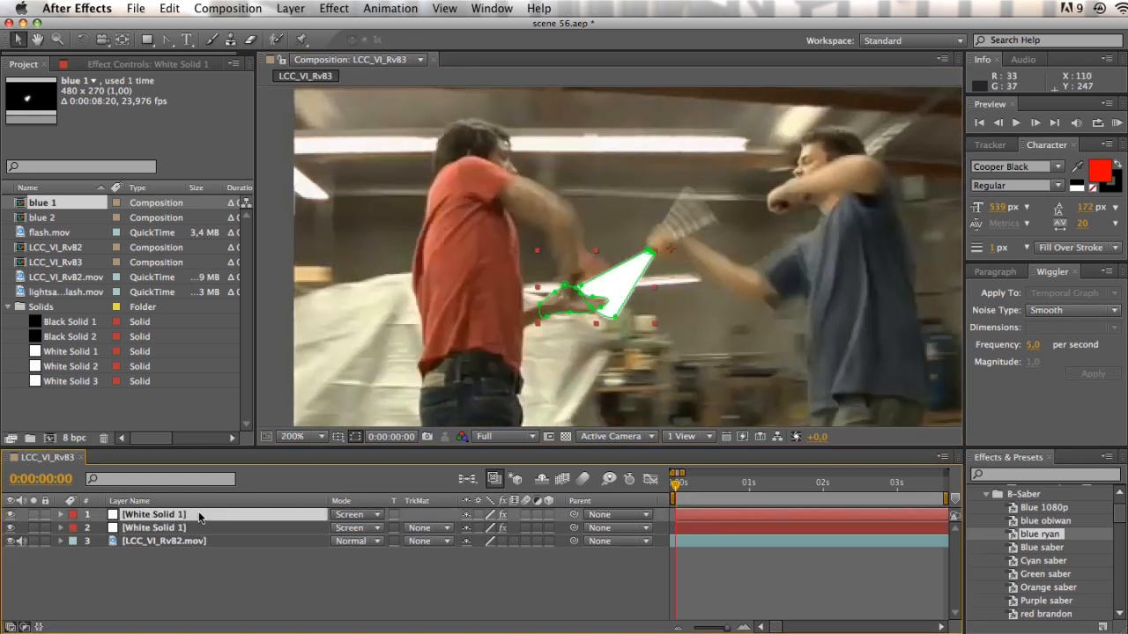
{"action": "key", "text": "F2"}
{"action": "left_click", "coordinate": [179, 514]}
Step: Apply the Fast Blur effect to the upper White Solid 1 copy and hide the mask outlines in the composition view
{"action": "left_click", "coordinate": [334, 8]}
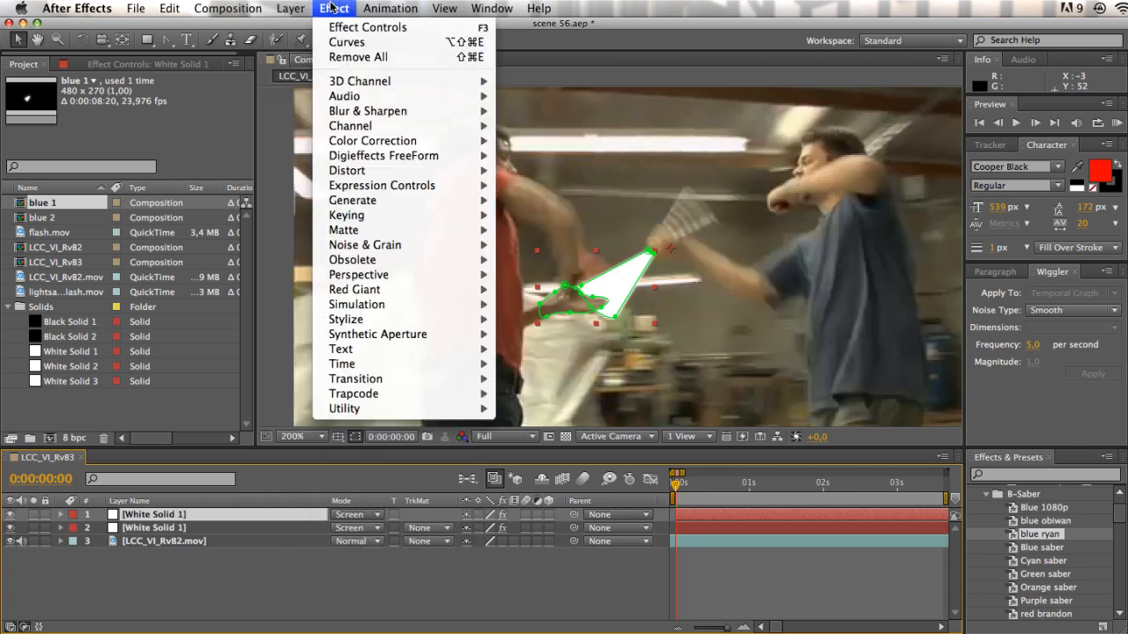
{"action": "mouse_move", "coordinate": [453, 112]}
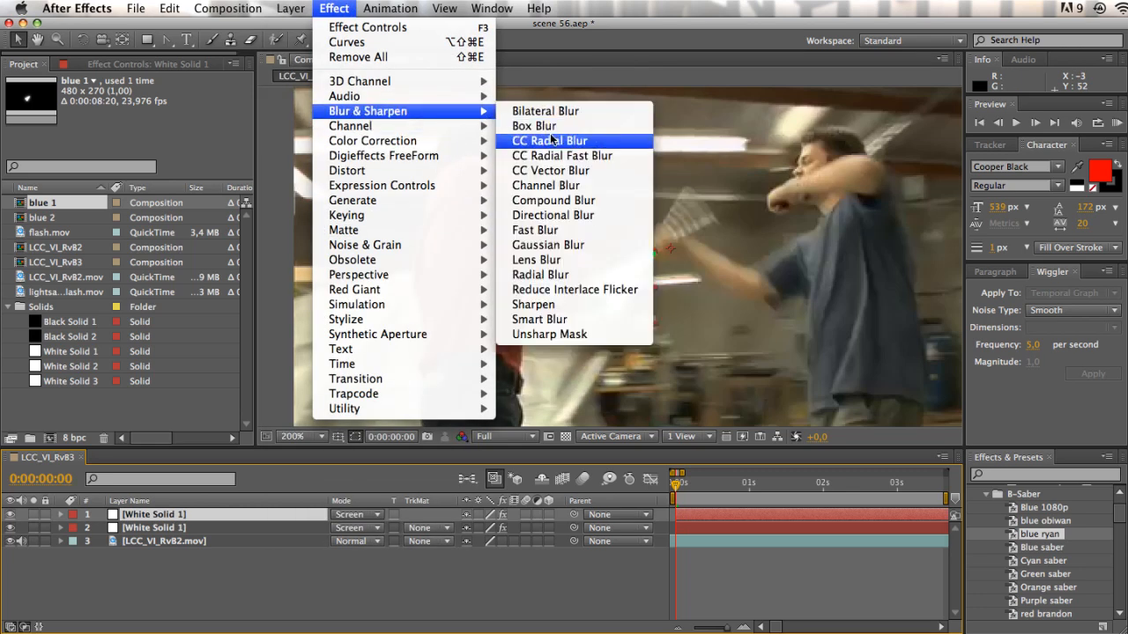
{"action": "left_click", "coordinate": [587, 231]}
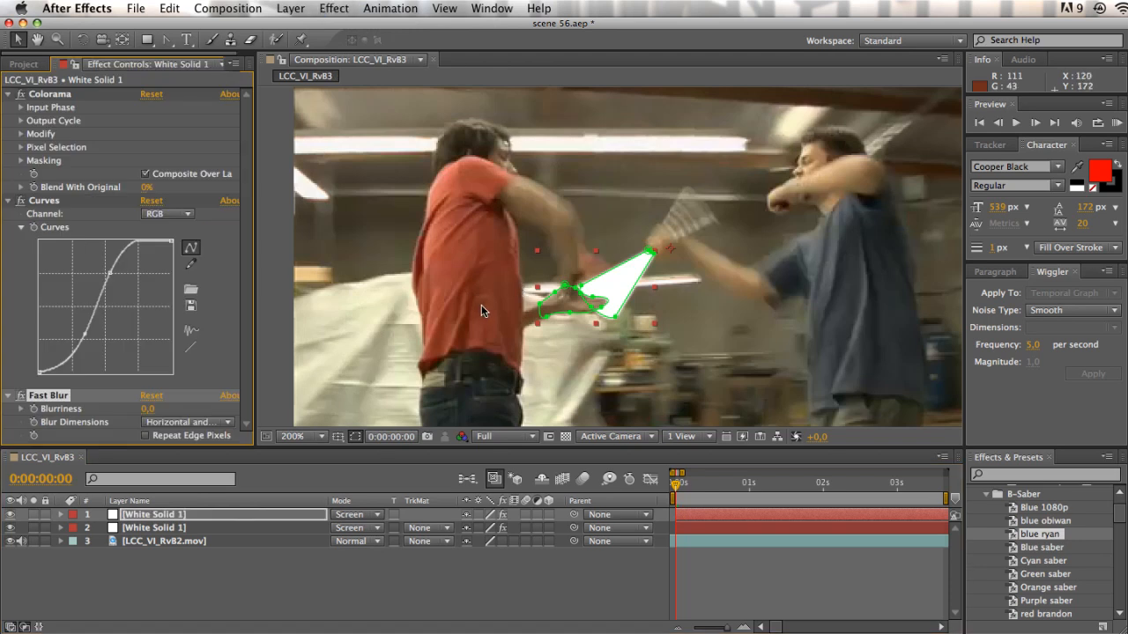
{"action": "left_click", "coordinate": [355, 437]}
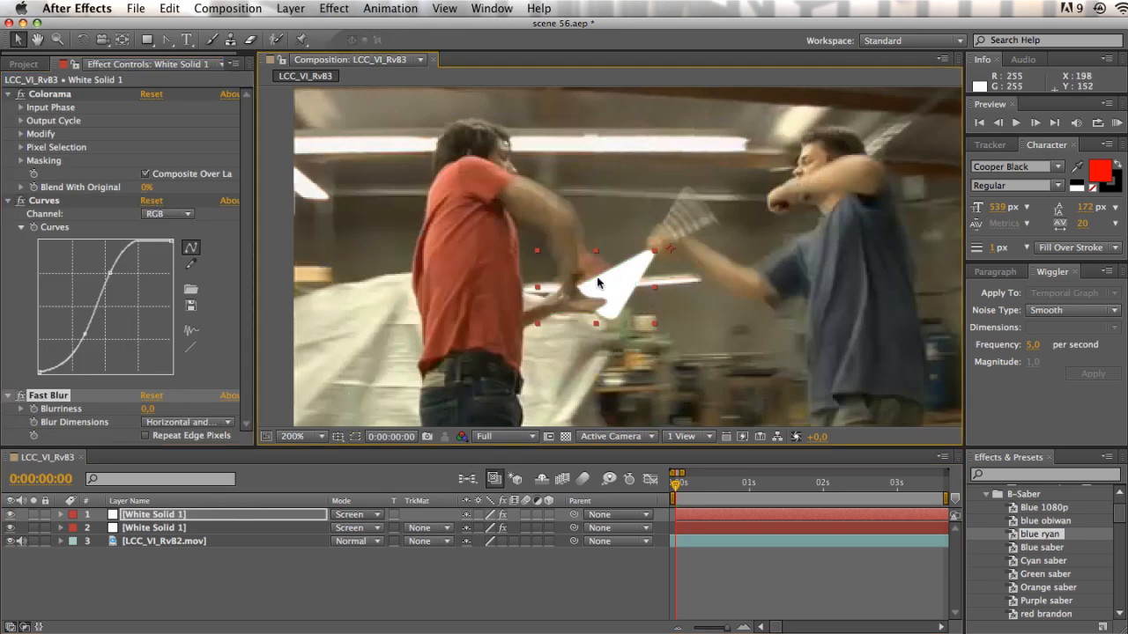
Step: Enable Repeat Edge Pixels for the Fast Blur and set its Blurriness to 10
{"action": "left_click", "coordinate": [146, 436]}
{"action": "left_click", "coordinate": [150, 409]}
{"action": "type", "text": "10"}
{"action": "key", "text": "Return"}
{"action": "left_click", "coordinate": [159, 580]}
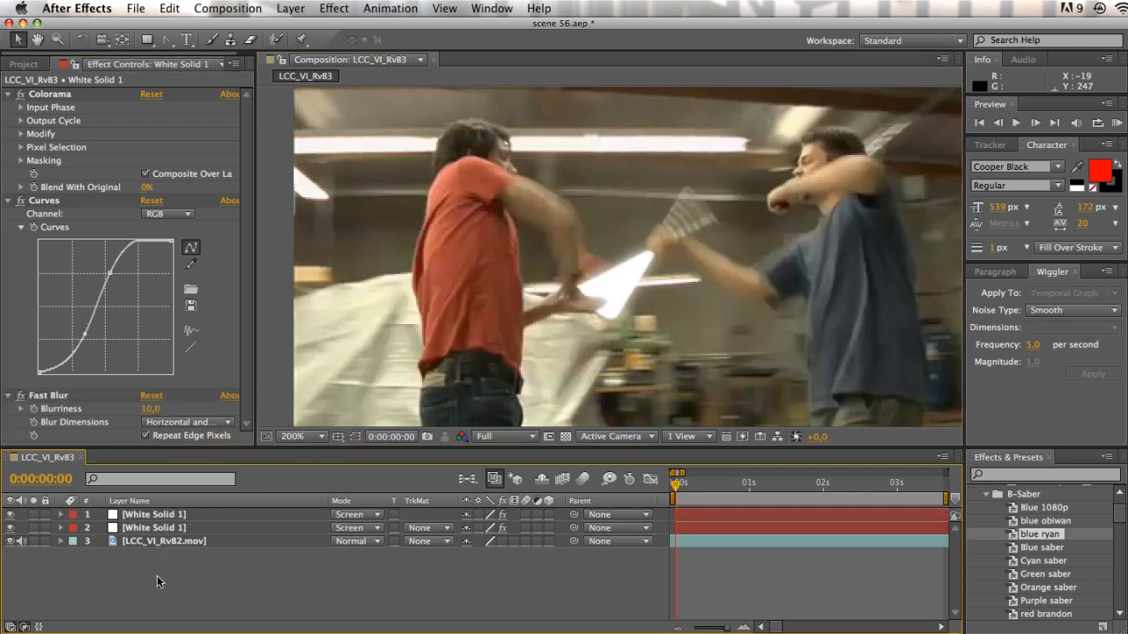
Step: Duplicate the blurred White Solid 1 layer twice and set the topmost copy's Fast Blur Blurriness to 40
{"action": "left_click", "coordinate": [173, 516]}
{"action": "key", "text": "ctrl+d"}
{"action": "key", "text": "ctrl+d"}
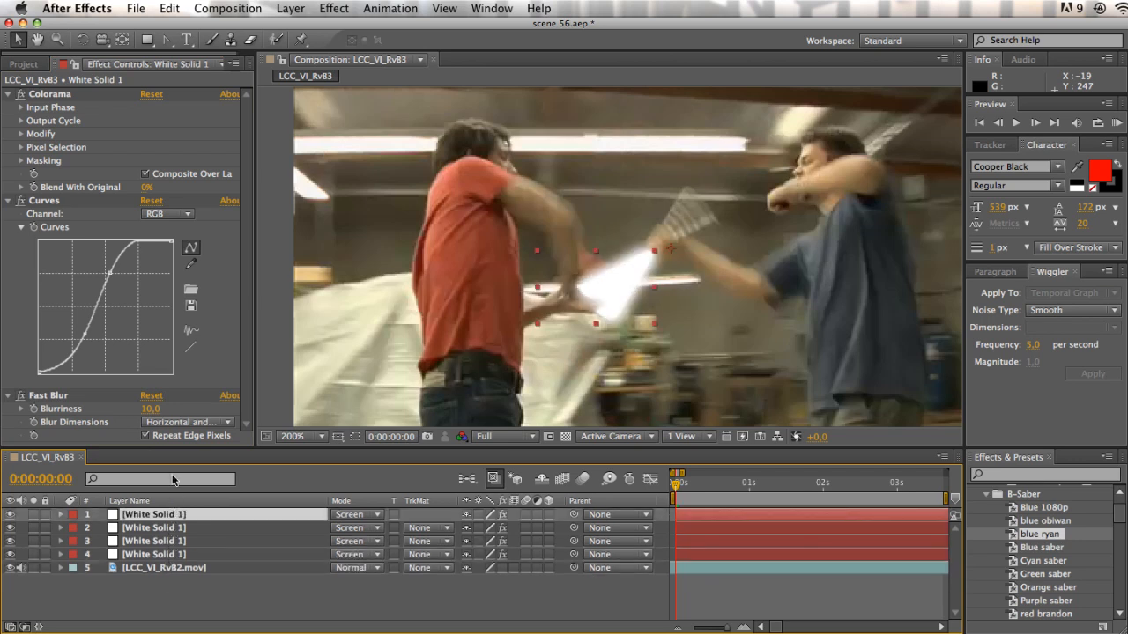
{"action": "left_click", "coordinate": [152, 408]}
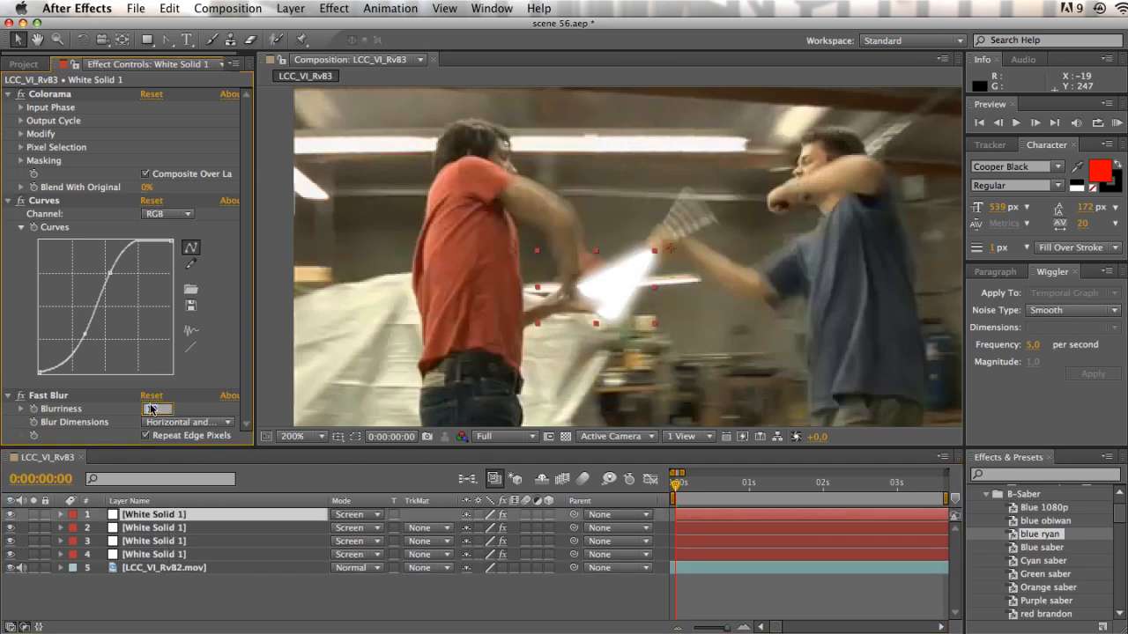
{"action": "type", "text": "4"}
{"action": "key", "text": "Return"}
Step: Set the Fast Blur Blurriness of the second White Solid 1 layer from the top to 20
{"action": "left_click", "coordinate": [146, 535]}
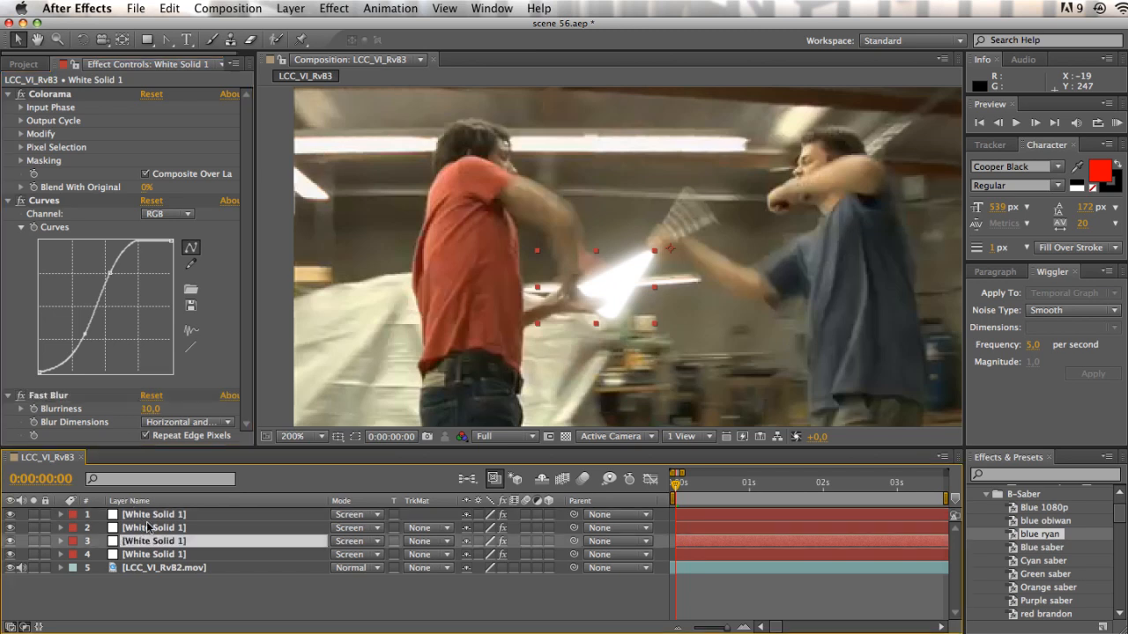
{"action": "left_click", "coordinate": [153, 528]}
{"action": "left_click", "coordinate": [153, 410]}
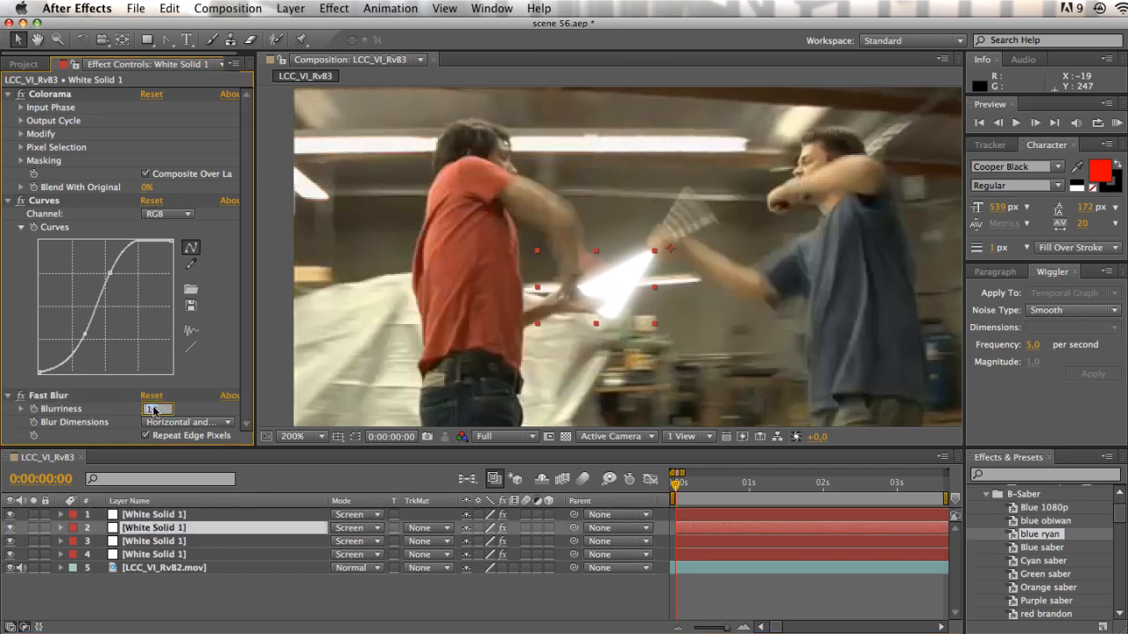
{"action": "key", "text": "Return"}
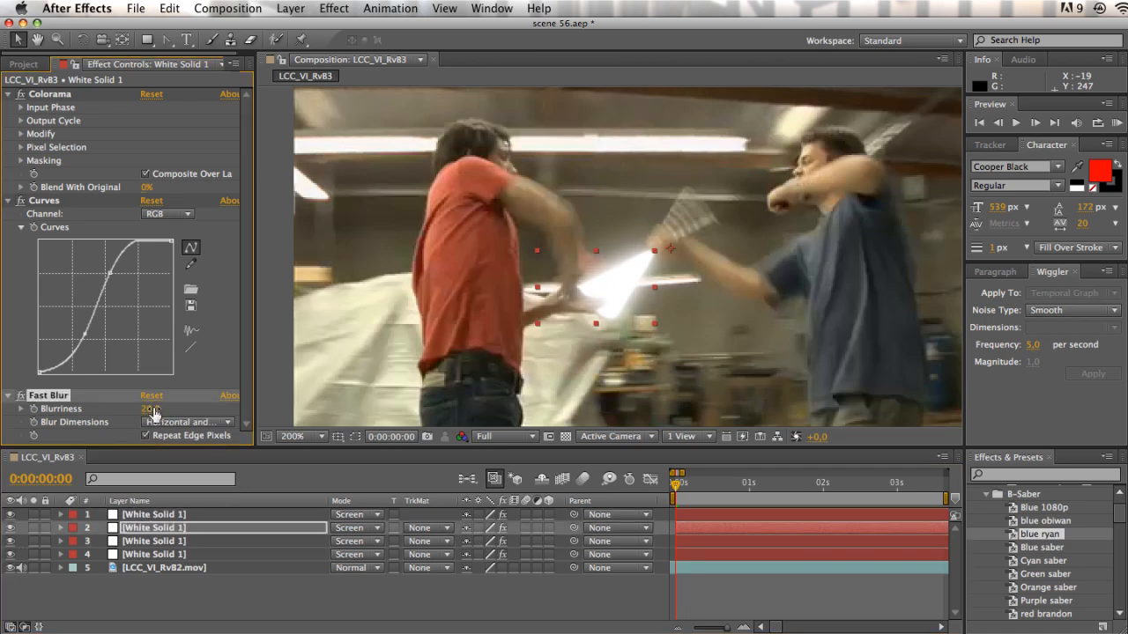
Step: Check the blur settings of the stacked white solids and preview the glowing blade in motion
{"action": "left_click", "coordinate": [149, 541]}
{"action": "left_click", "coordinate": [156, 528]}
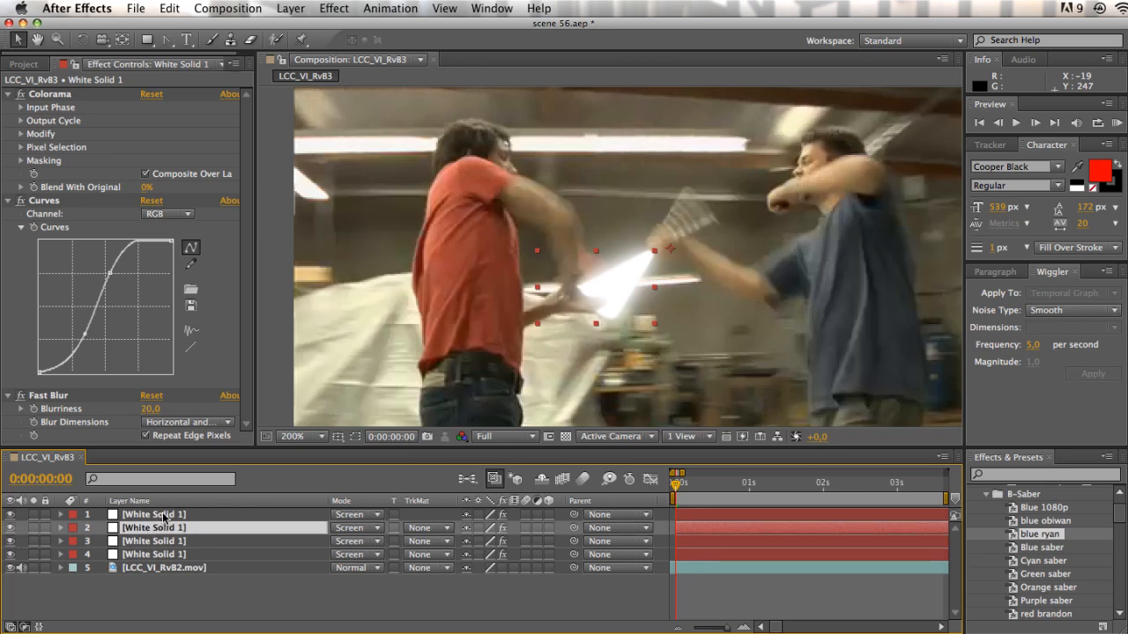
{"action": "left_click", "coordinate": [164, 515]}
{"action": "left_click", "coordinate": [624, 603]}
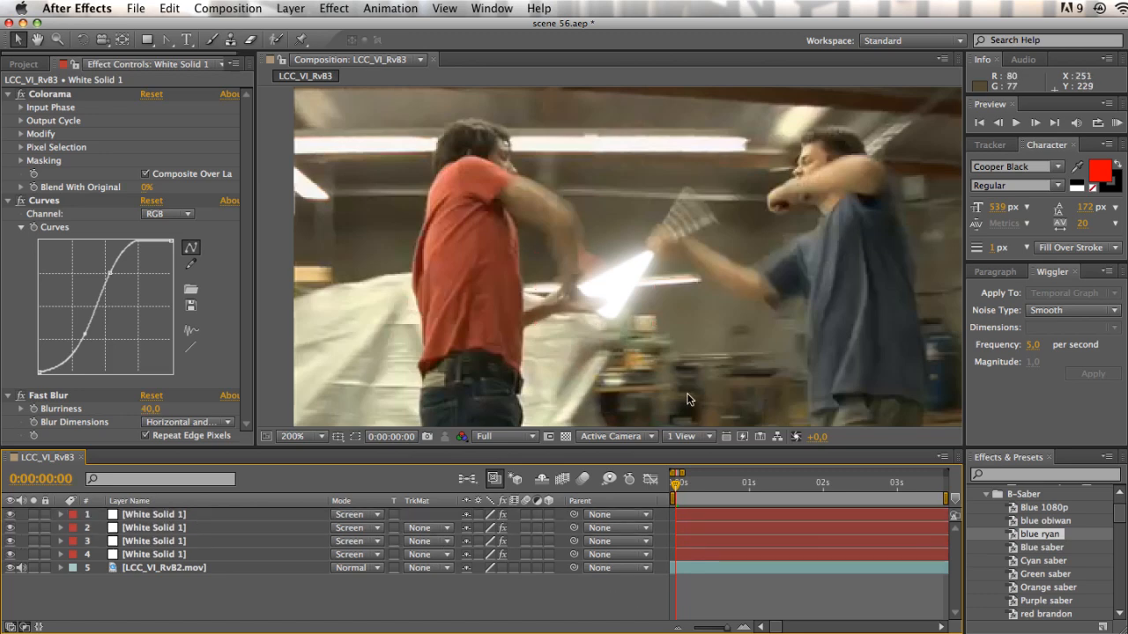
{"action": "key", "text": "KP_0"}
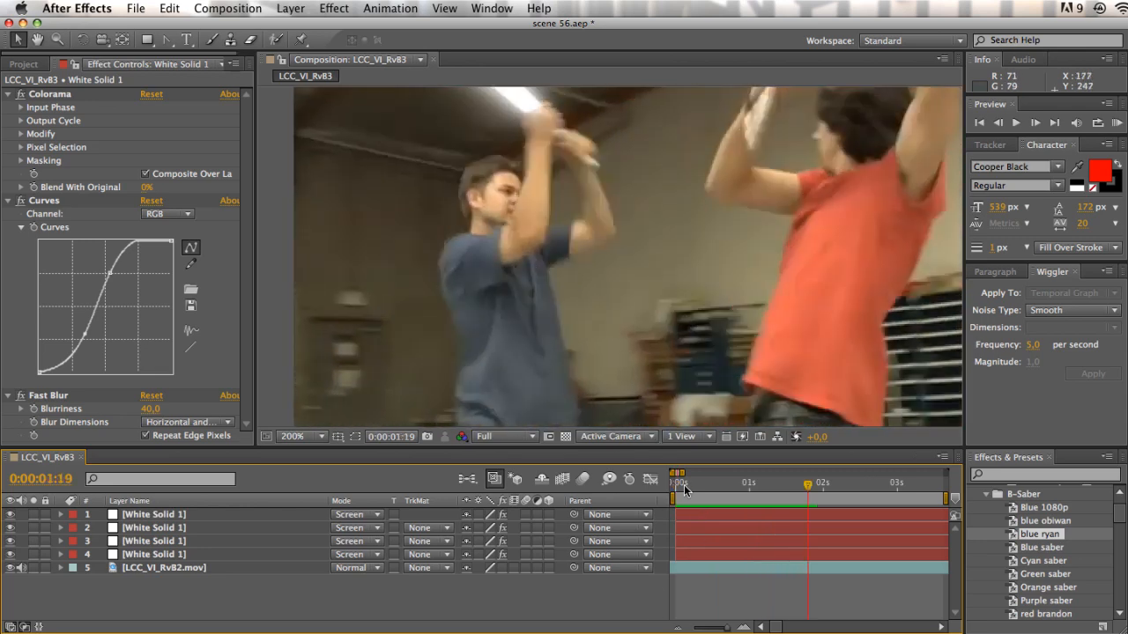
Step: Create a black solid (000000) and place it directly above the LCC_VI_Rv82.mov footage, below all White Solid 1 layers
{"action": "left_click", "coordinate": [290, 8]}
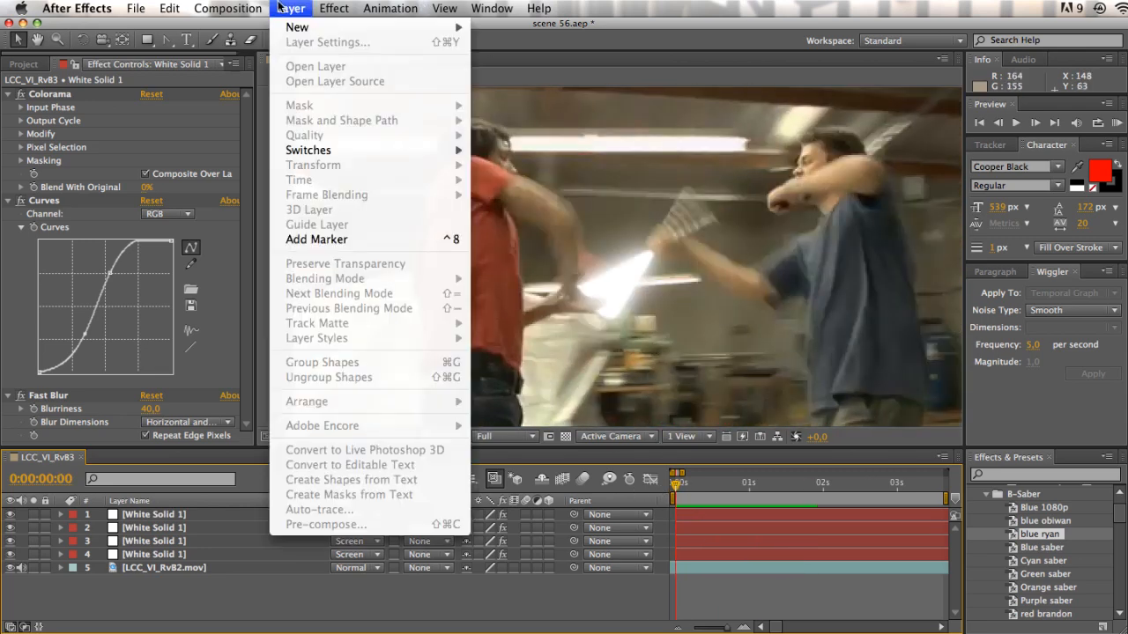
{"action": "mouse_move", "coordinate": [304, 27]}
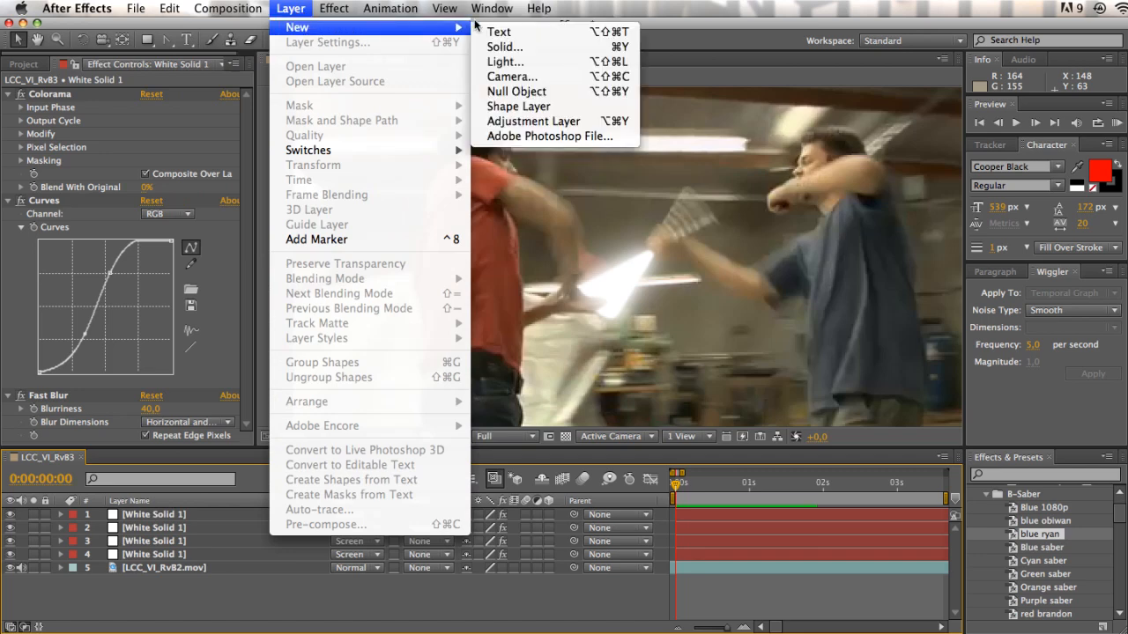
{"action": "left_click", "coordinate": [536, 46]}
{"action": "left_click", "coordinate": [463, 588]}
{"action": "type", "text": "000000"}
{"action": "key", "text": "Return"}
{"action": "left_click", "coordinate": [639, 624]}
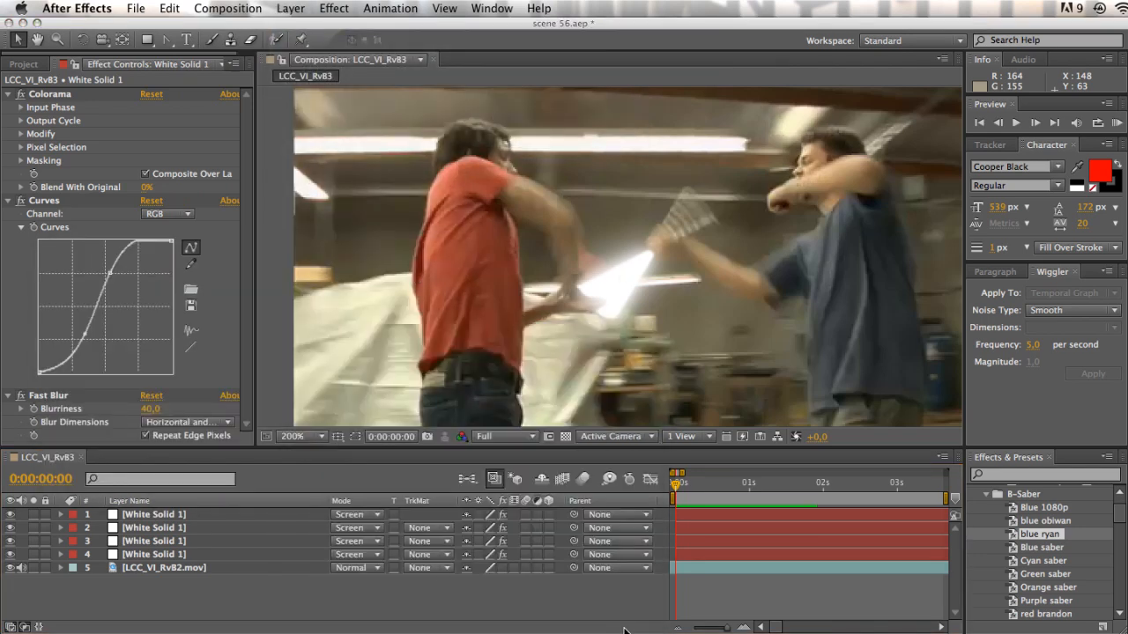
{"action": "left_click_drag", "start_coordinate": [201, 516], "coordinate": [201, 577]}
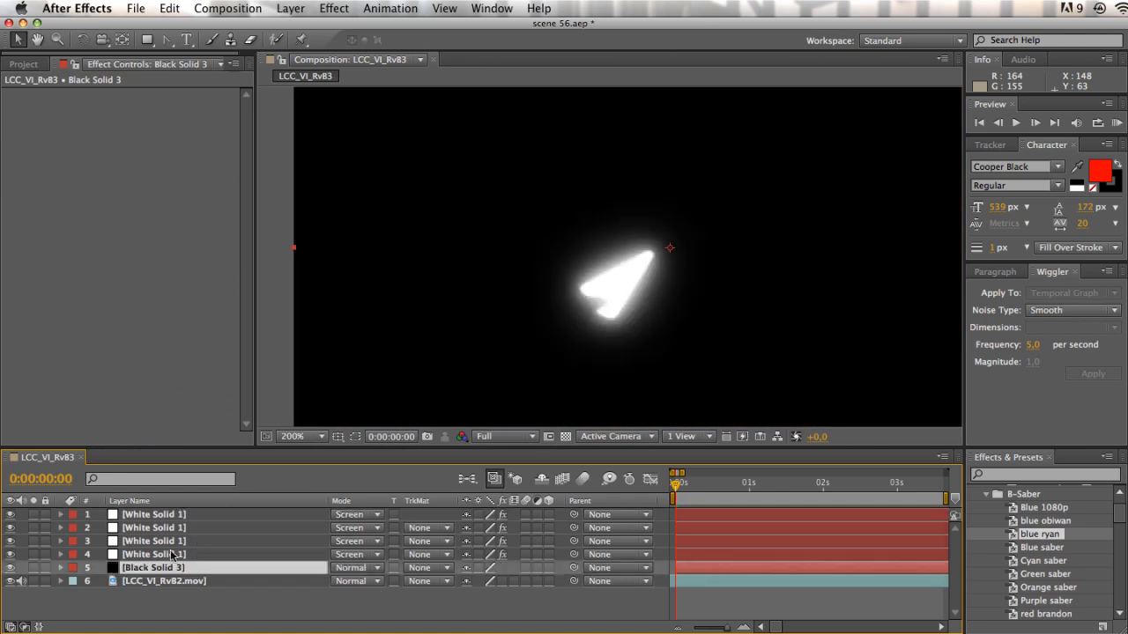
Step: Pre-compose the four white solids and the black solid as Blue_saber, moving all attributes into the new composition
{"action": "left_click", "coordinate": [181, 516], "text": "shift"}
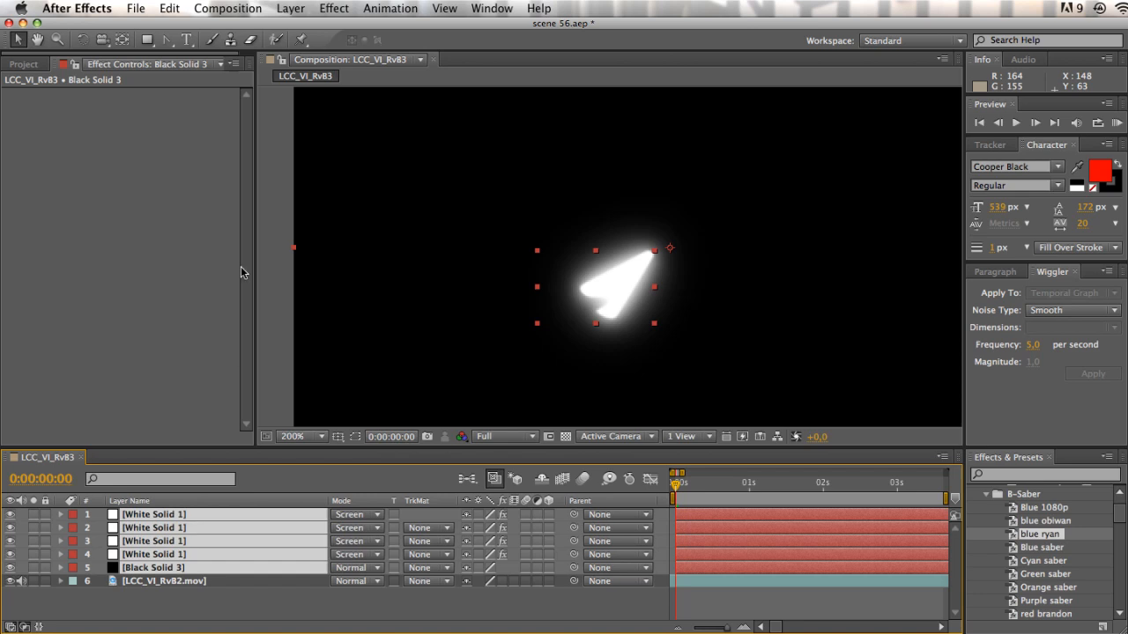
{"action": "left_click", "coordinate": [290, 9]}
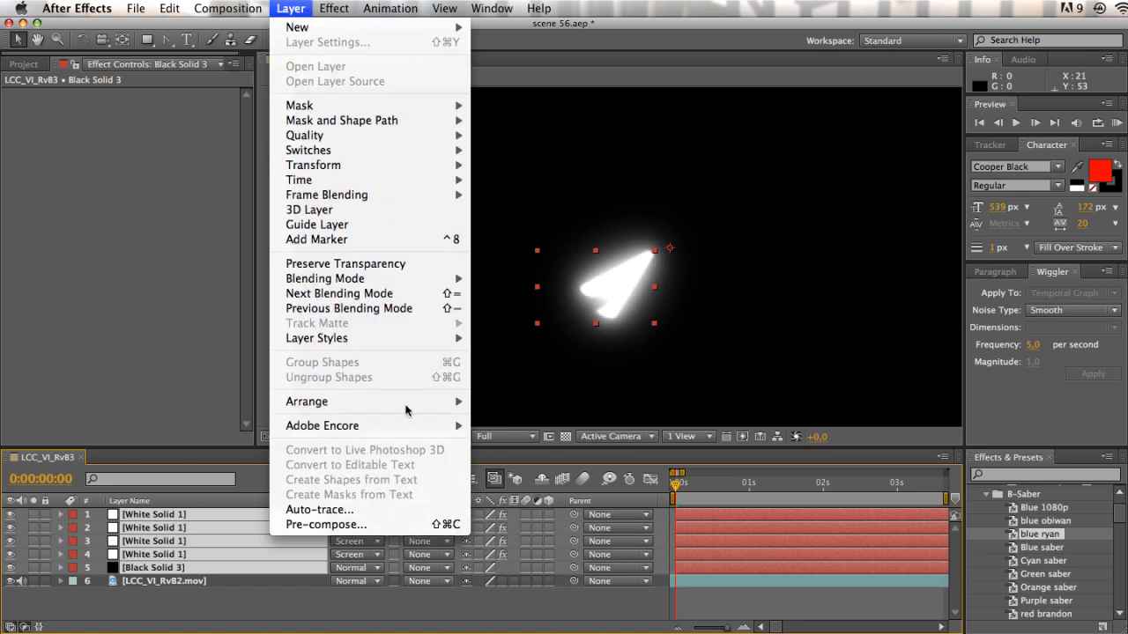
{"action": "left_click", "coordinate": [443, 525]}
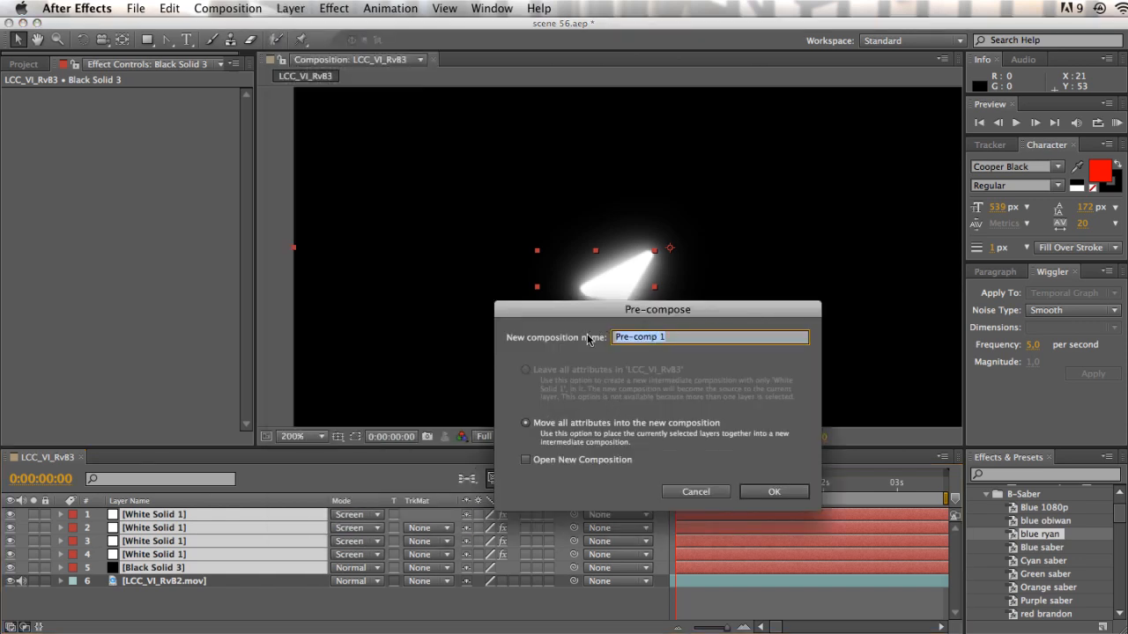
{"action": "type", "text": "Blue_saber"}
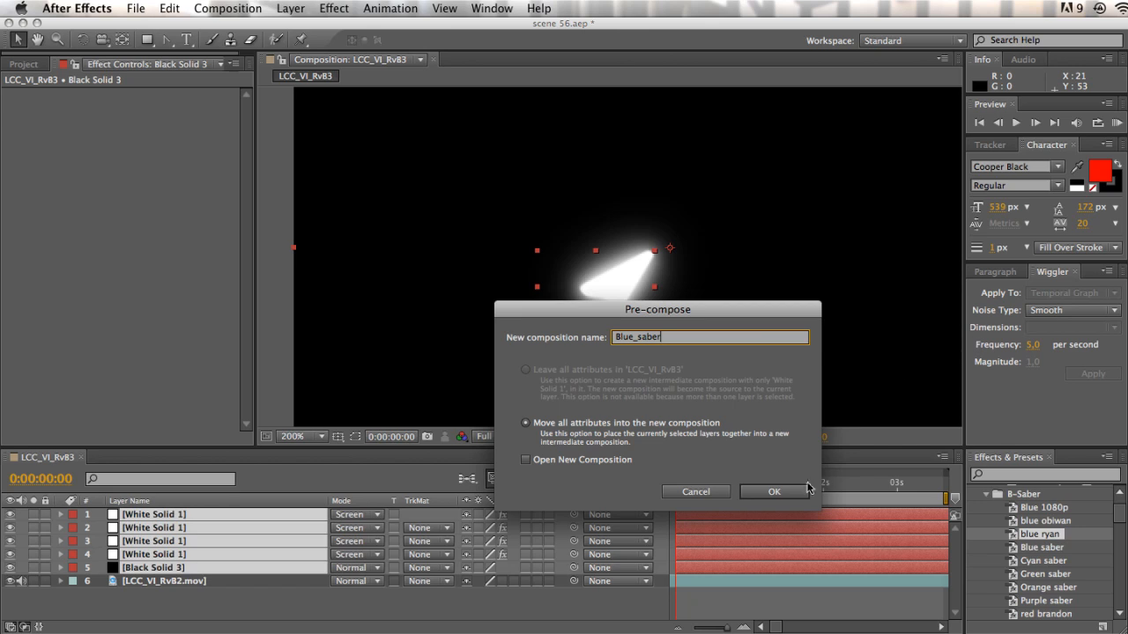
{"action": "left_click", "coordinate": [797, 490]}
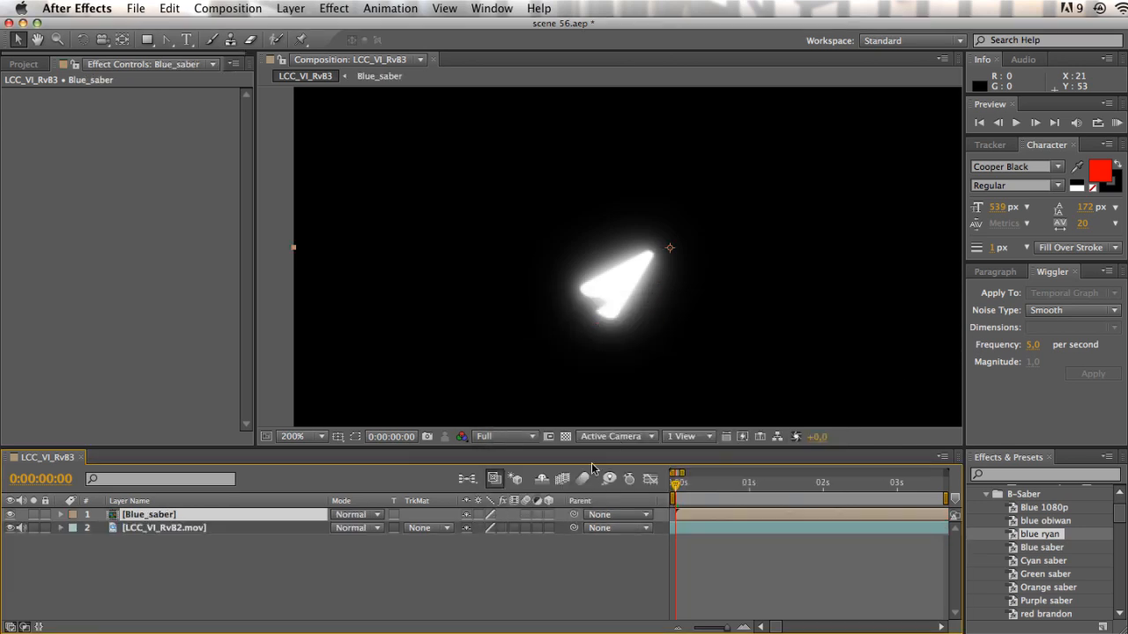
Step: Set the blending mode of the Blue_saber layer to Screen over the fight footage
{"action": "left_click", "coordinate": [351, 514]}
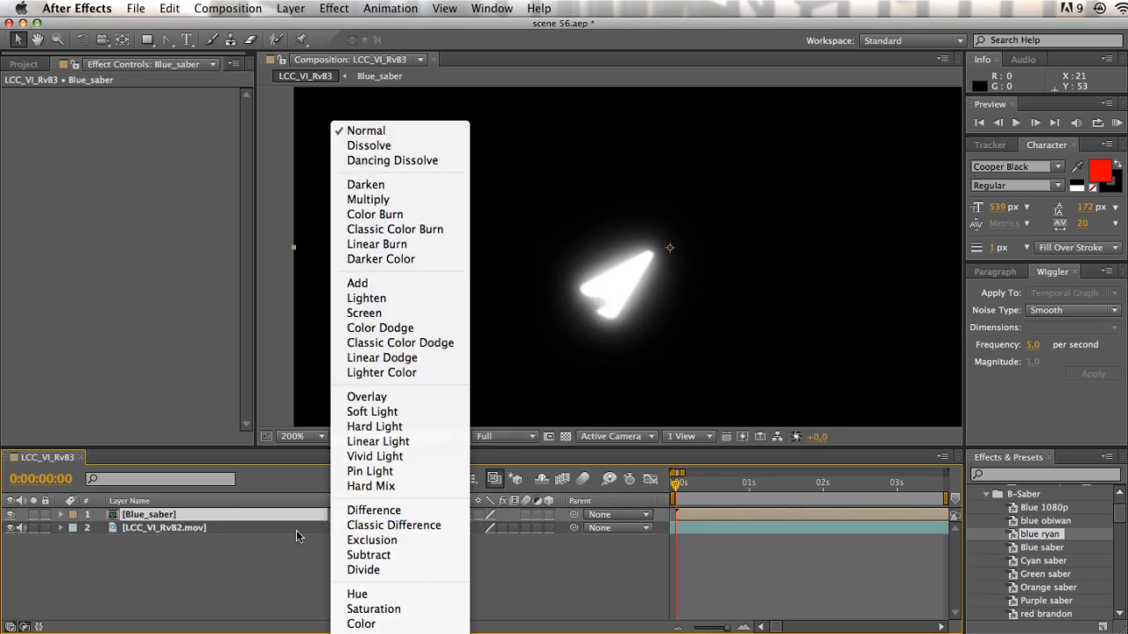
{"action": "left_click", "coordinate": [438, 316]}
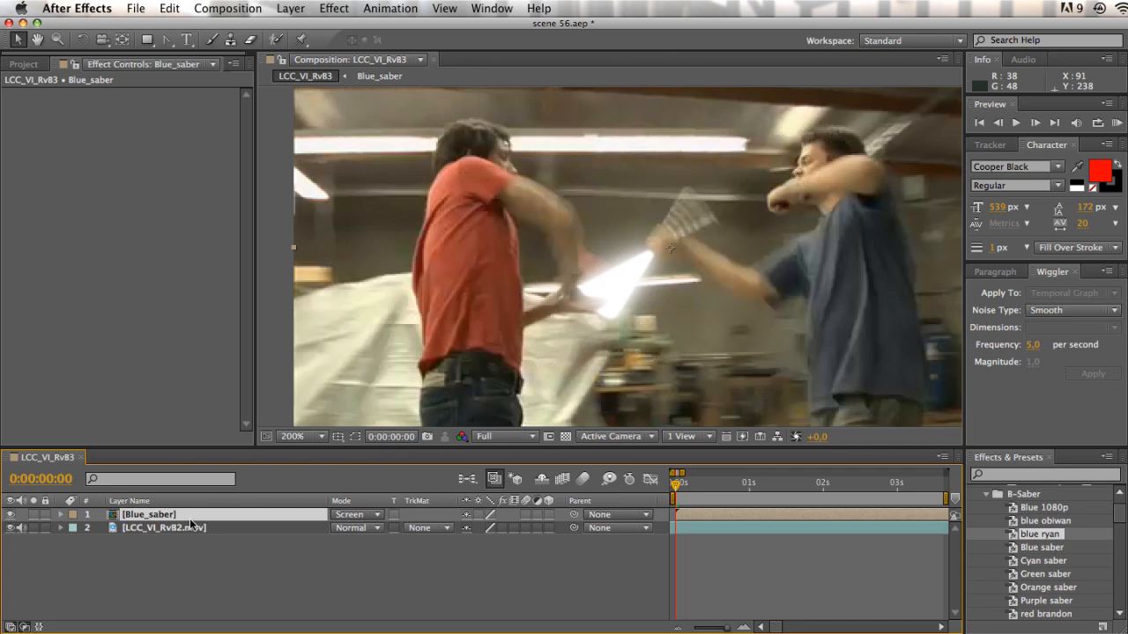
Step: Apply the Curves effect to the Blue_saber layer and bow its Red channel curve upward moderately
{"action": "left_click", "coordinate": [346, 6]}
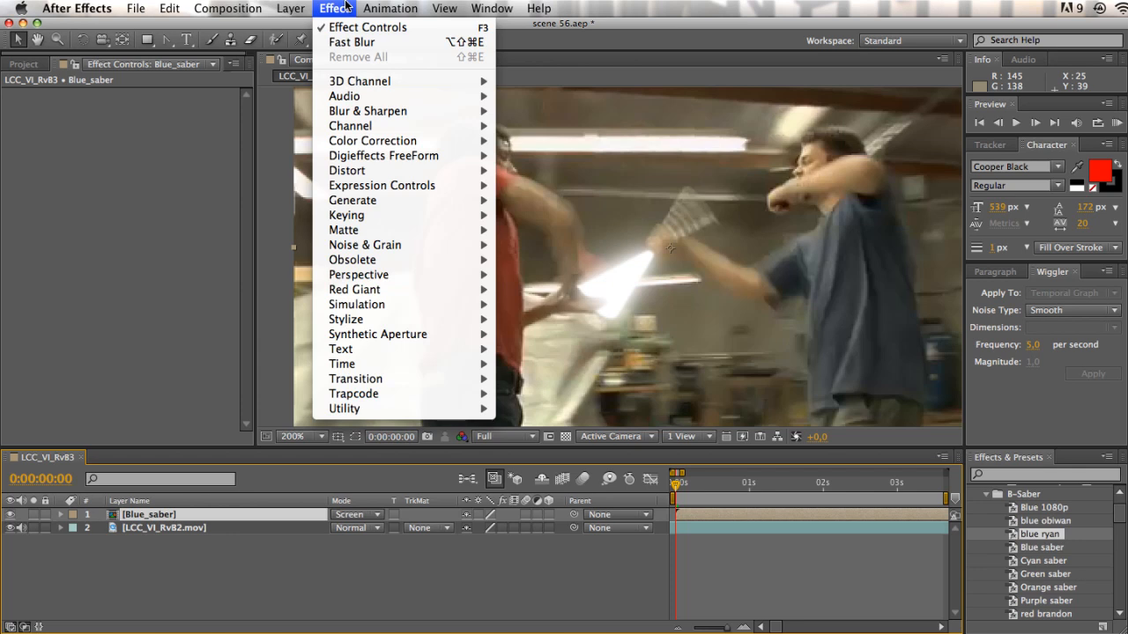
{"action": "mouse_move", "coordinate": [399, 130]}
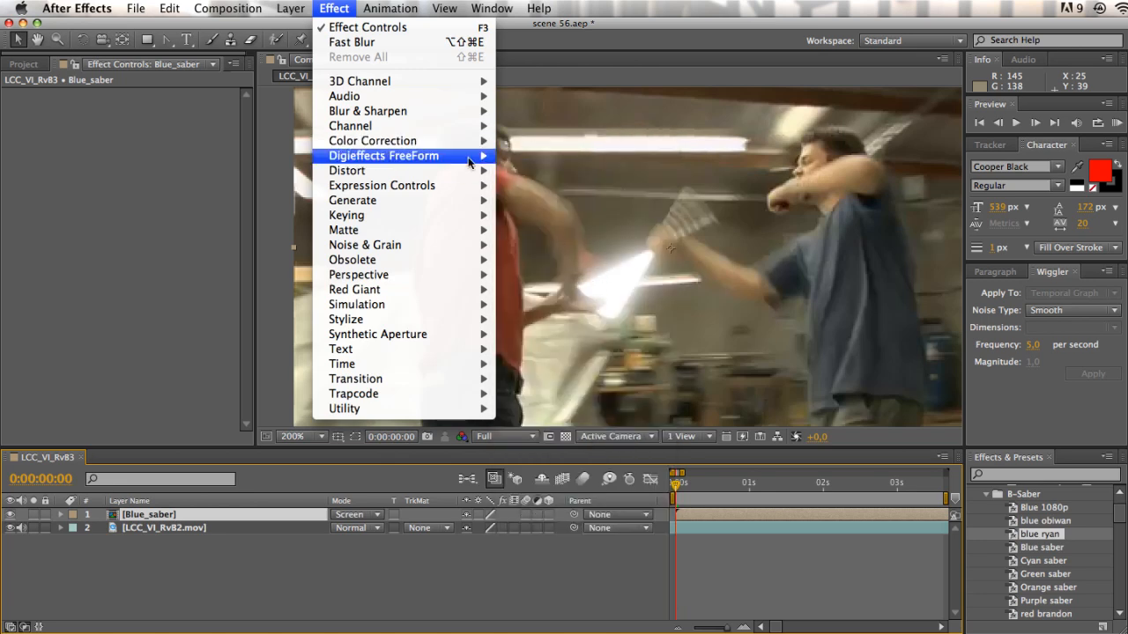
{"action": "mouse_move", "coordinate": [464, 136]}
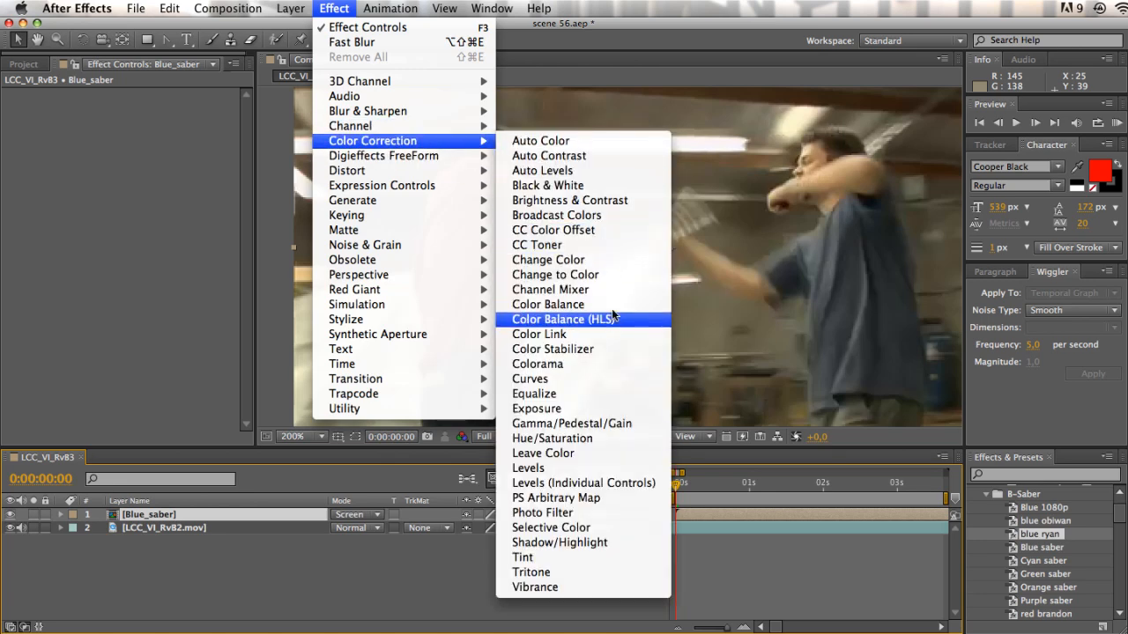
{"action": "left_click", "coordinate": [610, 380]}
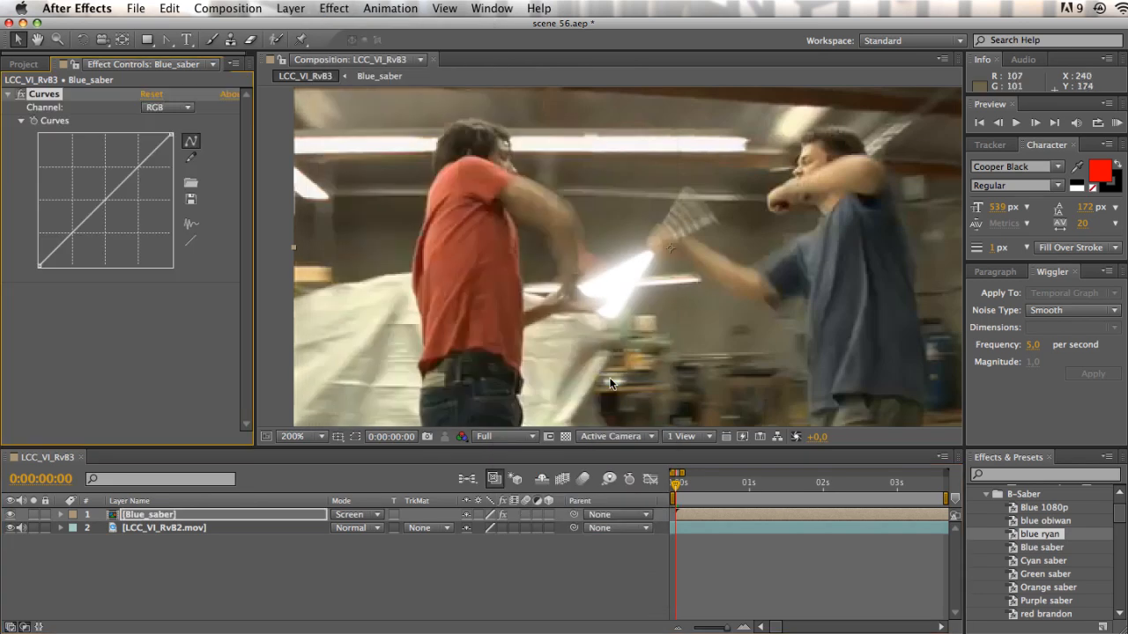
{"action": "left_click", "coordinate": [154, 109]}
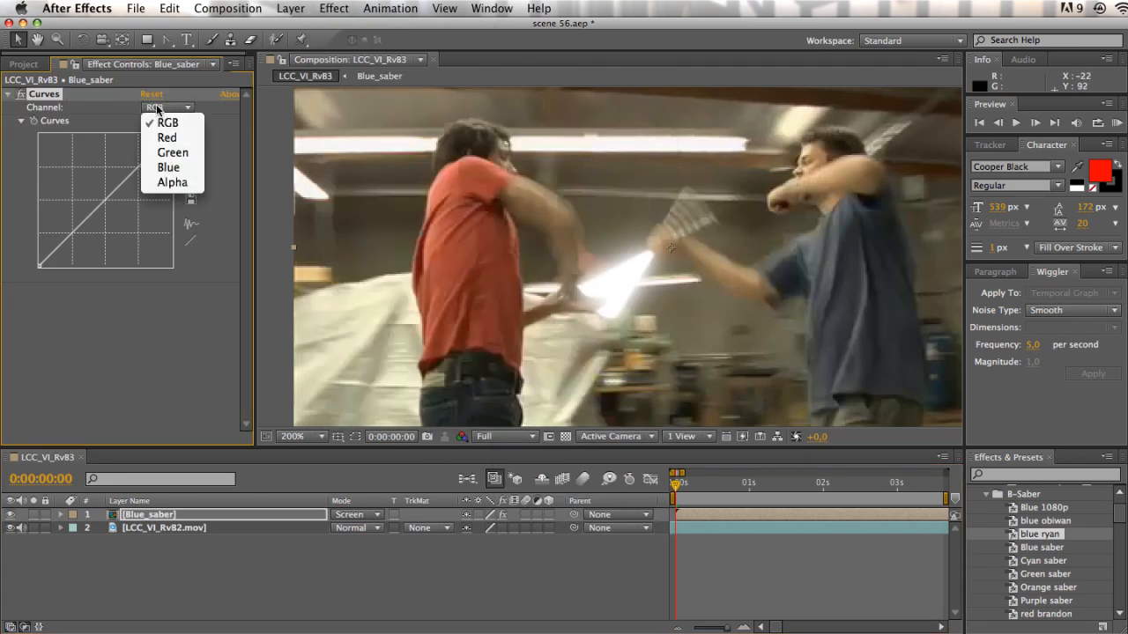
{"action": "left_click", "coordinate": [166, 138]}
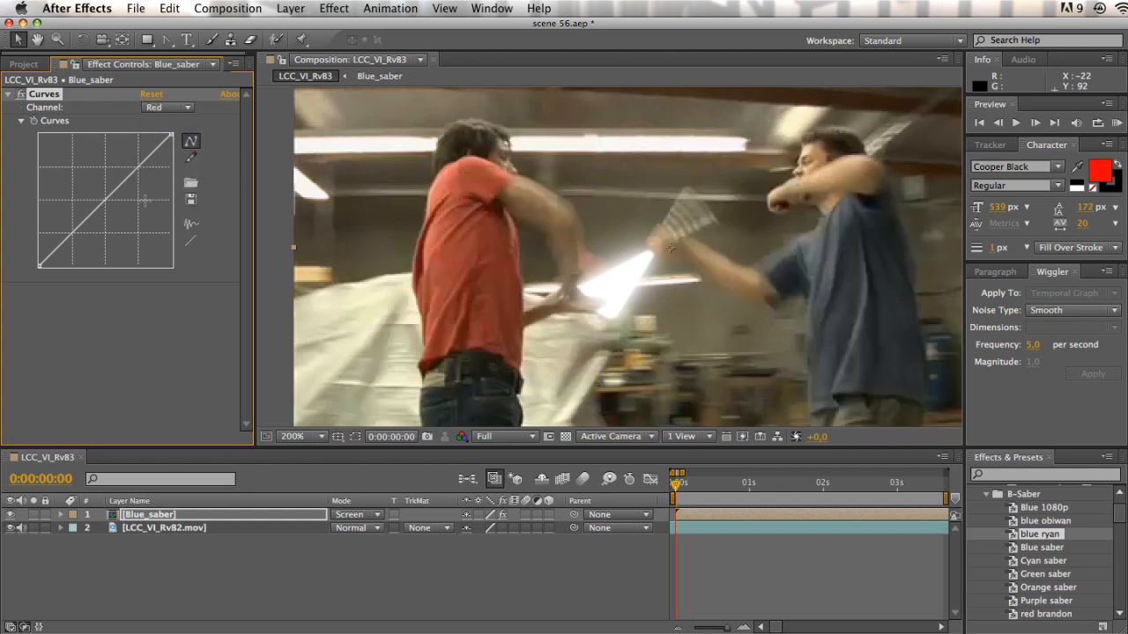
{"action": "left_click_drag", "start_coordinate": [103, 201], "coordinate": [72, 158]}
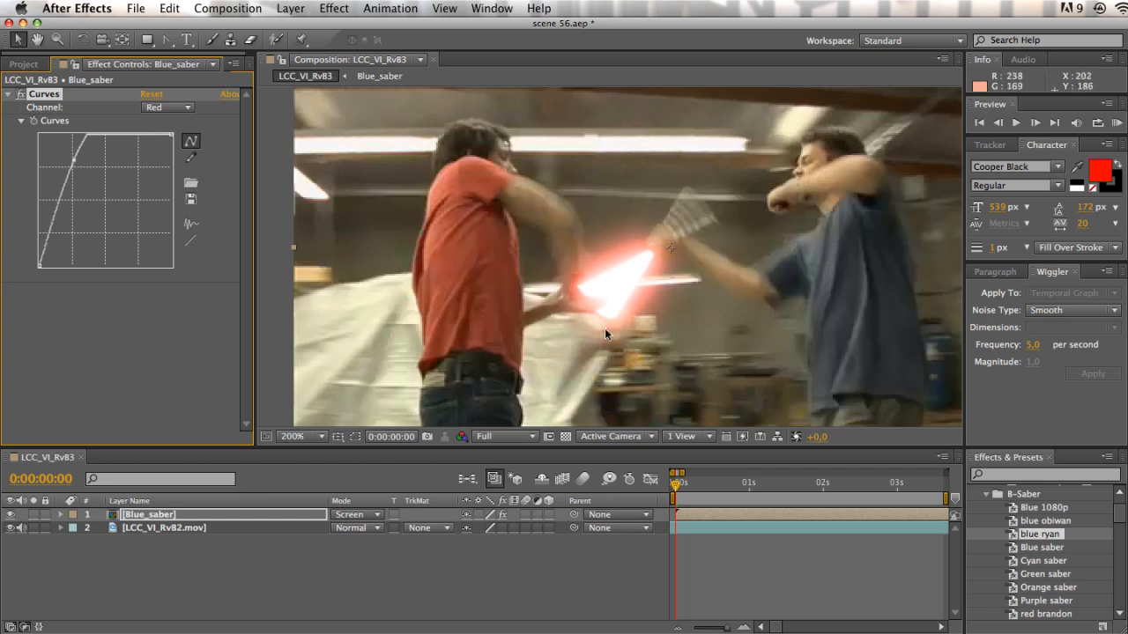
{"action": "left_click_drag", "start_coordinate": [73, 162], "coordinate": [89, 183]}
Step: Bend the Green and Blue channel curves of Blue_saber downward for a red glow and preview the clip
{"action": "left_click", "coordinate": [168, 107]}
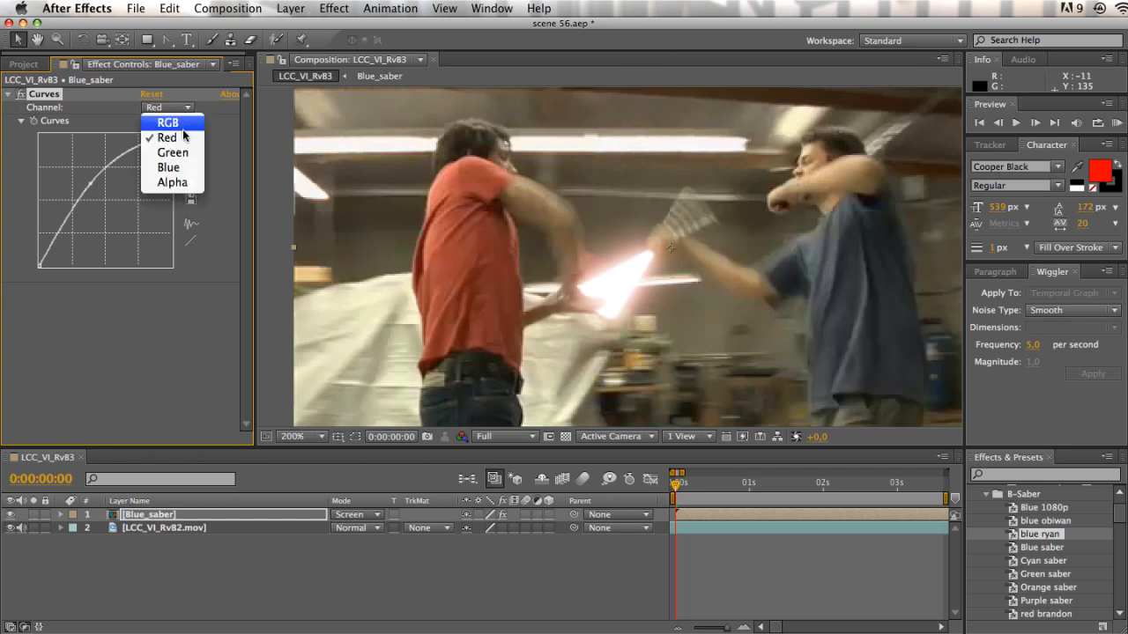
{"action": "left_click", "coordinate": [160, 153]}
{"action": "left_click_drag", "start_coordinate": [104, 199], "coordinate": [127, 224]}
{"action": "left_click", "coordinate": [174, 110]}
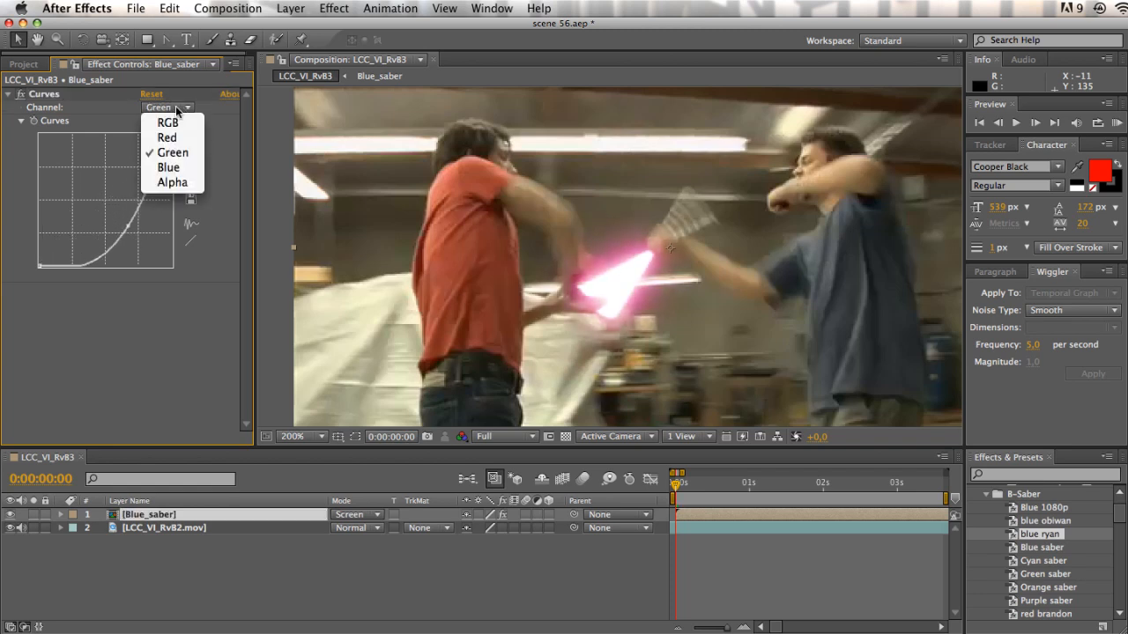
{"action": "left_click", "coordinate": [183, 170]}
{"action": "left_click_drag", "start_coordinate": [101, 203], "coordinate": [132, 232]}
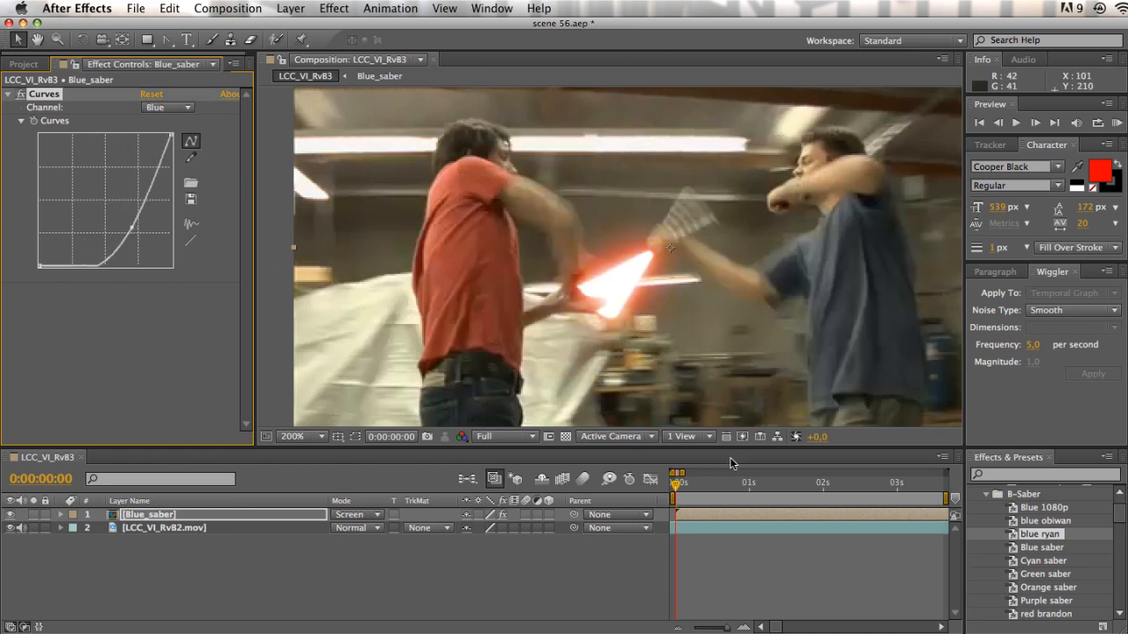
{"action": "left_click_drag", "start_coordinate": [676, 485], "coordinate": [707, 489]}
{"action": "key", "text": "space"}
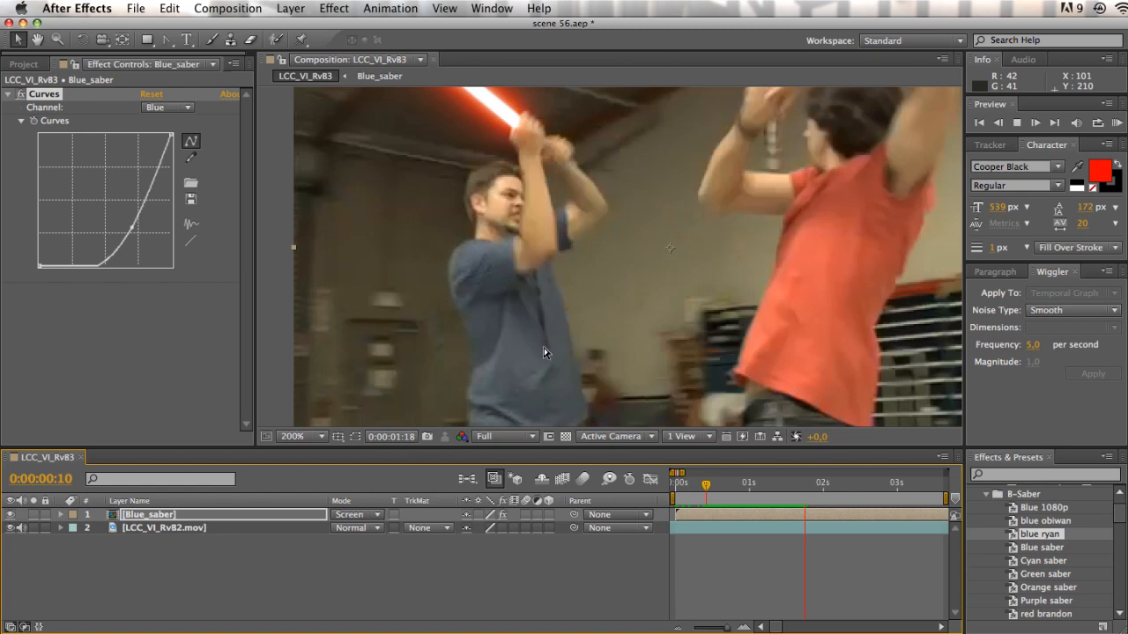
{"action": "key", "text": "space"}
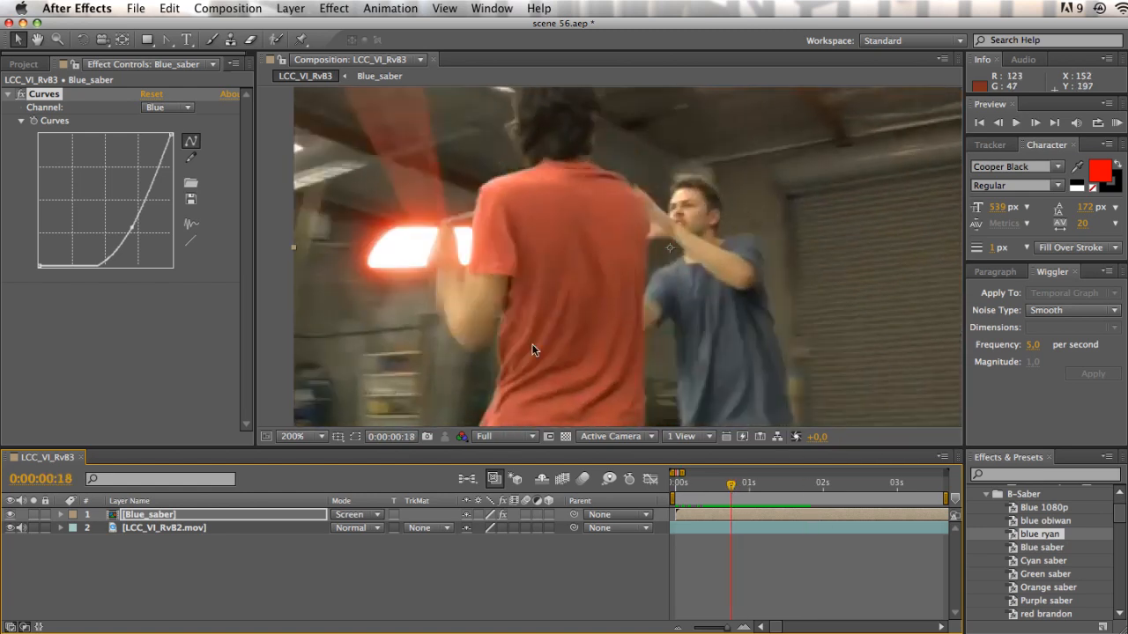
Step: Raise the midpoint of the RGB curve on Blue_saber to strengthen the glow and preview it
{"action": "left_click", "coordinate": [185, 109]}
{"action": "left_click", "coordinate": [173, 117]}
{"action": "left_click_drag", "start_coordinate": [94, 204], "coordinate": [102, 167]}
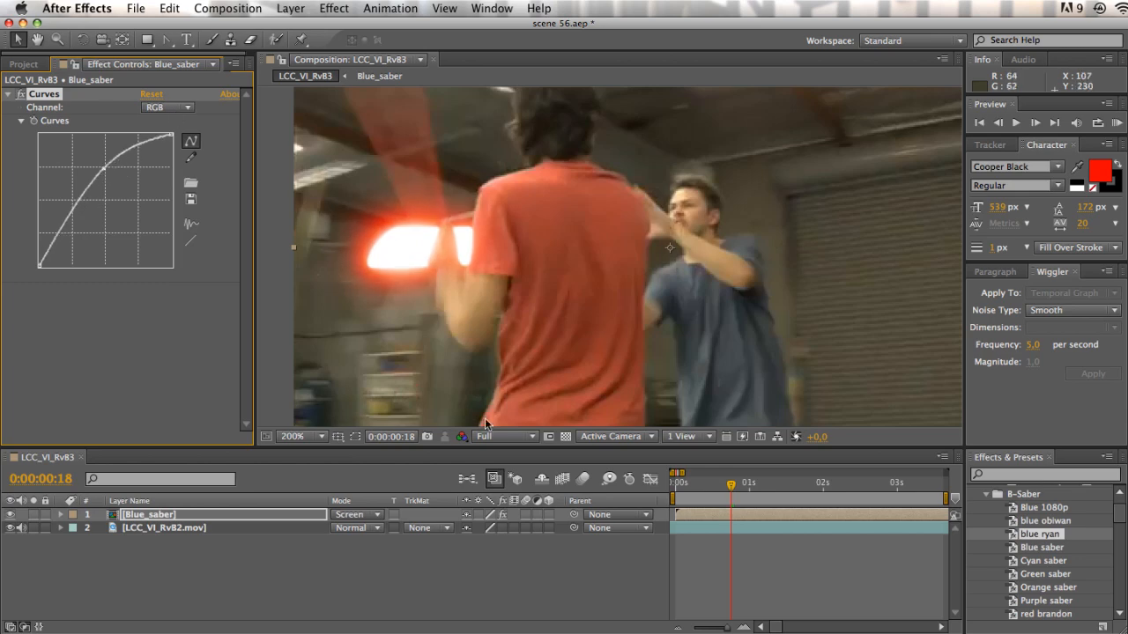
{"action": "key", "text": "space"}
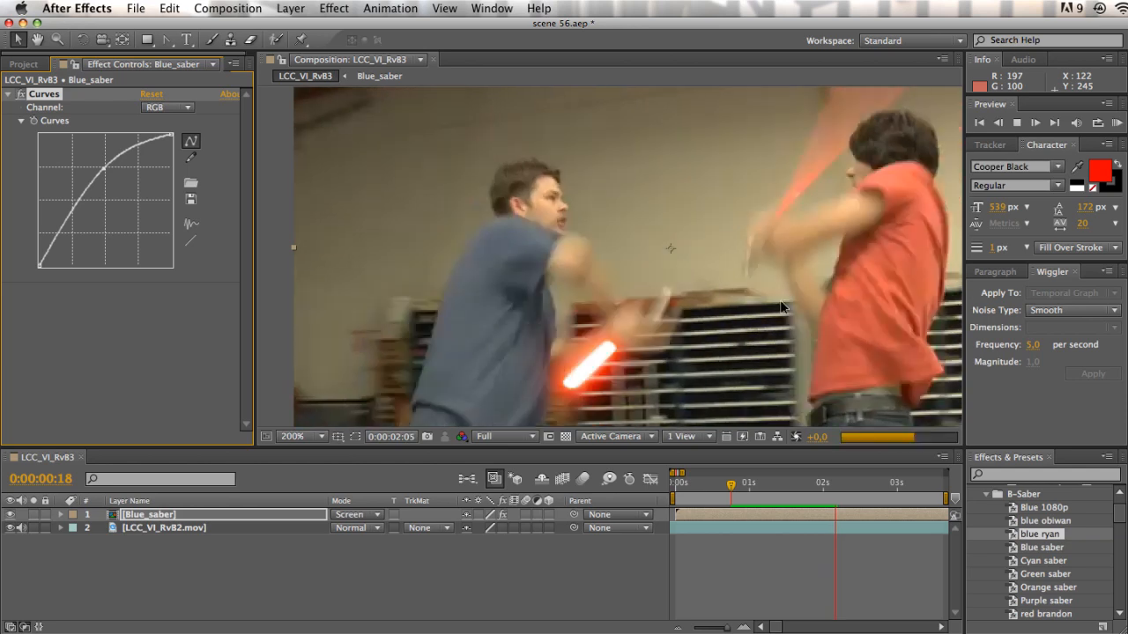
{"action": "scroll", "coordinate": [723, 269], "scroll_direction": "down", "scroll_amount": 4}
{"action": "scroll", "coordinate": [723, 269], "scroll_direction": "up", "scroll_amount": 4}
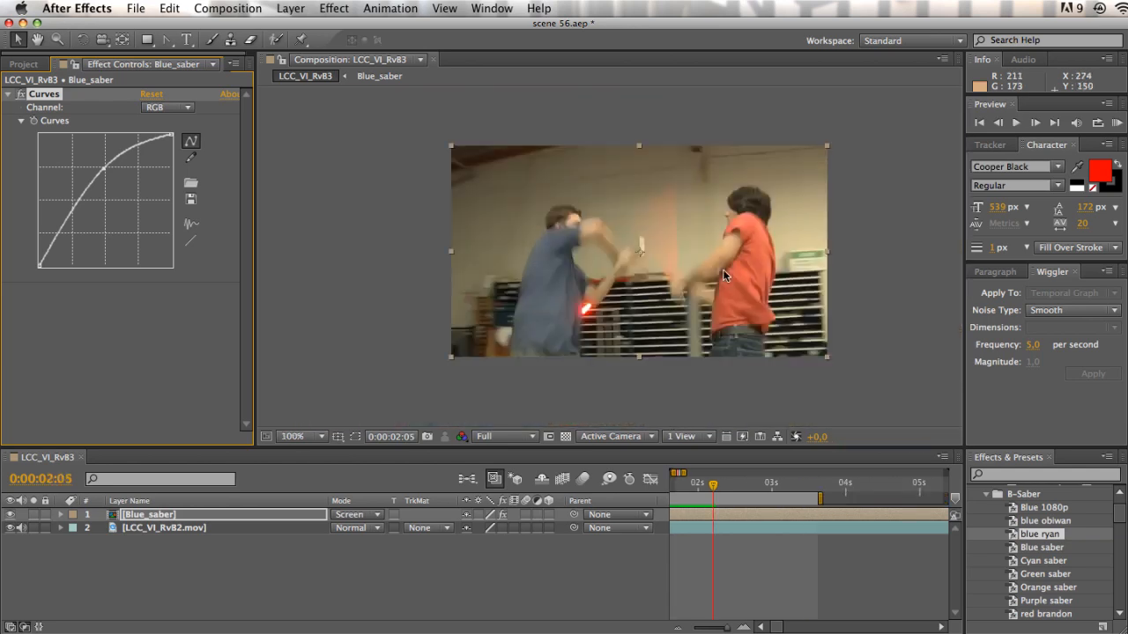
{"action": "scroll", "coordinate": [723, 269], "scroll_direction": "down", "scroll_amount": 2}
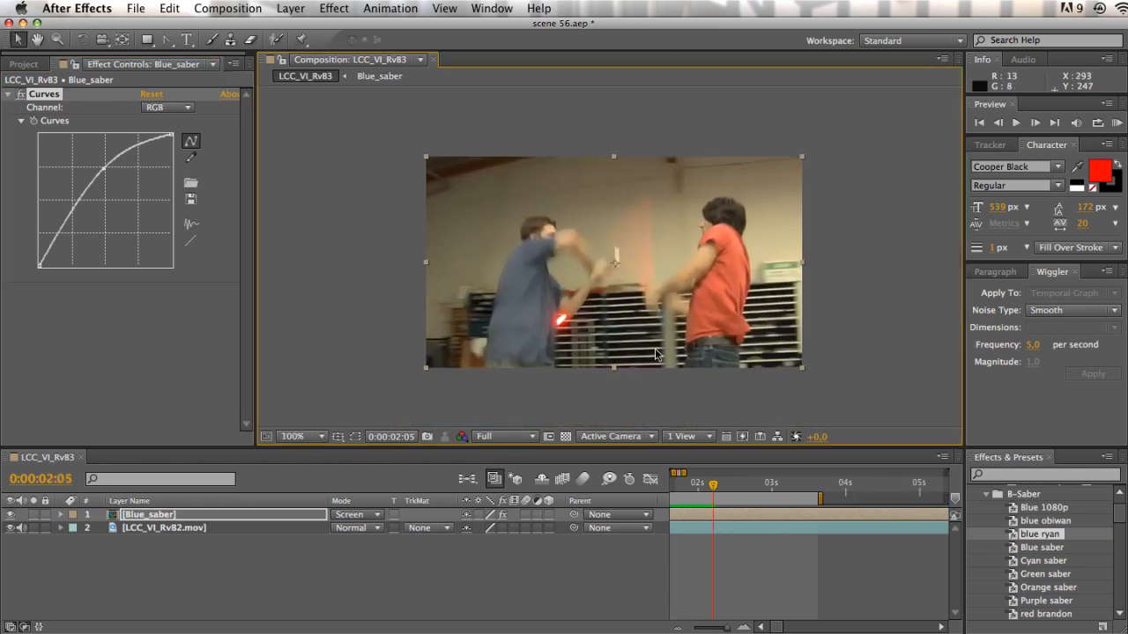
Step: Replace the Curves effect on the Blue_saber layer with the blue ryan preset from the B-Saber folder
{"action": "left_click", "coordinate": [8, 94]}
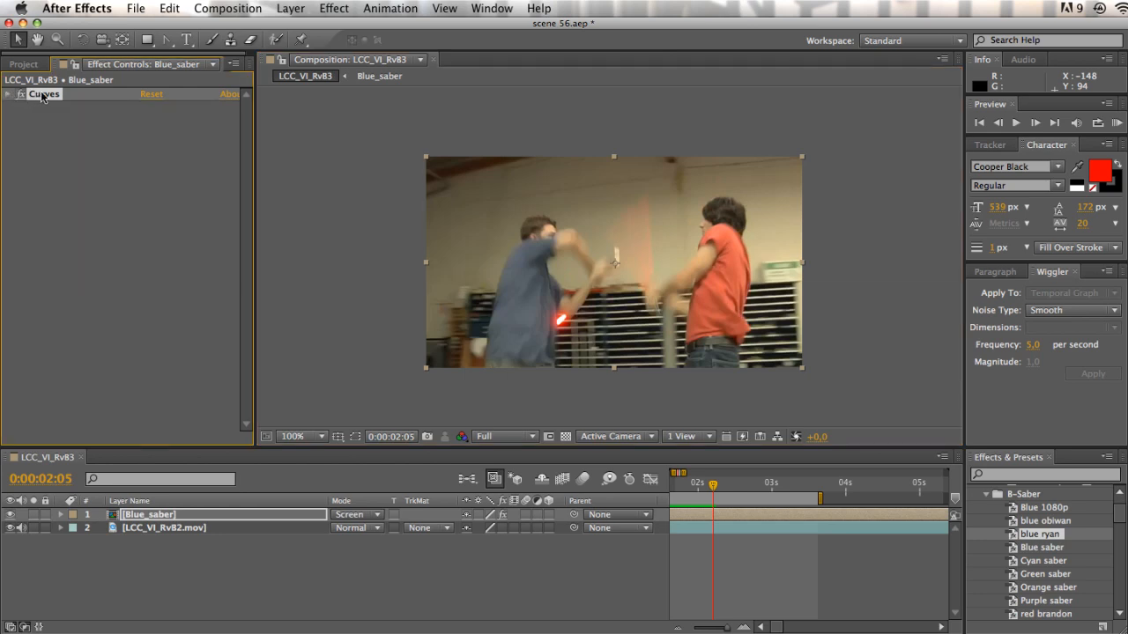
{"action": "key", "text": "Delete"}
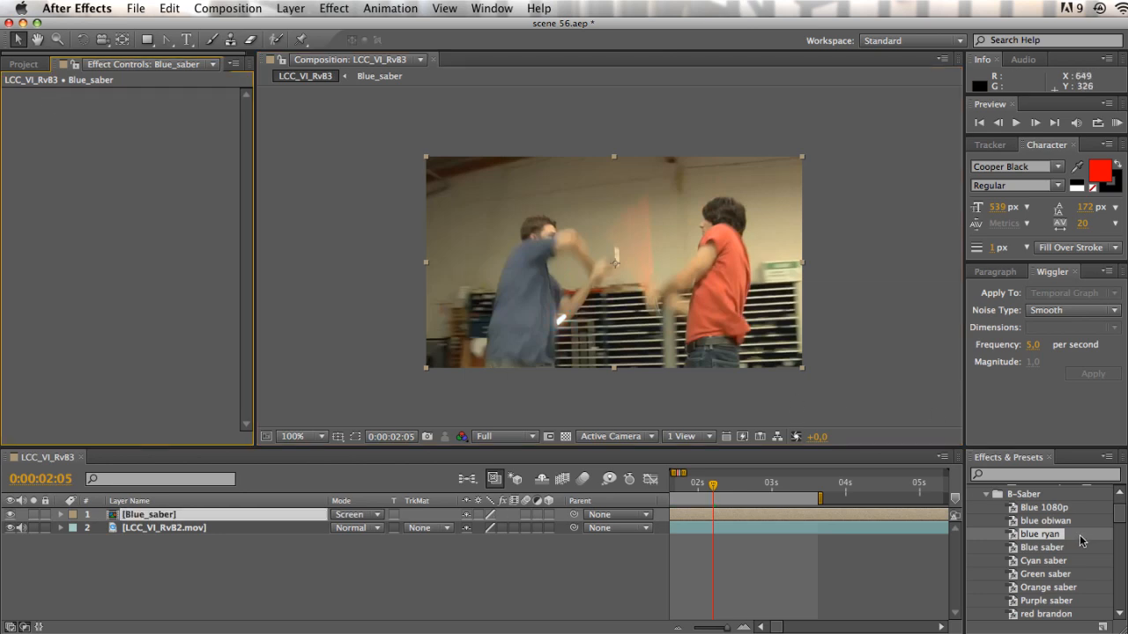
{"action": "left_click_drag", "start_coordinate": [1062, 541], "coordinate": [859, 511]}
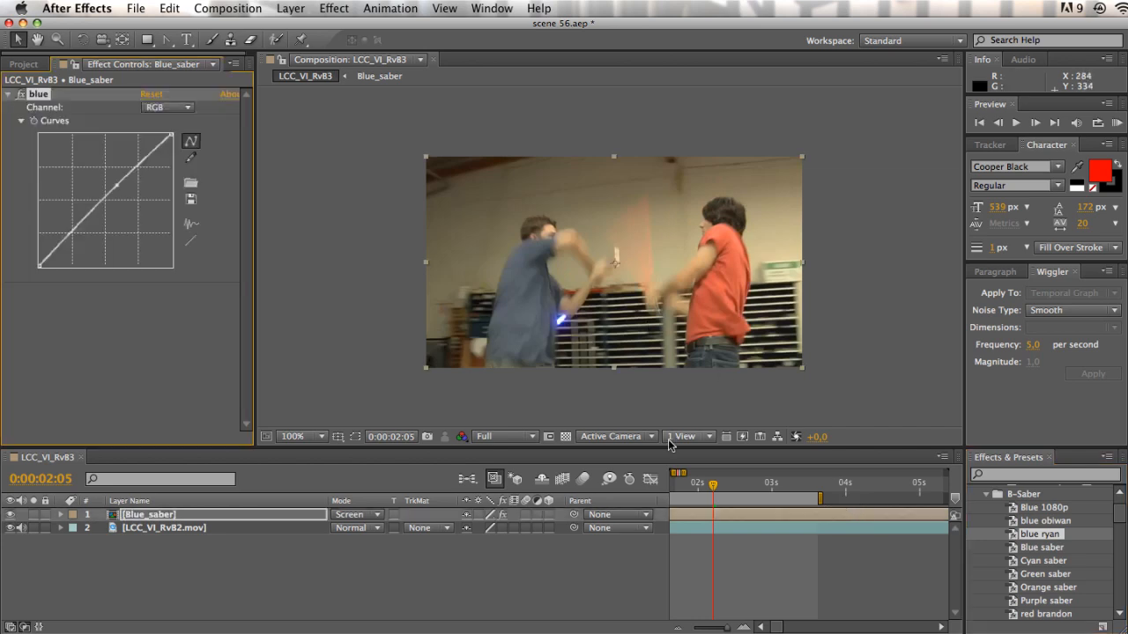
Step: Preview the blue saber from the start of the clip and return to frame 0:00:00:01
{"action": "left_click_drag", "start_coordinate": [713, 485], "coordinate": [672, 483]}
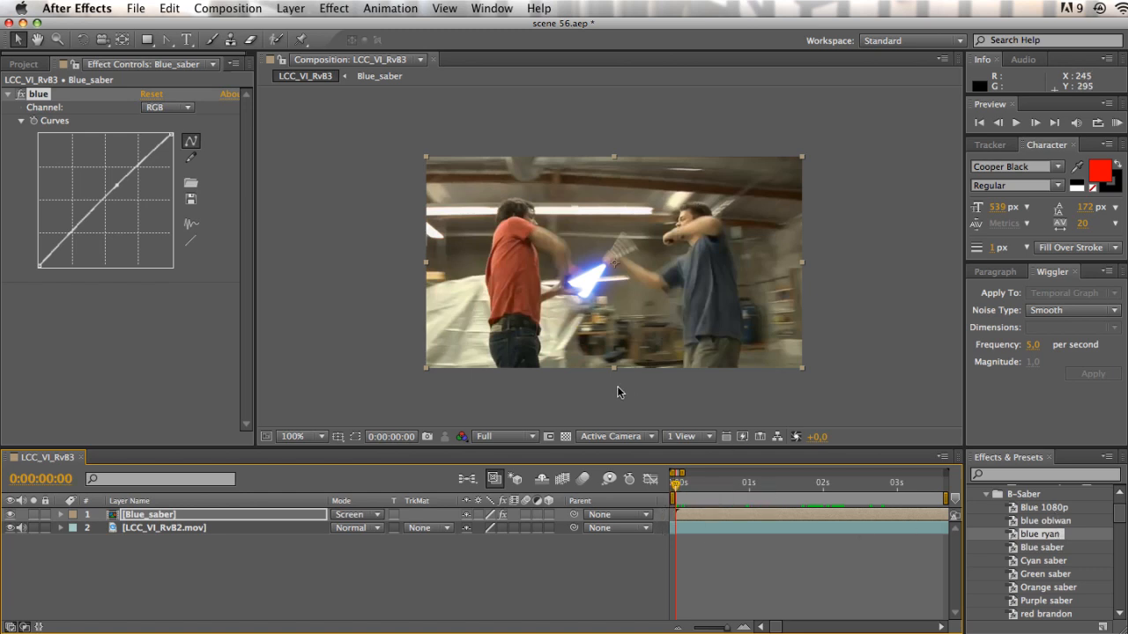
{"action": "mouse_move", "coordinate": [675, 483]}
{"action": "left_mouse_down"}
{"action": "mouse_move", "coordinate": [693, 483]}
{"action": "mouse_move", "coordinate": [672, 484]}
{"action": "left_mouse_up"}
{"action": "key", "text": "space"}
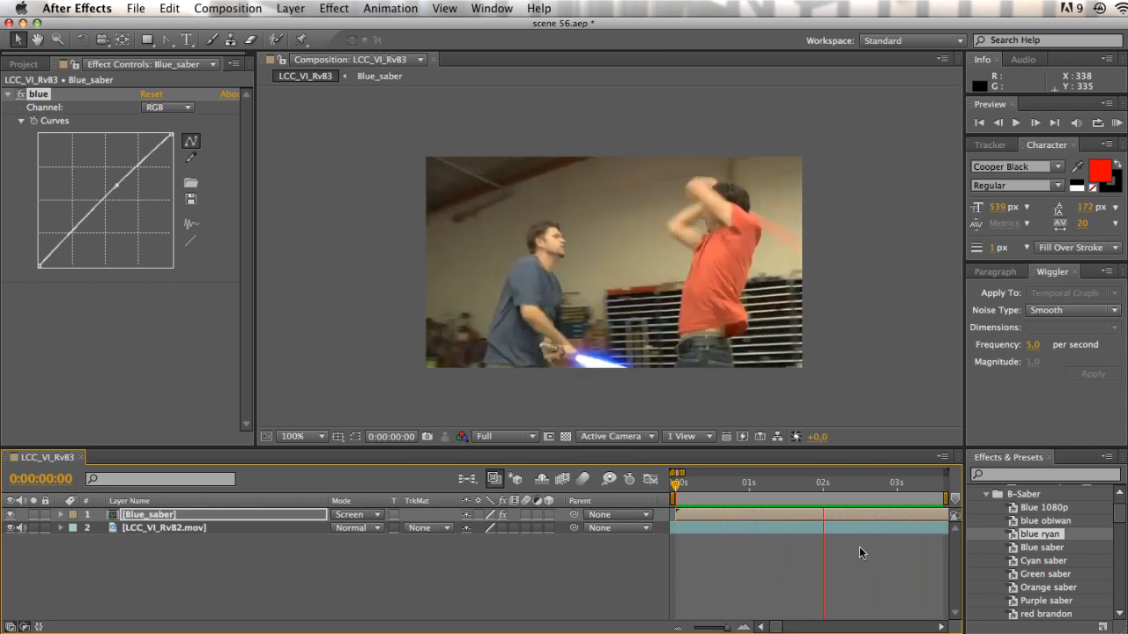
{"action": "left_click", "coordinate": [853, 484]}
{"action": "left_click_drag", "start_coordinate": [812, 488], "coordinate": [678, 490]}
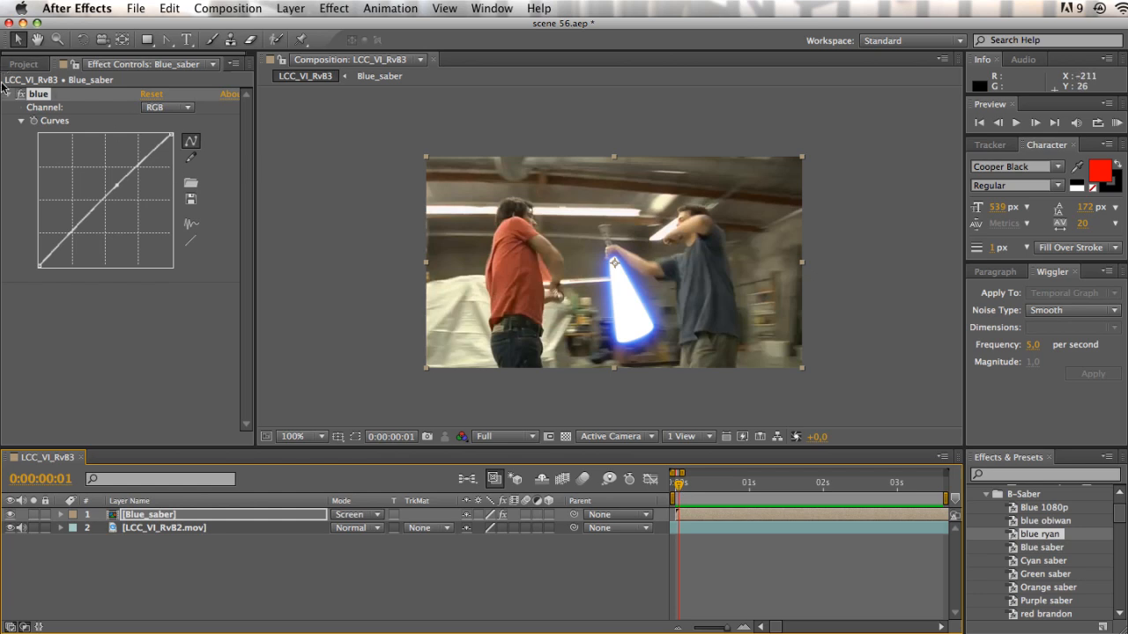
{"action": "left_click", "coordinate": [650, 587]}
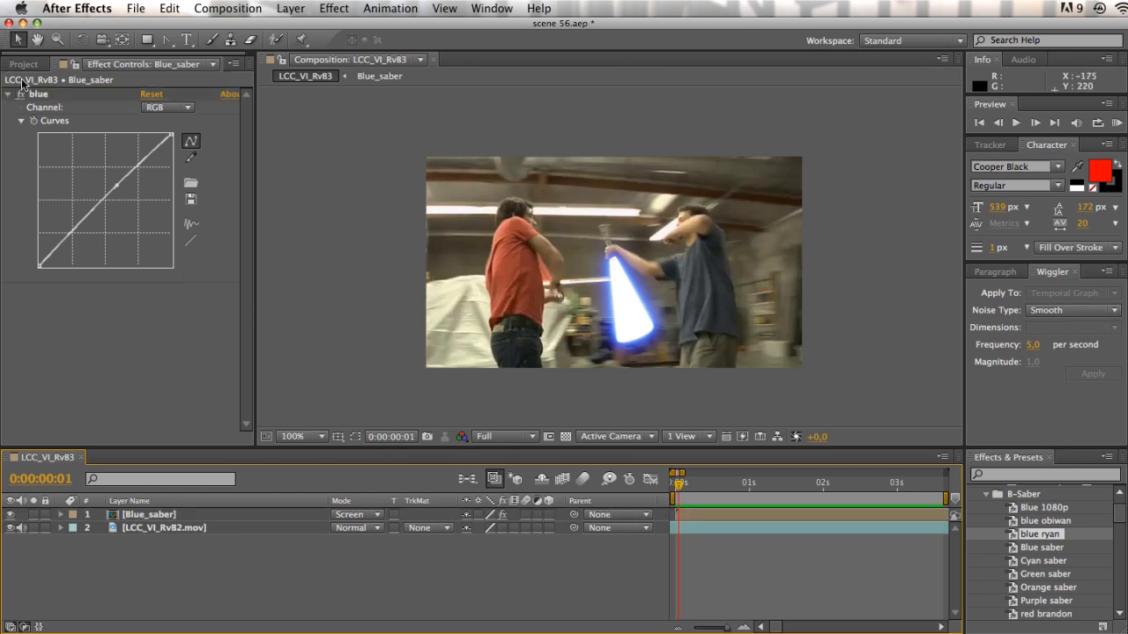
Step: Add the blue 2 composition above the Blue_saber layer and set its blending mode to Screen
{"action": "left_click", "coordinate": [23, 63]}
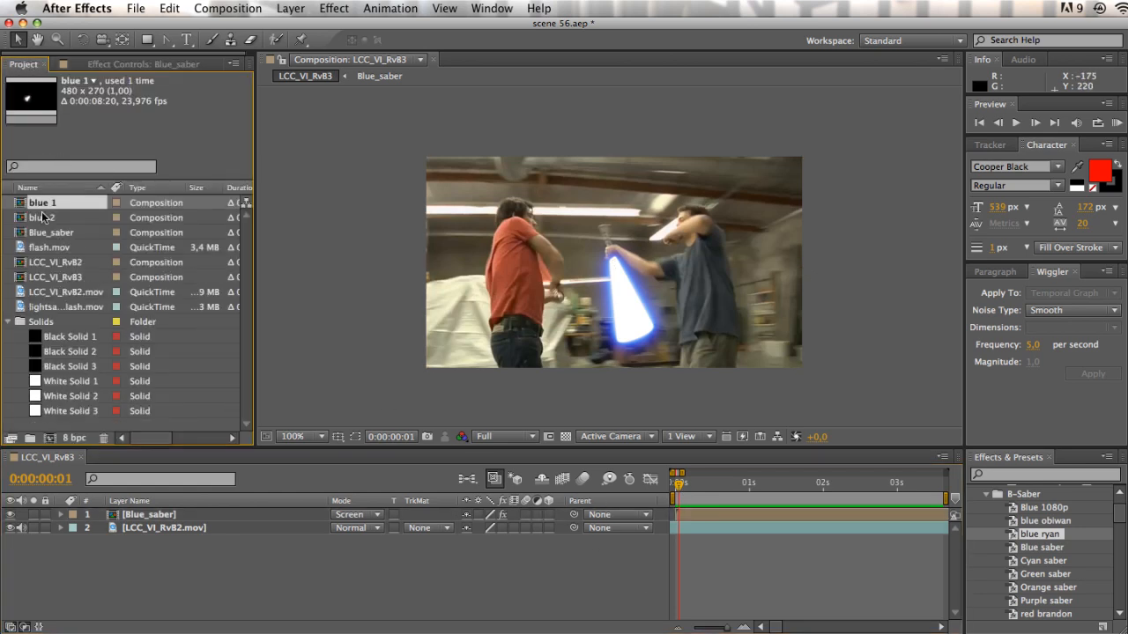
{"action": "left_click_drag", "start_coordinate": [43, 220], "coordinate": [250, 513]}
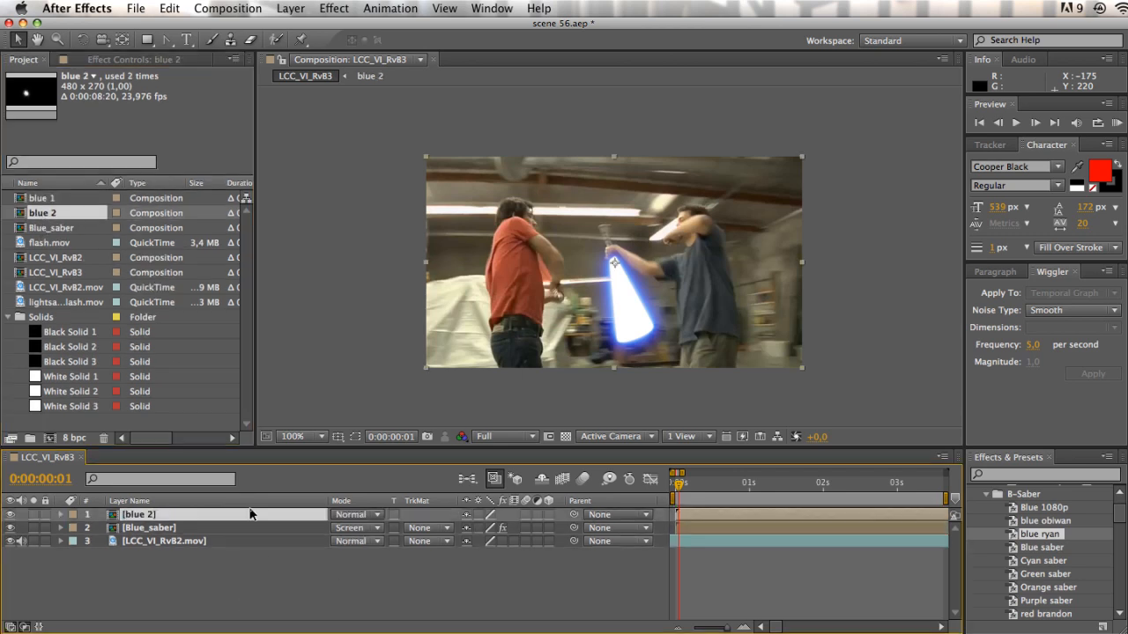
{"action": "left_click", "coordinate": [382, 513]}
{"action": "left_click", "coordinate": [412, 308]}
Step: Apply the blue ryan preset to the blue 2 layer and preview both sabers in motion
{"action": "left_click_drag", "start_coordinate": [1032, 533], "coordinate": [870, 515]}
{"action": "left_click", "coordinate": [625, 556]}
{"action": "key", "text": "space"}
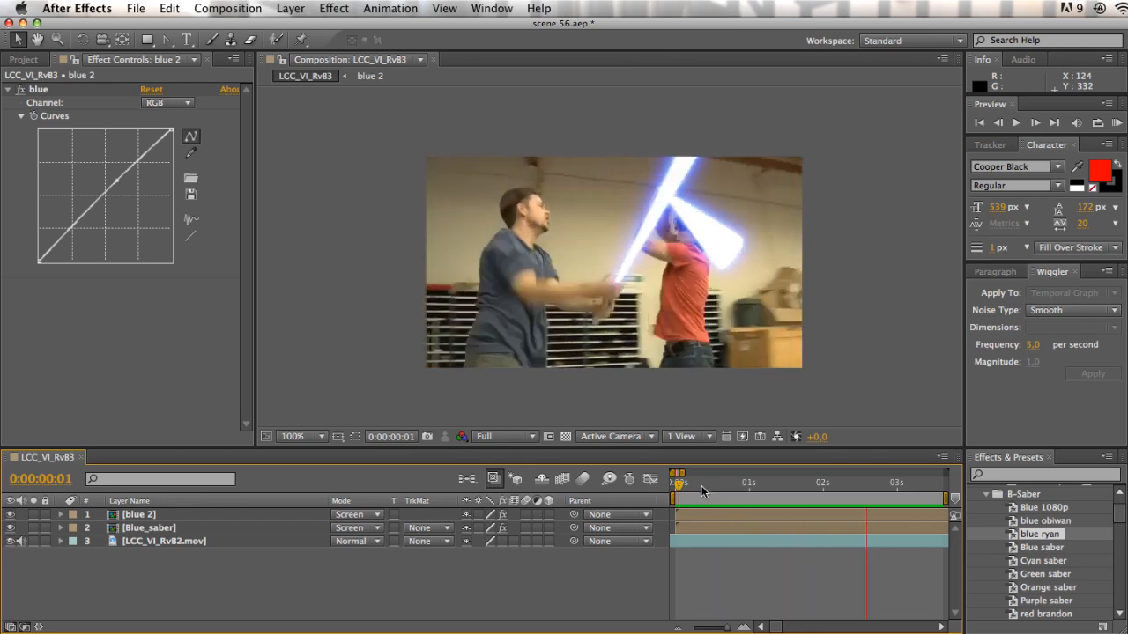
Step: Import lightsaber_clash.mov from the Action Essentials 2 folder and place it as the top layer of LCC_VI_Rv83
{"action": "left_click", "coordinate": [24, 59]}
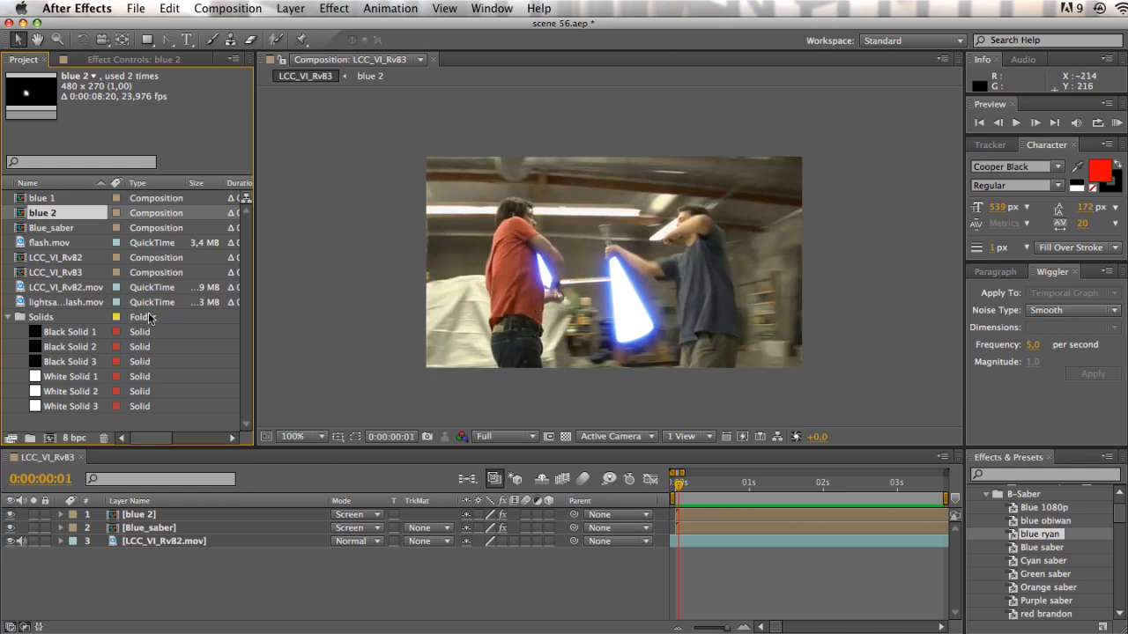
{"action": "left_click", "coordinate": [41, 243]}
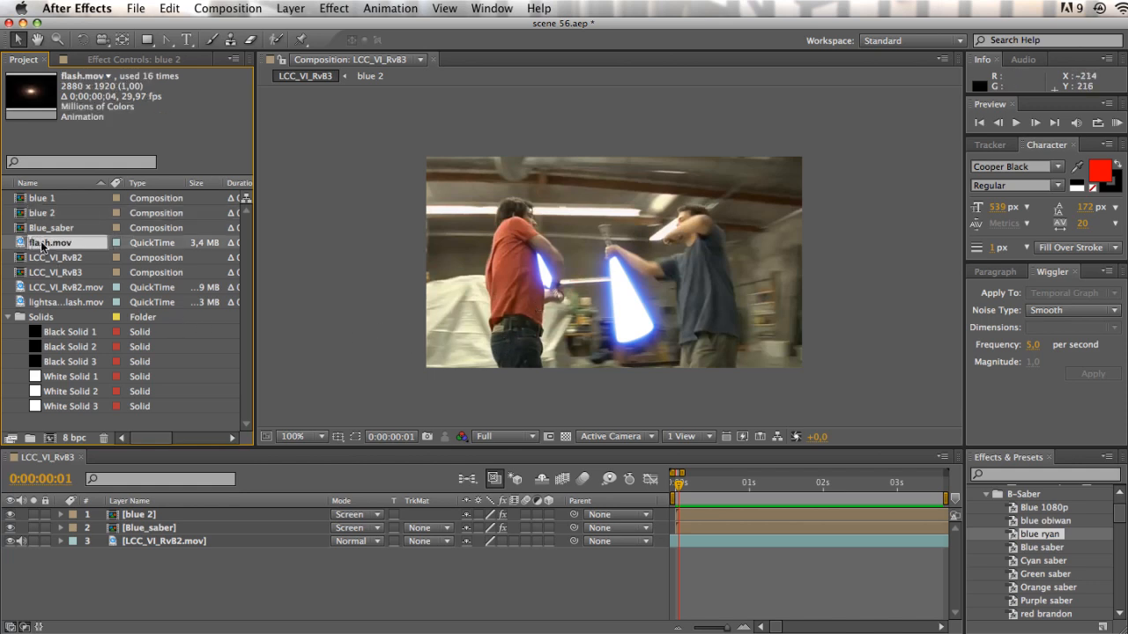
{"action": "left_click", "coordinate": [130, 424]}
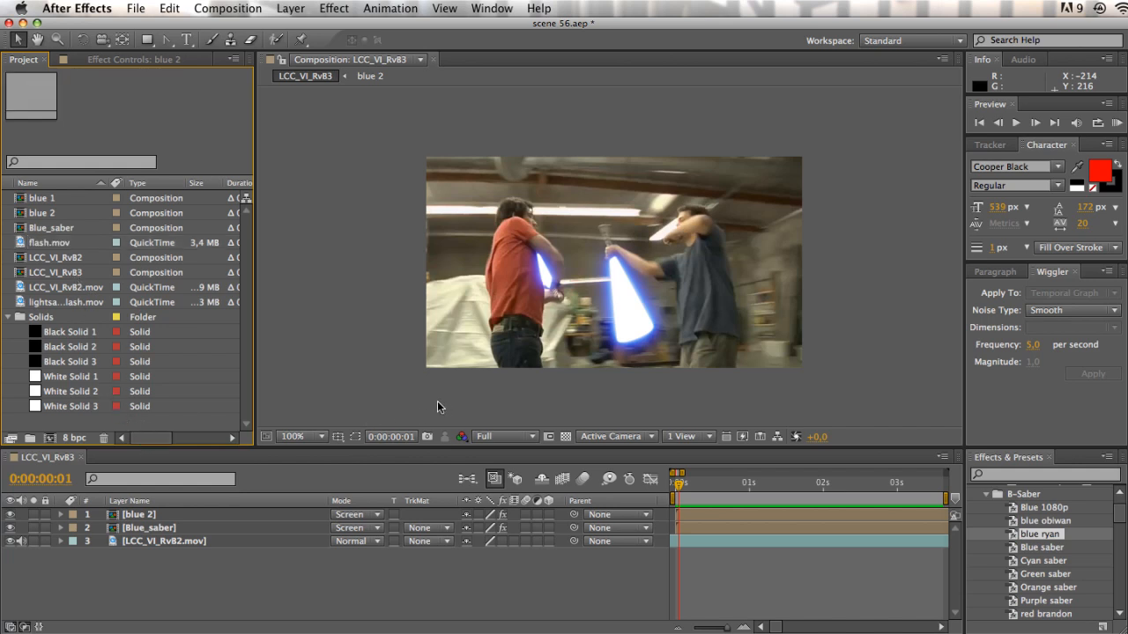
{"action": "key", "text": "super+i"}
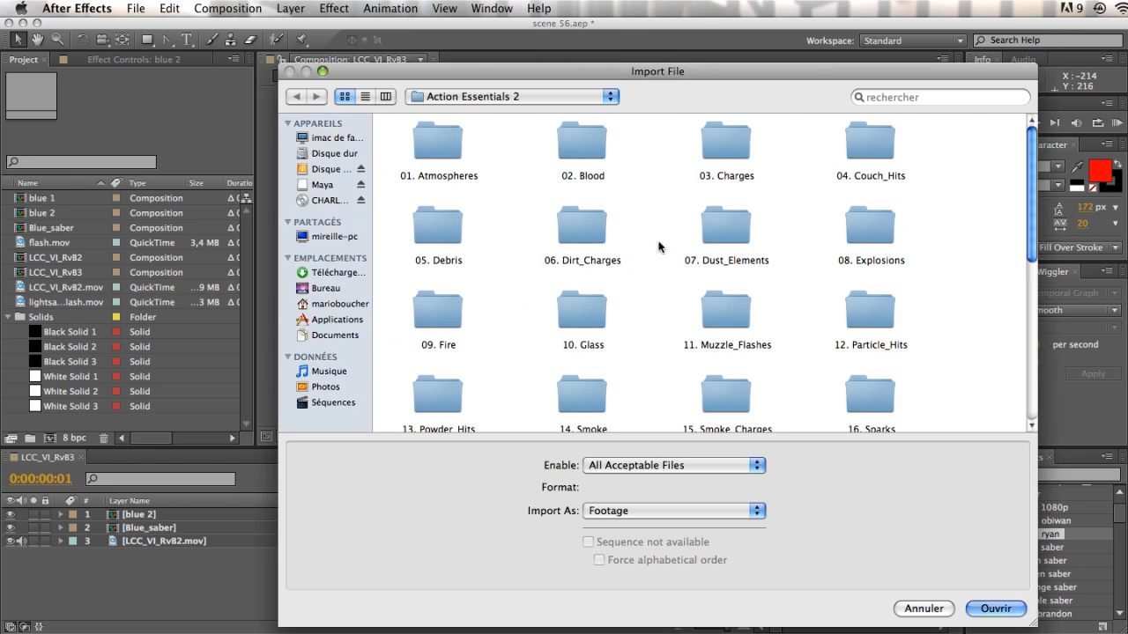
{"action": "scroll", "coordinate": [659, 247], "scroll_direction": "down", "scroll_amount": 10}
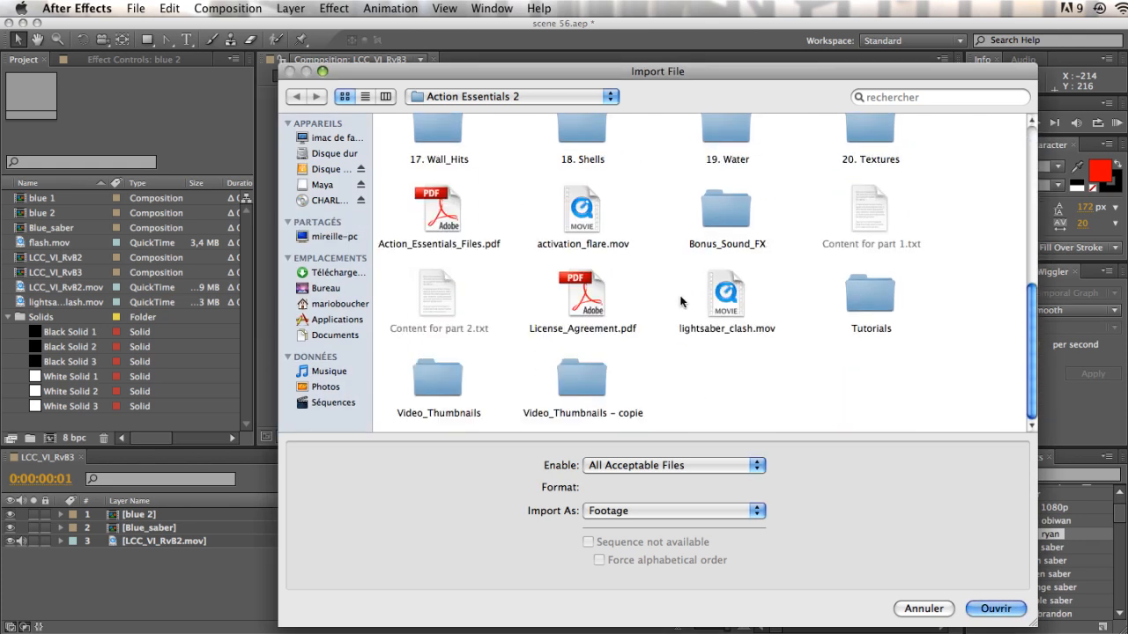
{"action": "double_click", "coordinate": [729, 304]}
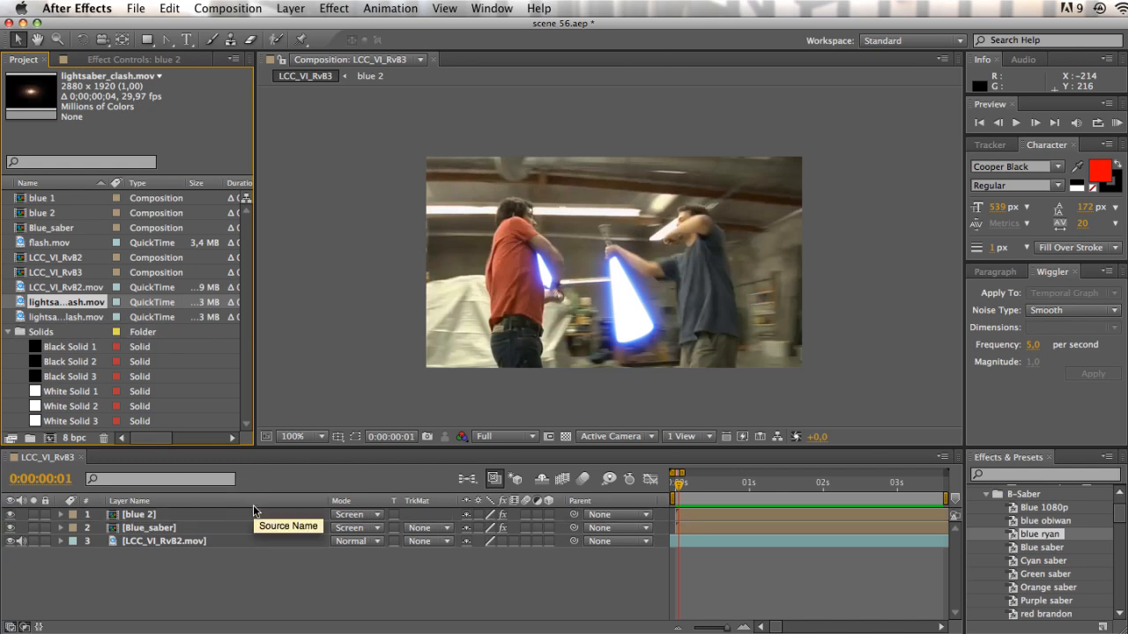
{"action": "left_click_drag", "start_coordinate": [60, 310], "coordinate": [238, 512]}
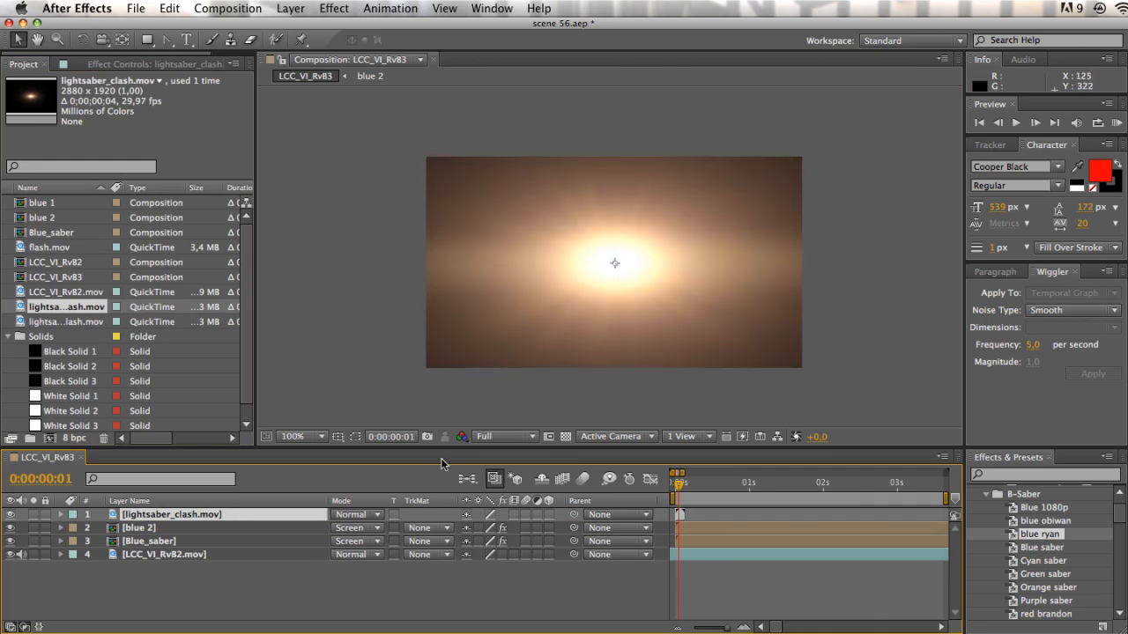
Step: Set the lightsaber_clash.mov layer's blending mode to Add and shift the flash slightly toward the red-shirted fighter
{"action": "left_click", "coordinate": [364, 515]}
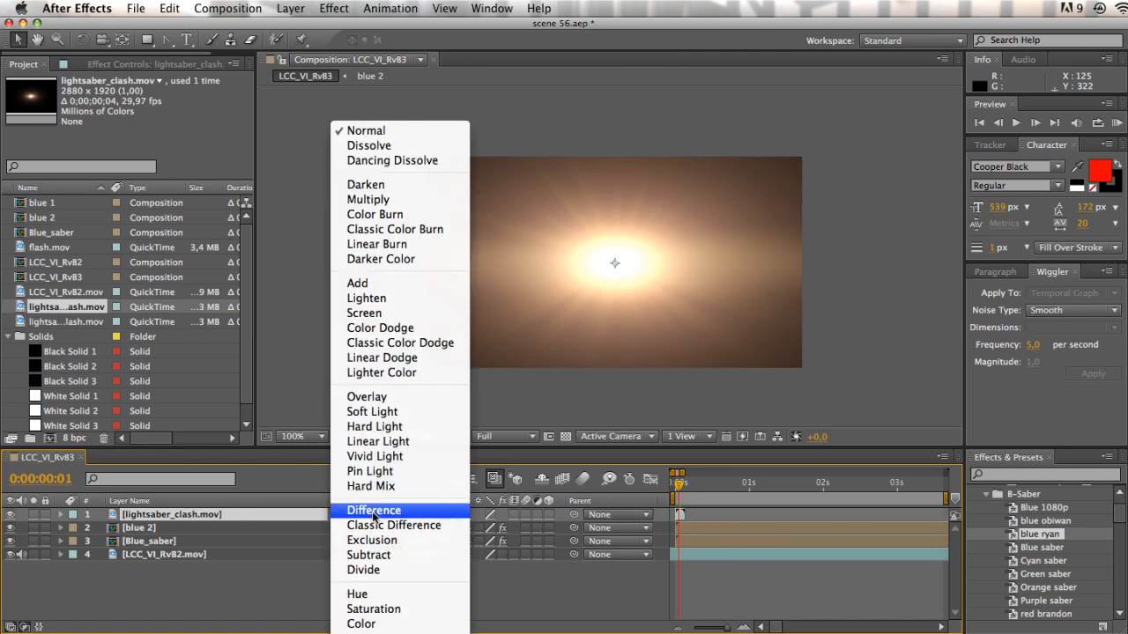
{"action": "left_click", "coordinate": [421, 284]}
{"action": "left_click_drag", "start_coordinate": [641, 250], "coordinate": [615, 249]}
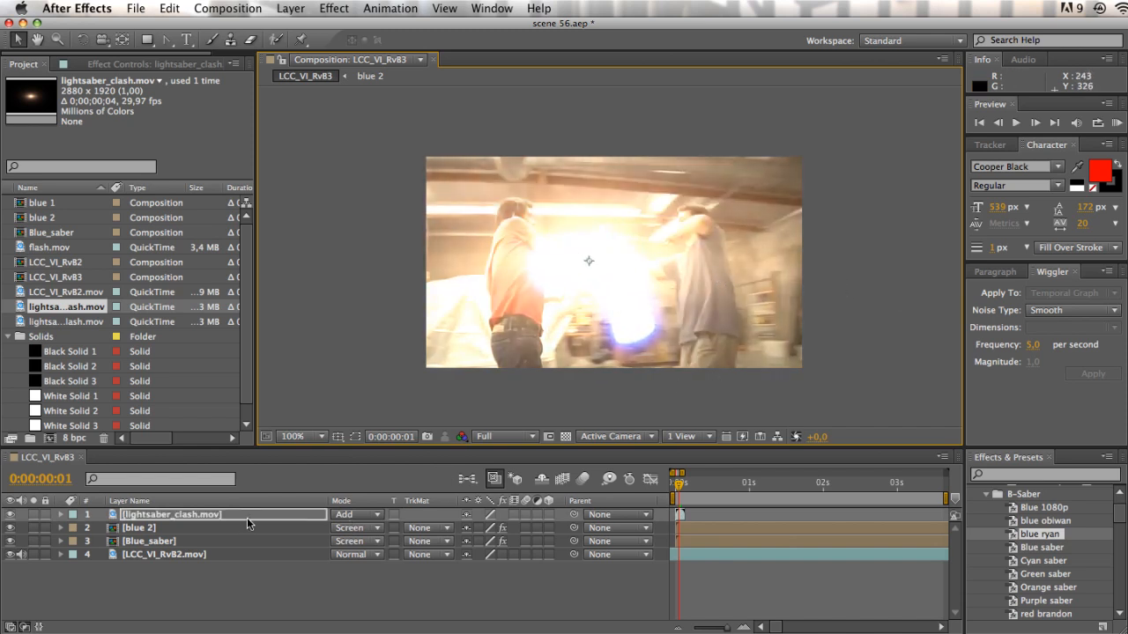
Step: Scale the clash flash to 33 by 44% and place it over the blue blade between the fighters
{"action": "key", "text": "s"}
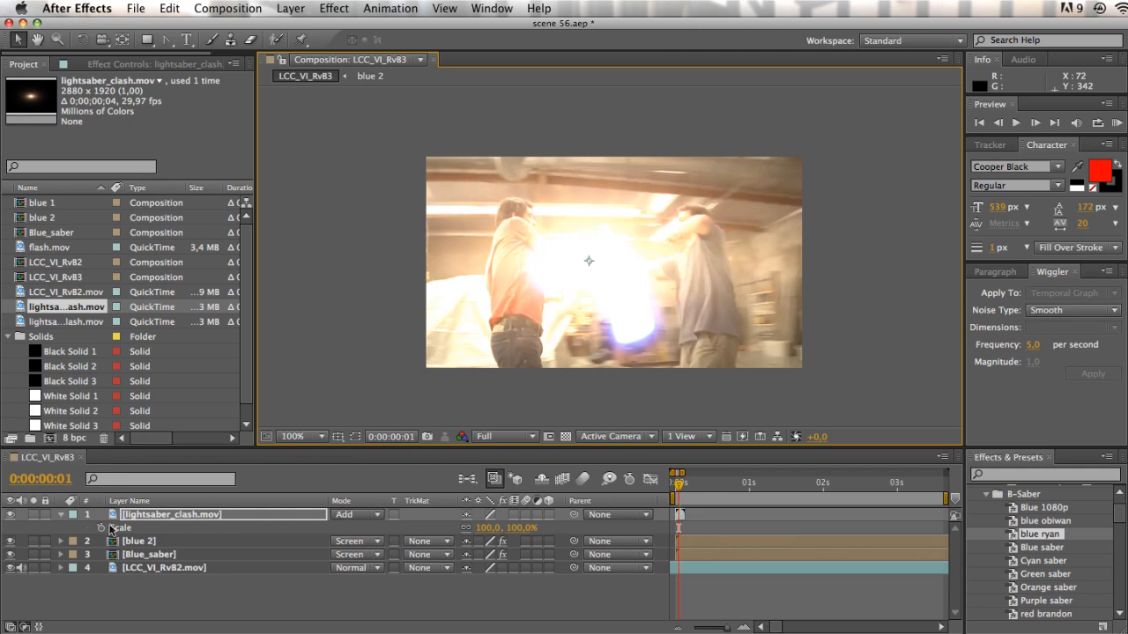
{"action": "left_click_drag", "start_coordinate": [522, 529], "coordinate": [474, 528]}
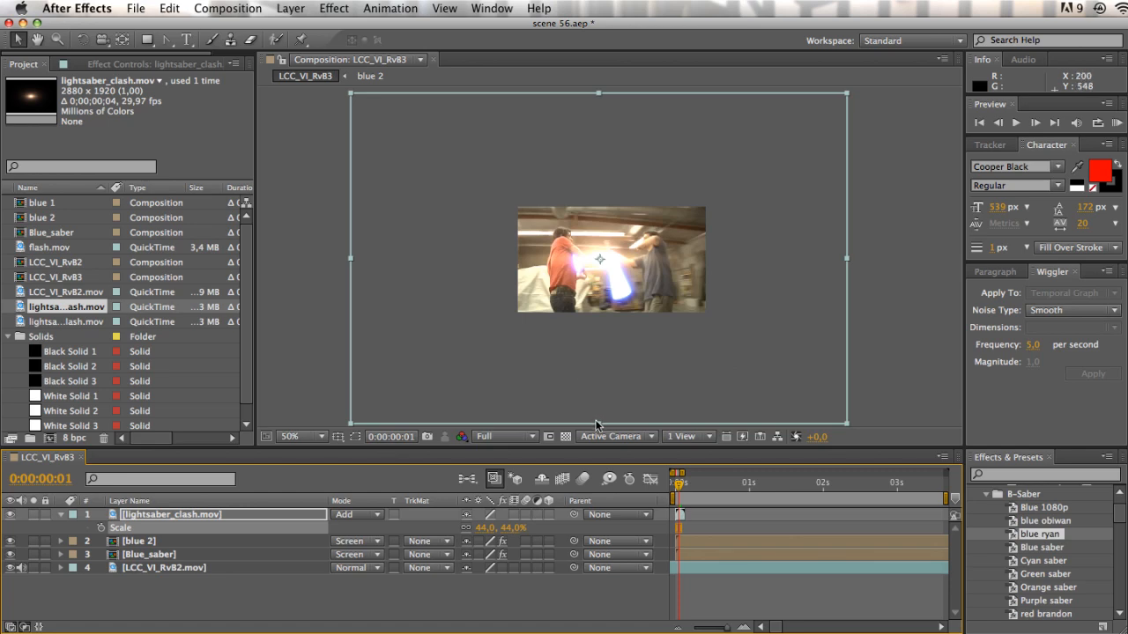
{"action": "left_click_drag", "start_coordinate": [846, 258], "coordinate": [785, 263]}
{"action": "key", "text": "."}
{"action": "key", "text": "."}
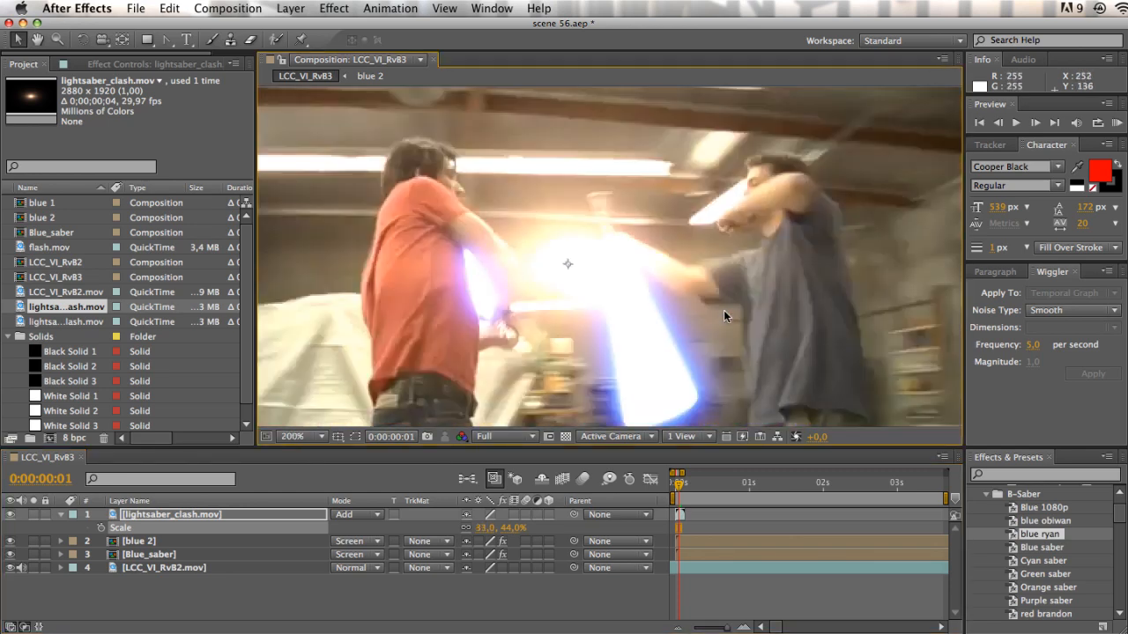
{"action": "left_click_drag", "start_coordinate": [567, 306], "coordinate": [653, 328]}
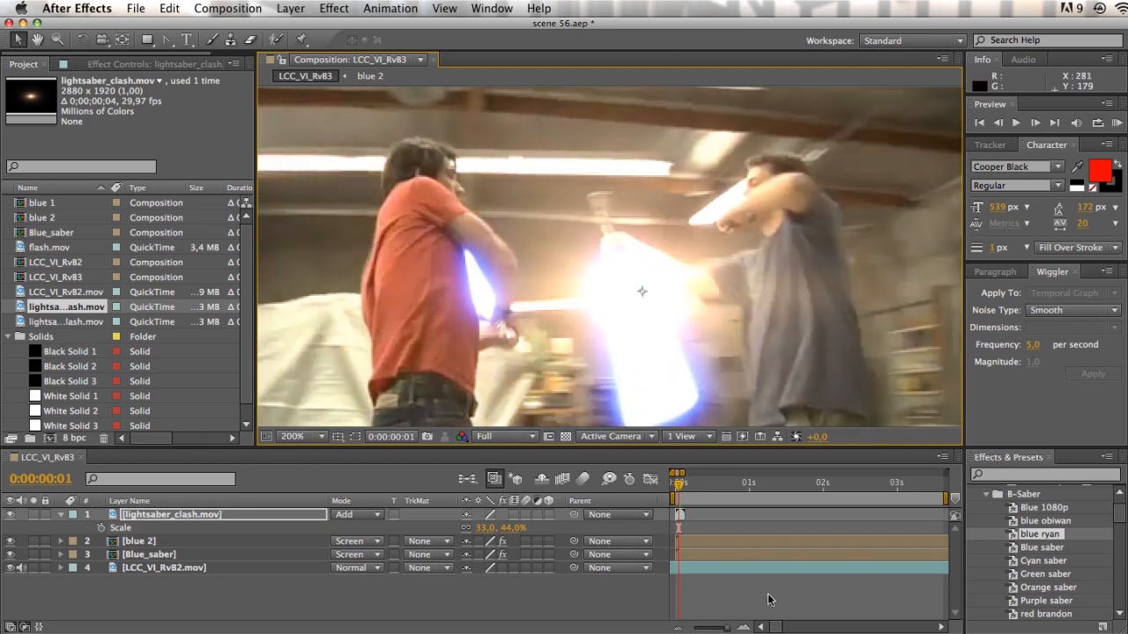
Step: Start the clash layer at 0:00:00:07 and place its flash over the red-shirted fighter's saber, at about 156, 93.5
{"action": "left_click_drag", "start_coordinate": [679, 484], "coordinate": [662, 491]}
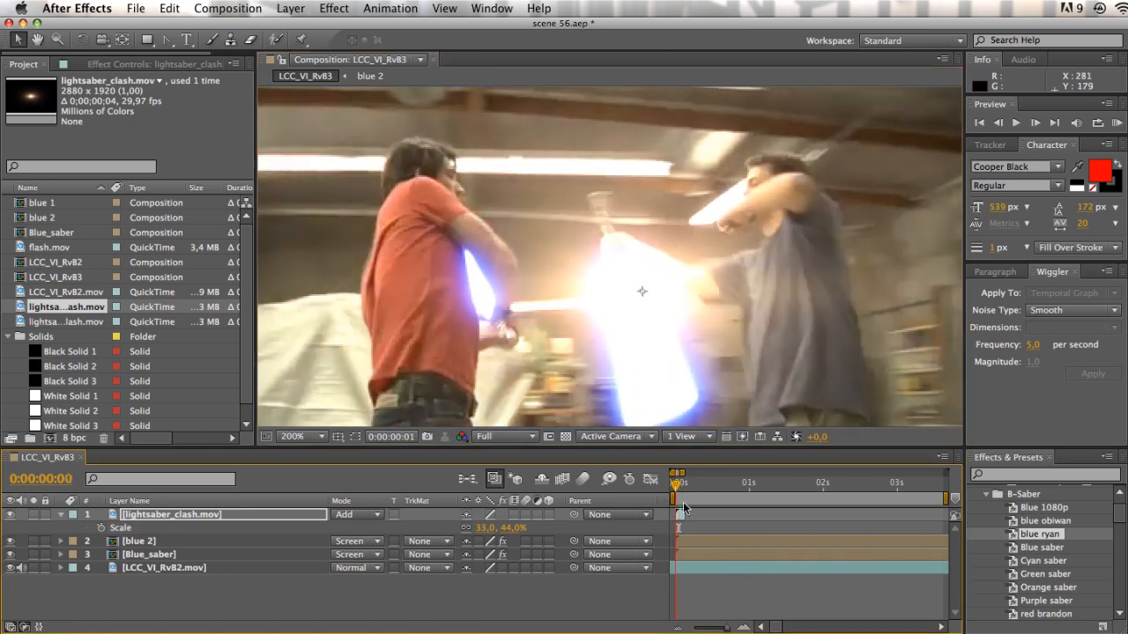
{"action": "left_click", "coordinate": [741, 628]}
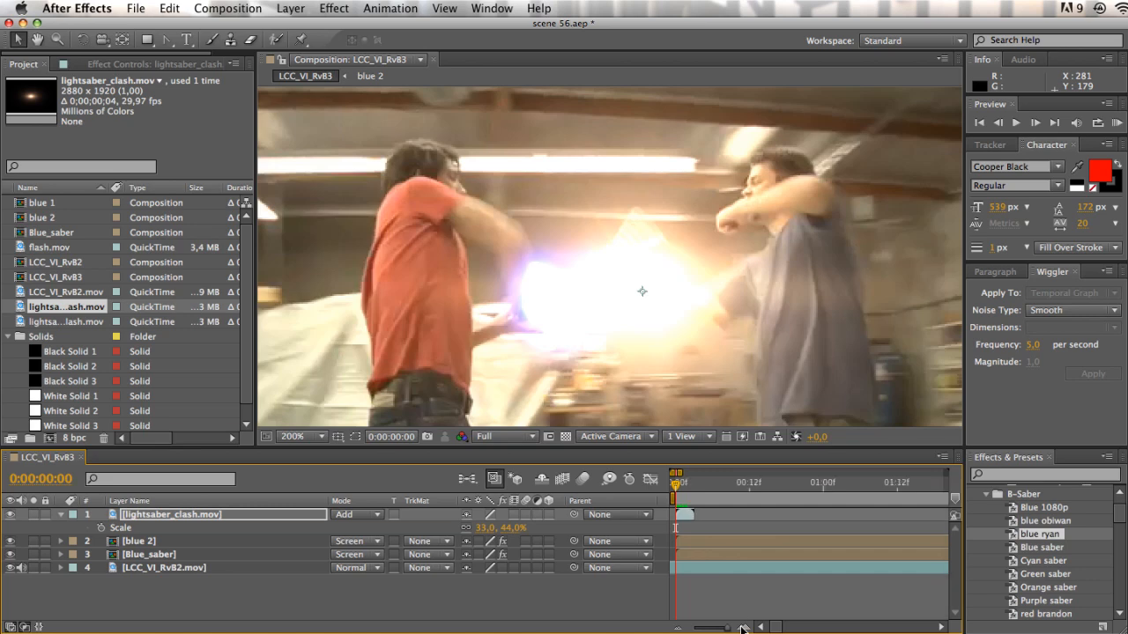
{"action": "left_click_drag", "start_coordinate": [686, 520], "coordinate": [750, 516]}
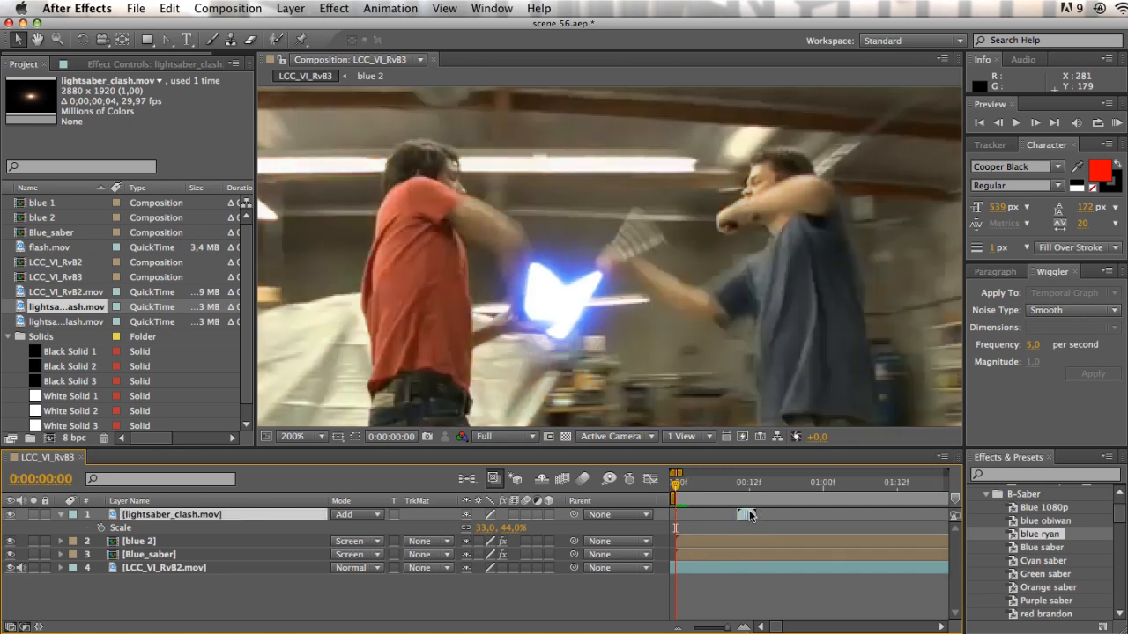
{"action": "left_click_drag", "start_coordinate": [681, 490], "coordinate": [727, 515]}
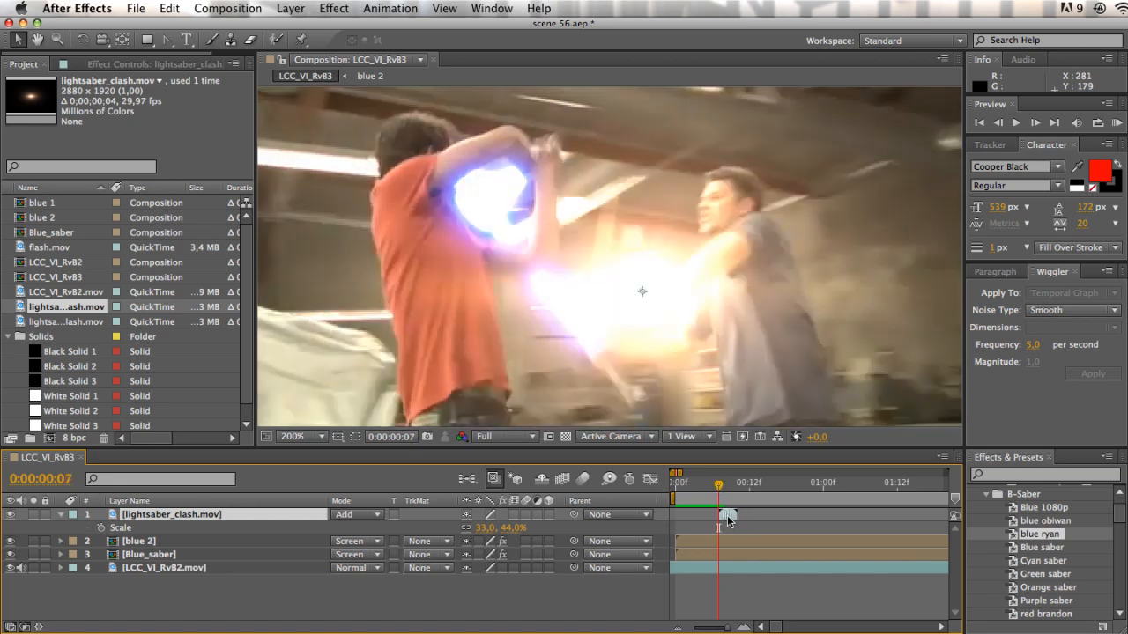
{"action": "mouse_move", "coordinate": [659, 346]}
{"action": "left_mouse_down"}
{"action": "mouse_move", "coordinate": [515, 223]}
{"action": "mouse_move", "coordinate": [475, 215]}
{"action": "mouse_move", "coordinate": [490, 233]}
{"action": "left_mouse_up"}
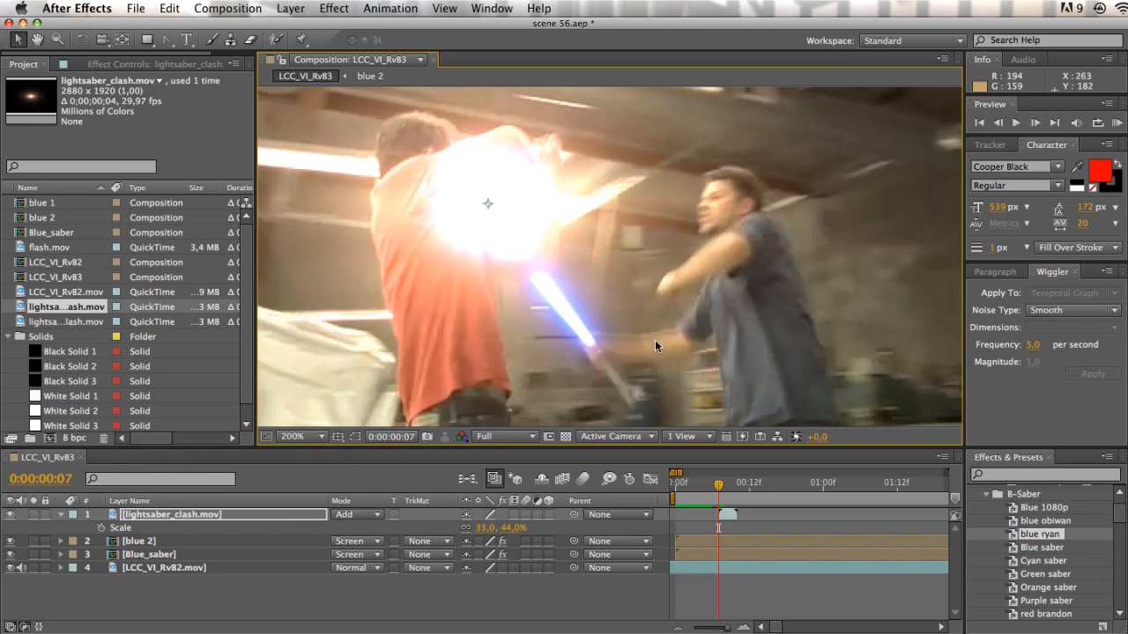
Step: Keyframe the flash's position at frame 0:00:00:07 and move it to about 161, 82 at frame 0:00:00:08
{"action": "key", "text": "p"}
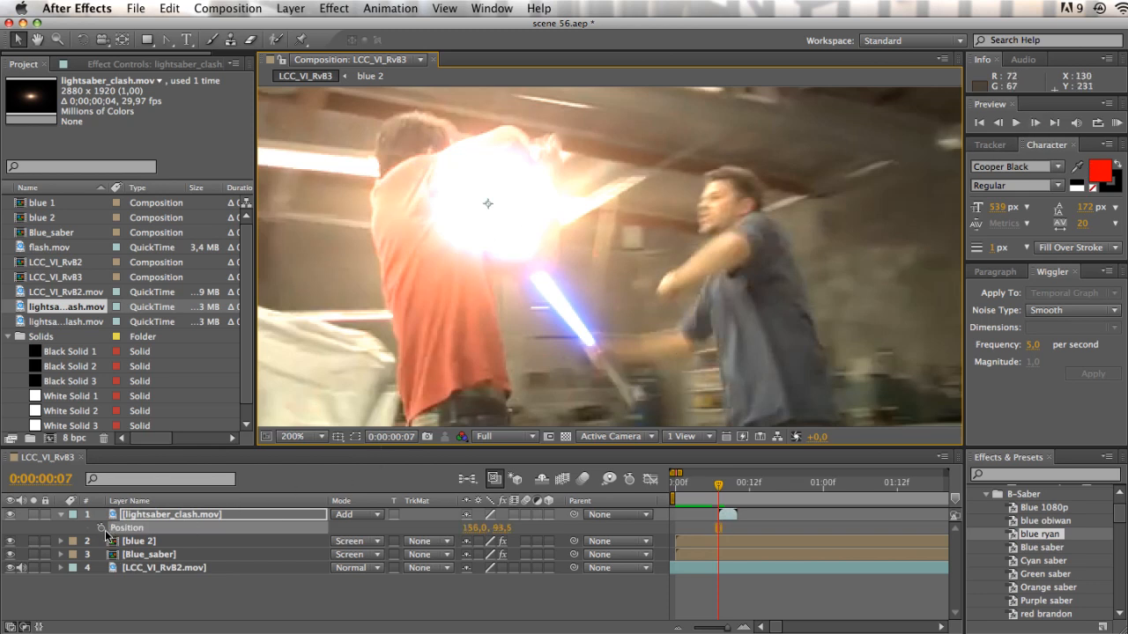
{"action": "left_click", "coordinate": [102, 529]}
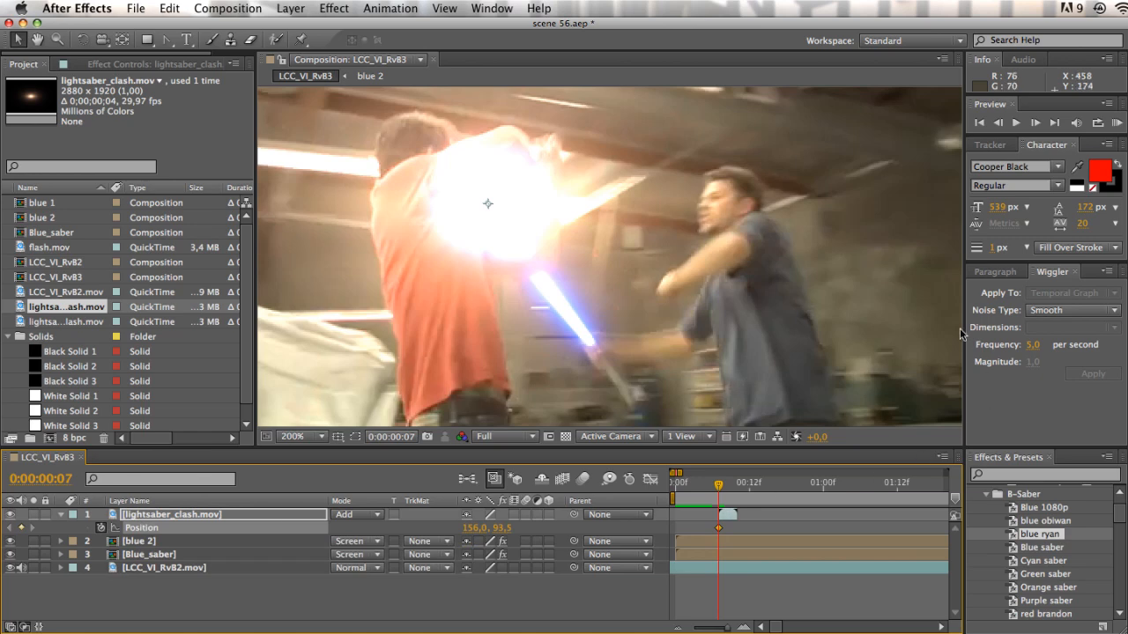
{"action": "left_click", "coordinate": [1035, 122]}
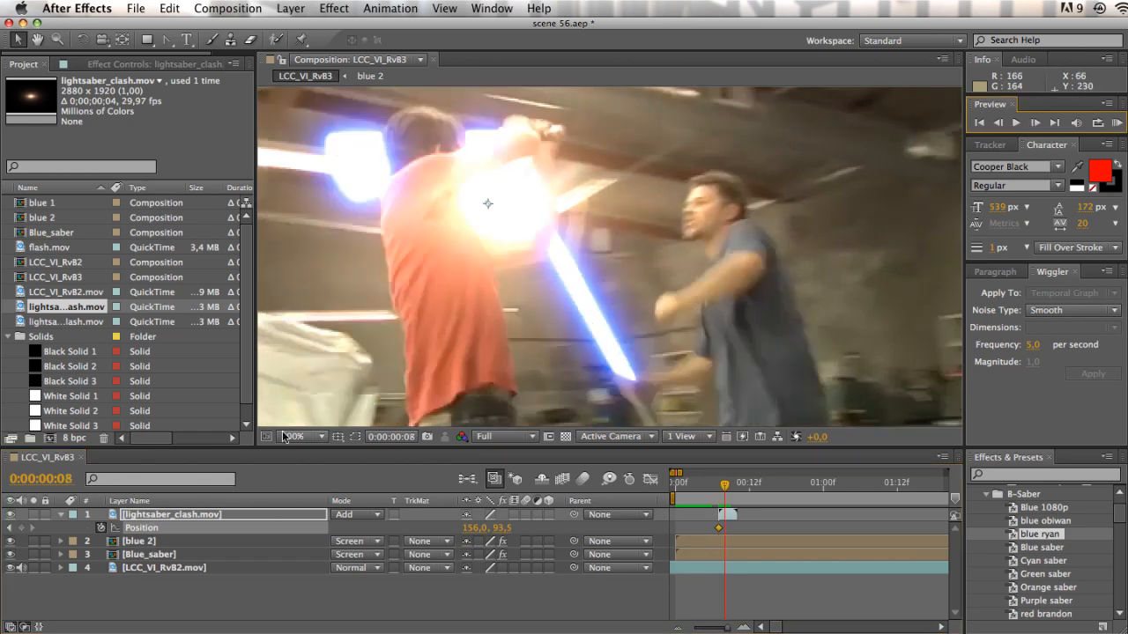
{"action": "left_click_drag", "start_coordinate": [525, 186], "coordinate": [536, 167]}
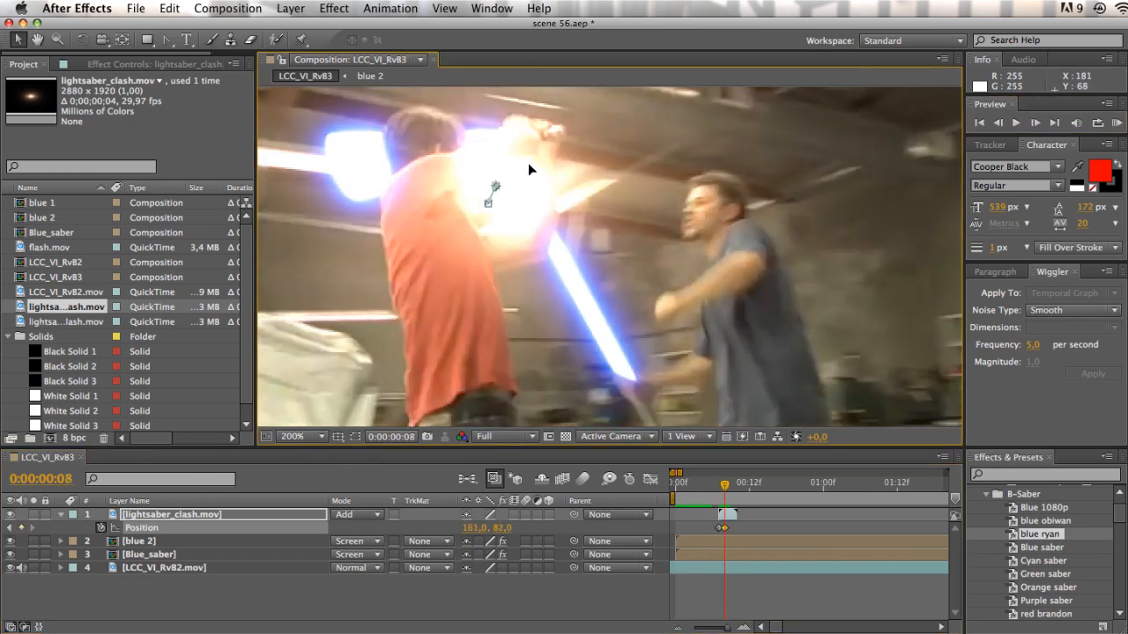
Step: At frame 0:00:00:09, keyframe the flash outside the picture at about 81, -5 and check the following frame
{"action": "left_click", "coordinate": [1032, 123]}
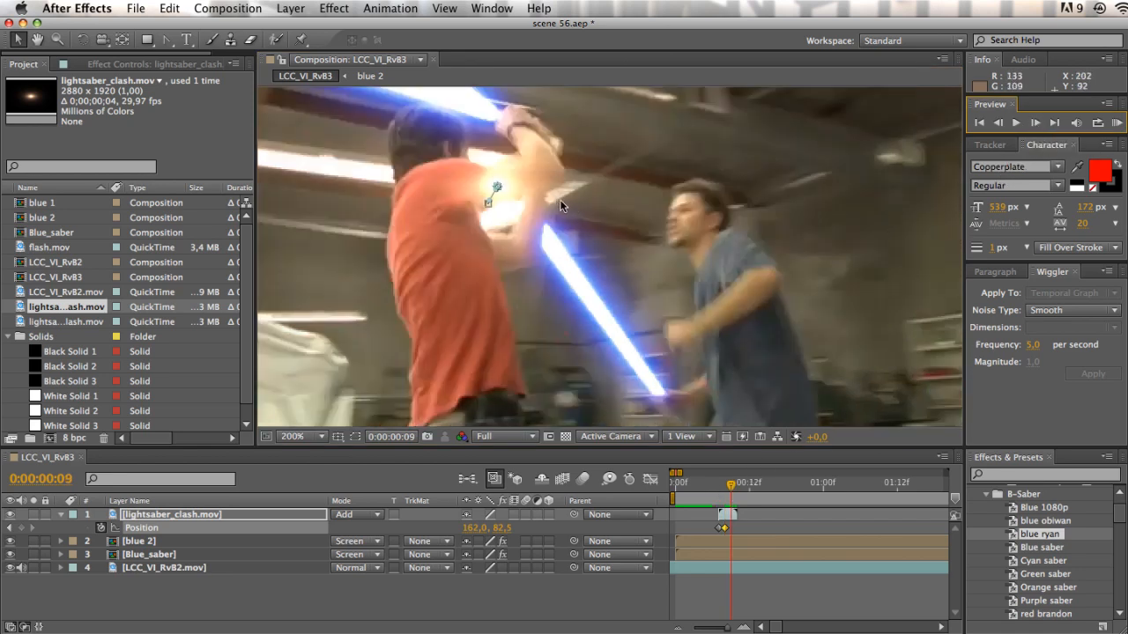
{"action": "left_click_drag", "start_coordinate": [496, 182], "coordinate": [698, 298]}
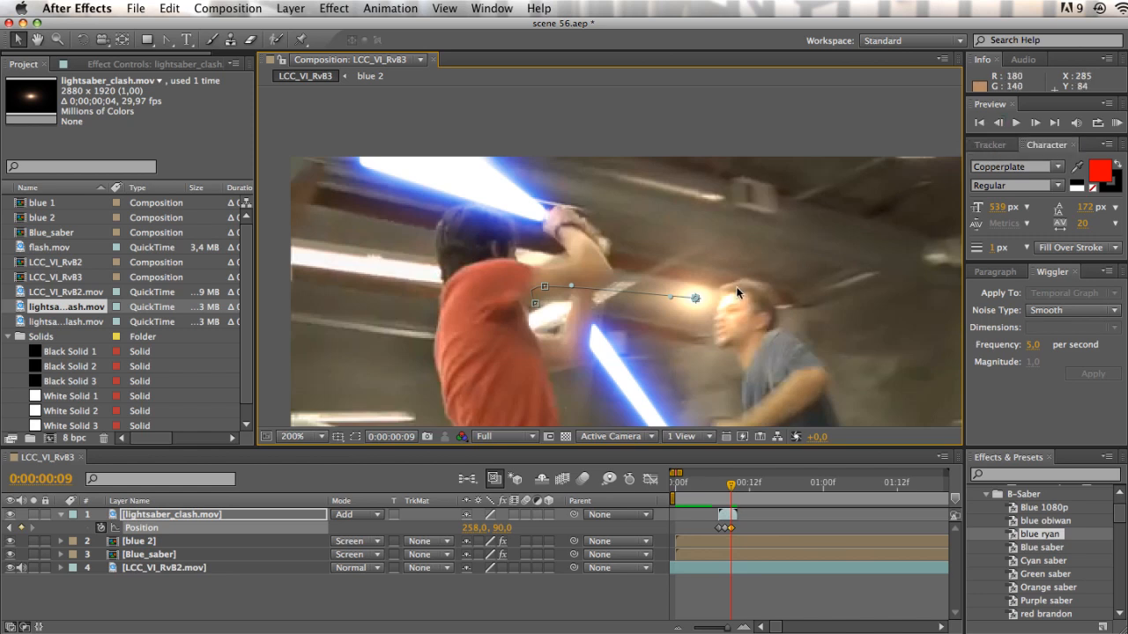
{"action": "left_click_drag", "start_coordinate": [696, 298], "coordinate": [417, 149]}
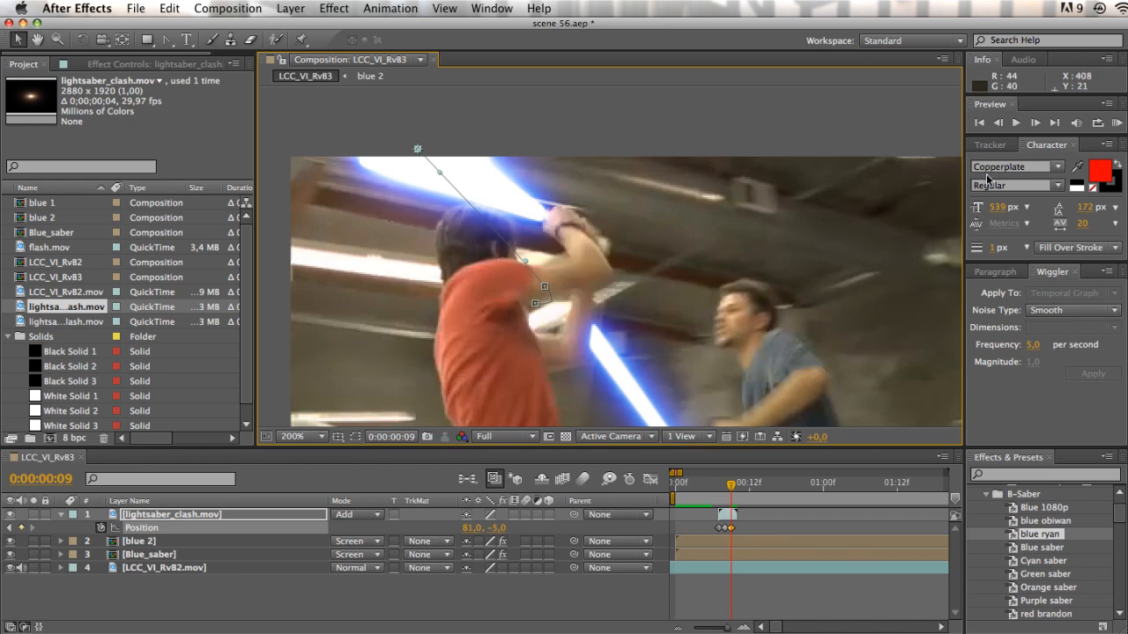
{"action": "left_click", "coordinate": [1036, 123]}
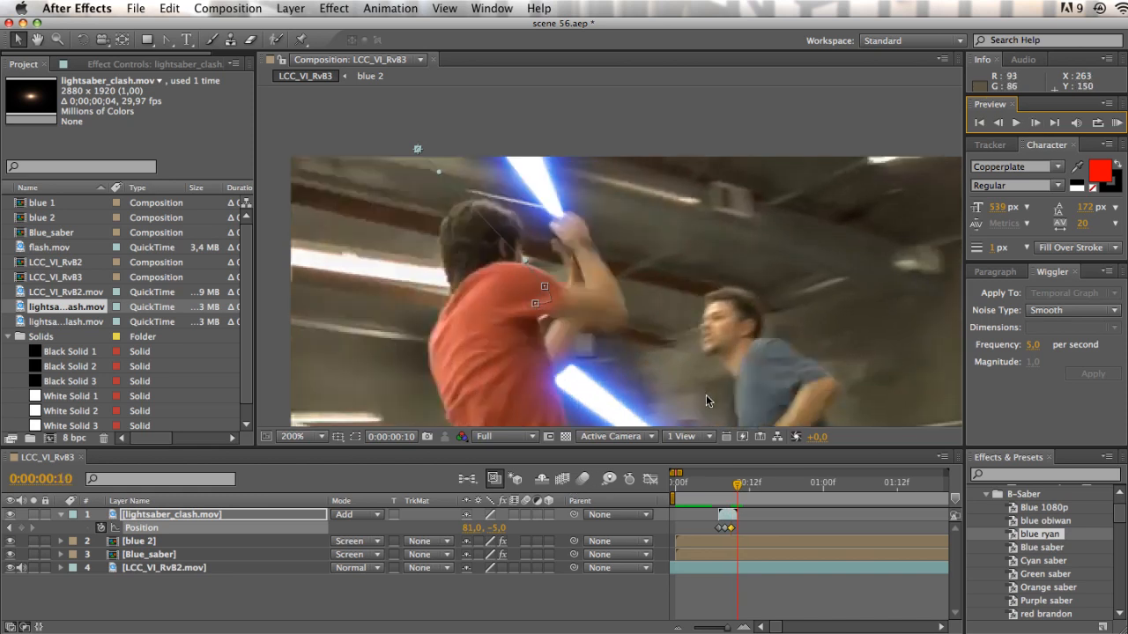
Step: Duplicate the clash layer and start the copy at the next saber clash, frame 0:00:00:15
{"action": "left_click_drag", "start_coordinate": [766, 388], "coordinate": [744, 343]}
{"action": "left_click_drag", "start_coordinate": [740, 489], "coordinate": [768, 489]}
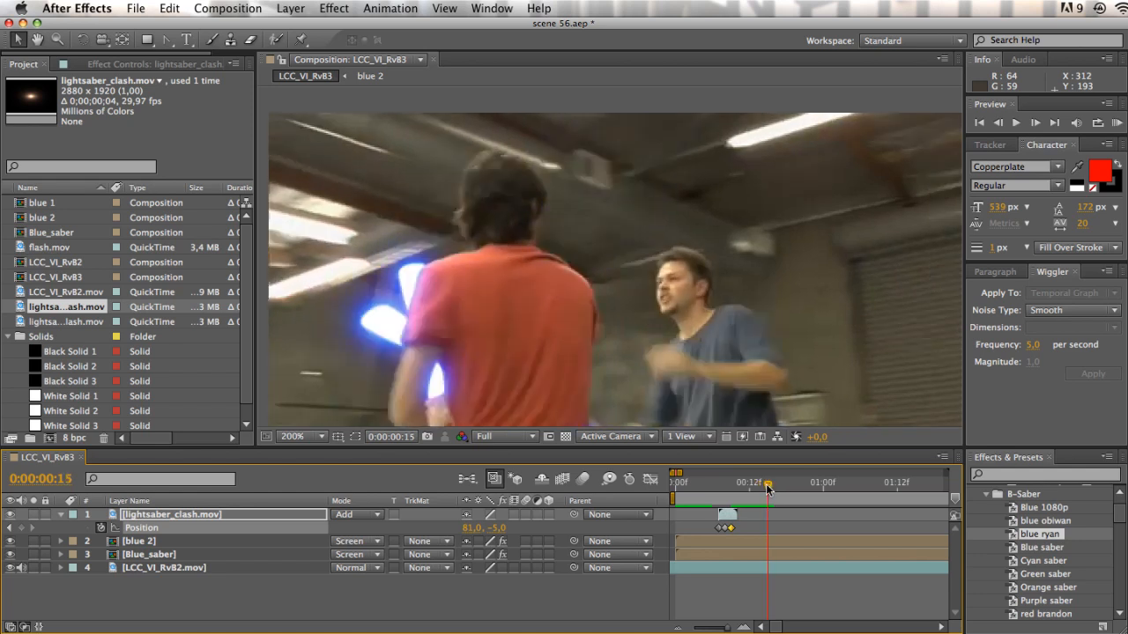
{"action": "left_click", "coordinate": [727, 516]}
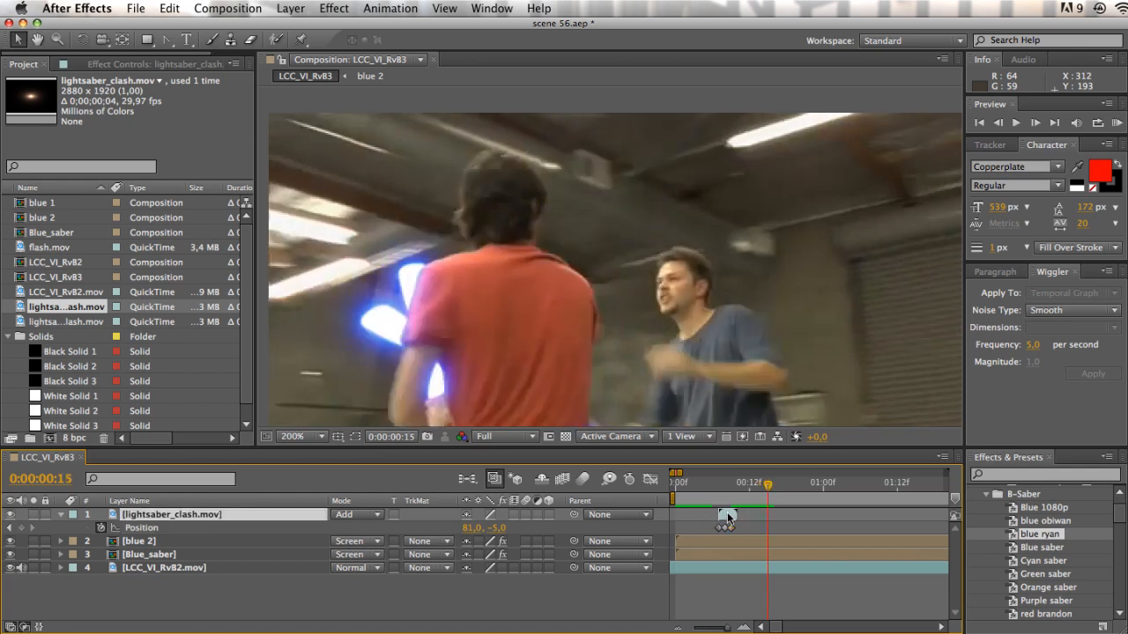
{"action": "key", "text": "ctrl+d"}
{"action": "key", "text": "bracketleft"}
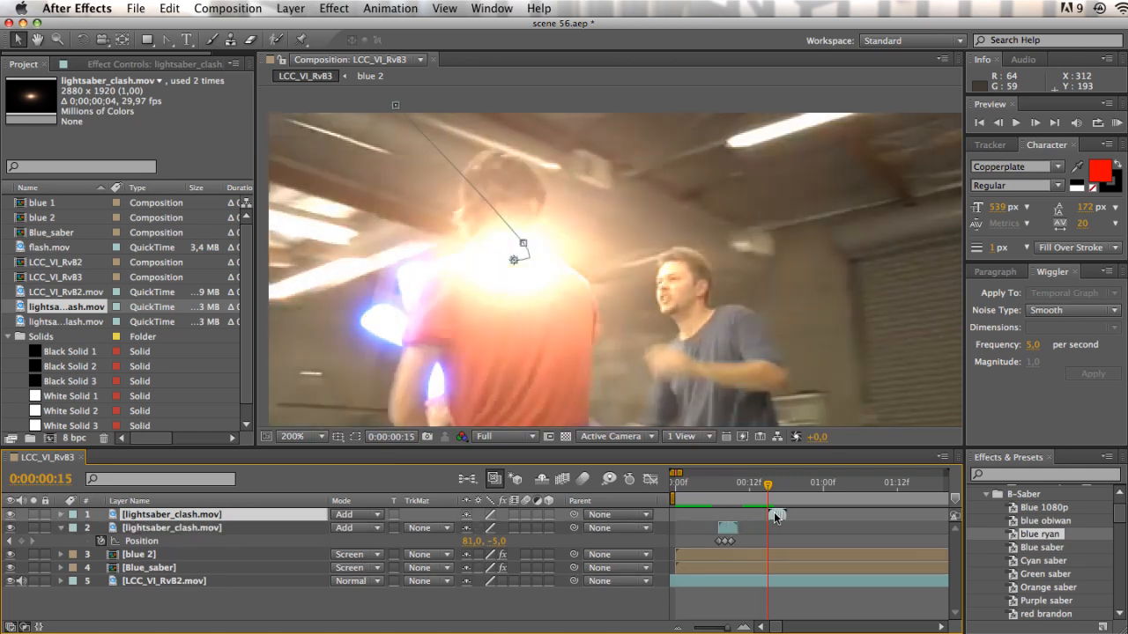
Step: Keyframe the copied flash onto the crossing sabers from frame 0:00:00:15 through 0:00:00:17
{"action": "left_click", "coordinate": [532, 302]}
{"action": "left_click_drag", "start_coordinate": [533, 296], "coordinate": [608, 293]}
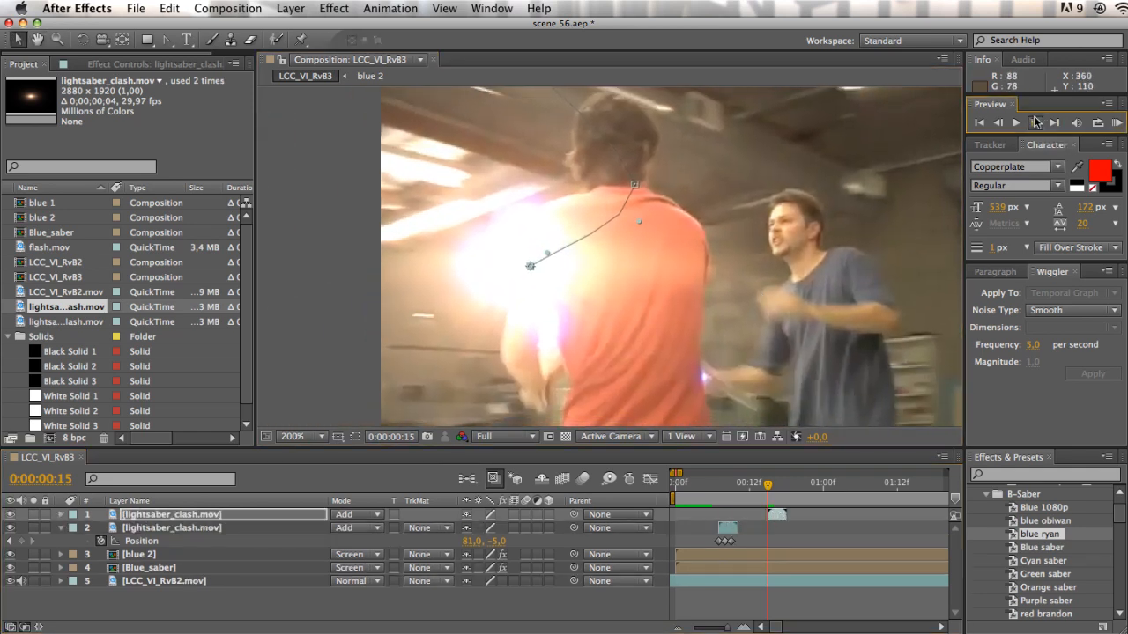
{"action": "key", "text": "Page_Down"}
{"action": "left_click_drag", "start_coordinate": [620, 315], "coordinate": [643, 311]}
{"action": "key", "text": "Page_Down"}
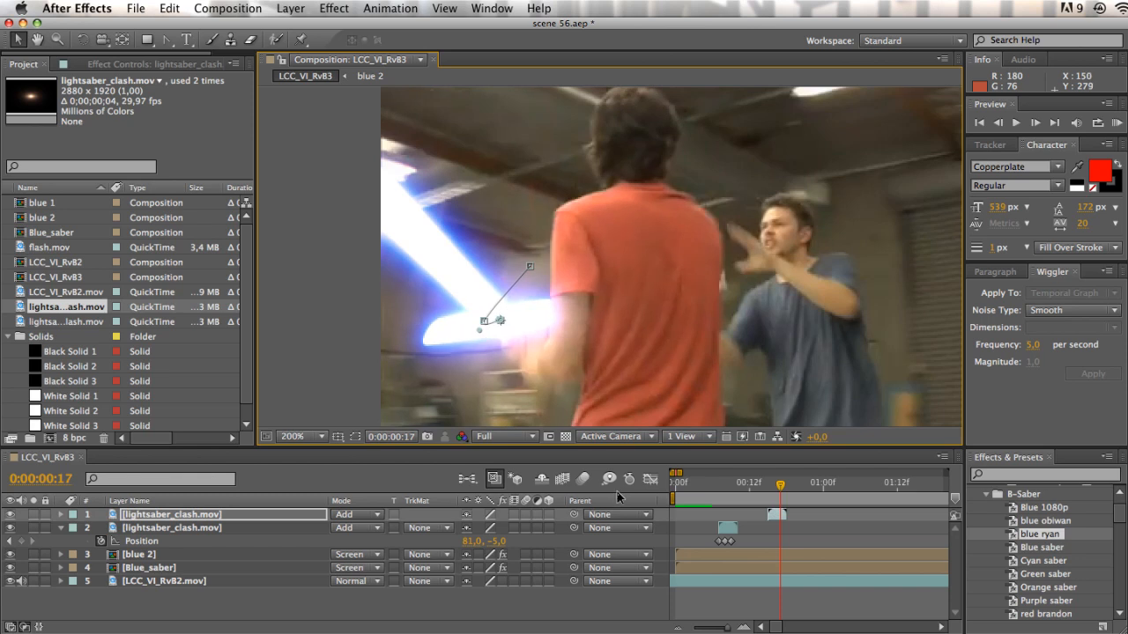
{"action": "key", "text": "space"}
{"action": "left_click_drag", "start_coordinate": [664, 394], "coordinate": [742, 343]}
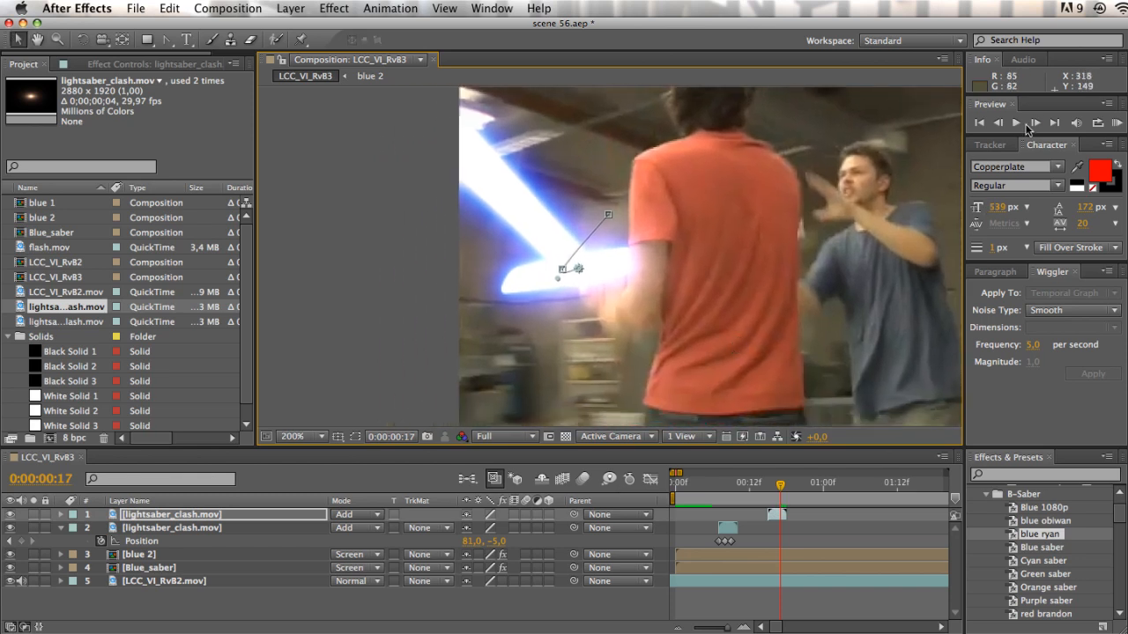
{"action": "key", "text": "Page_Down"}
Step: Duplicate the second clash layer and move the copy further along the timeline to another saber hit
{"action": "left_click", "coordinate": [778, 517]}
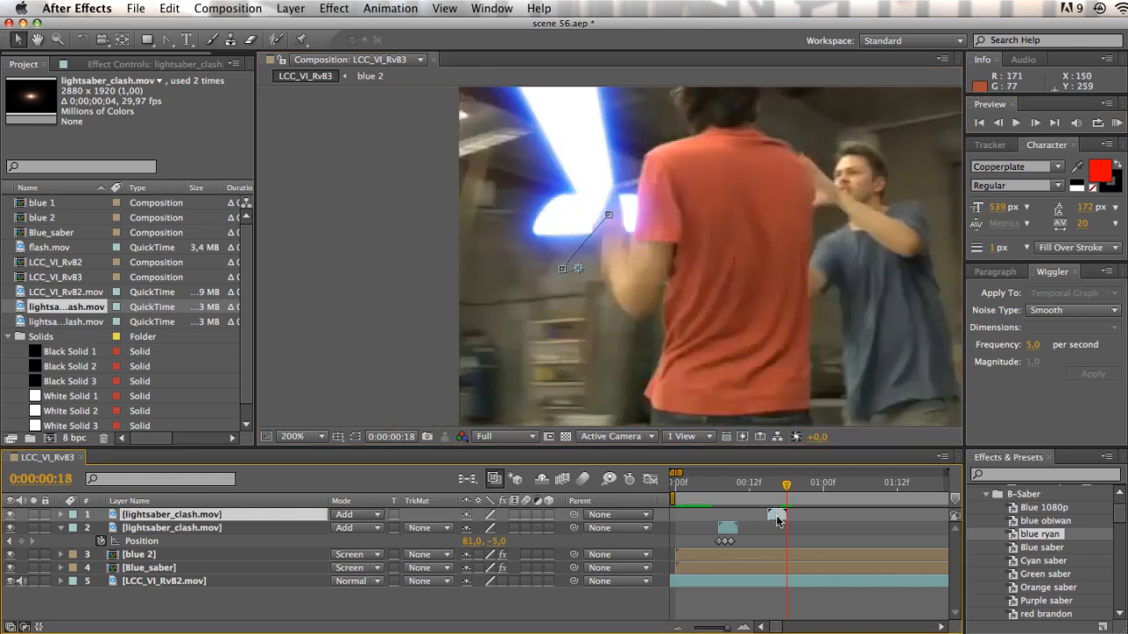
{"action": "key", "text": "ctrl+d"}
{"action": "left_click_drag", "start_coordinate": [778, 517], "coordinate": [890, 518]}
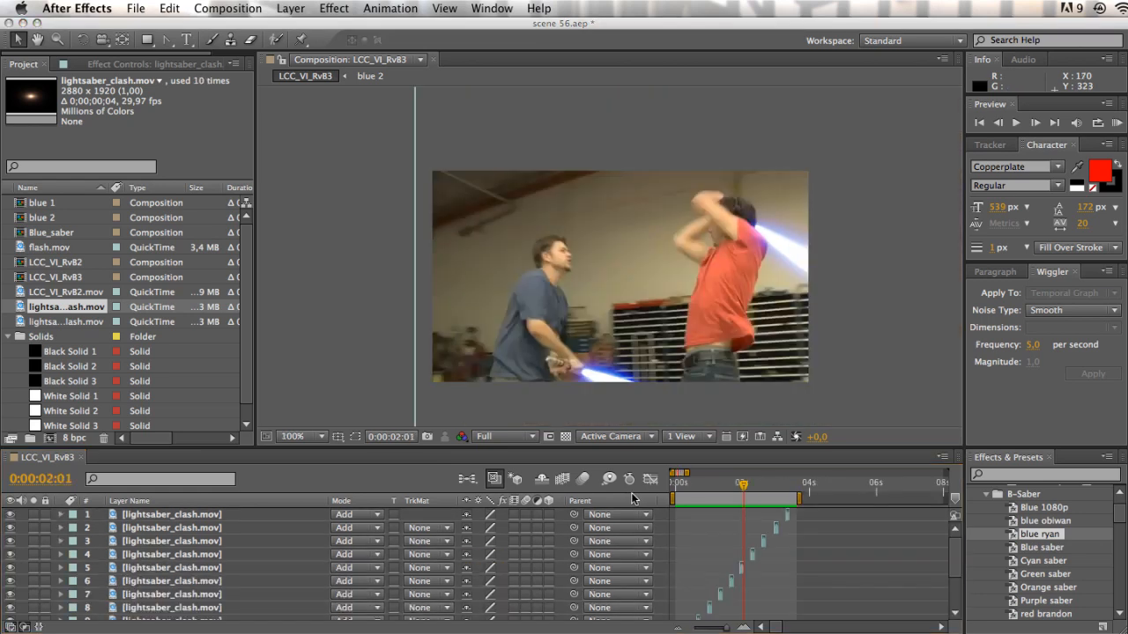
Step: Preview the fight with all clash flashes from the beginning and return to frame 0:00:00:00
{"action": "left_click_drag", "start_coordinate": [743, 490], "coordinate": [653, 490]}
{"action": "key", "text": "space"}
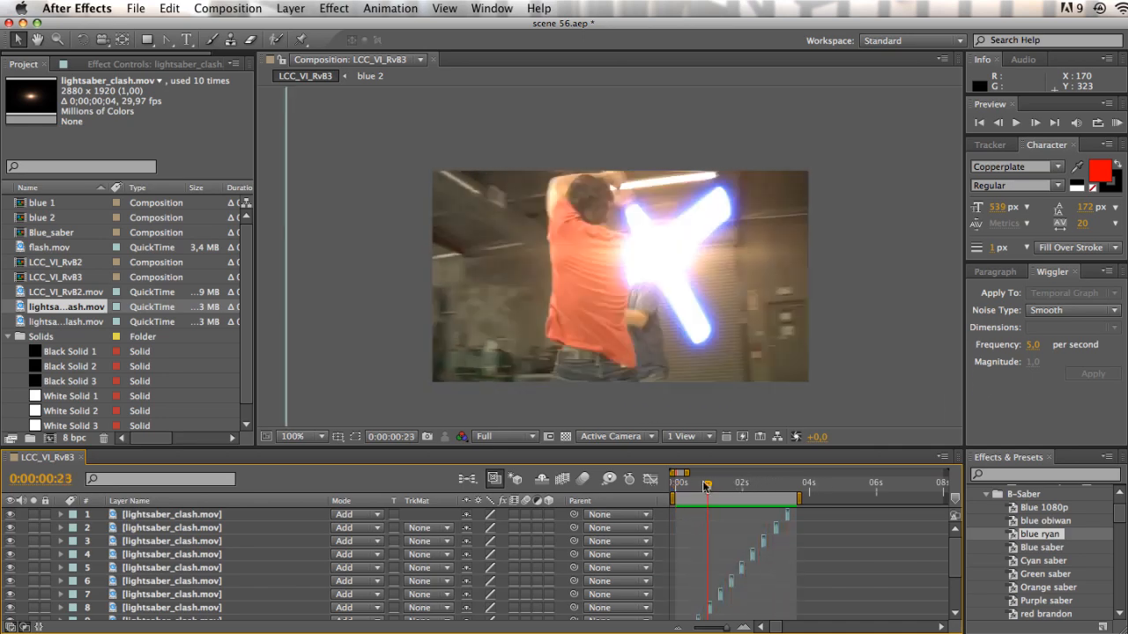
{"action": "mouse_move", "coordinate": [674, 487]}
{"action": "left_mouse_down"}
{"action": "mouse_move", "coordinate": [688, 491]}
{"action": "mouse_move", "coordinate": [675, 492]}
{"action": "left_mouse_up"}
{"action": "scroll", "coordinate": [686, 492], "scroll_direction": "down", "scroll_amount": 1}
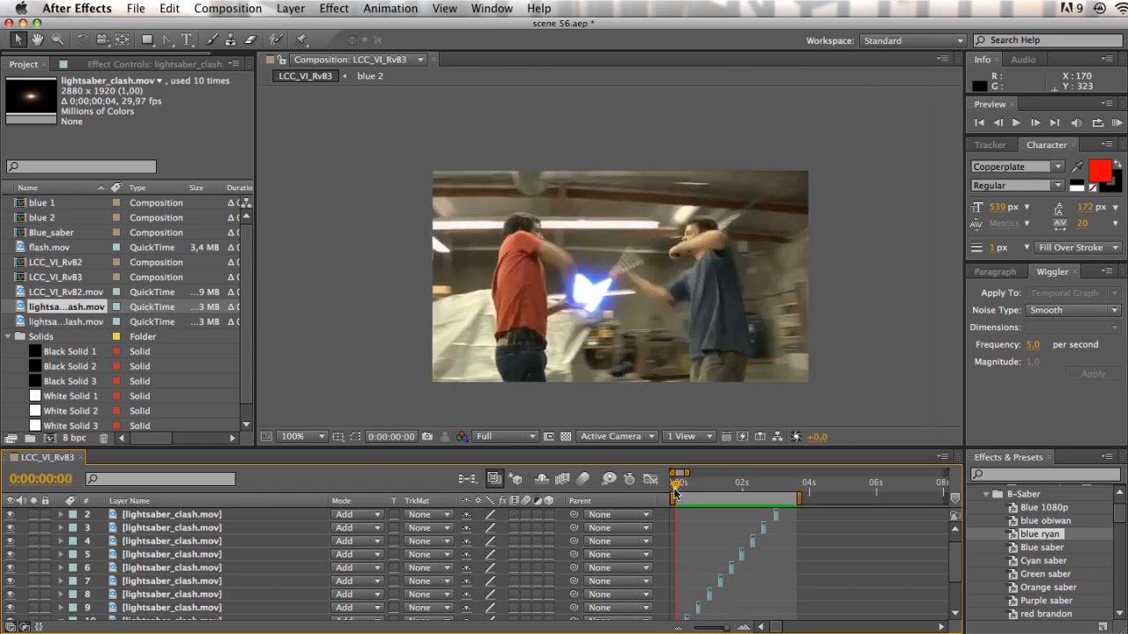
{"action": "left_click", "coordinate": [195, 516]}
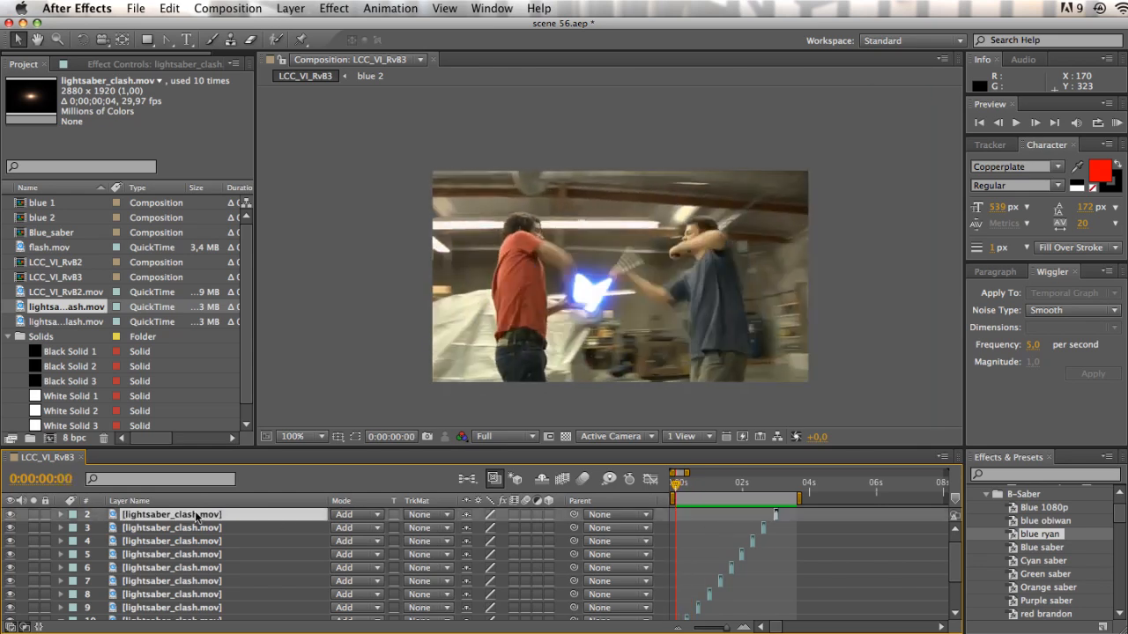
{"action": "scroll", "coordinate": [214, 540], "scroll_direction": "down", "scroll_amount": 3}
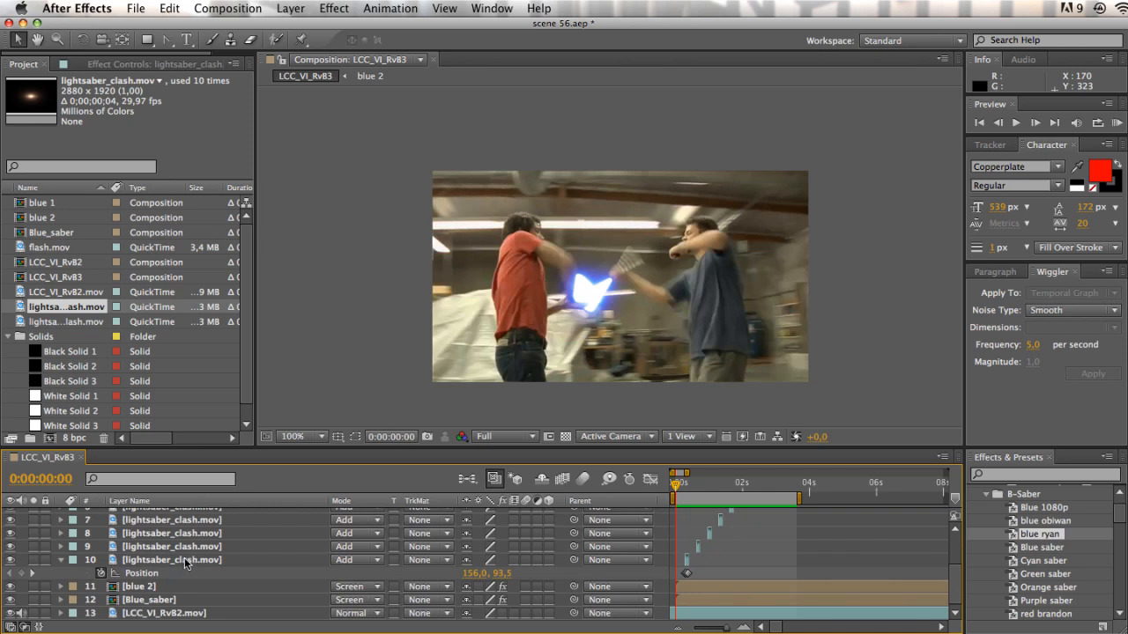
{"action": "left_click", "coordinate": [185, 563], "text": "shift"}
{"action": "scroll", "coordinate": [185, 563], "scroll_direction": "up", "scroll_amount": 4}
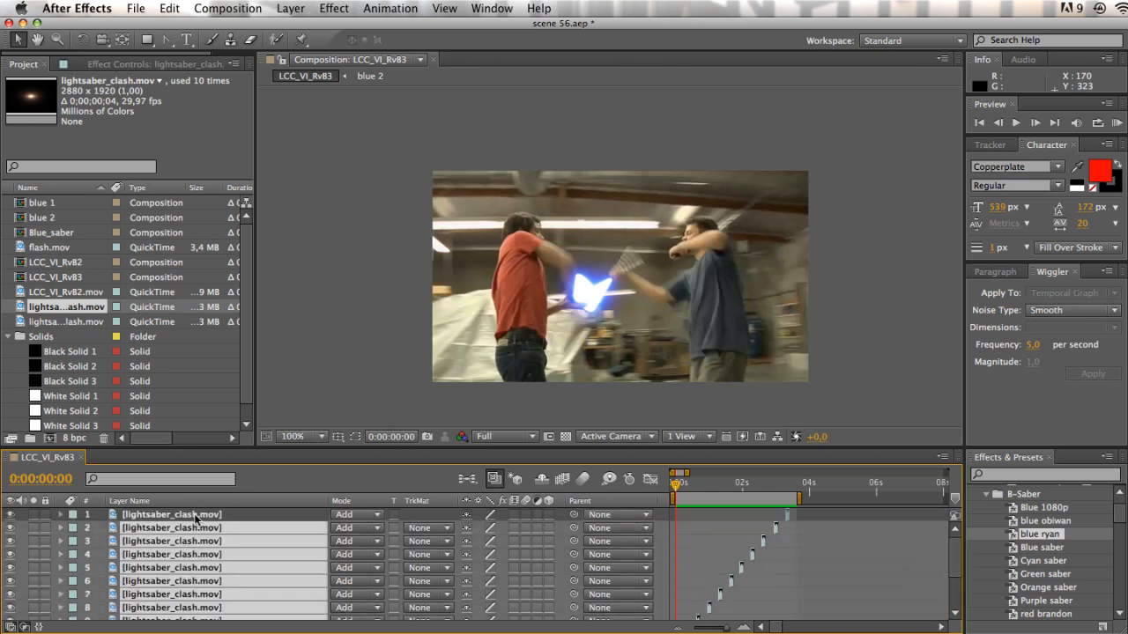
{"action": "left_click", "coordinate": [195, 519], "text": "shift"}
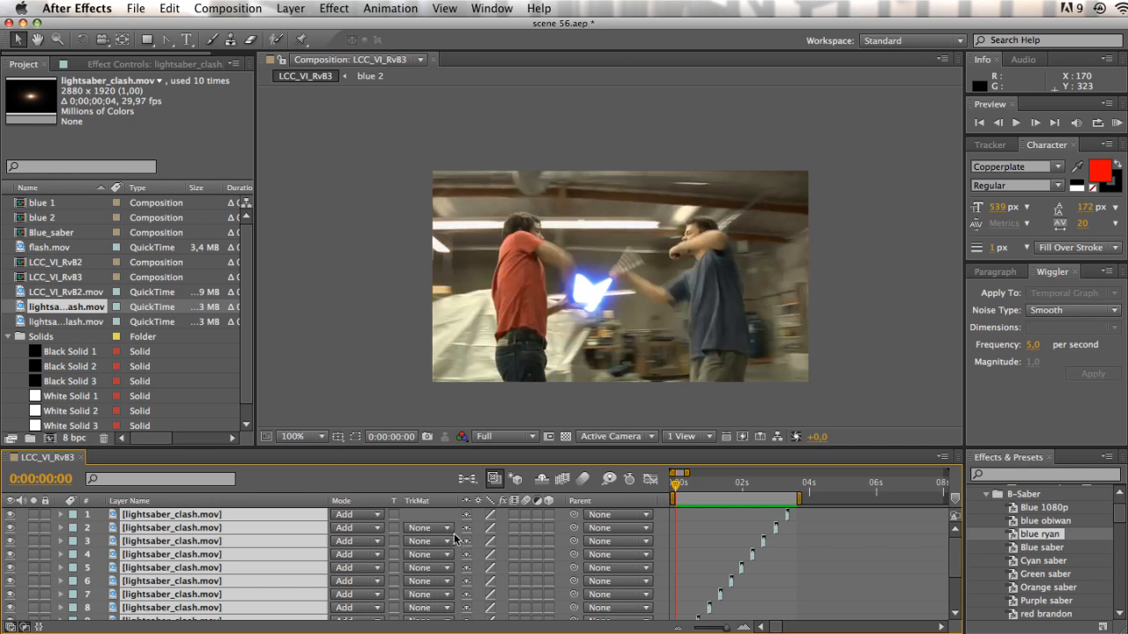
{"action": "left_click", "coordinate": [505, 522]}
Step: Select all ten lightsaber_clash.mov layers and enlarge their scale to 50.3, 67.0%, checking the flash at frame 0:00:01:00
{"action": "left_click", "coordinate": [171, 518]}
{"action": "scroll", "coordinate": [174, 530], "scroll_direction": "down", "scroll_amount": 5}
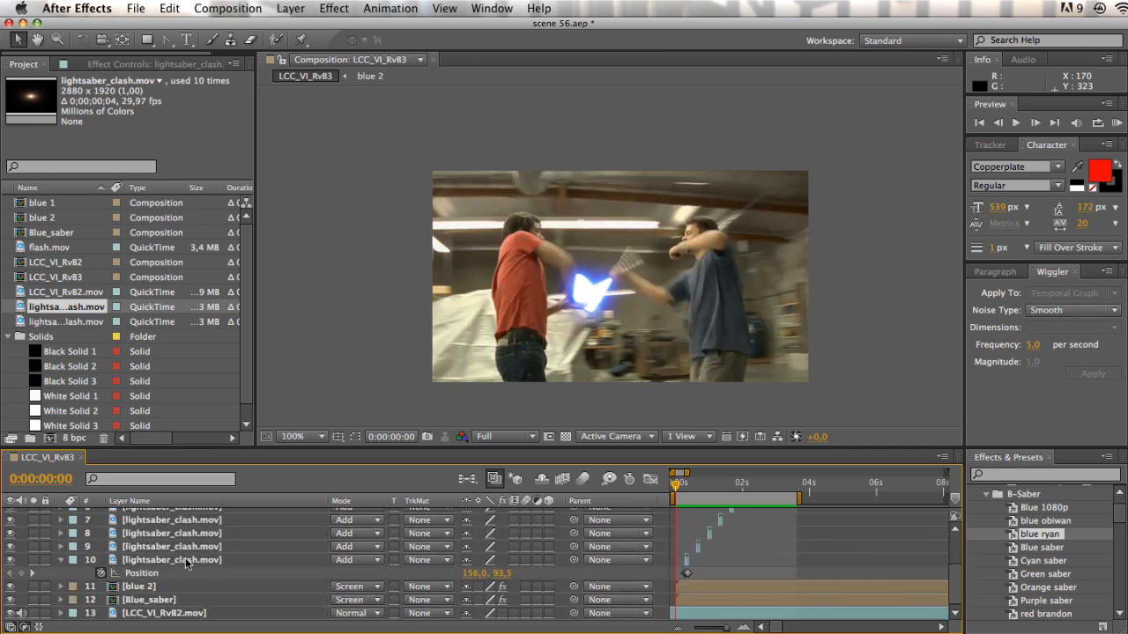
{"action": "left_click", "coordinate": [186, 561], "text": "shift"}
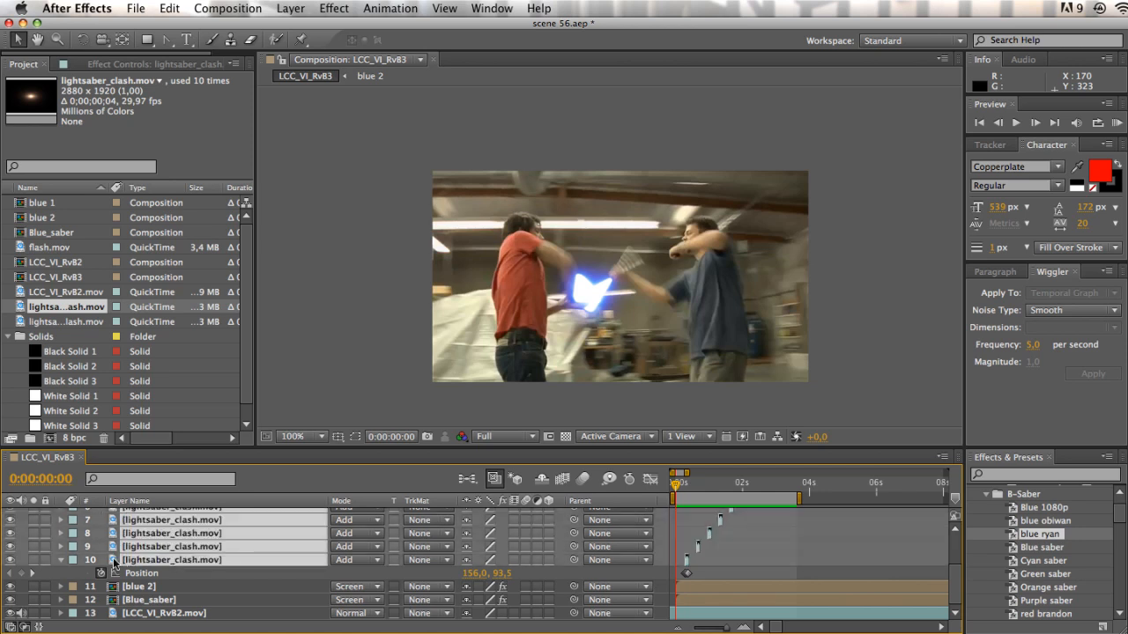
{"action": "scroll", "coordinate": [114, 562], "scroll_direction": "up", "scroll_amount": 5}
{"action": "scroll", "coordinate": [258, 560], "scroll_direction": "right", "scroll_amount": 1}
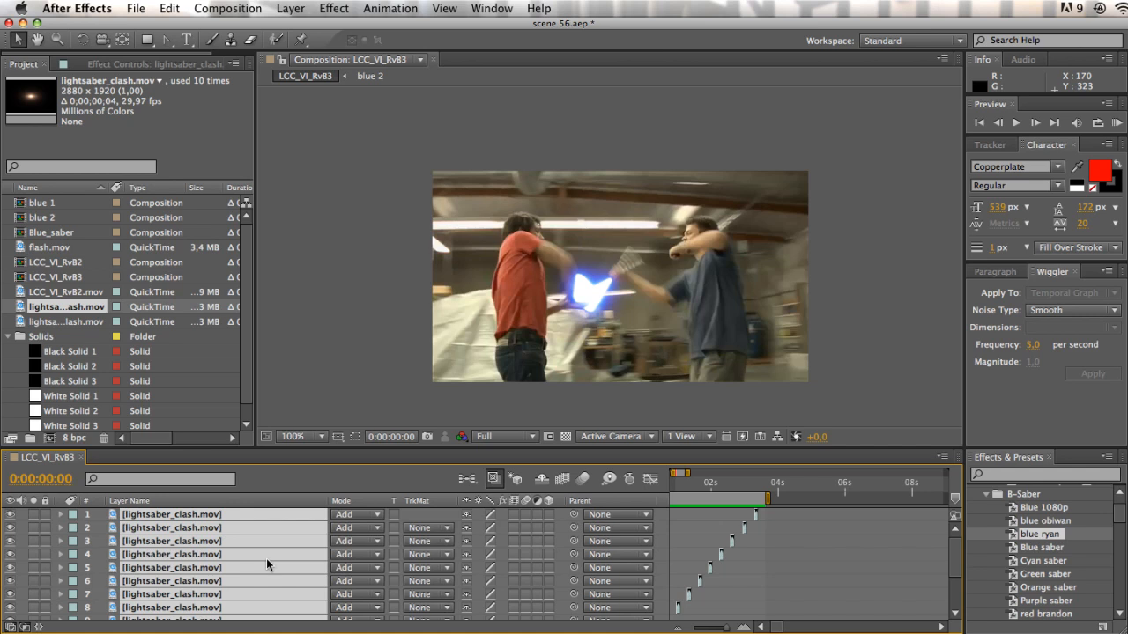
{"action": "scroll", "coordinate": [768, 561], "scroll_direction": "left", "scroll_amount": 1}
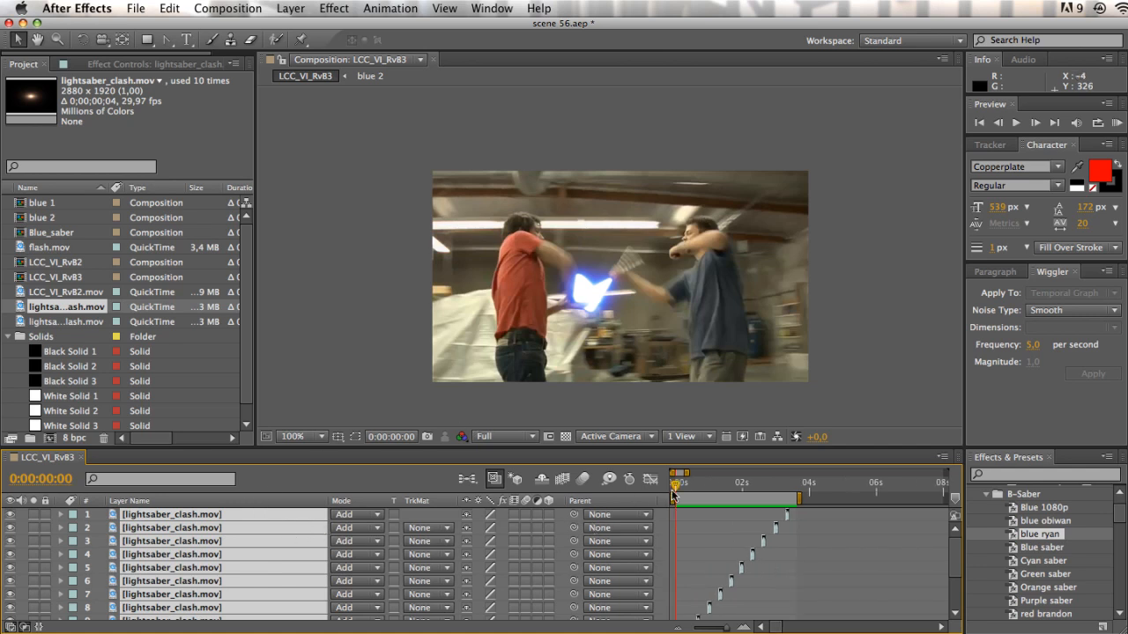
{"action": "scroll", "coordinate": [633, 536], "scroll_direction": "down", "scroll_amount": 3}
{"action": "scroll", "coordinate": [322, 550], "scroll_direction": "up", "scroll_amount": 3}
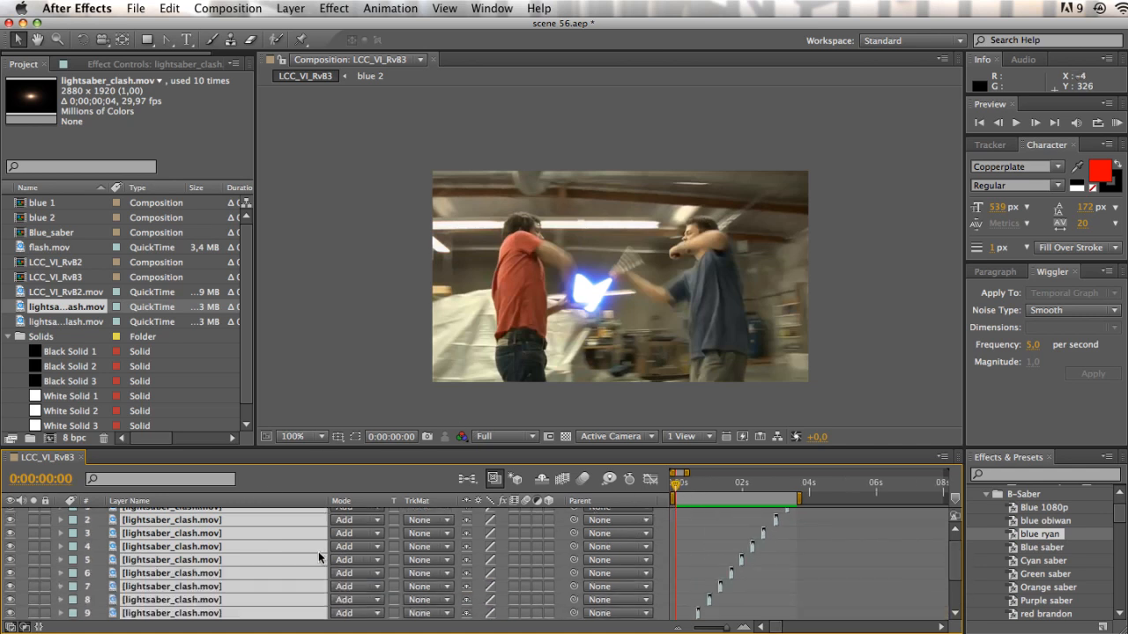
{"action": "key", "text": "s"}
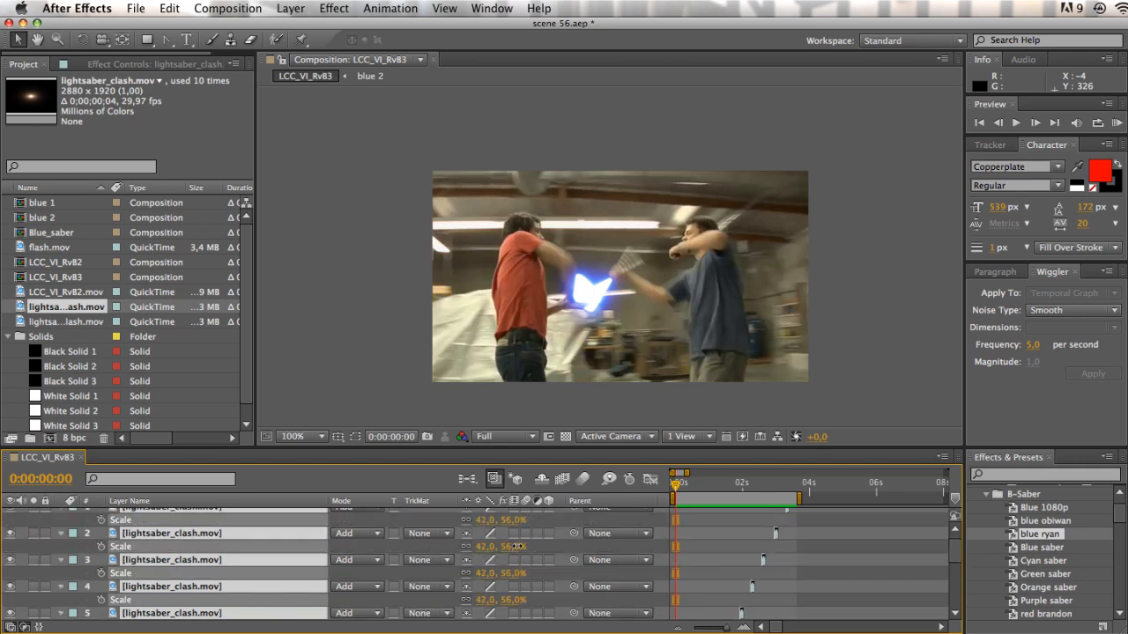
{"action": "left_click_drag", "start_coordinate": [517, 546], "coordinate": [518, 546]}
{"action": "left_click_drag", "start_coordinate": [678, 487], "coordinate": [712, 488]}
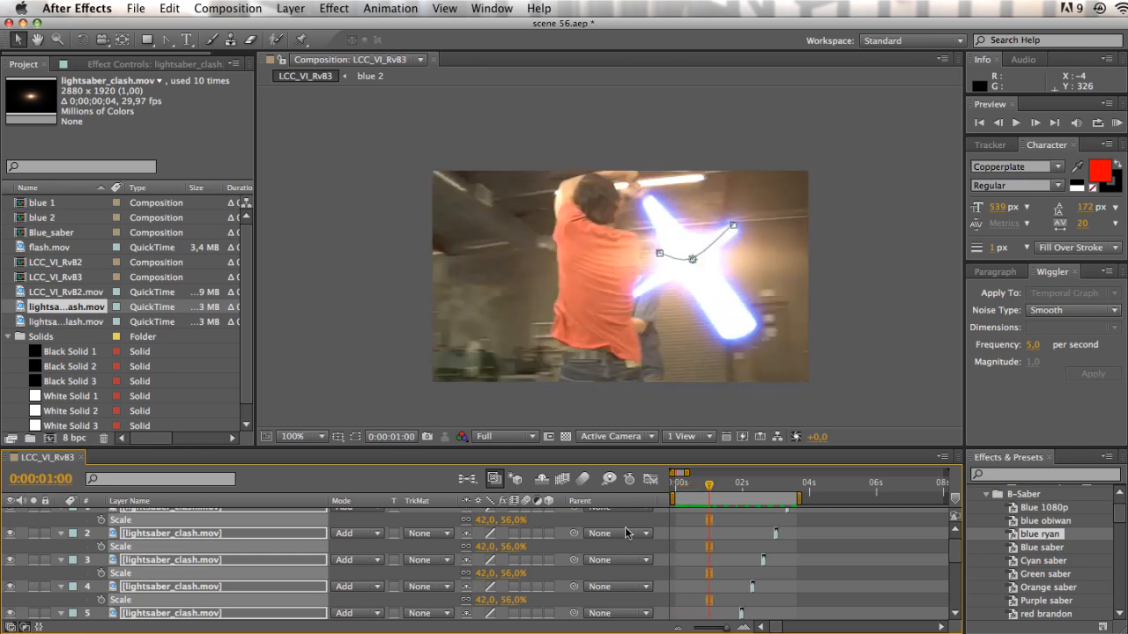
{"action": "left_click_drag", "start_coordinate": [515, 546], "coordinate": [520, 546]}
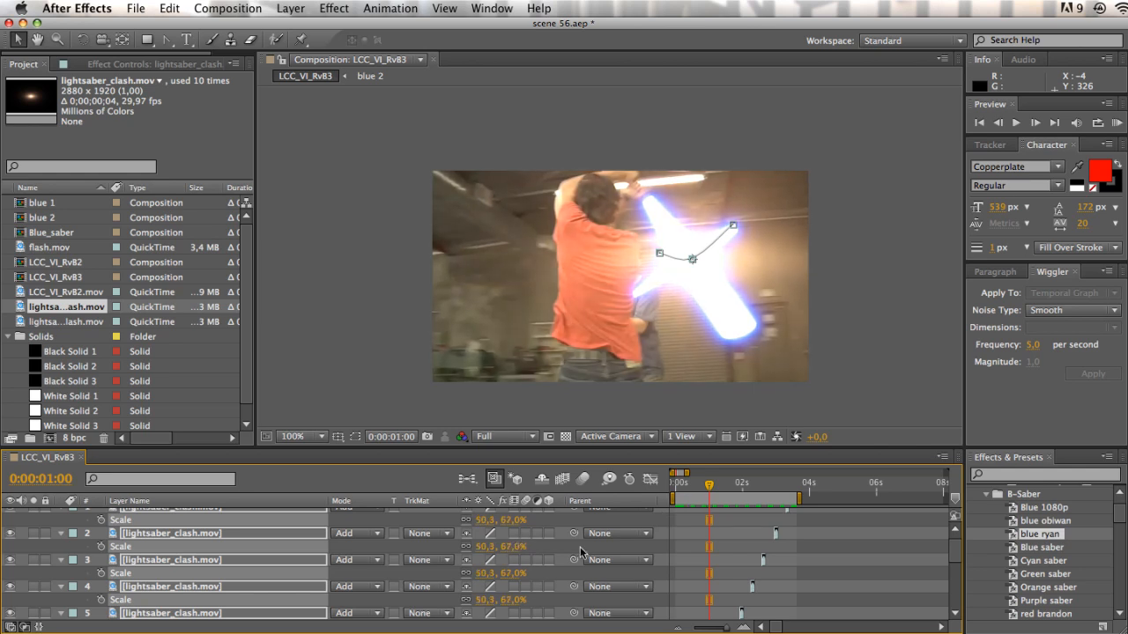
{"action": "scroll", "coordinate": [566, 559], "scroll_direction": "up", "scroll_amount": 1}
{"action": "left_click", "coordinate": [736, 548]}
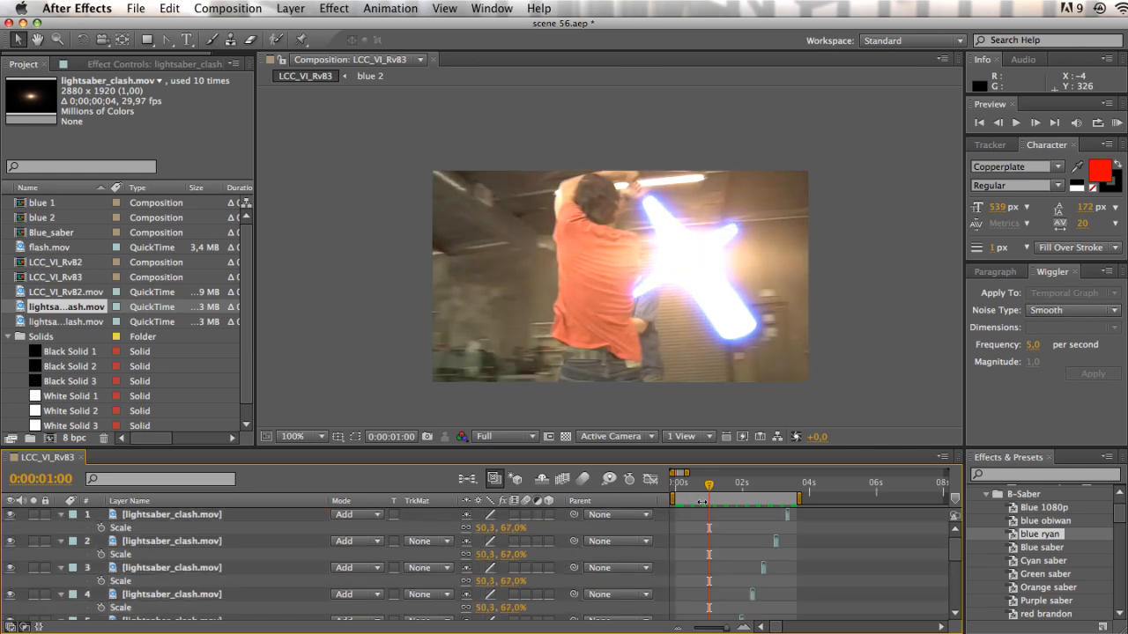
Step: Preview the fight with the enlarged clash flashes and return to frame 0:00:01:00
{"action": "key", "text": "space"}
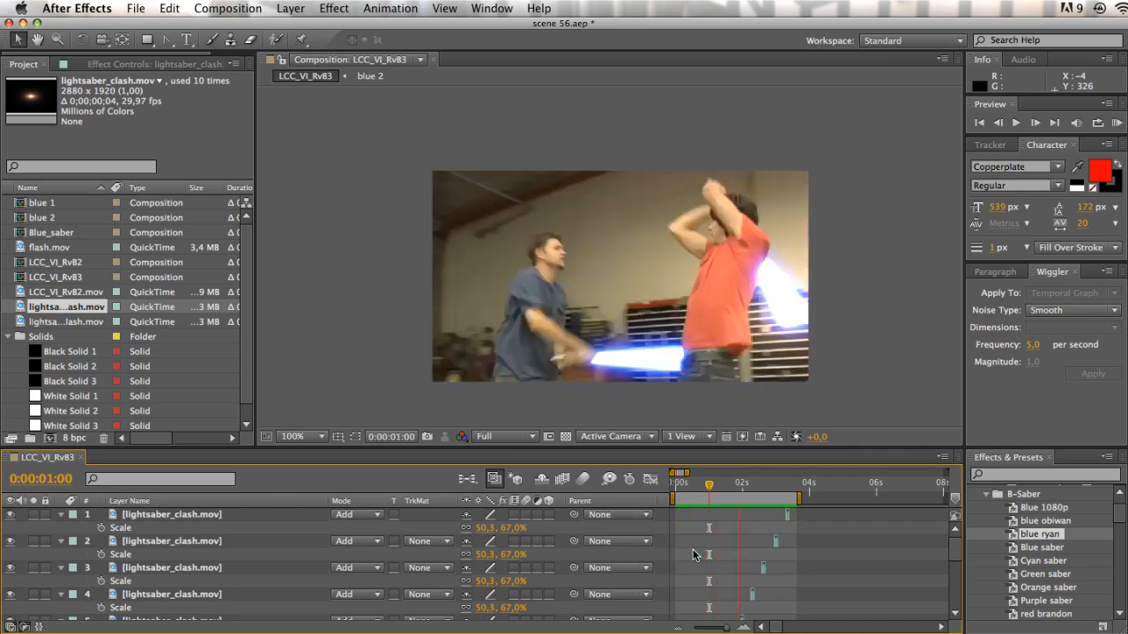
{"action": "left_click", "coordinate": [720, 485]}
{"action": "mouse_move", "coordinate": [720, 486]}
{"action": "left_mouse_down"}
{"action": "mouse_move", "coordinate": [677, 485]}
{"action": "mouse_move", "coordinate": [709, 485]}
{"action": "left_mouse_up"}
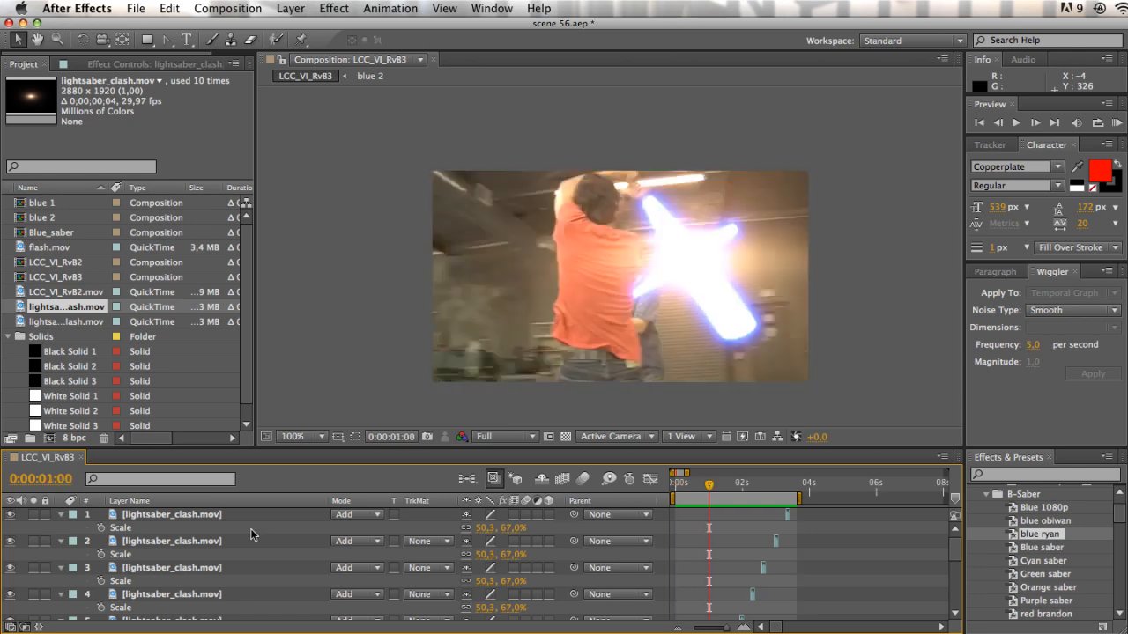
Step: Collapse the revealed scale properties of the upper lightsaber_clash.mov layers
{"action": "left_click", "coordinate": [73, 516]}
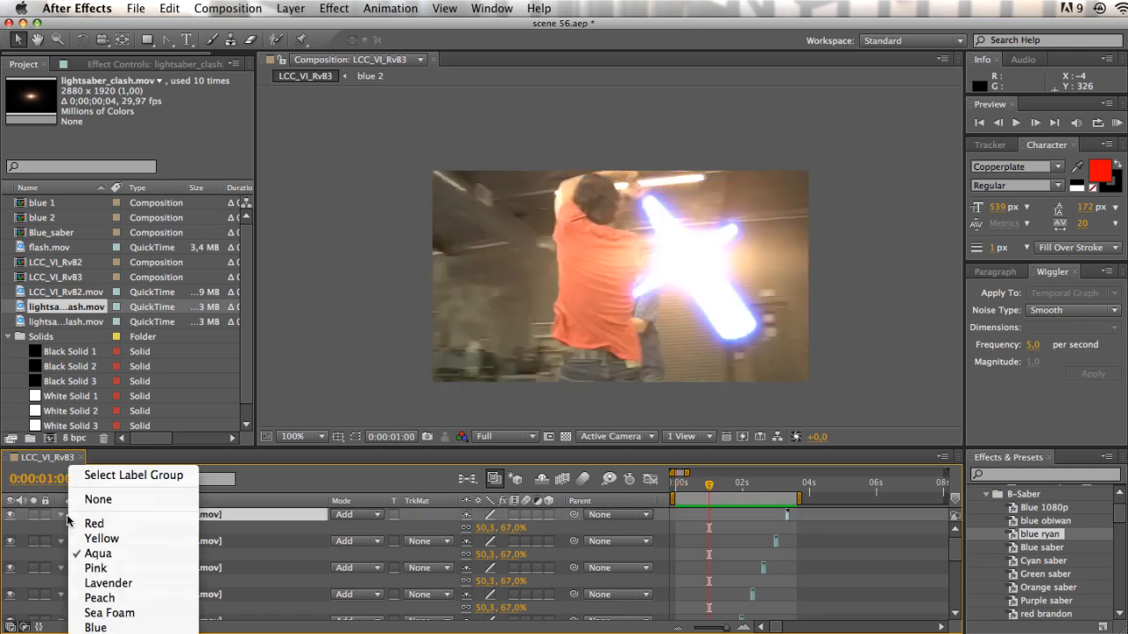
{"action": "left_click", "coordinate": [296, 528]}
{"action": "left_click", "coordinate": [61, 515]}
{"action": "left_click", "coordinate": [61, 528]}
{"action": "left_click", "coordinate": [61, 541]}
{"action": "left_click", "coordinate": [63, 554]}
{"action": "left_click", "coordinate": [63, 568]}
{"action": "left_click", "coordinate": [62, 580]}
{"action": "left_click", "coordinate": [63, 594]}
{"action": "left_click", "coordinate": [63, 608]}
Step: Apply Curves to the LCC_VI_RvB2.mov footage layer and remove its Vibrance and Hue/Saturation effects
{"action": "scroll", "coordinate": [124, 608], "scroll_direction": "down", "scroll_amount": 5}
{"action": "left_click", "coordinate": [151, 615]}
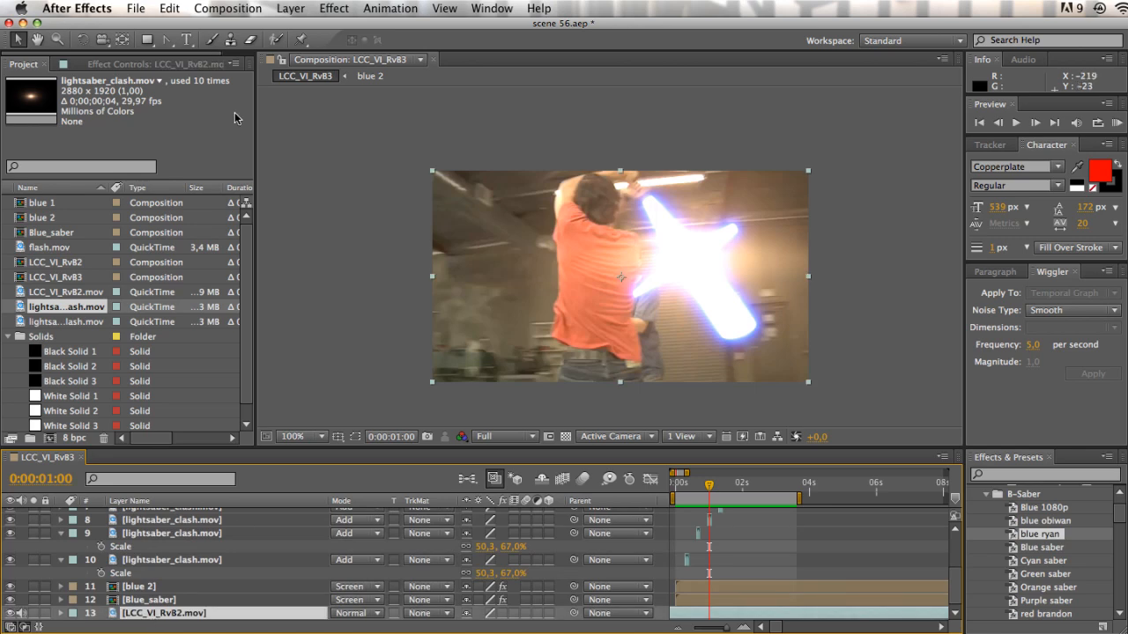
{"action": "left_click", "coordinate": [293, 8]}
{"action": "mouse_move", "coordinate": [336, 8]}
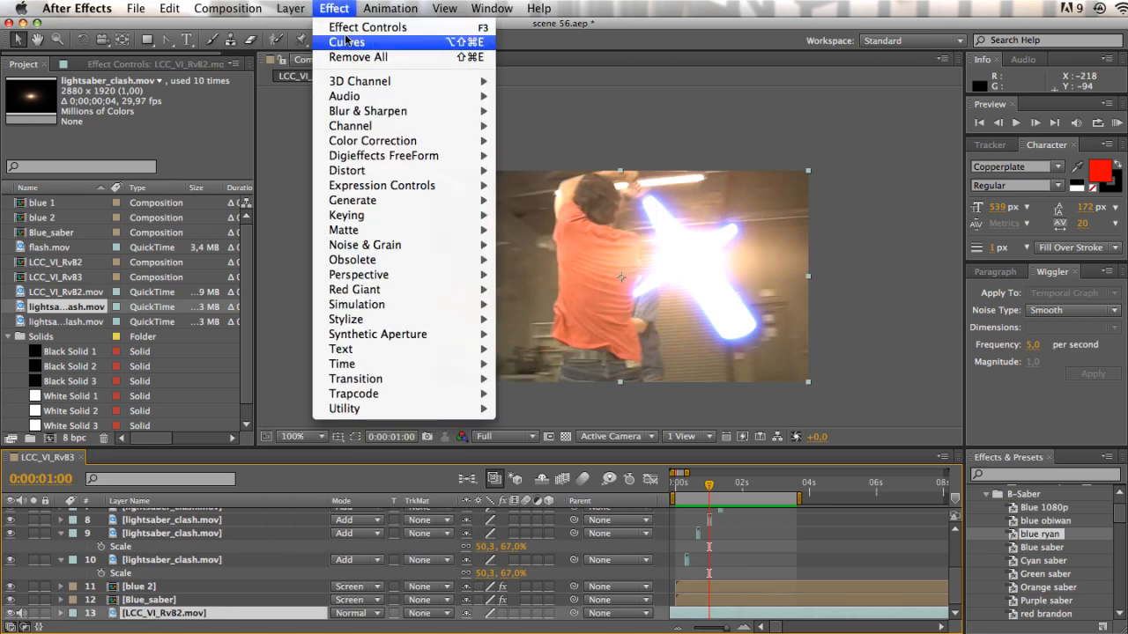
{"action": "left_click", "coordinate": [347, 43]}
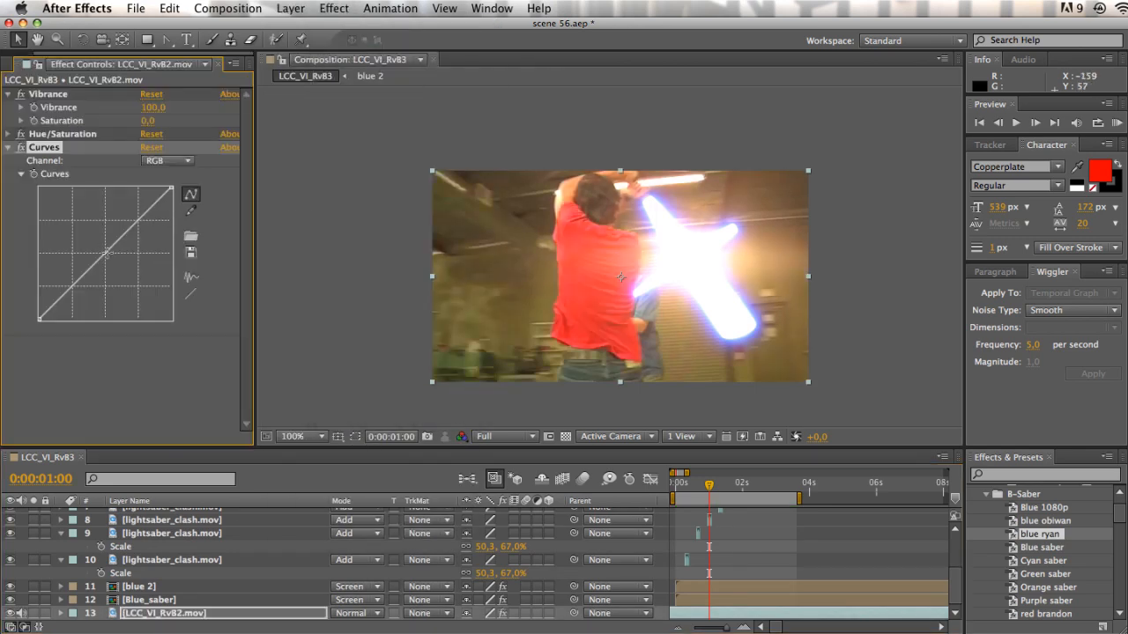
{"action": "left_click", "coordinate": [71, 95]}
{"action": "key", "text": "Delete"}
{"action": "left_click", "coordinate": [69, 95]}
{"action": "key", "text": "Delete"}
Step: Bend the midpoint of the RGB curve moderately downward to darken the footage, fine-tuning it at frame 0:00:00:00
{"action": "left_click_drag", "start_coordinate": [106, 198], "coordinate": [128, 209]}
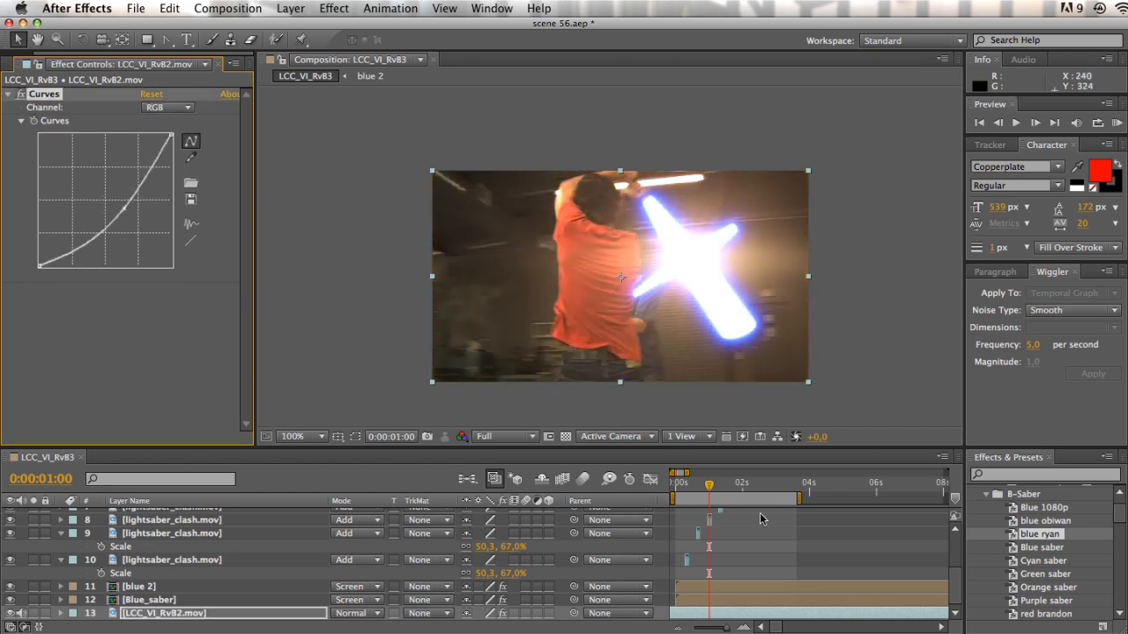
{"action": "left_click_drag", "start_coordinate": [709, 489], "coordinate": [673, 491]}
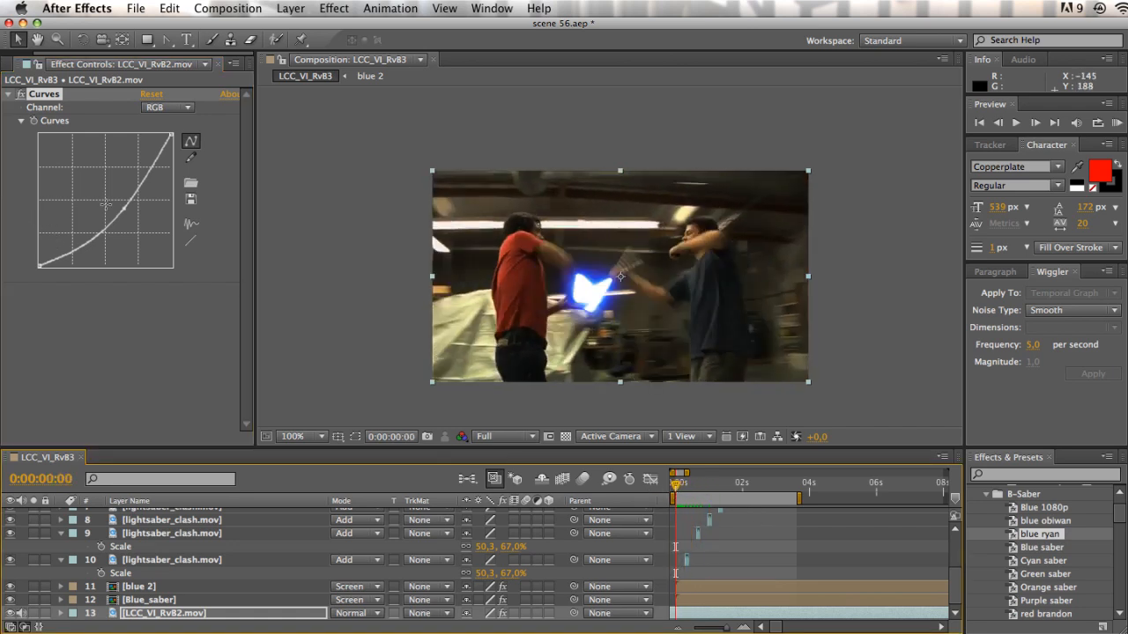
{"action": "left_click_drag", "start_coordinate": [123, 209], "coordinate": [119, 204]}
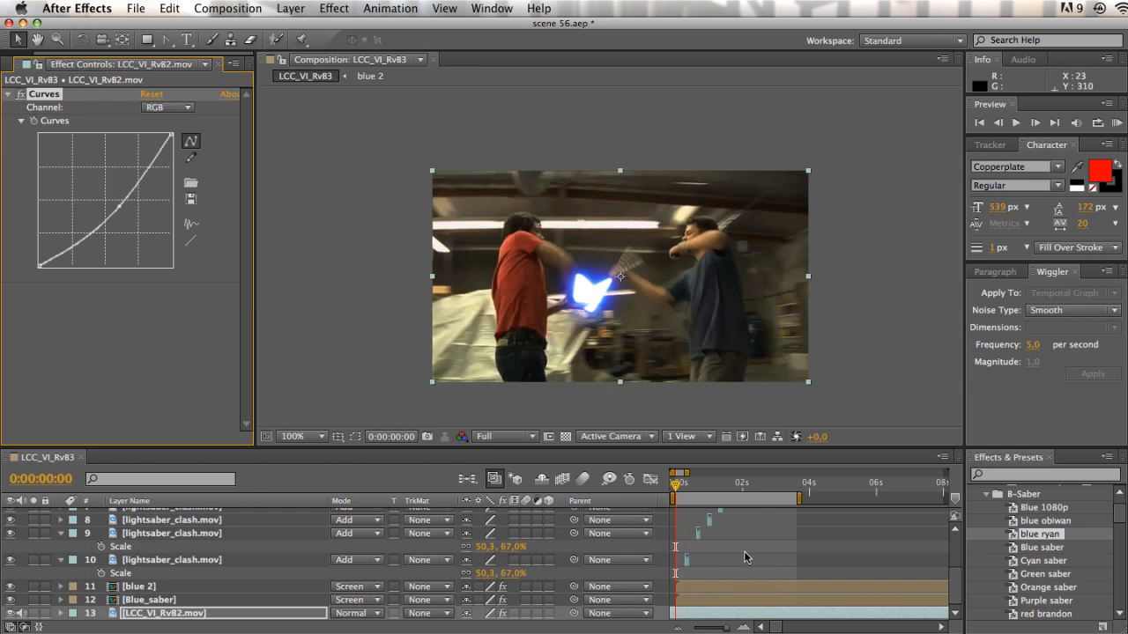
Step: Preview the darkened lightsaber fight from frame 0:00:00:00
{"action": "key", "text": "space"}
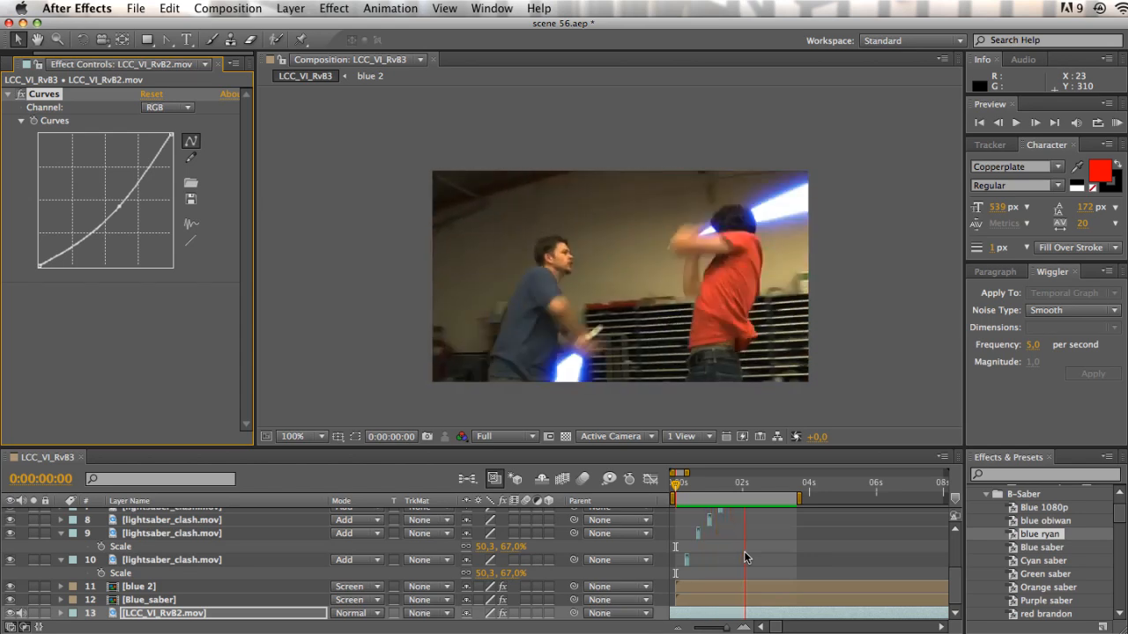
{"action": "key", "text": "space"}
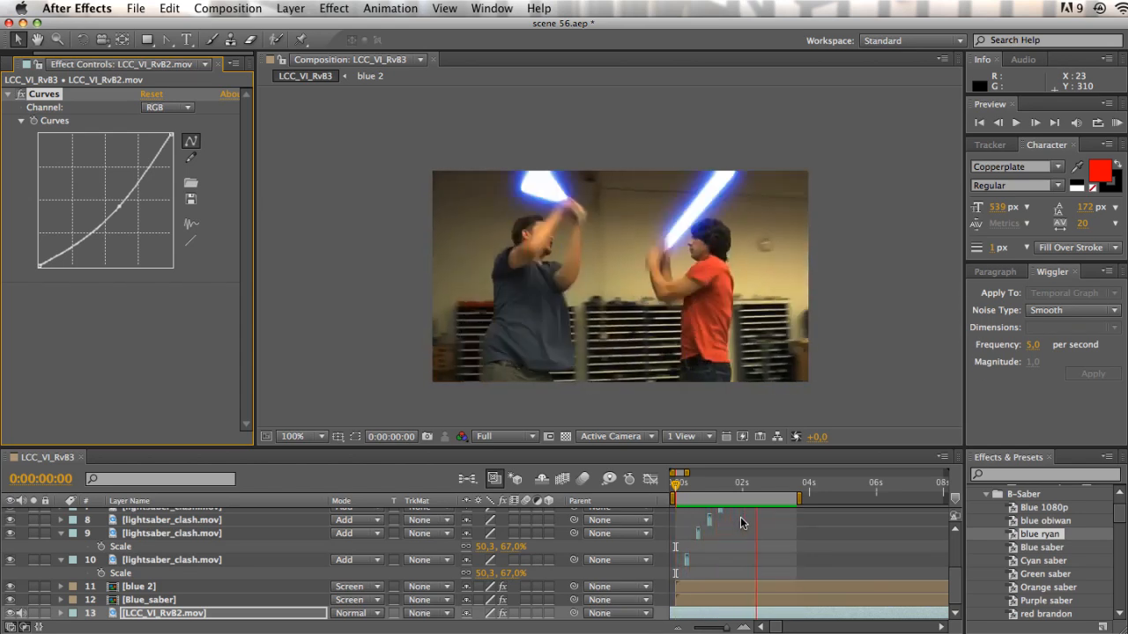
{"action": "key", "text": "space"}
{"action": "key", "text": "space"}
Step: Examine the crossed blue and red sabers up close in the scene 7 composition and go back to frame 0:00:04:20
{"action": "mouse_move", "coordinate": [695, 365]}
{"action": "left_mouse_down"}
{"action": "mouse_move", "coordinate": [712, 356]}
{"action": "mouse_move", "coordinate": [697, 355]}
{"action": "left_mouse_up"}
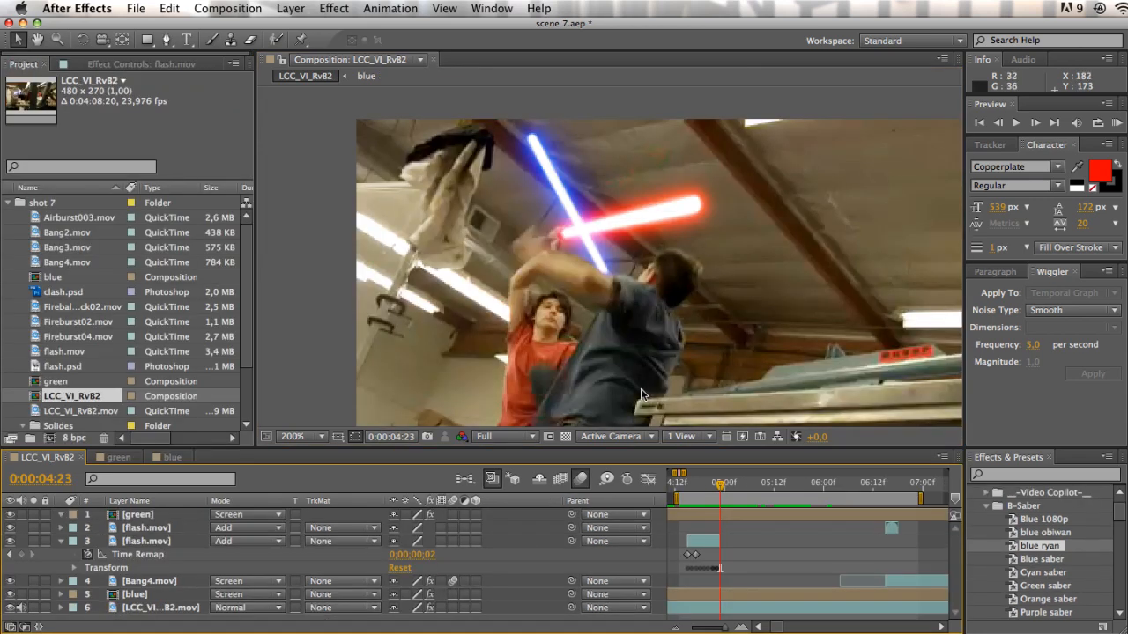
{"action": "scroll", "coordinate": [651, 395], "scroll_direction": "up", "scroll_amount": 4}
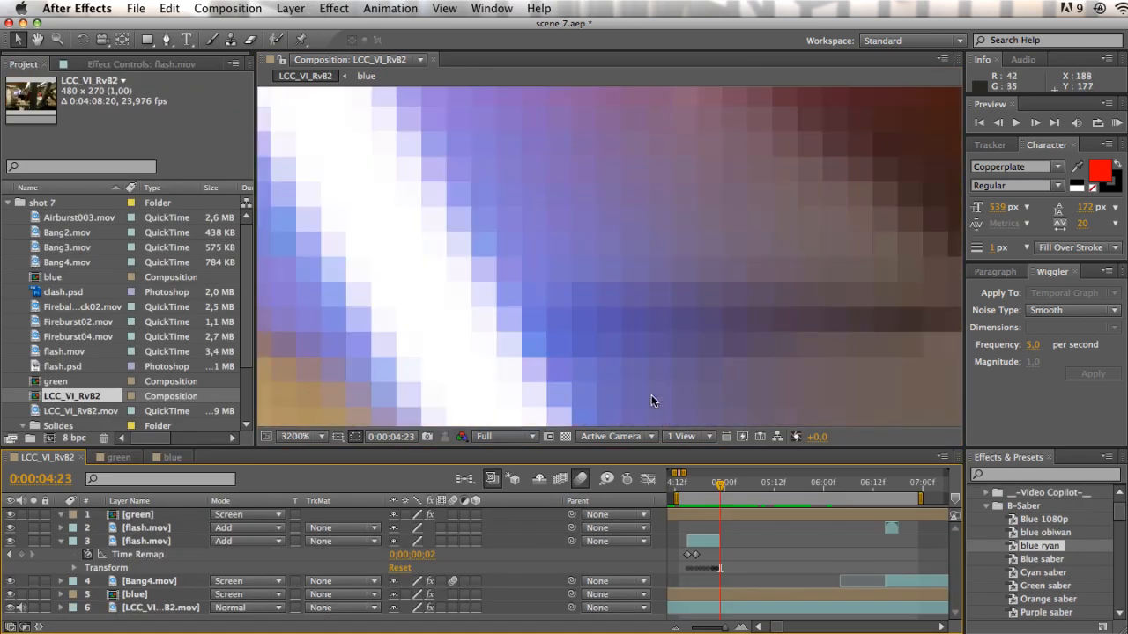
{"action": "scroll", "coordinate": [651, 395], "scroll_direction": "down", "scroll_amount": 3}
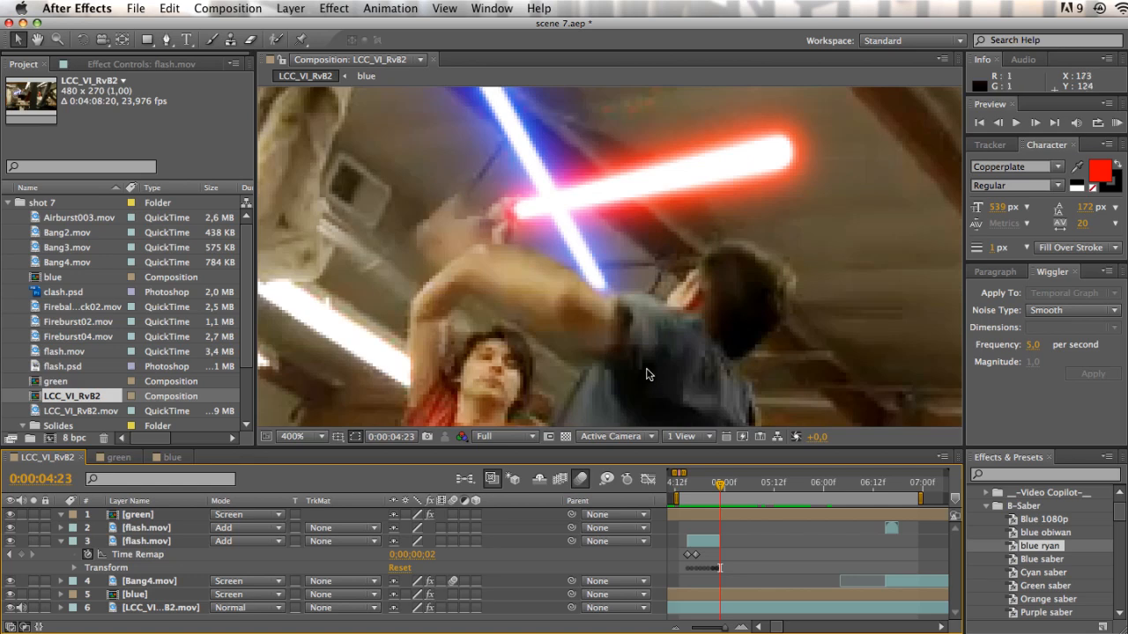
{"action": "scroll", "coordinate": [625, 353], "scroll_direction": "down", "scroll_amount": 2}
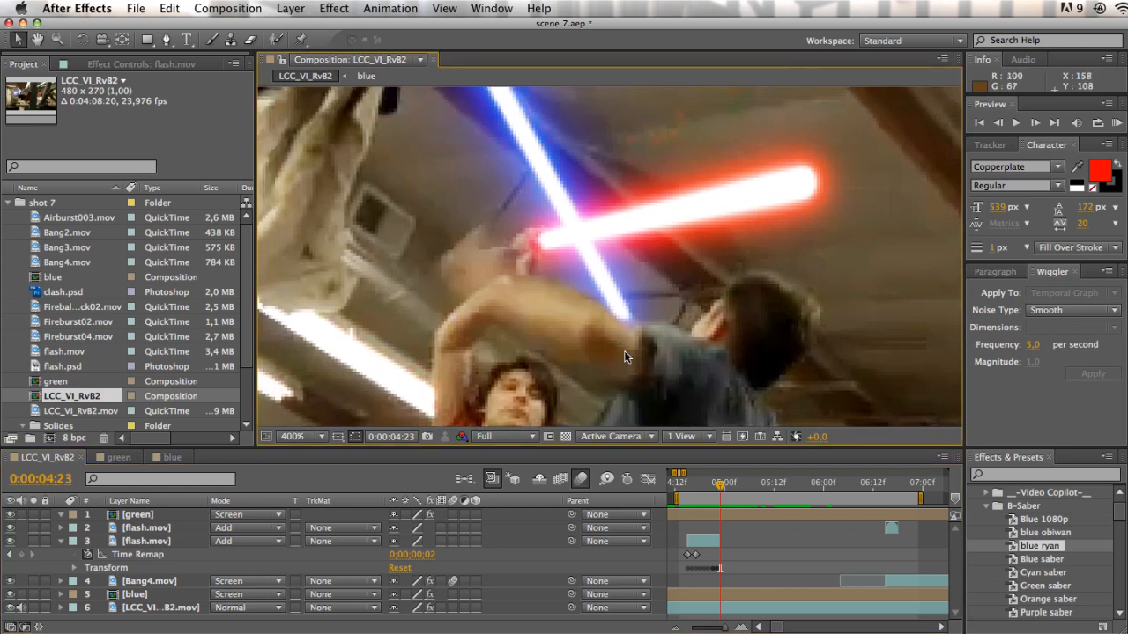
{"action": "key", "text": "h"}
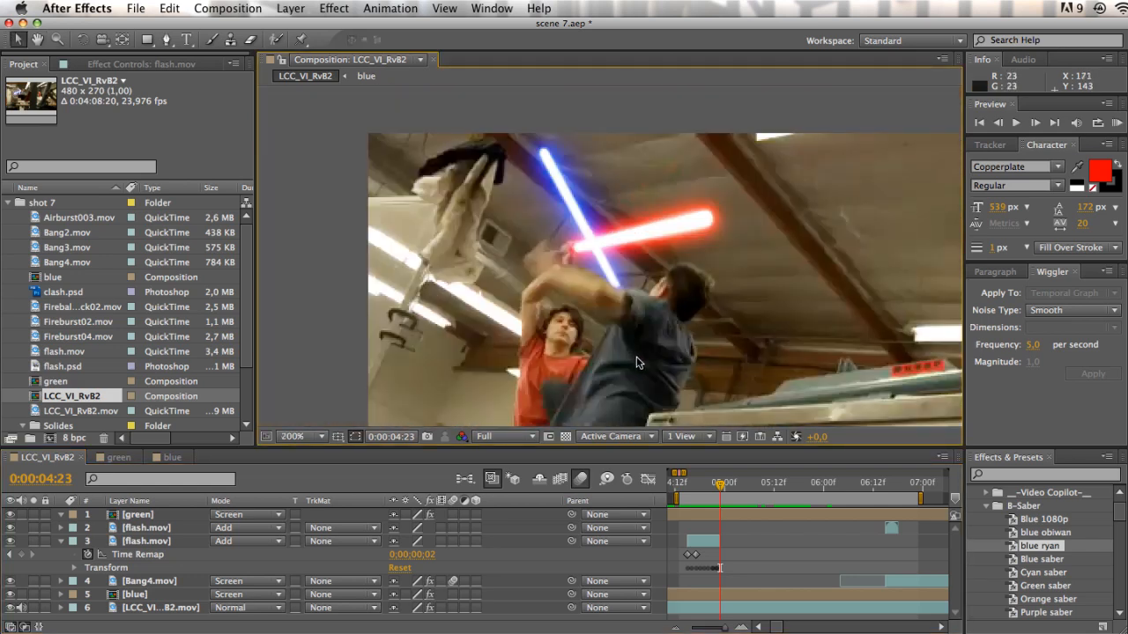
{"action": "left_click_drag", "start_coordinate": [636, 359], "coordinate": [625, 328]}
{"action": "key", "text": "v"}
{"action": "mouse_move", "coordinate": [716, 485]}
{"action": "left_mouse_down"}
{"action": "mouse_move", "coordinate": [685, 486]}
{"action": "mouse_move", "coordinate": [706, 487]}
{"action": "left_mouse_up"}
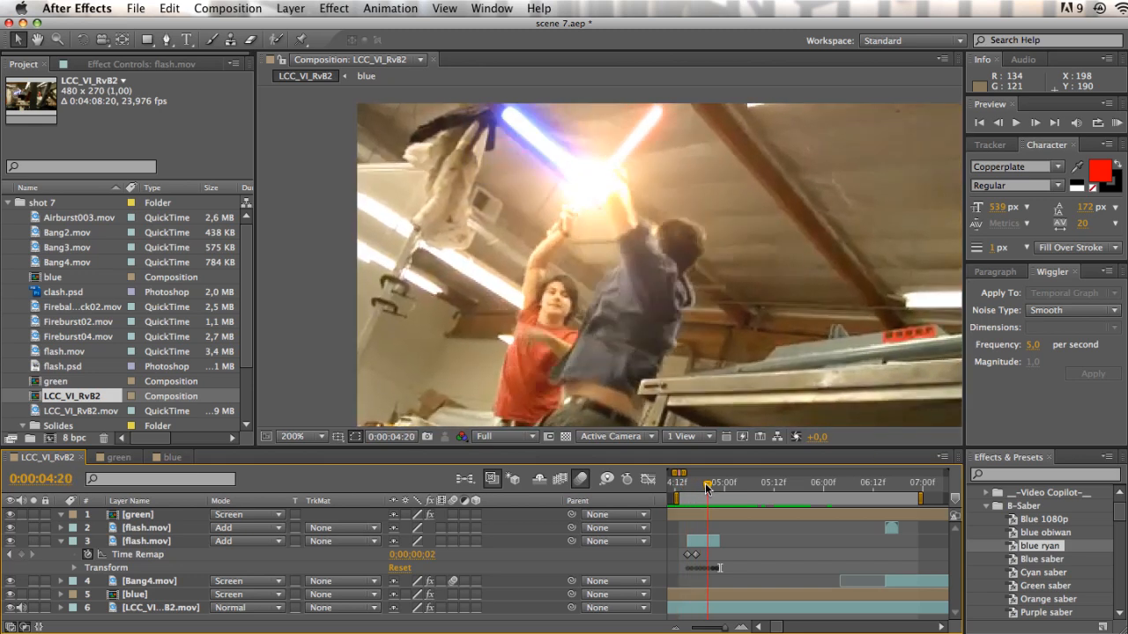
Step: Check the Time Remapping option of the earlier flash.mov layer and step through its frames from 0:00:04:15 to 0:00:04:17
{"action": "right_click", "coordinate": [155, 540]}
{"action": "mouse_move", "coordinate": [318, 373]}
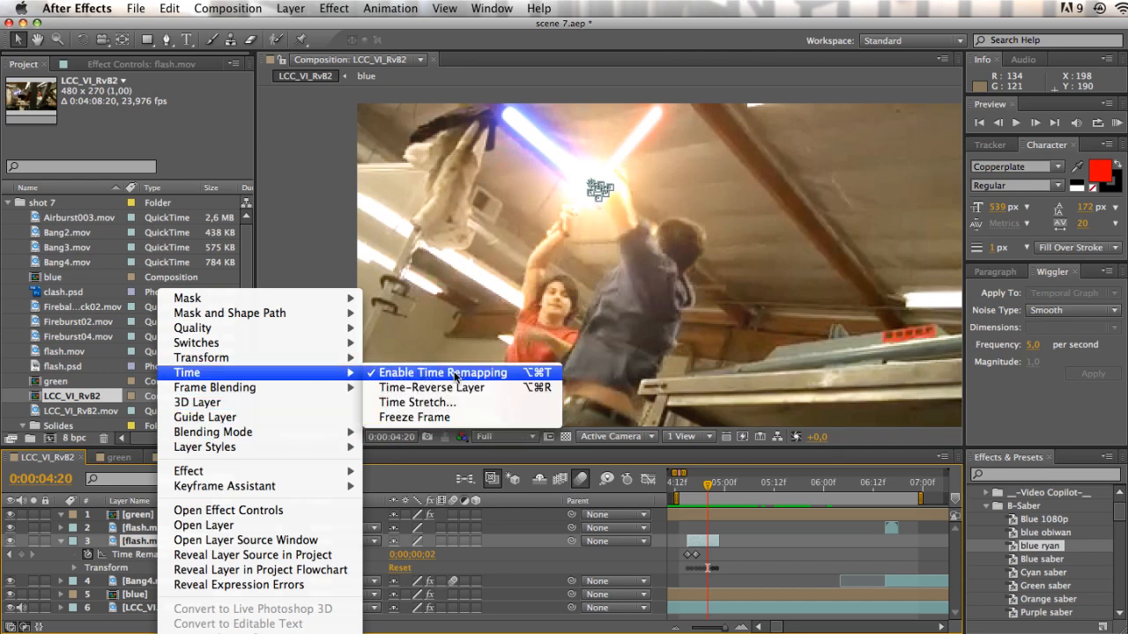
{"action": "left_click", "coordinate": [567, 379]}
{"action": "mouse_move", "coordinate": [706, 484]}
{"action": "left_mouse_down"}
{"action": "mouse_move", "coordinate": [696, 484]}
{"action": "mouse_move", "coordinate": [715, 485]}
{"action": "left_mouse_up"}
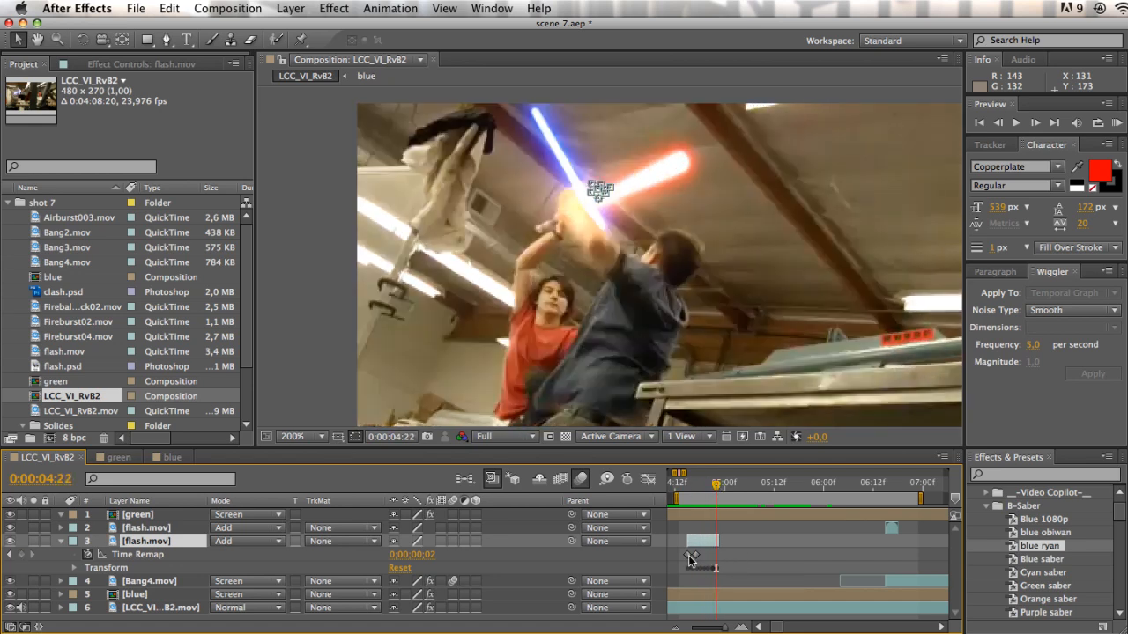
{"action": "left_click", "coordinate": [713, 486]}
{"action": "left_click_drag", "start_coordinate": [713, 489], "coordinate": [688, 489]}
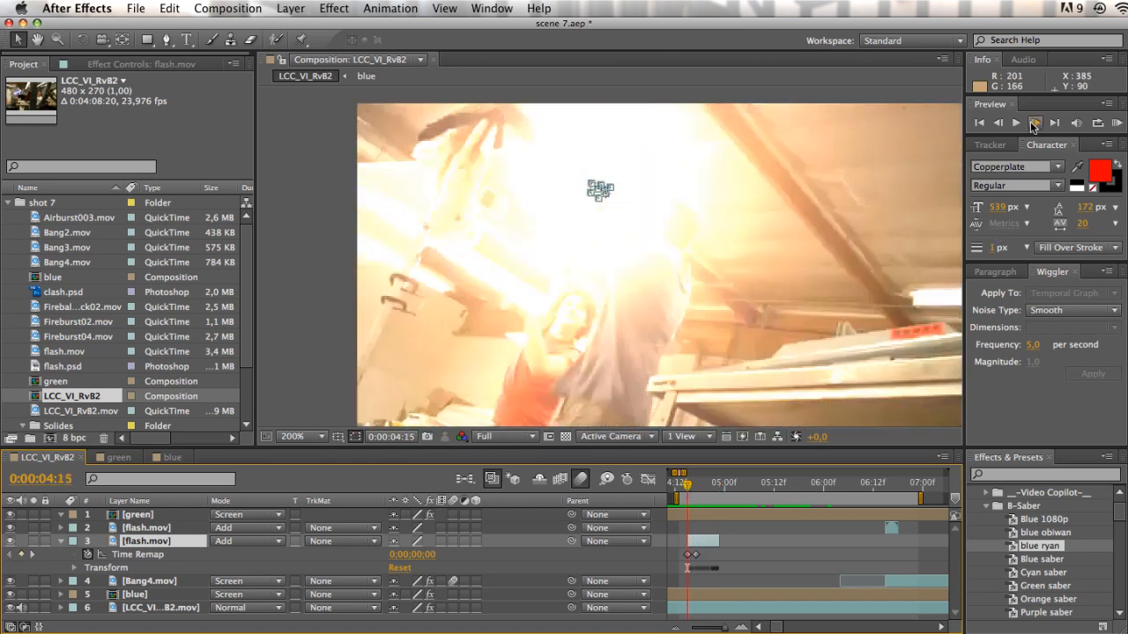
{"action": "left_click", "coordinate": [1035, 122]}
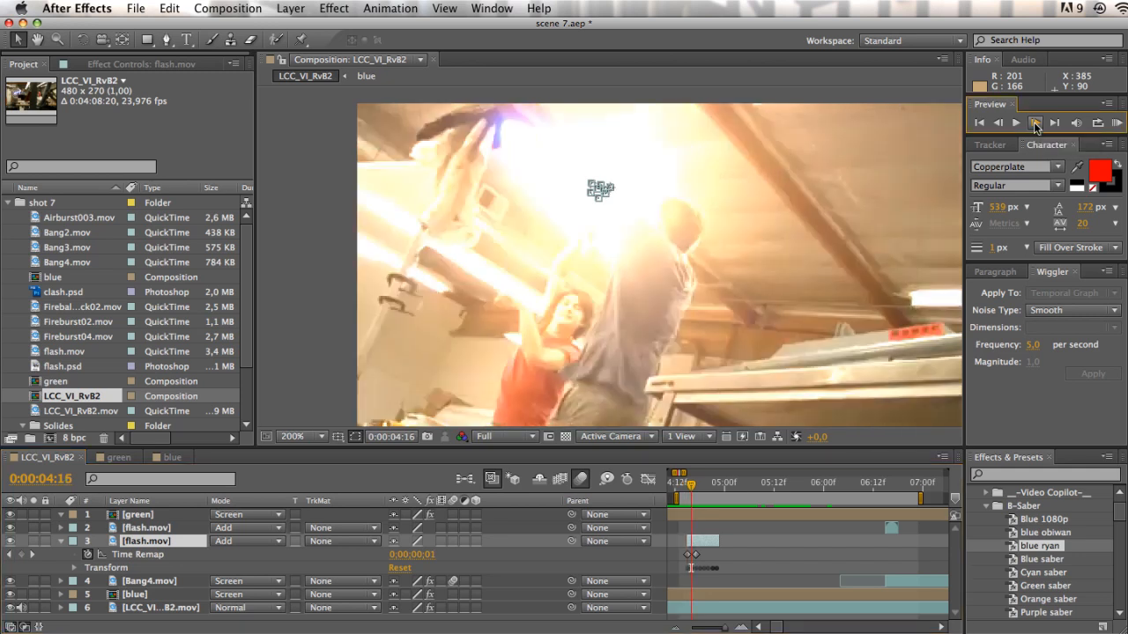
{"action": "left_click", "coordinate": [1035, 123]}
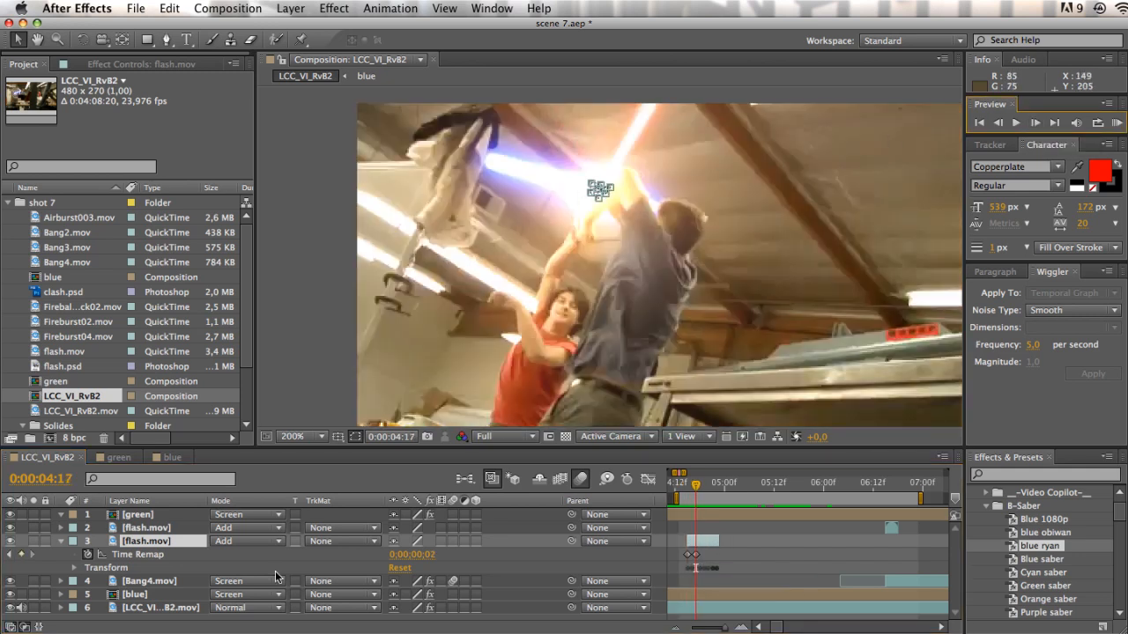
{"action": "left_click", "coordinate": [22, 555]}
Step: Go to the clash at frame 0:00:06:15, show the later flash.mov layer's transform properties and open the layer in its own viewer
{"action": "left_click", "coordinate": [886, 487]}
{"action": "left_click", "coordinate": [891, 527]}
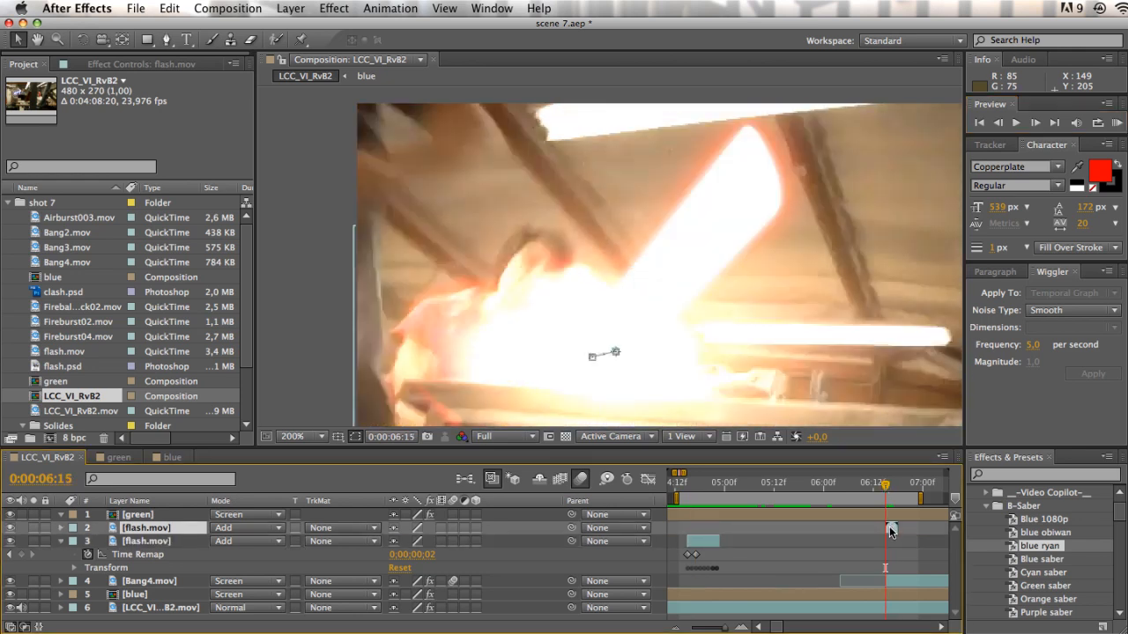
{"action": "left_click", "coordinate": [61, 541]}
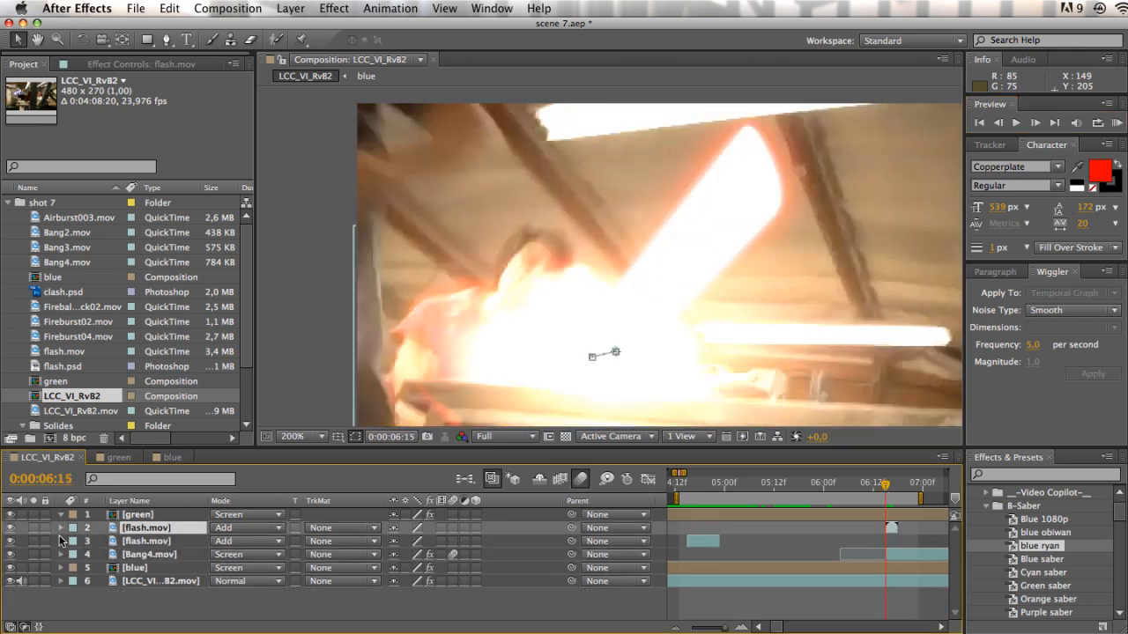
{"action": "left_click", "coordinate": [60, 528]}
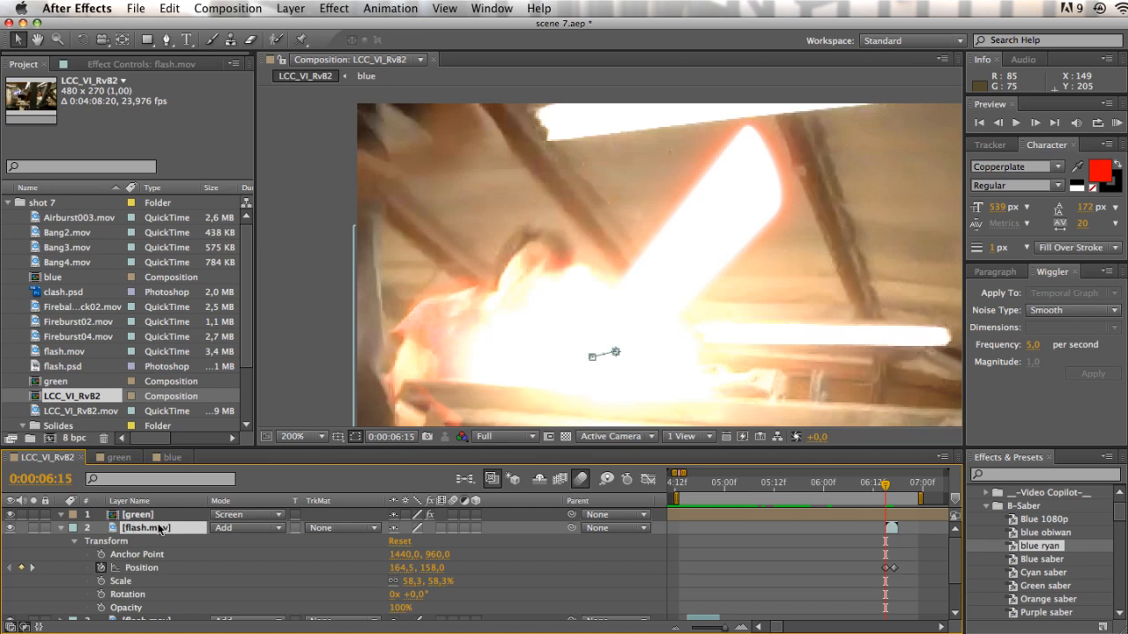
{"action": "double_click", "coordinate": [158, 529]}
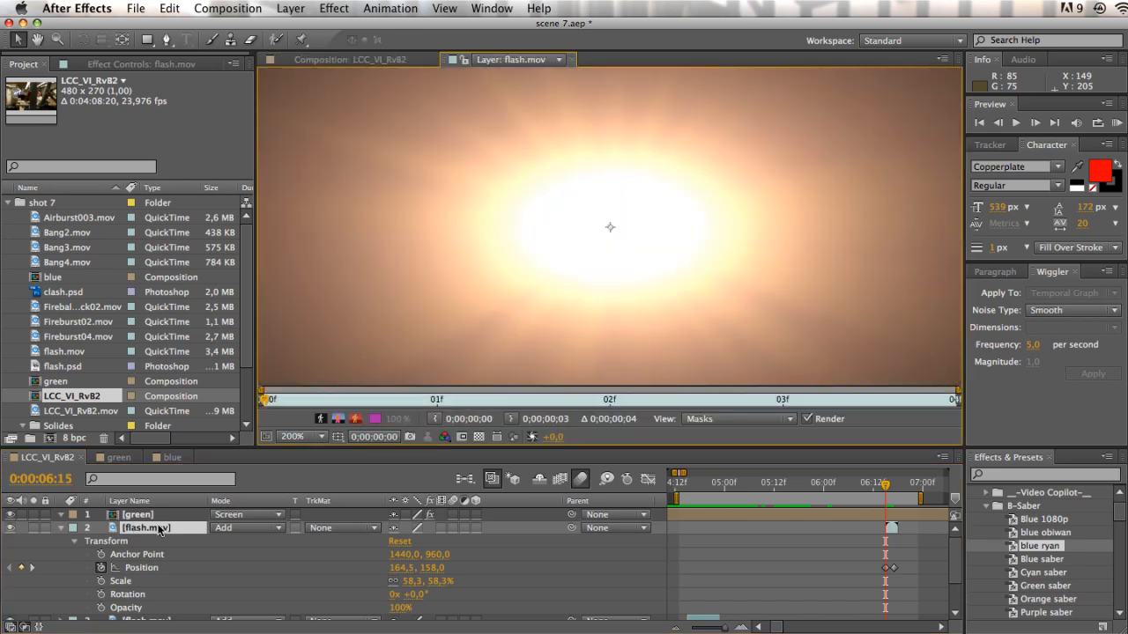
Step: Close the flash.mov layer viewer, enable Time Remapping on the flash.mov layer at 0:00:06:15, and advance to 0:00:06:17
{"action": "left_click", "coordinate": [570, 59]}
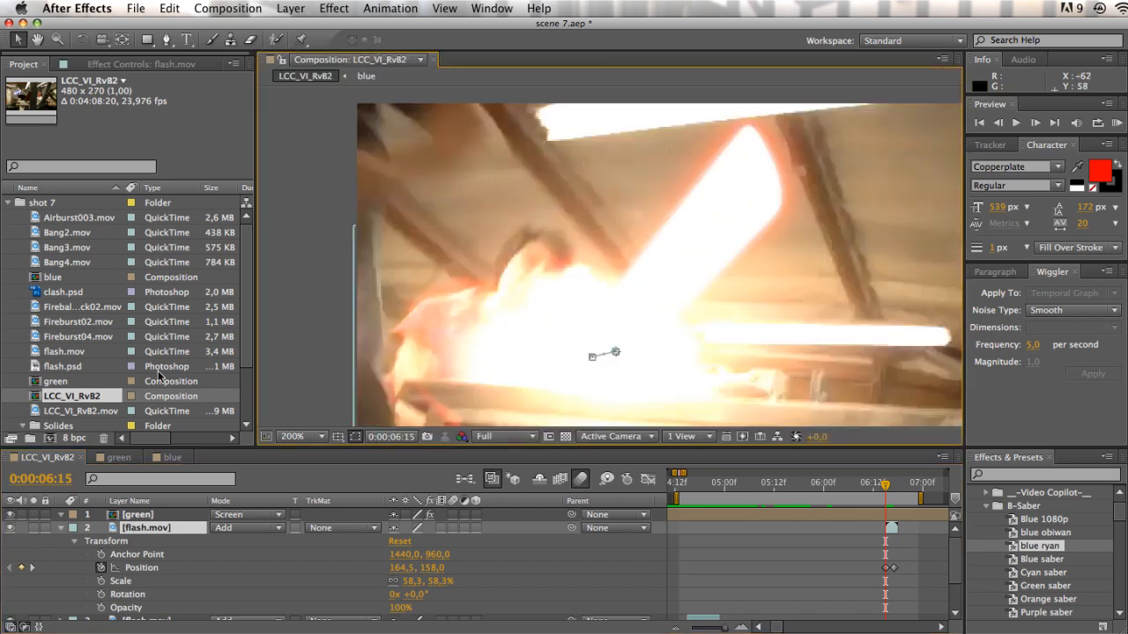
{"action": "right_click", "coordinate": [162, 532]}
{"action": "mouse_move", "coordinate": [318, 371]}
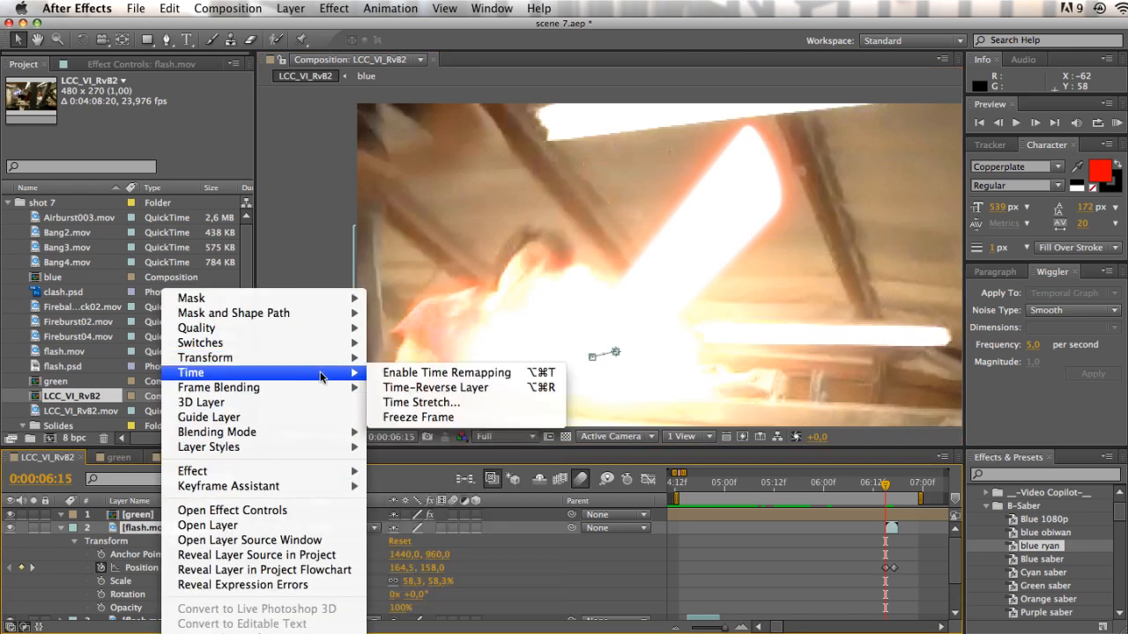
{"action": "left_click", "coordinate": [399, 373]}
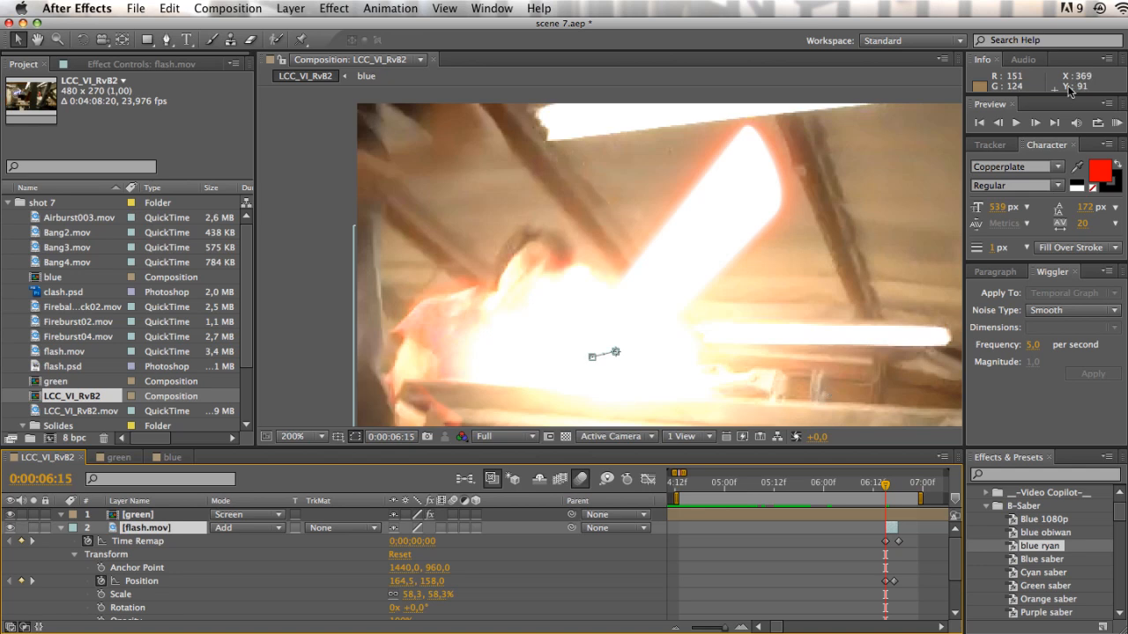
{"action": "left_click", "coordinate": [1037, 123]}
{"action": "left_click", "coordinate": [1037, 123]}
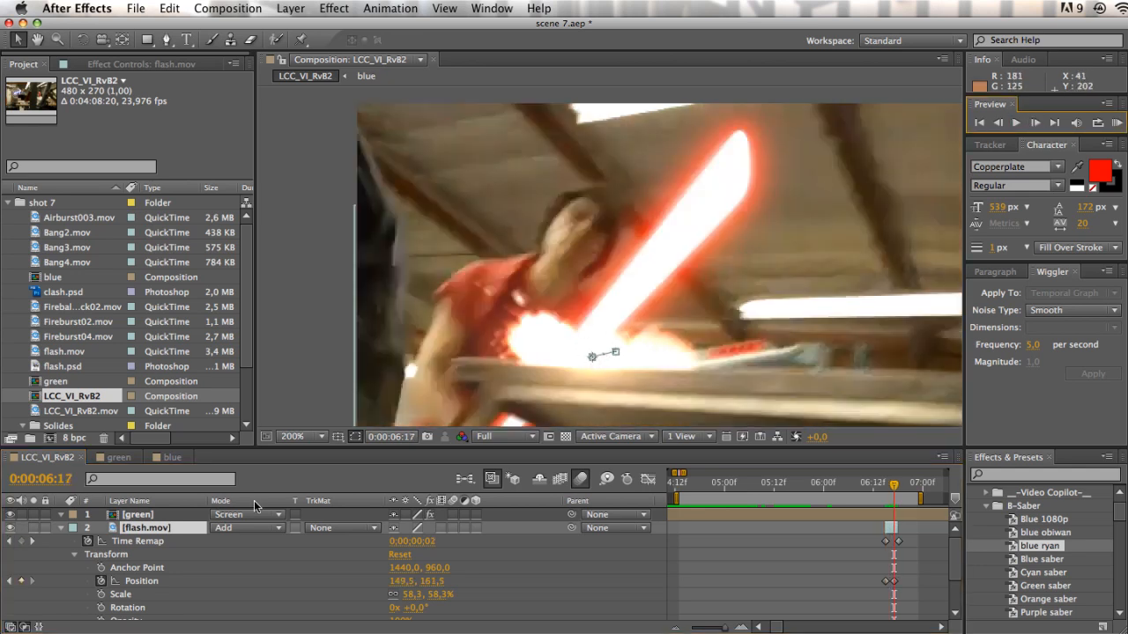
Step: Try to hold the soloed flash.mov layer's frame at 0:00:06:17 by replacing its last Time Remap keyframe and extending the layer's end
{"action": "left_click", "coordinate": [38, 528]}
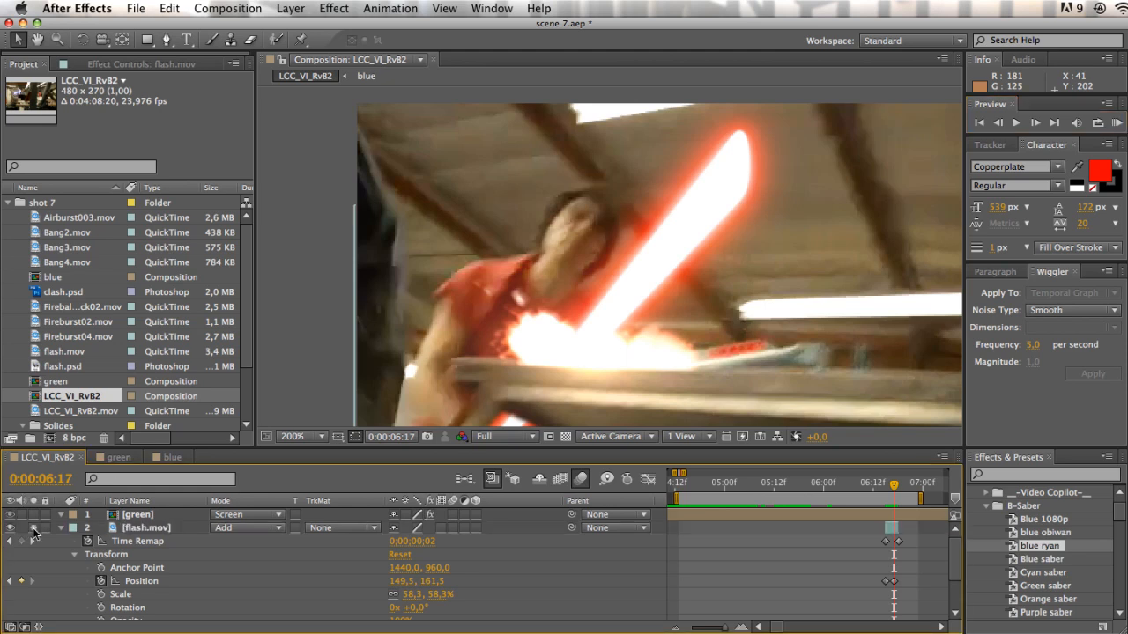
{"action": "left_click", "coordinate": [35, 528]}
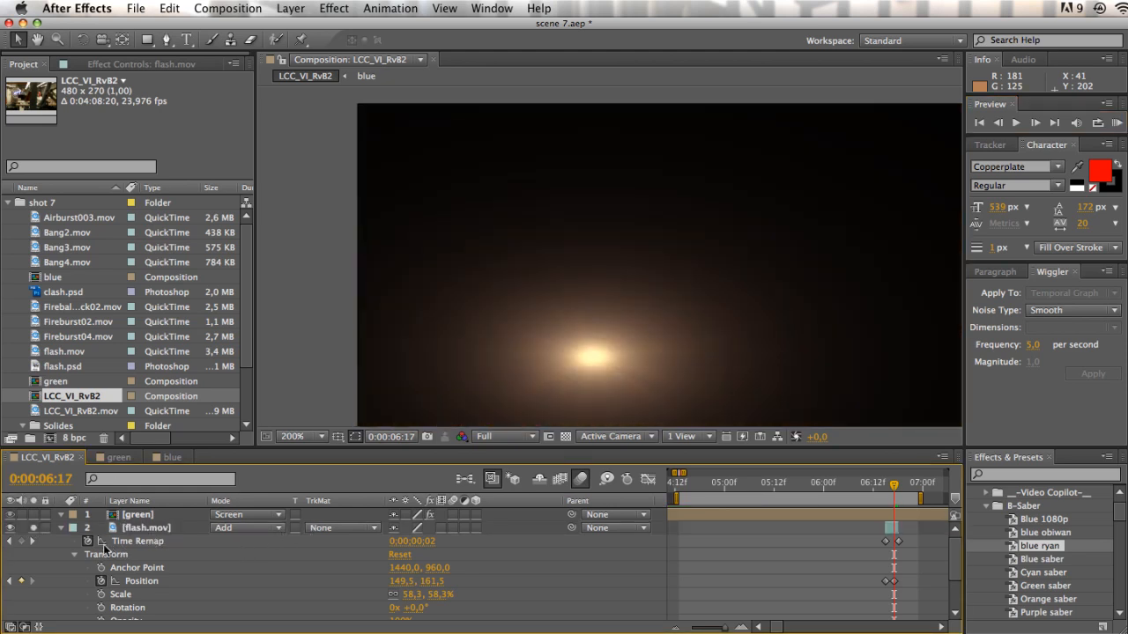
{"action": "left_click", "coordinate": [22, 541]}
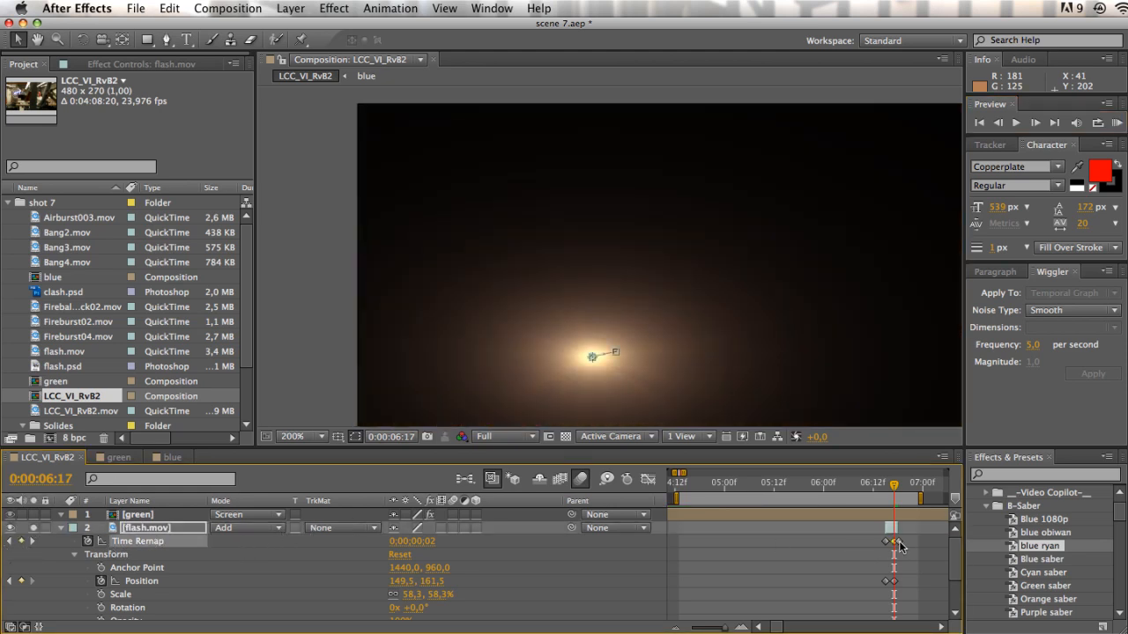
{"action": "key", "text": "Delete"}
{"action": "left_click_drag", "start_coordinate": [899, 527], "coordinate": [921, 527]}
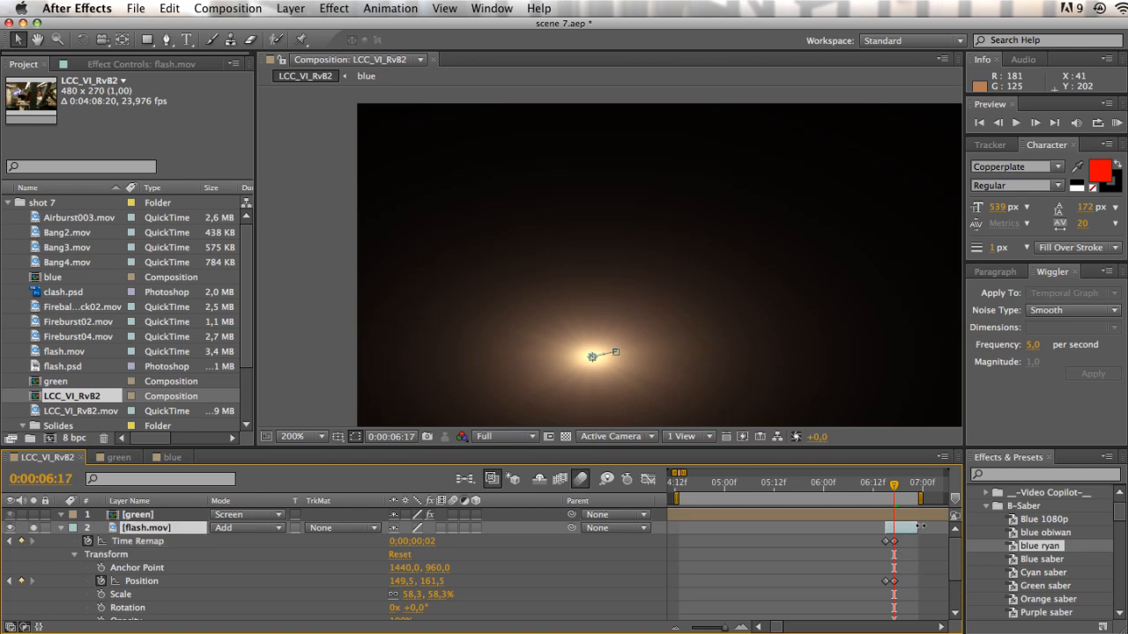
{"action": "left_click", "coordinate": [1035, 123]}
{"action": "left_click", "coordinate": [1036, 123]}
{"action": "left_click", "coordinate": [1036, 123]}
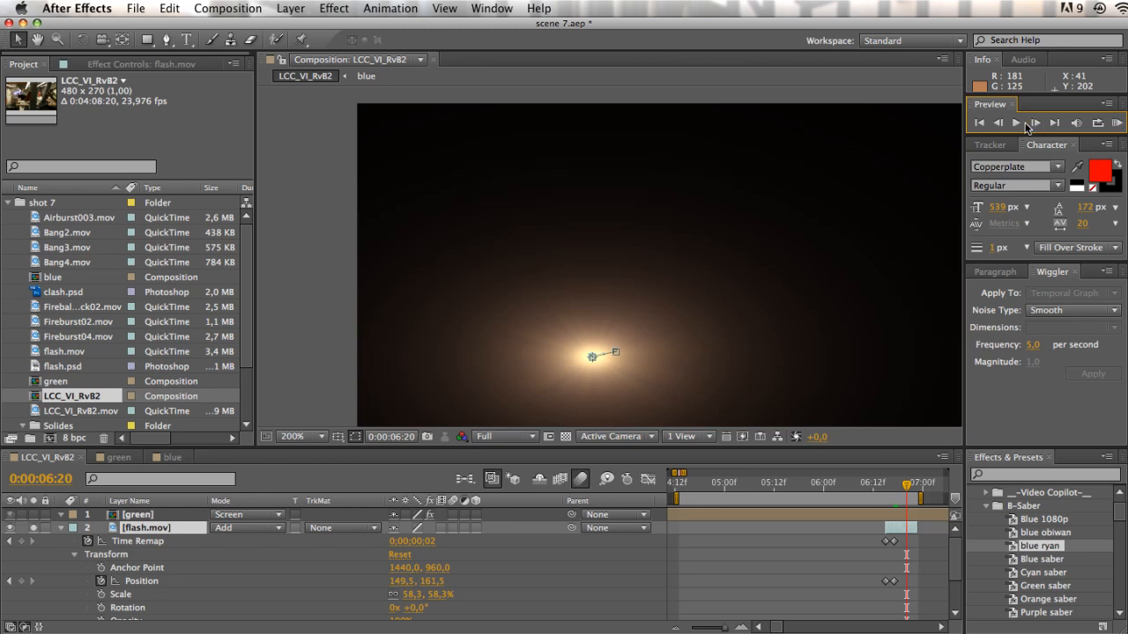
Step: Undo the frame-hold changes on the flash.mov layer and return to the full clash view at 0:00:06:16
{"action": "left_click", "coordinate": [899, 541]}
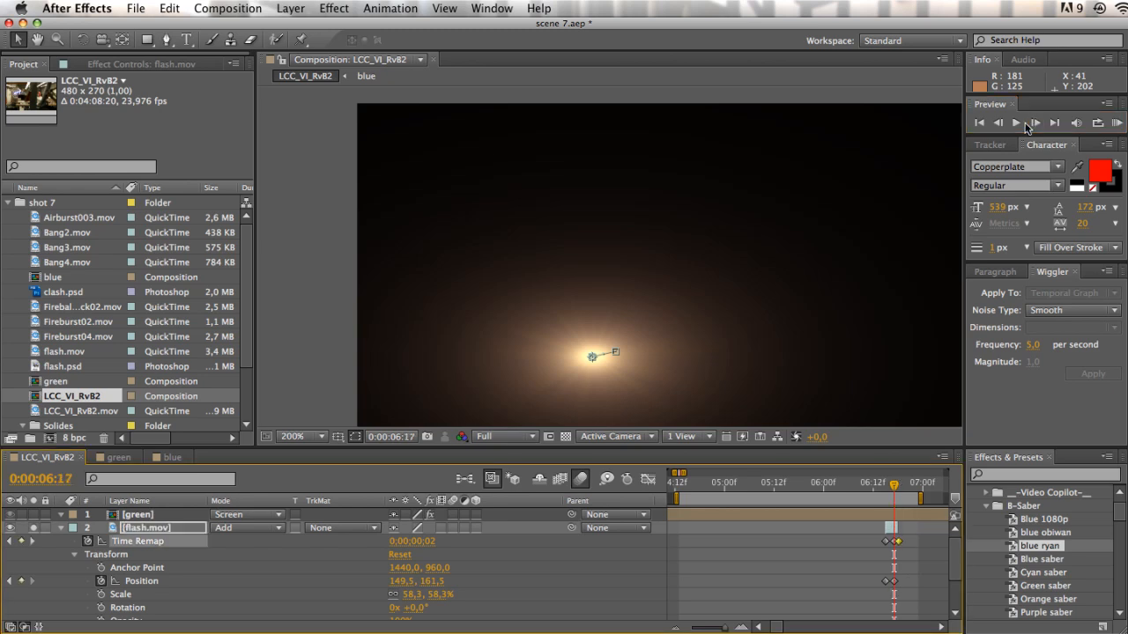
{"action": "scroll", "coordinate": [931, 402], "scroll_direction": "down", "scroll_amount": 3}
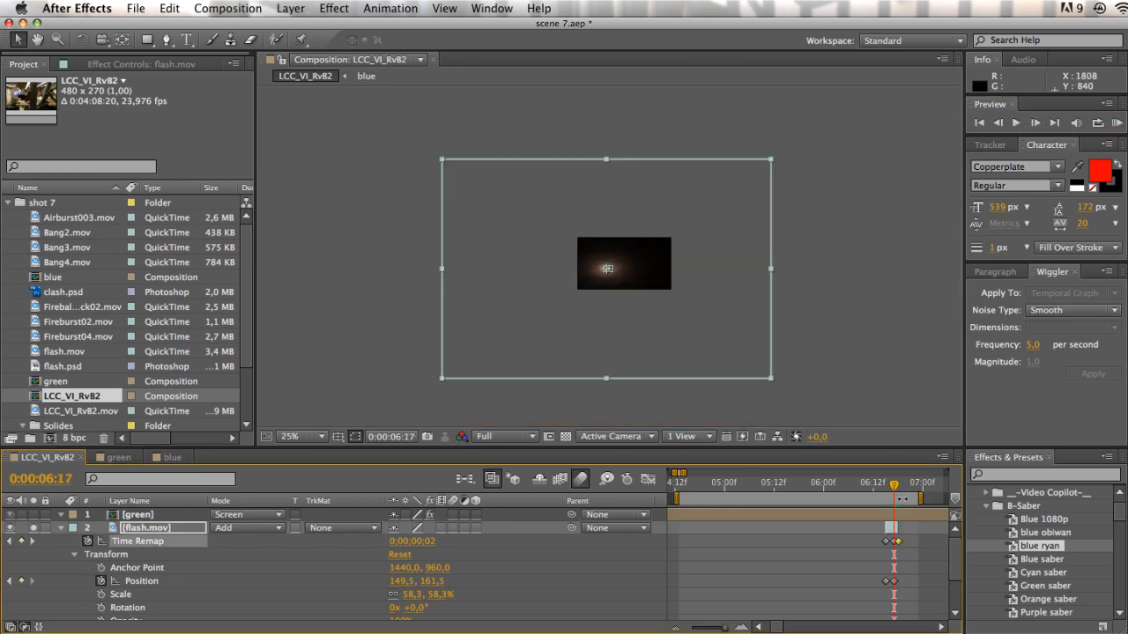
{"action": "left_click", "coordinate": [717, 370]}
{"action": "scroll", "coordinate": [703, 367], "scroll_direction": "up", "scroll_amount": 4}
{"action": "left_click_drag", "start_coordinate": [836, 483], "coordinate": [889, 486]}
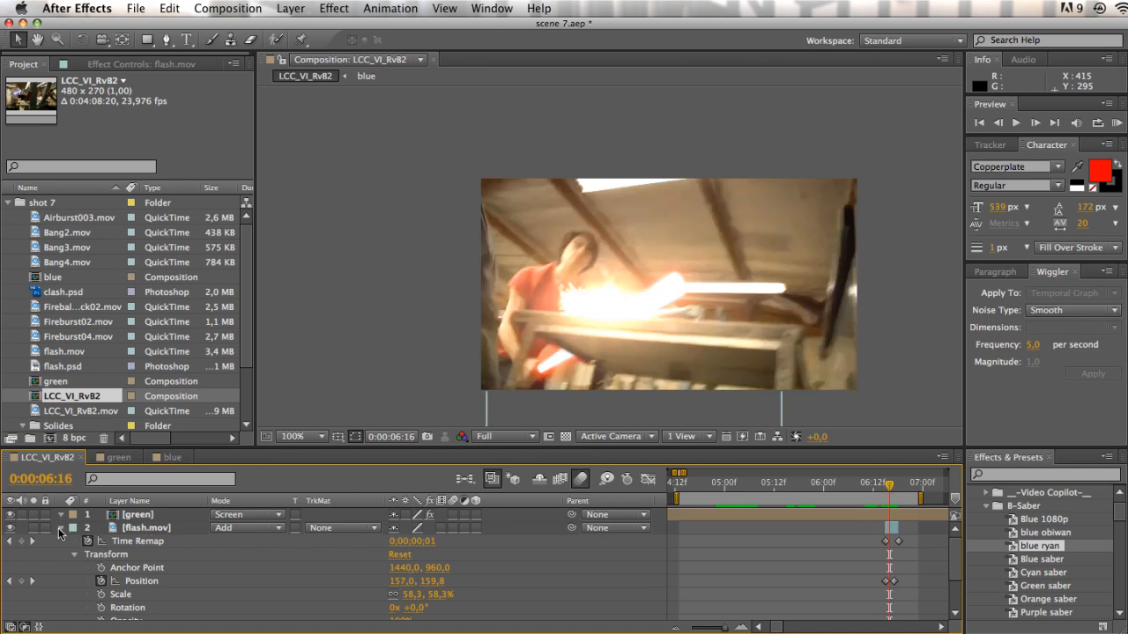
Step: Collapse the flash.mov layer's properties and step through the sparks after the clash up to frame 0:00:06:22
{"action": "left_click", "coordinate": [59, 529]}
{"action": "mouse_move", "coordinate": [890, 485]}
{"action": "left_mouse_down"}
{"action": "mouse_move", "coordinate": [917, 487]}
{"action": "mouse_move", "coordinate": [900, 487]}
{"action": "left_mouse_up"}
{"action": "left_click", "coordinate": [1033, 123]}
{"action": "left_click", "coordinate": [1034, 124]}
{"action": "left_click", "coordinate": [1033, 123]}
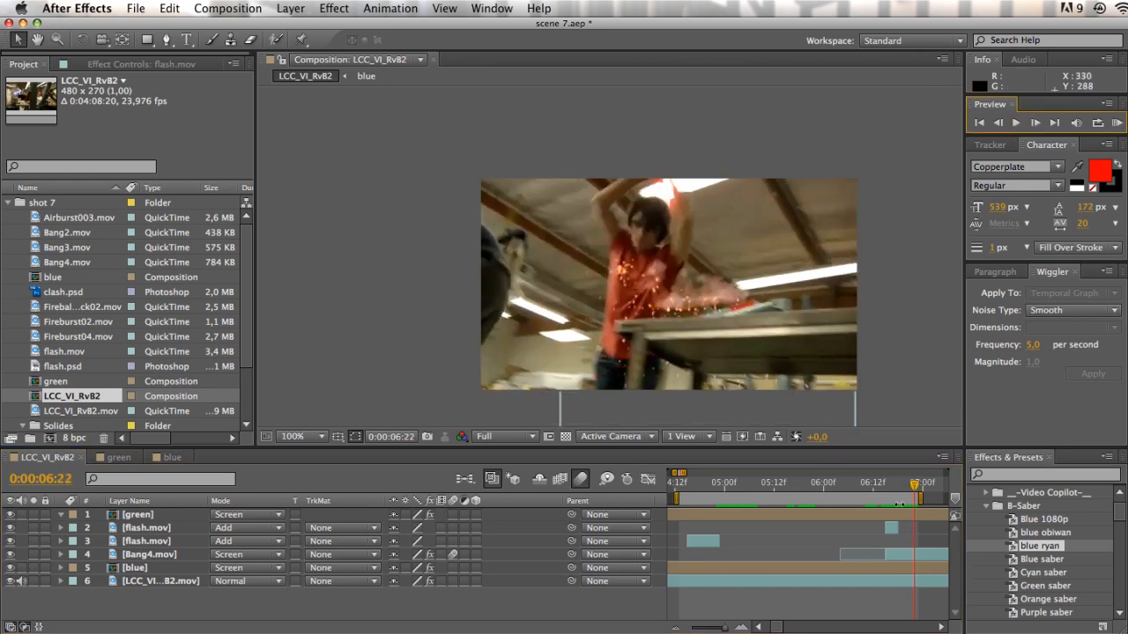
Step: Examine the Fireburst02.mov spark footage up to frame 0:00:00:18 in its own viewer and close it
{"action": "double_click", "coordinate": [38, 323]}
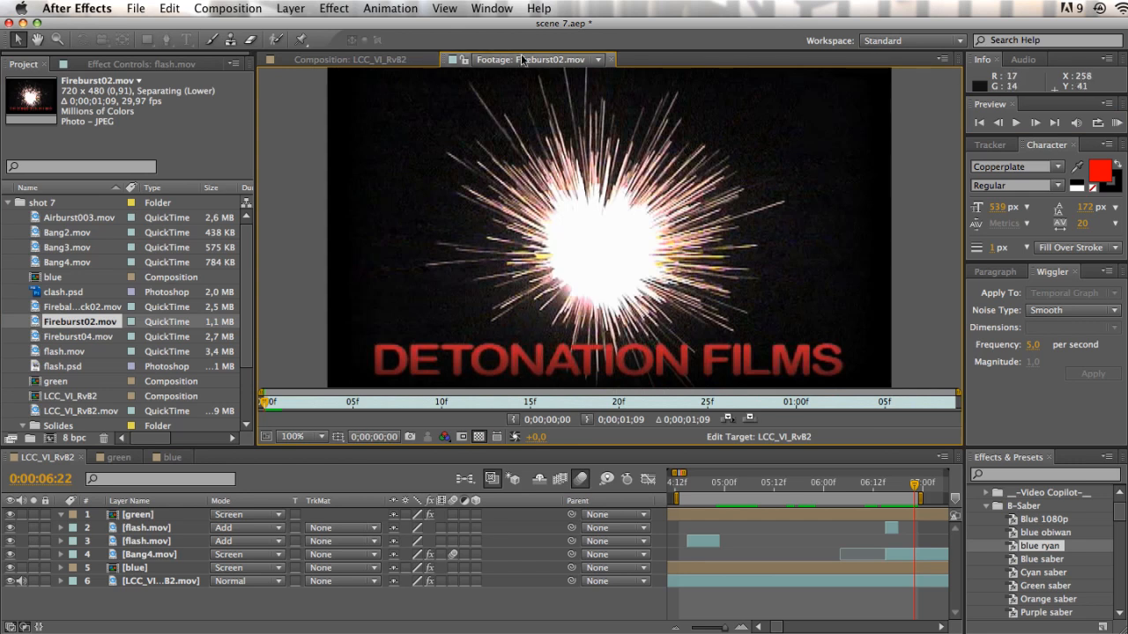
{"action": "left_click_drag", "start_coordinate": [270, 405], "coordinate": [586, 405]}
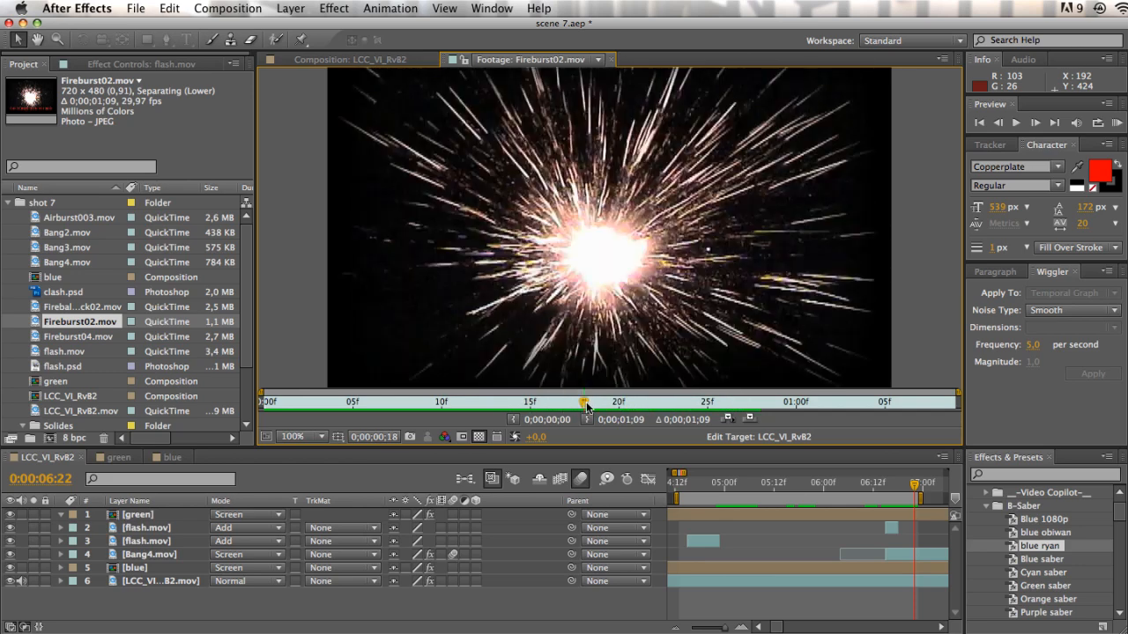
{"action": "left_click", "coordinate": [614, 62]}
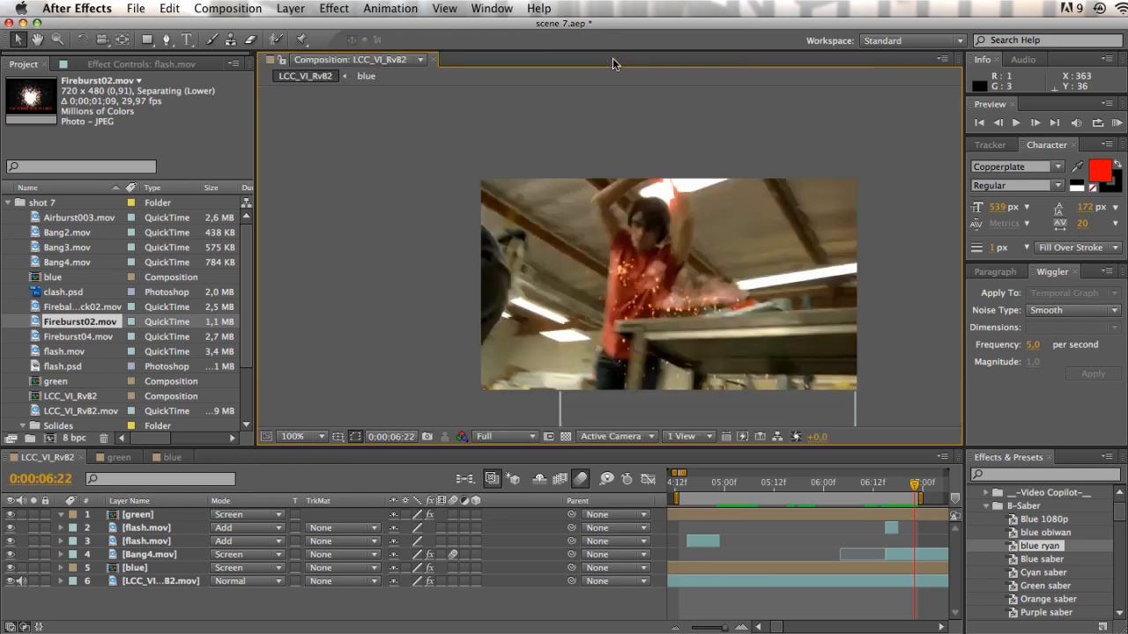
Step: Check the crossed sabers and the green layer's effect in the main composition, and open the green composition at 0:00:02:07
{"action": "left_click_drag", "start_coordinate": [909, 484], "coordinate": [729, 489]}
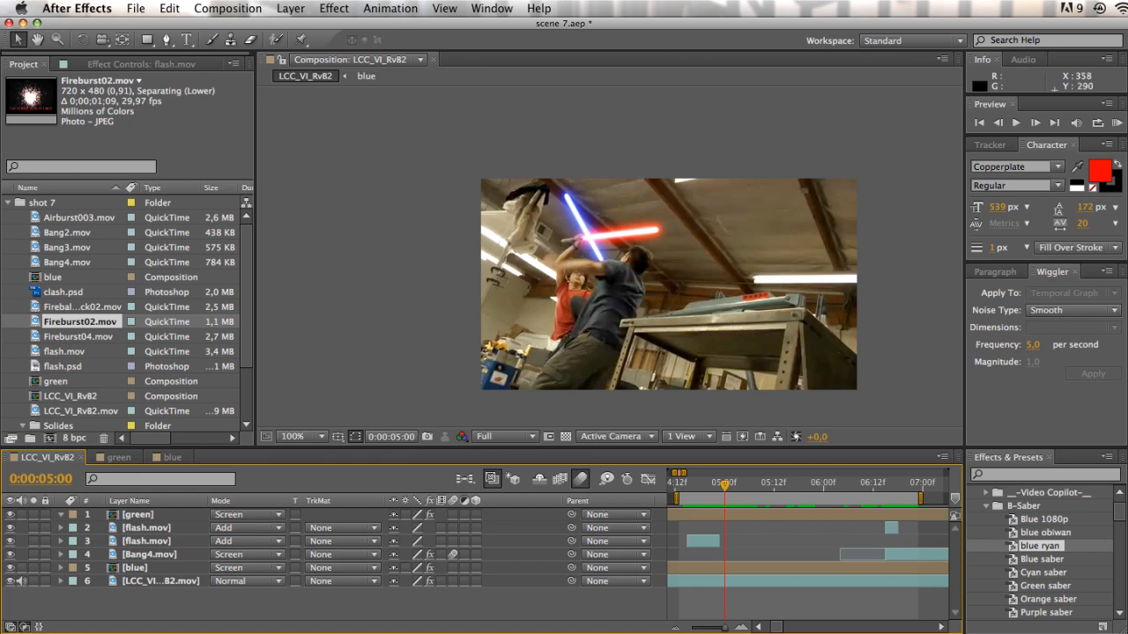
{"action": "left_click", "coordinate": [119, 457]}
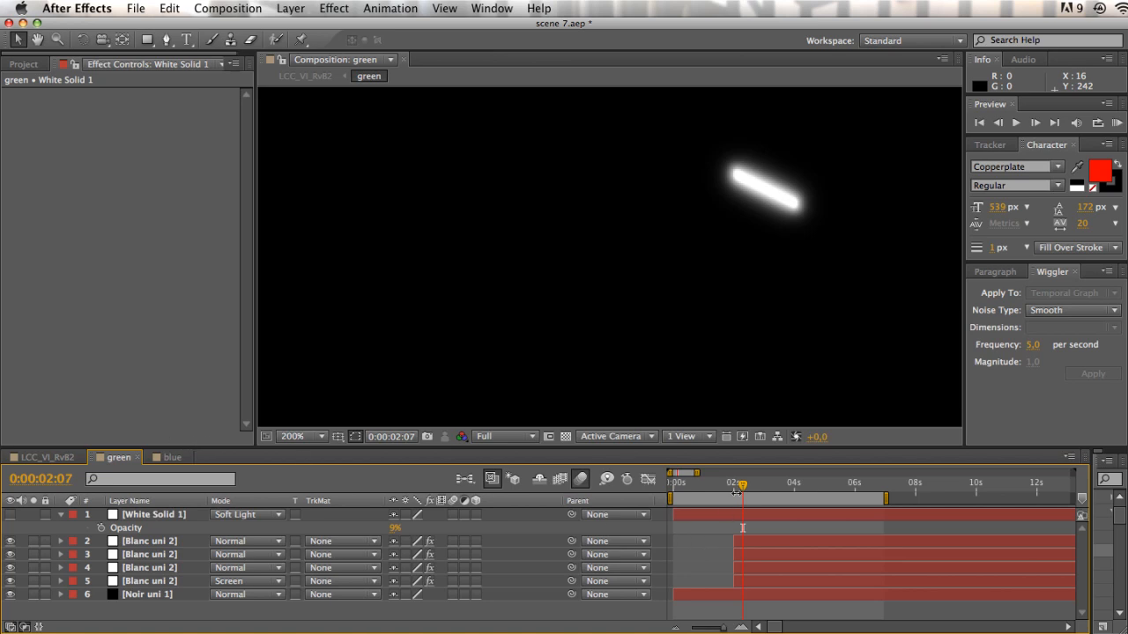
{"action": "left_click", "coordinate": [48, 457]}
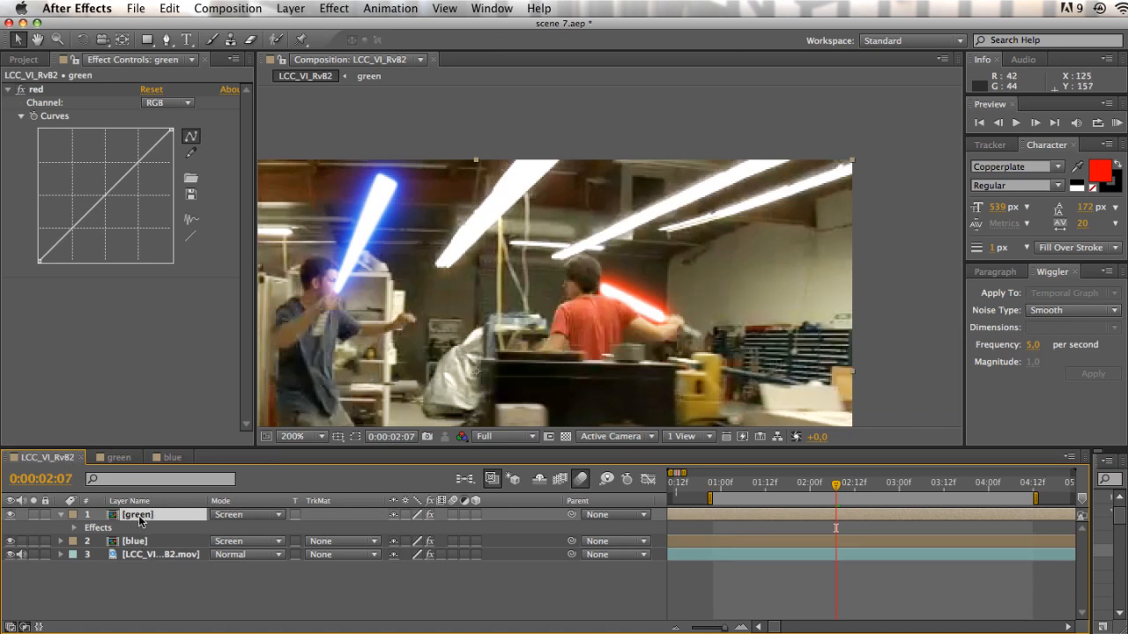
{"action": "left_click", "coordinate": [118, 457]}
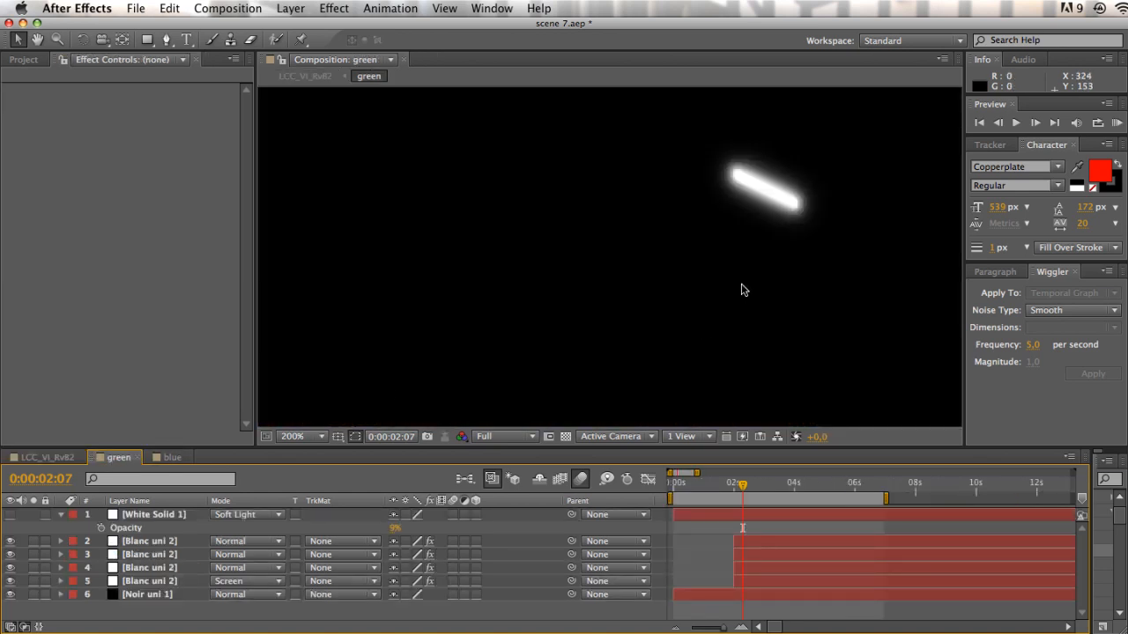
{"action": "key", "text": "v"}
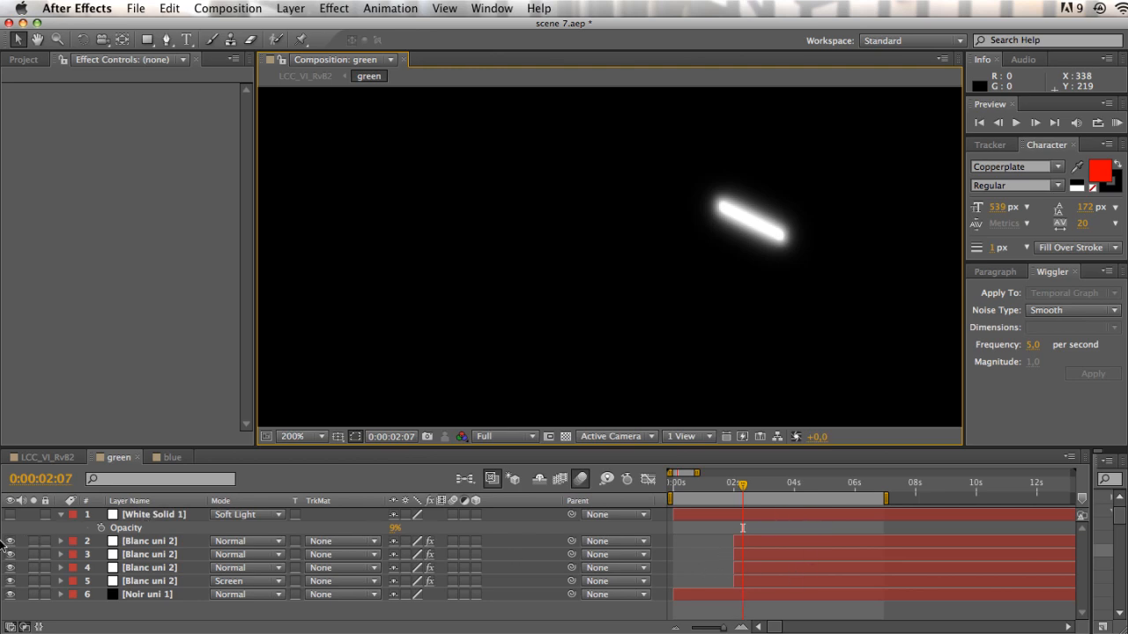
Step: Make the White Solid 1 layer visible in the green composition and keep its blending mode at Soft Light
{"action": "left_click", "coordinate": [10, 515]}
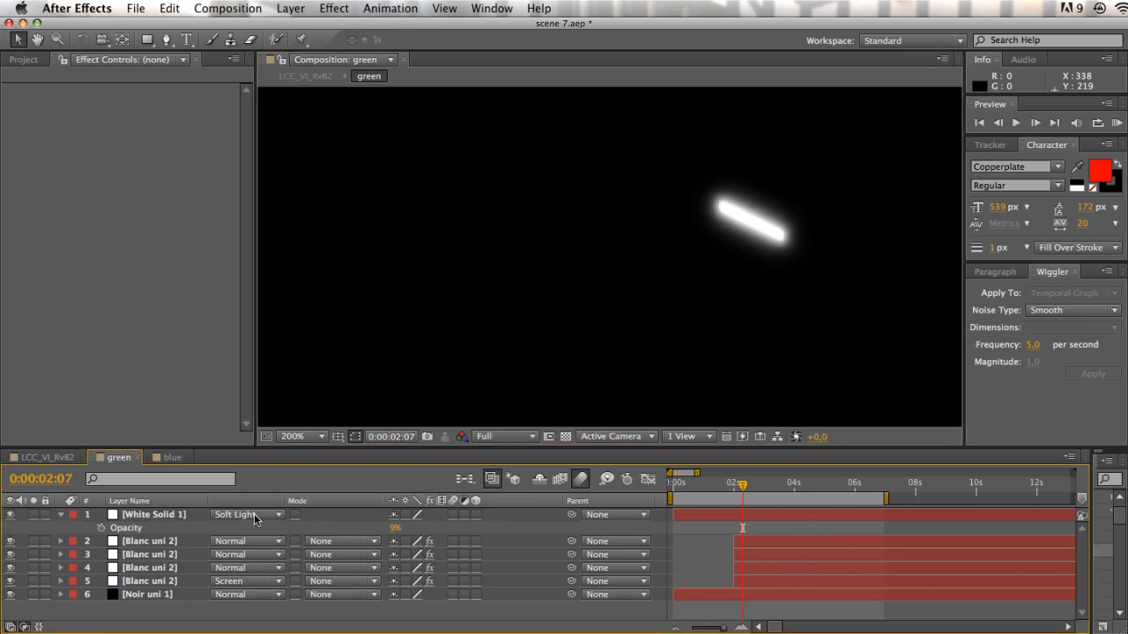
{"action": "left_click", "coordinate": [255, 514]}
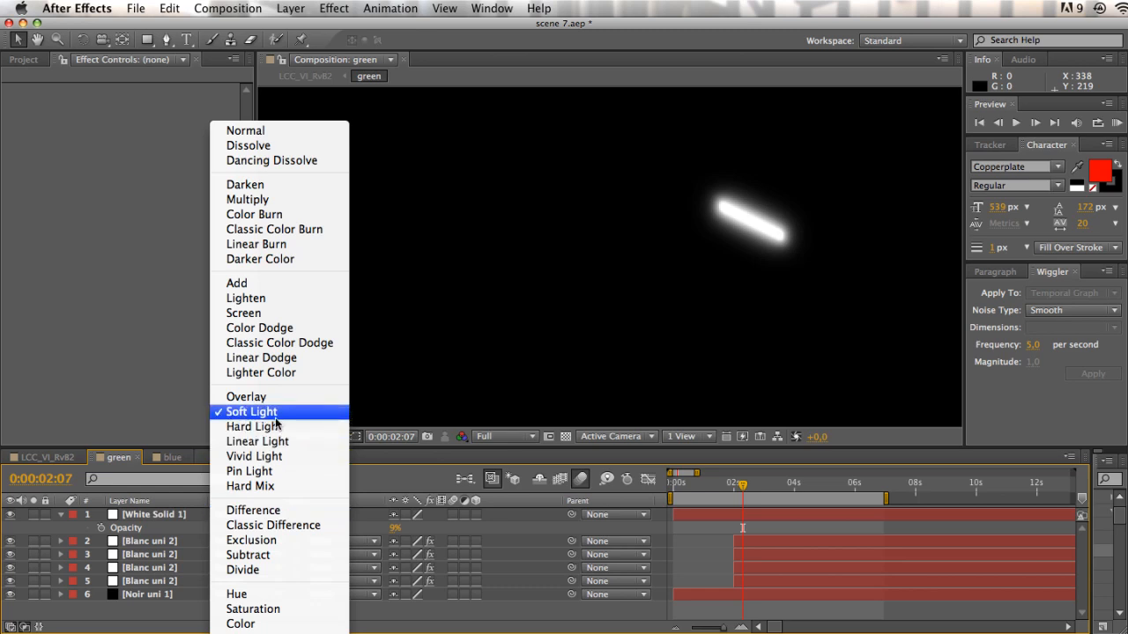
{"action": "left_click", "coordinate": [337, 427]}
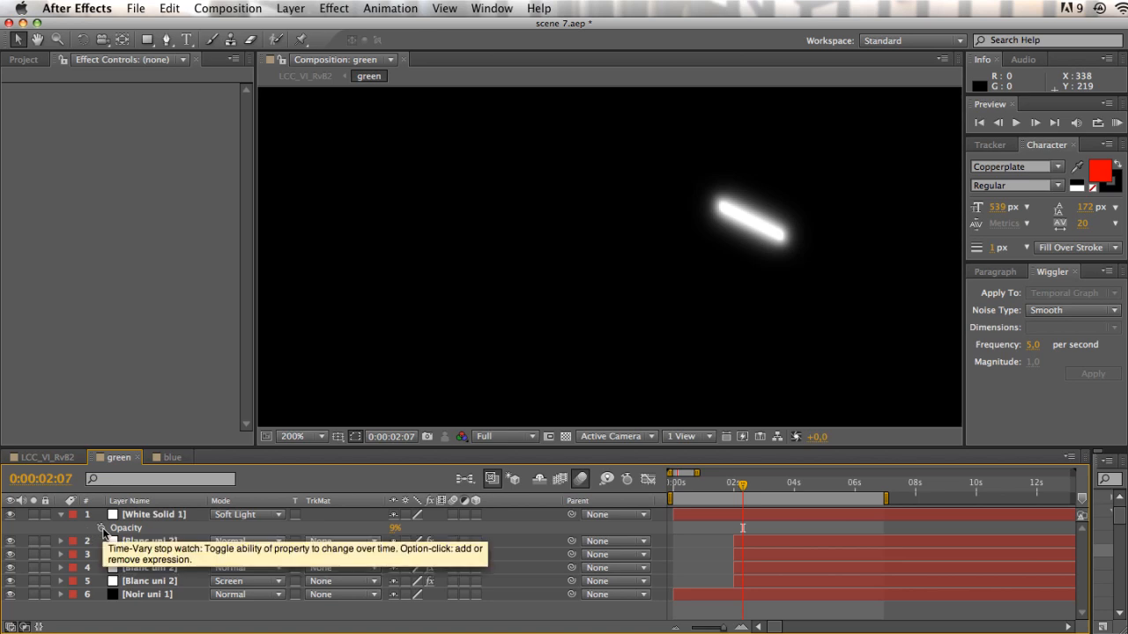
Step: Add the expression wiggle(12,10) to White Solid 1's Opacity and collapse the layer
{"action": "left_click", "coordinate": [102, 532], "text": "alt"}
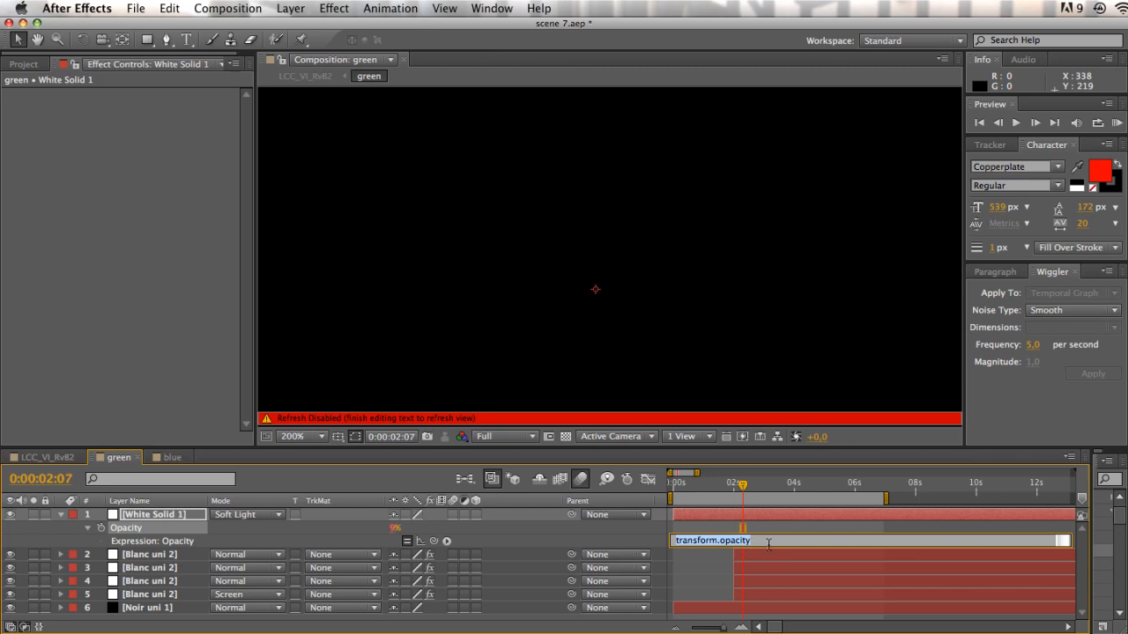
{"action": "left_click_drag", "start_coordinate": [770, 541], "coordinate": [665, 542]}
{"action": "type", "text": "wiggle(10"}
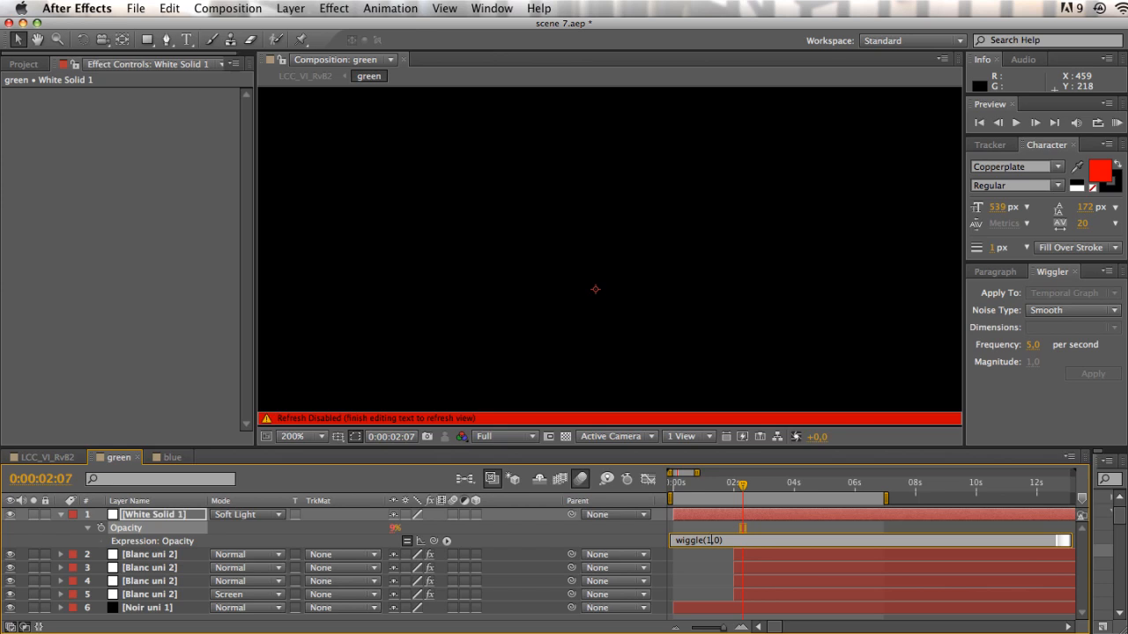
{"action": "type", "text": ","}
{"action": "type", "text": "10"}
{"action": "left_click", "coordinate": [768, 523]}
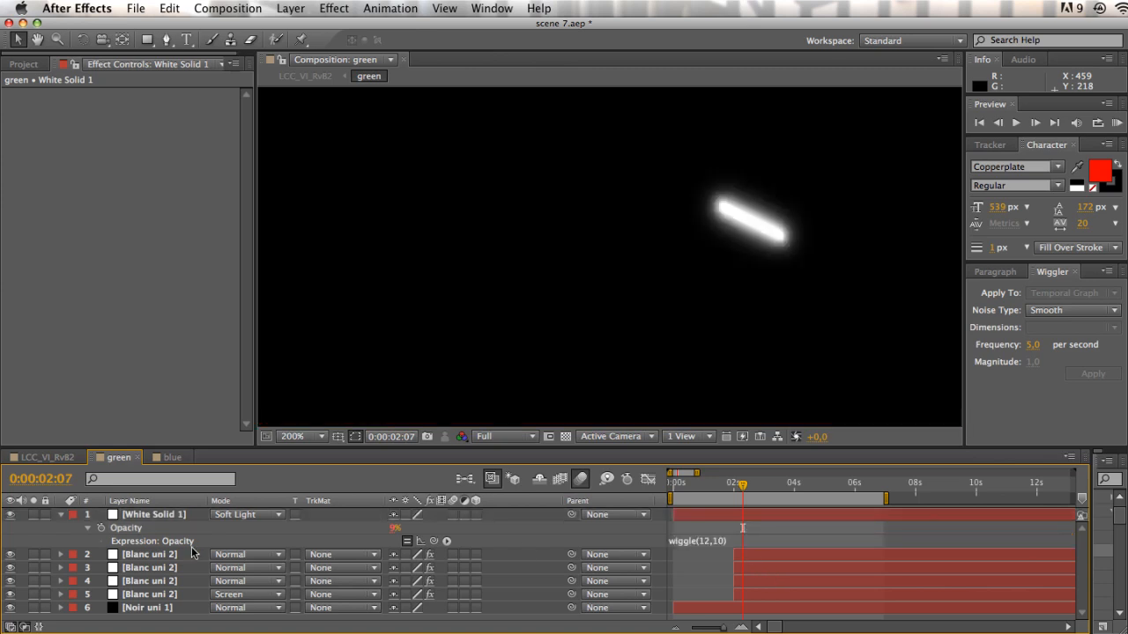
{"action": "left_click", "coordinate": [60, 514]}
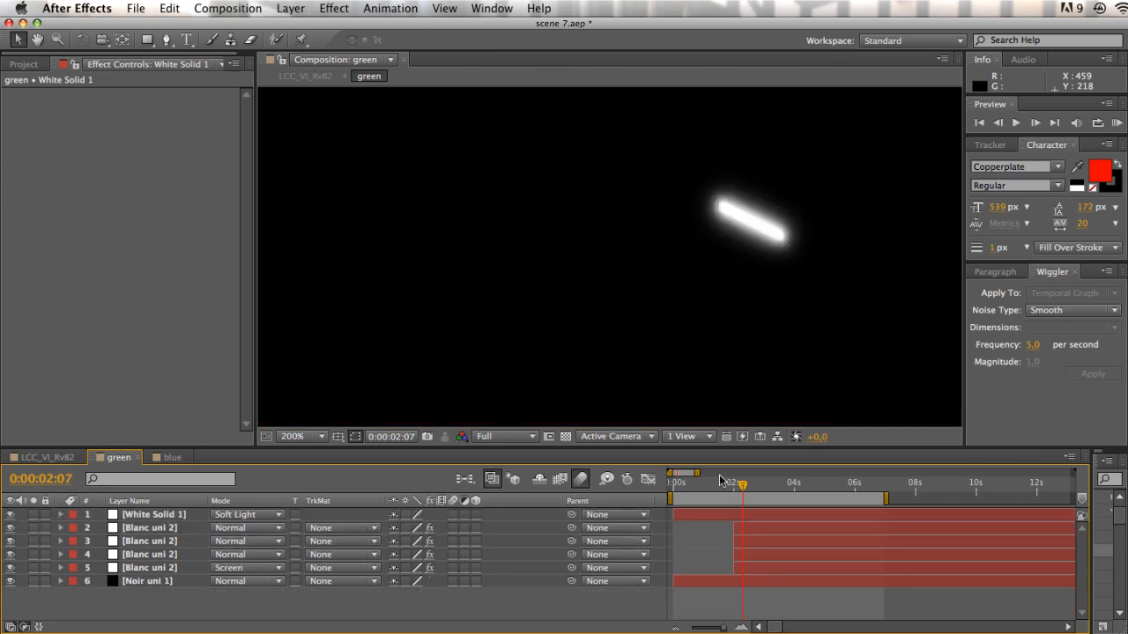
Step: Preview the flickering blade in the green composition and go to frame 0:00:03:14
{"action": "key", "text": "KP_0"}
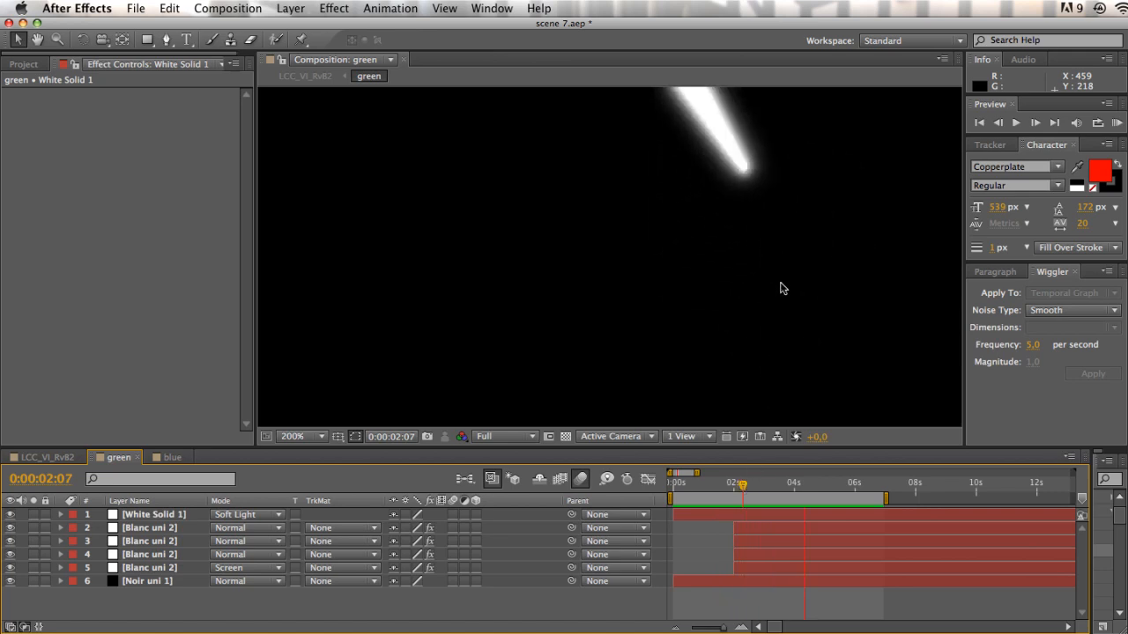
{"action": "key", "text": "space"}
{"action": "left_click_drag", "start_coordinate": [765, 483], "coordinate": [782, 484]}
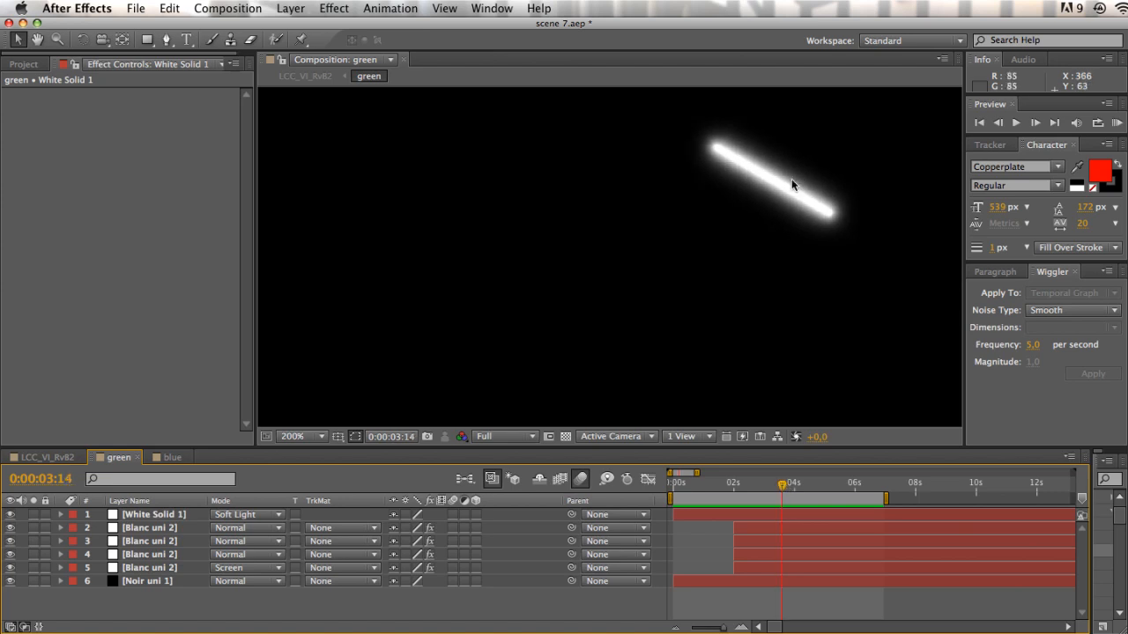
Step: Change White Solid 1's Opacity expression to wiggle(12,20)
{"action": "left_click", "coordinate": [177, 517]}
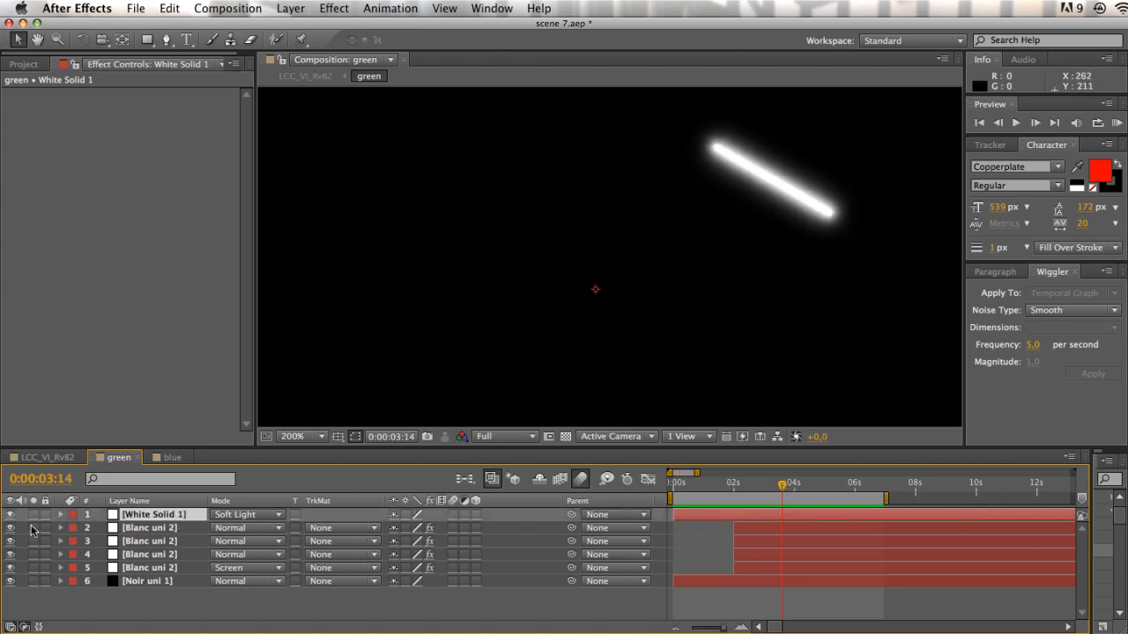
{"action": "left_click", "coordinate": [66, 517]}
{"action": "left_click", "coordinate": [149, 517]}
{"action": "key", "text": "t"}
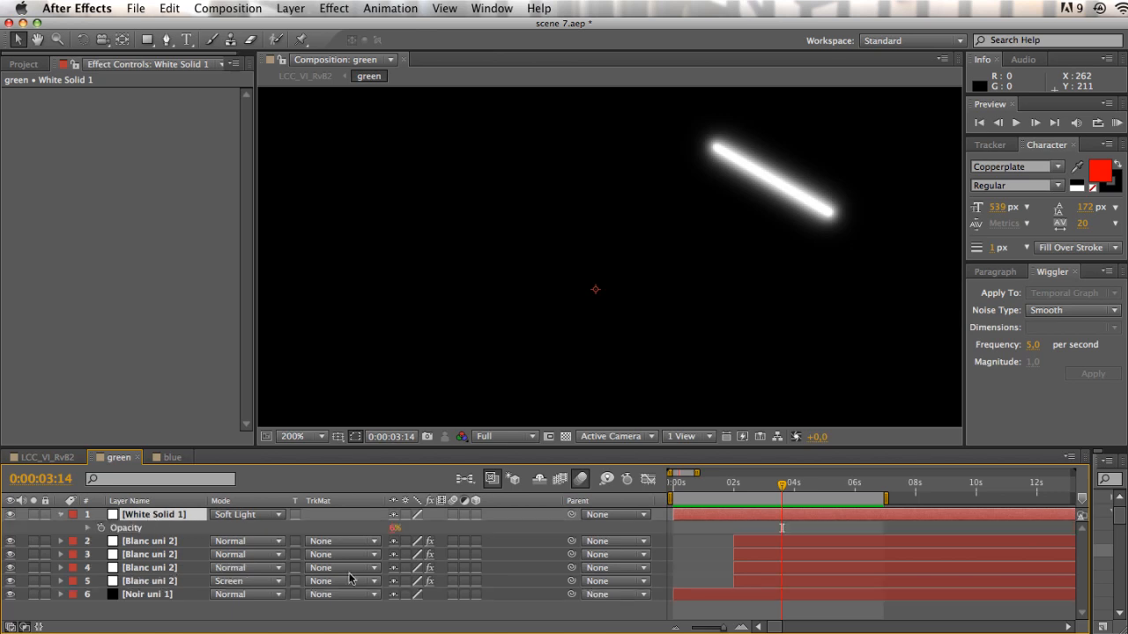
{"action": "left_click", "coordinate": [87, 527]}
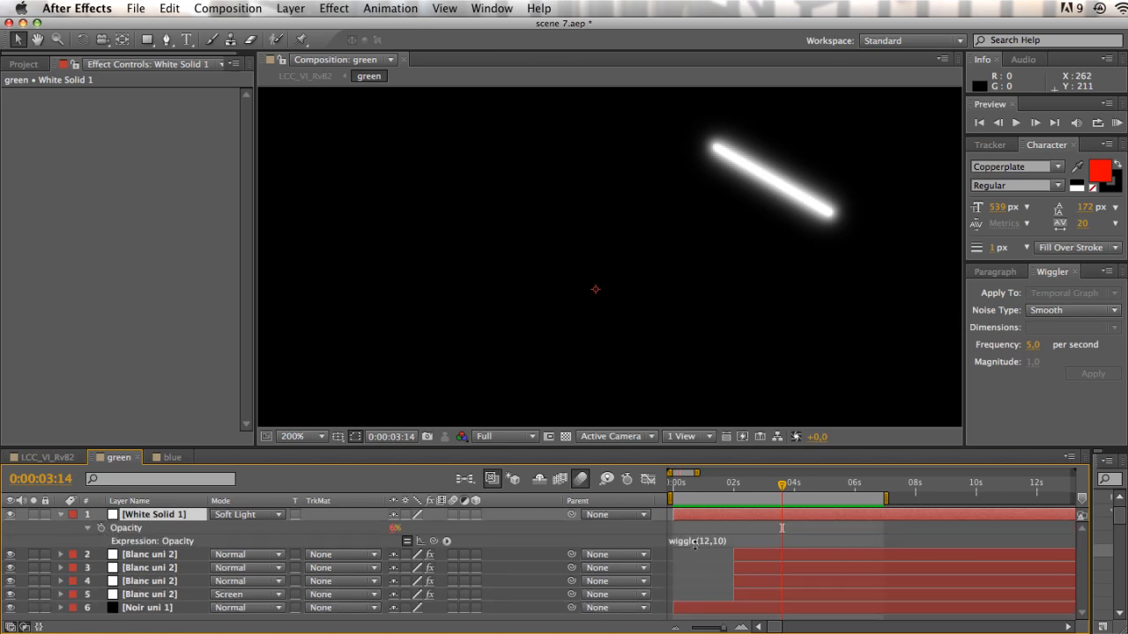
{"action": "left_click", "coordinate": [722, 540]}
{"action": "left_click", "coordinate": [742, 545]}
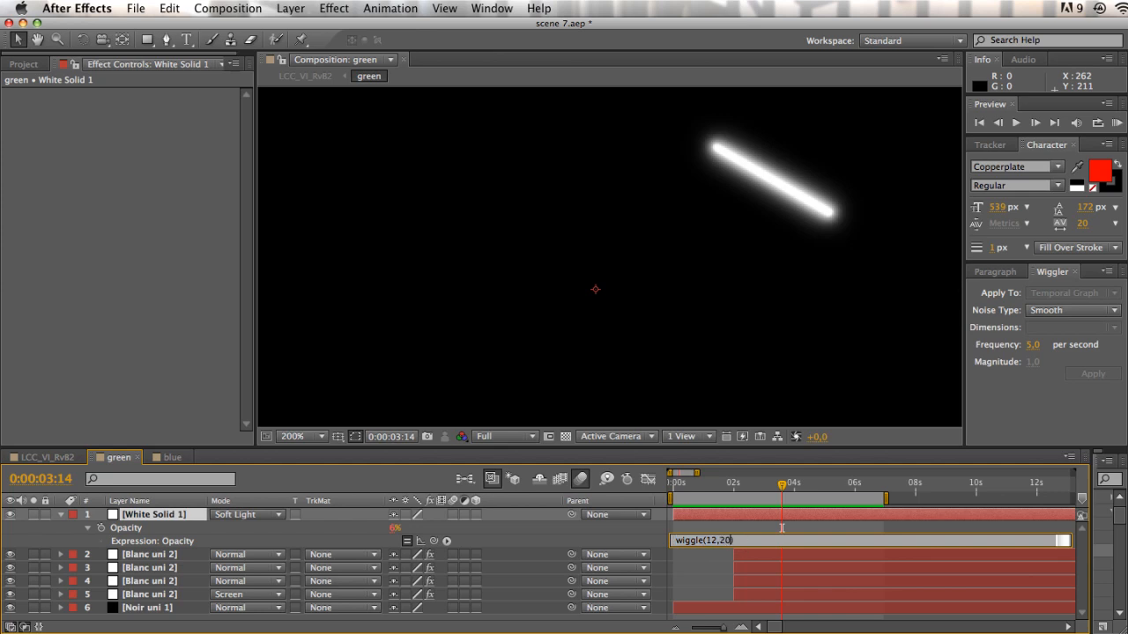
{"action": "left_click", "coordinate": [685, 528]}
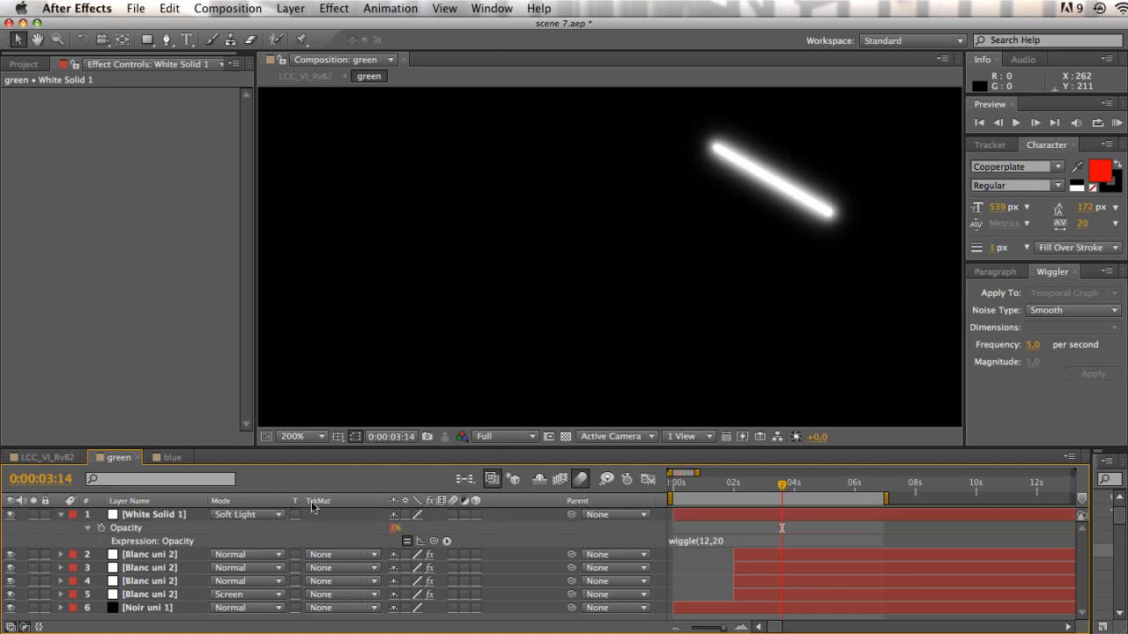
Step: Collapse White Solid 1's properties and toggle the layer's visibility to compare the blade with and without it
{"action": "left_click", "coordinate": [61, 515]}
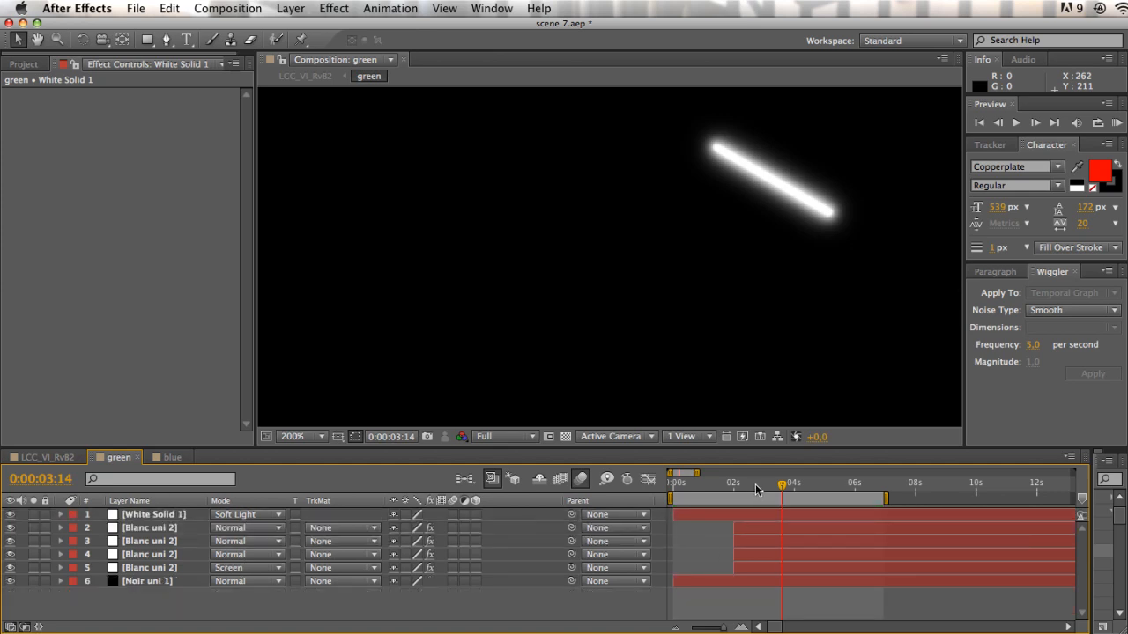
{"action": "scroll", "coordinate": [727, 490], "scroll_direction": "right", "scroll_amount": 2}
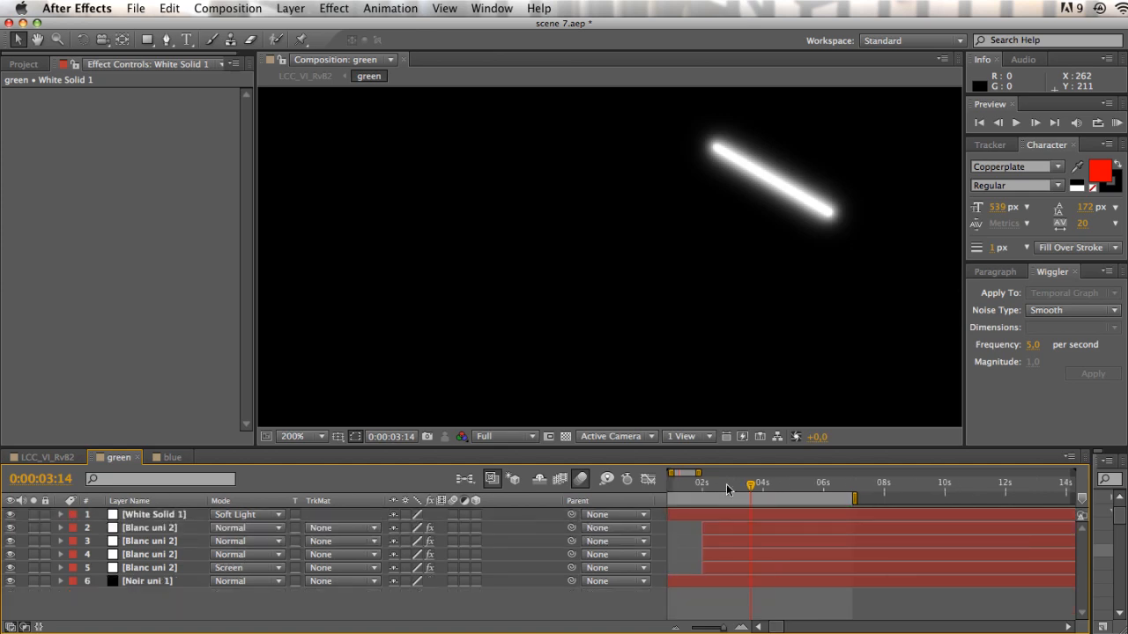
{"action": "left_click", "coordinate": [11, 518]}
{"action": "left_click", "coordinate": [10, 516]}
{"action": "left_click", "coordinate": [10, 515]}
Step: Return to the LCC_VI_RvB2 composition and lower the midpoint of the RGB curve slightly in the green layer's red effect
{"action": "left_click", "coordinate": [74, 459]}
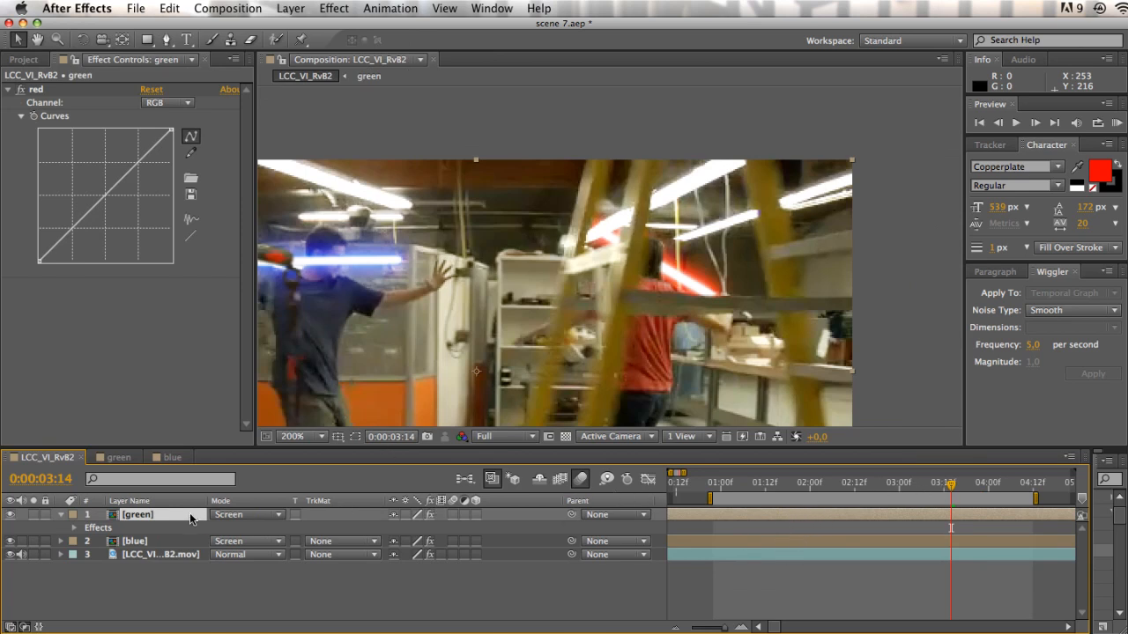
{"action": "left_click", "coordinate": [78, 90]}
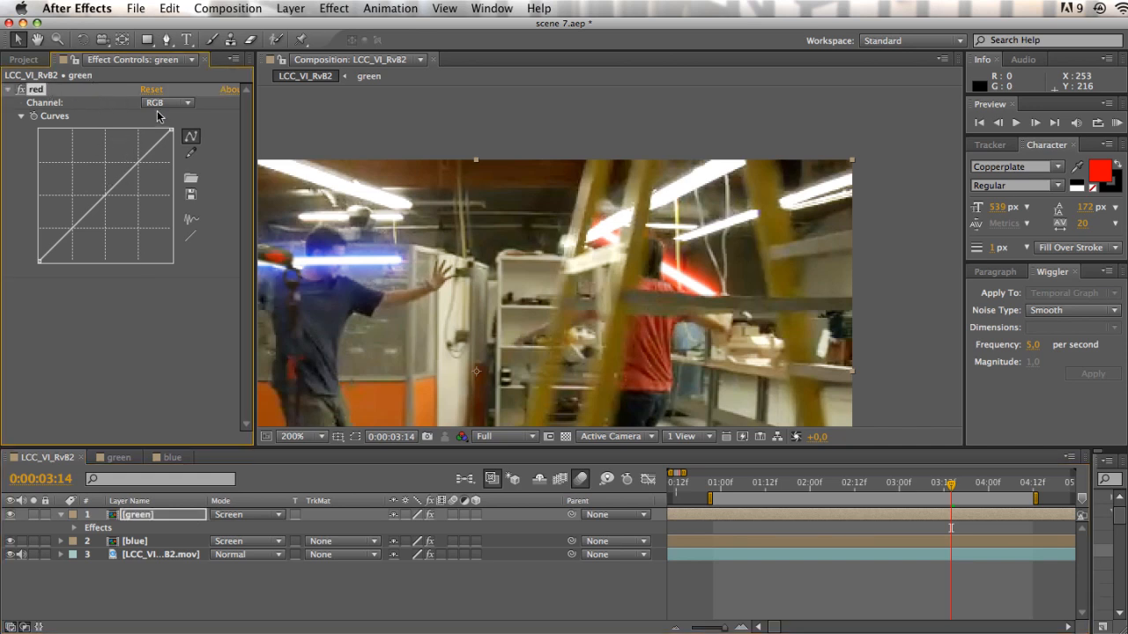
{"action": "left_click_drag", "start_coordinate": [104, 195], "coordinate": [109, 202]}
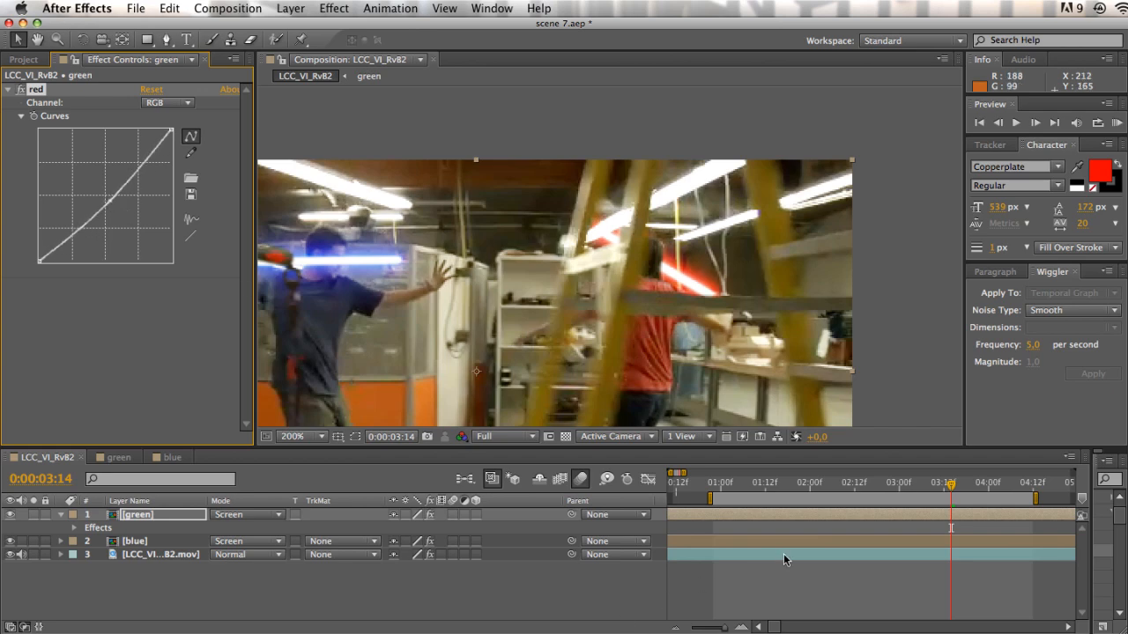
Step: Preview the flickering sabers over the footage in LCC_VI_RvB2 and go to frame 0:00:04:05
{"action": "key", "text": "space"}
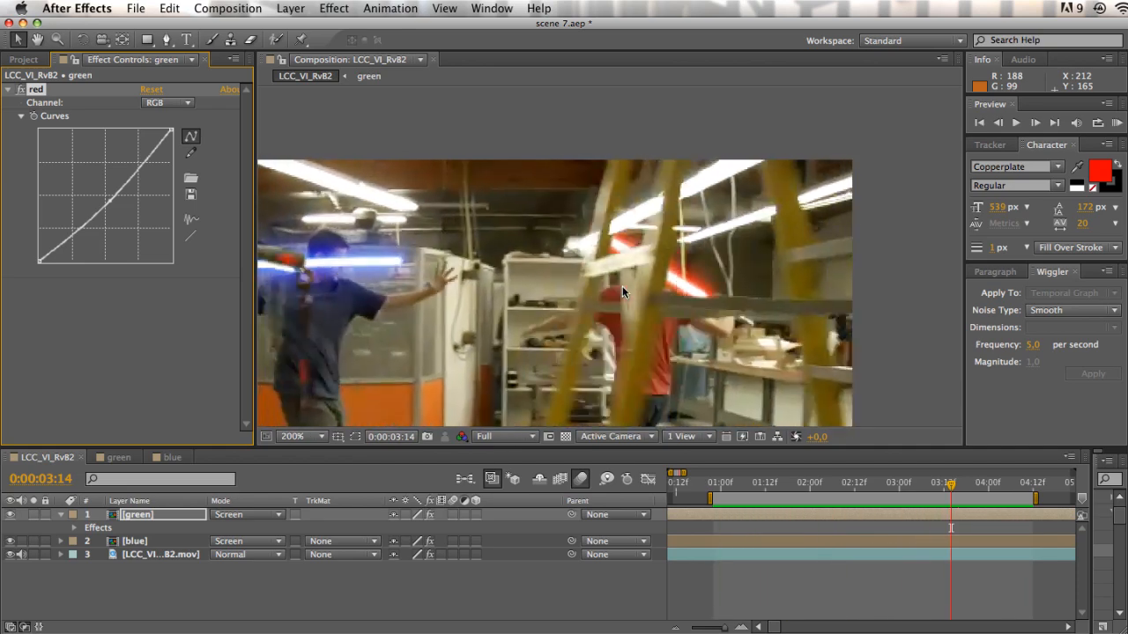
{"action": "key", "text": "h"}
{"action": "left_click_drag", "start_coordinate": [620, 291], "coordinate": [688, 219]}
{"action": "key", "text": "v"}
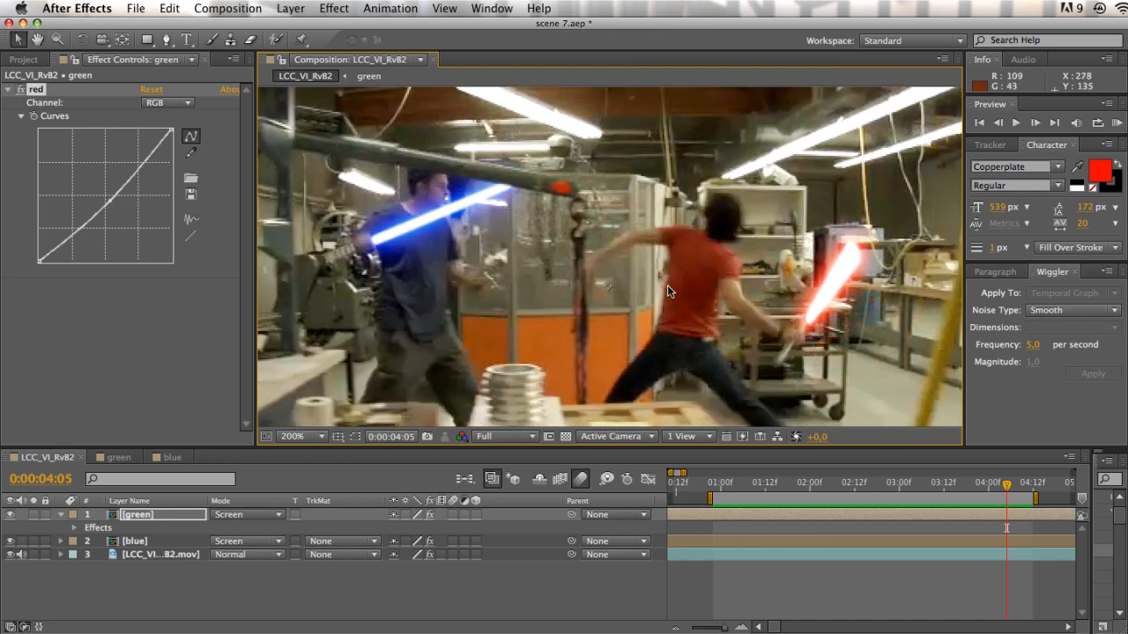